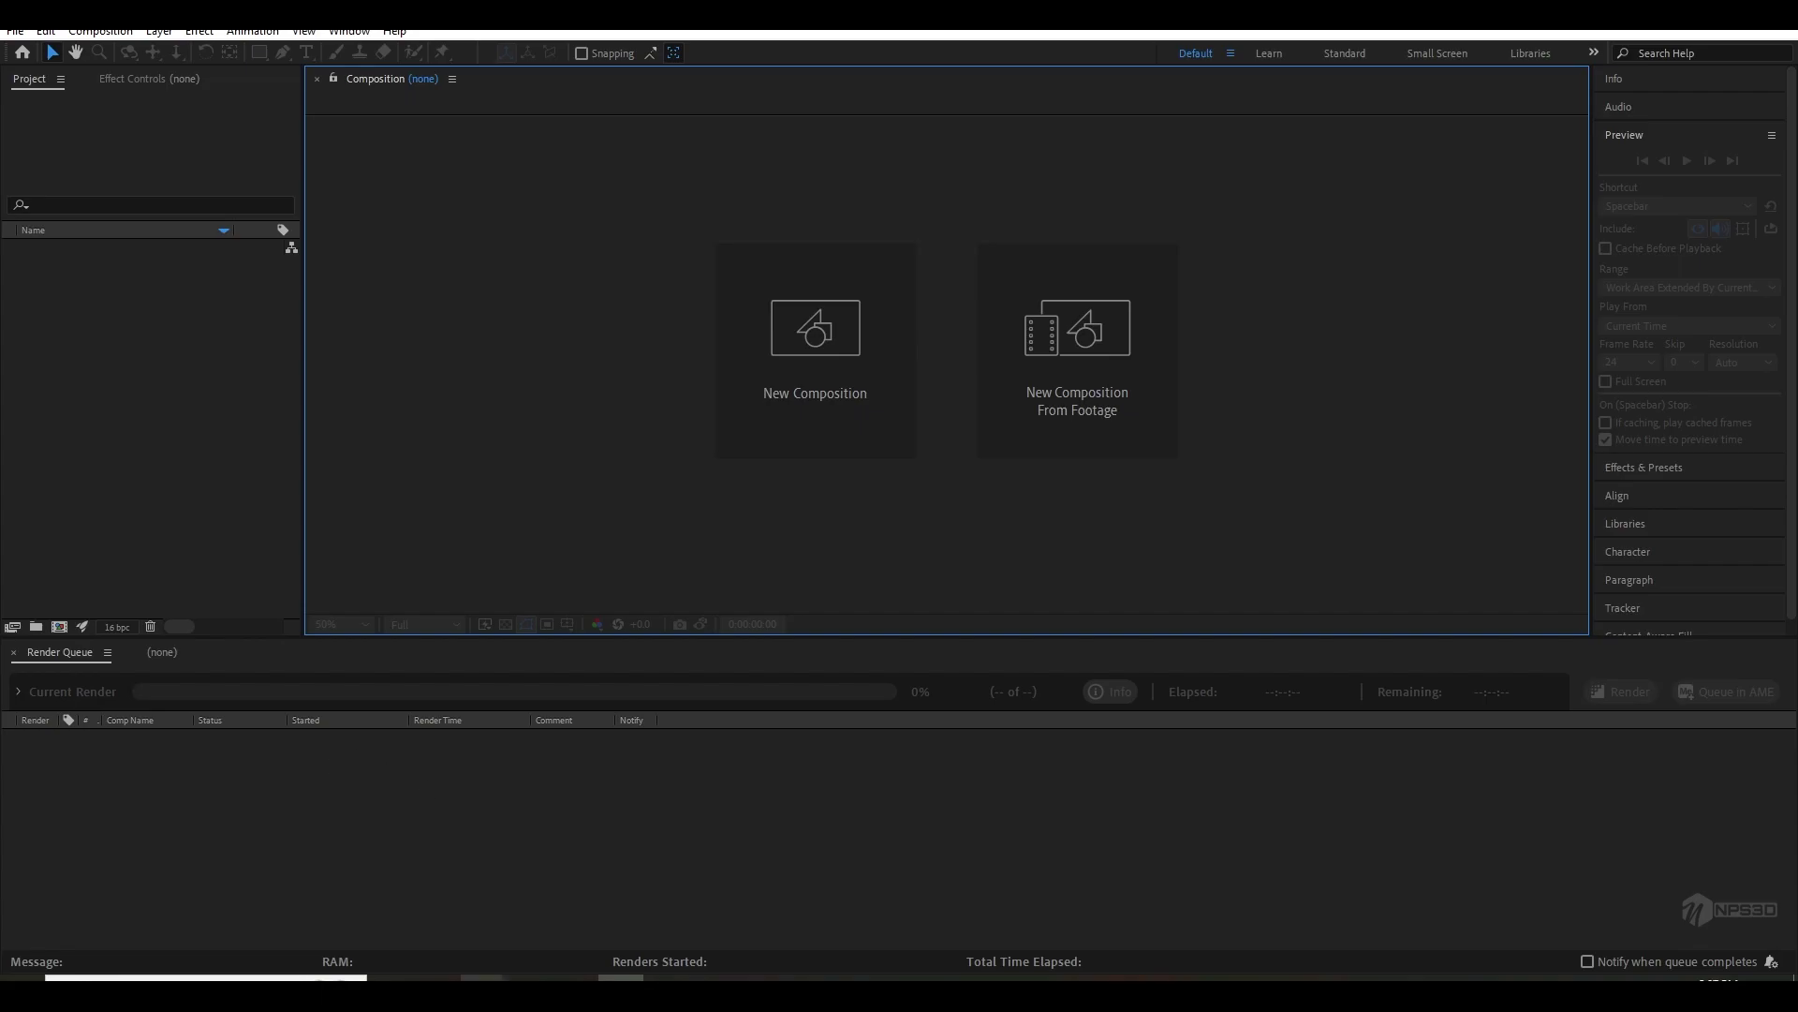
- Import footage.mp4 from the sony tutorial record folder and create a new composition from it
{"action": "mouse_move", "coordinate": [483, 978]}
{"action": "left_click", "coordinate": [589, 932]}
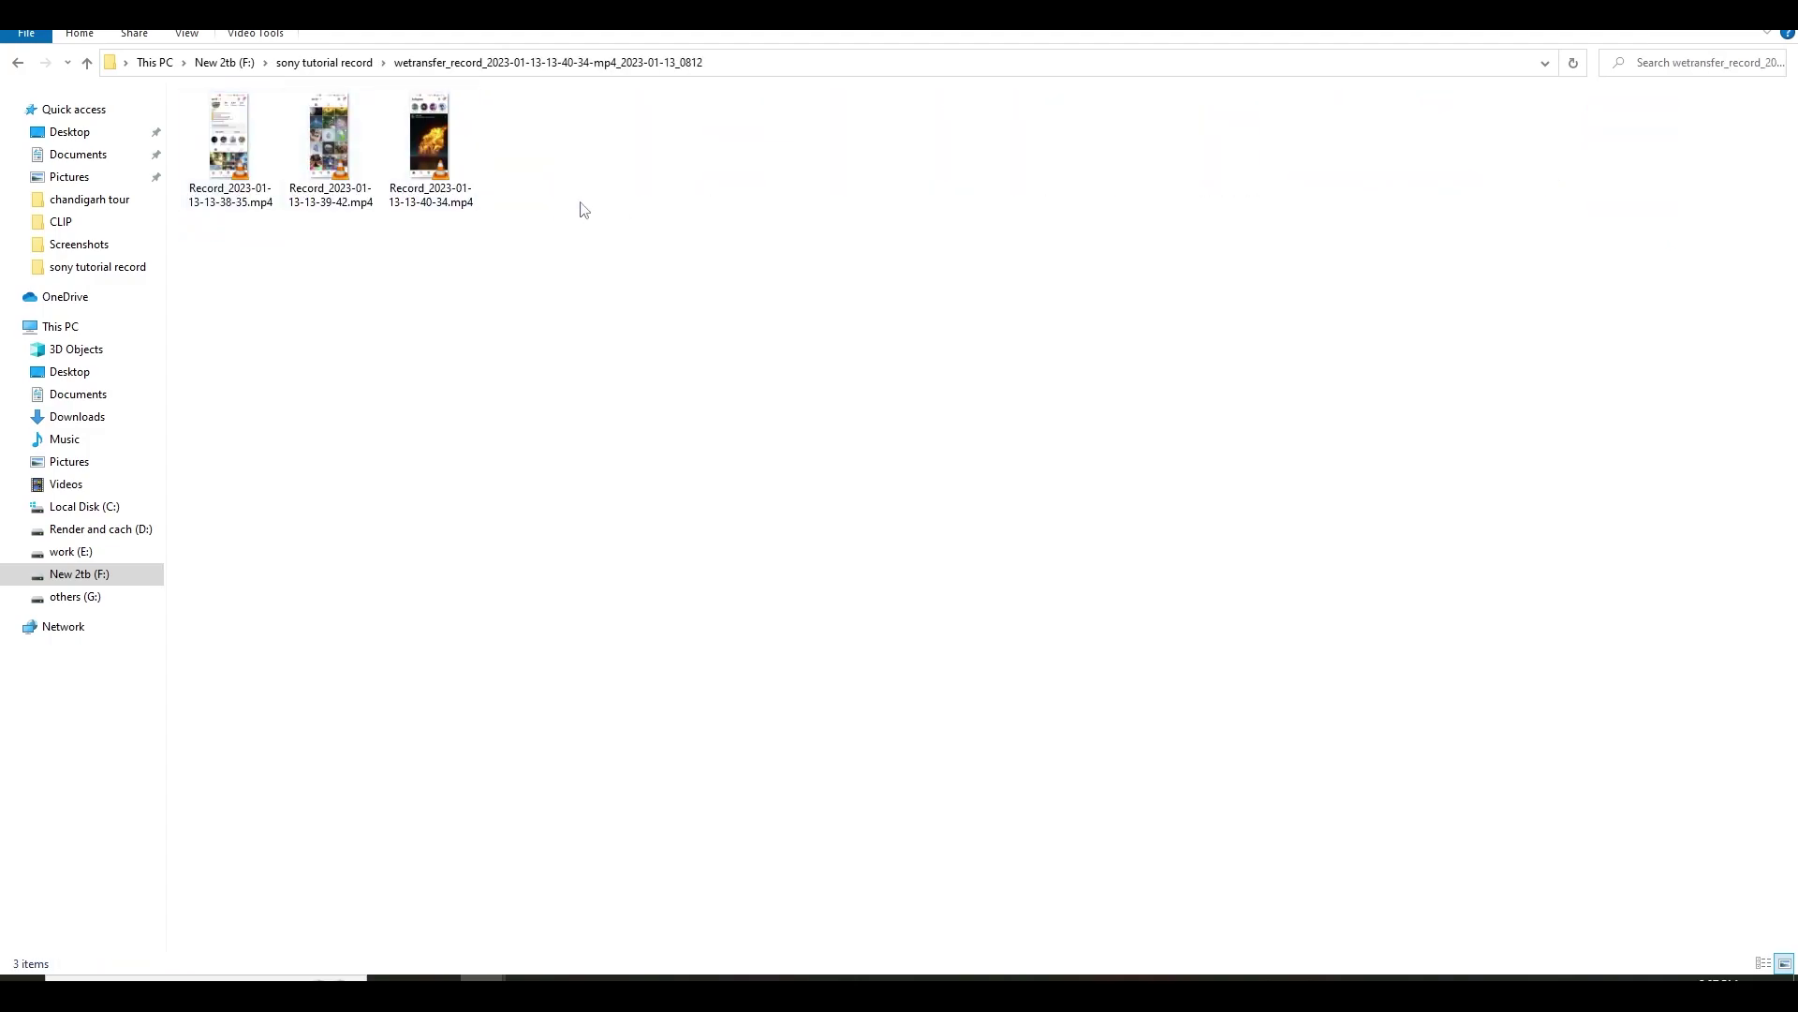
{"action": "left_click", "coordinate": [437, 180]}
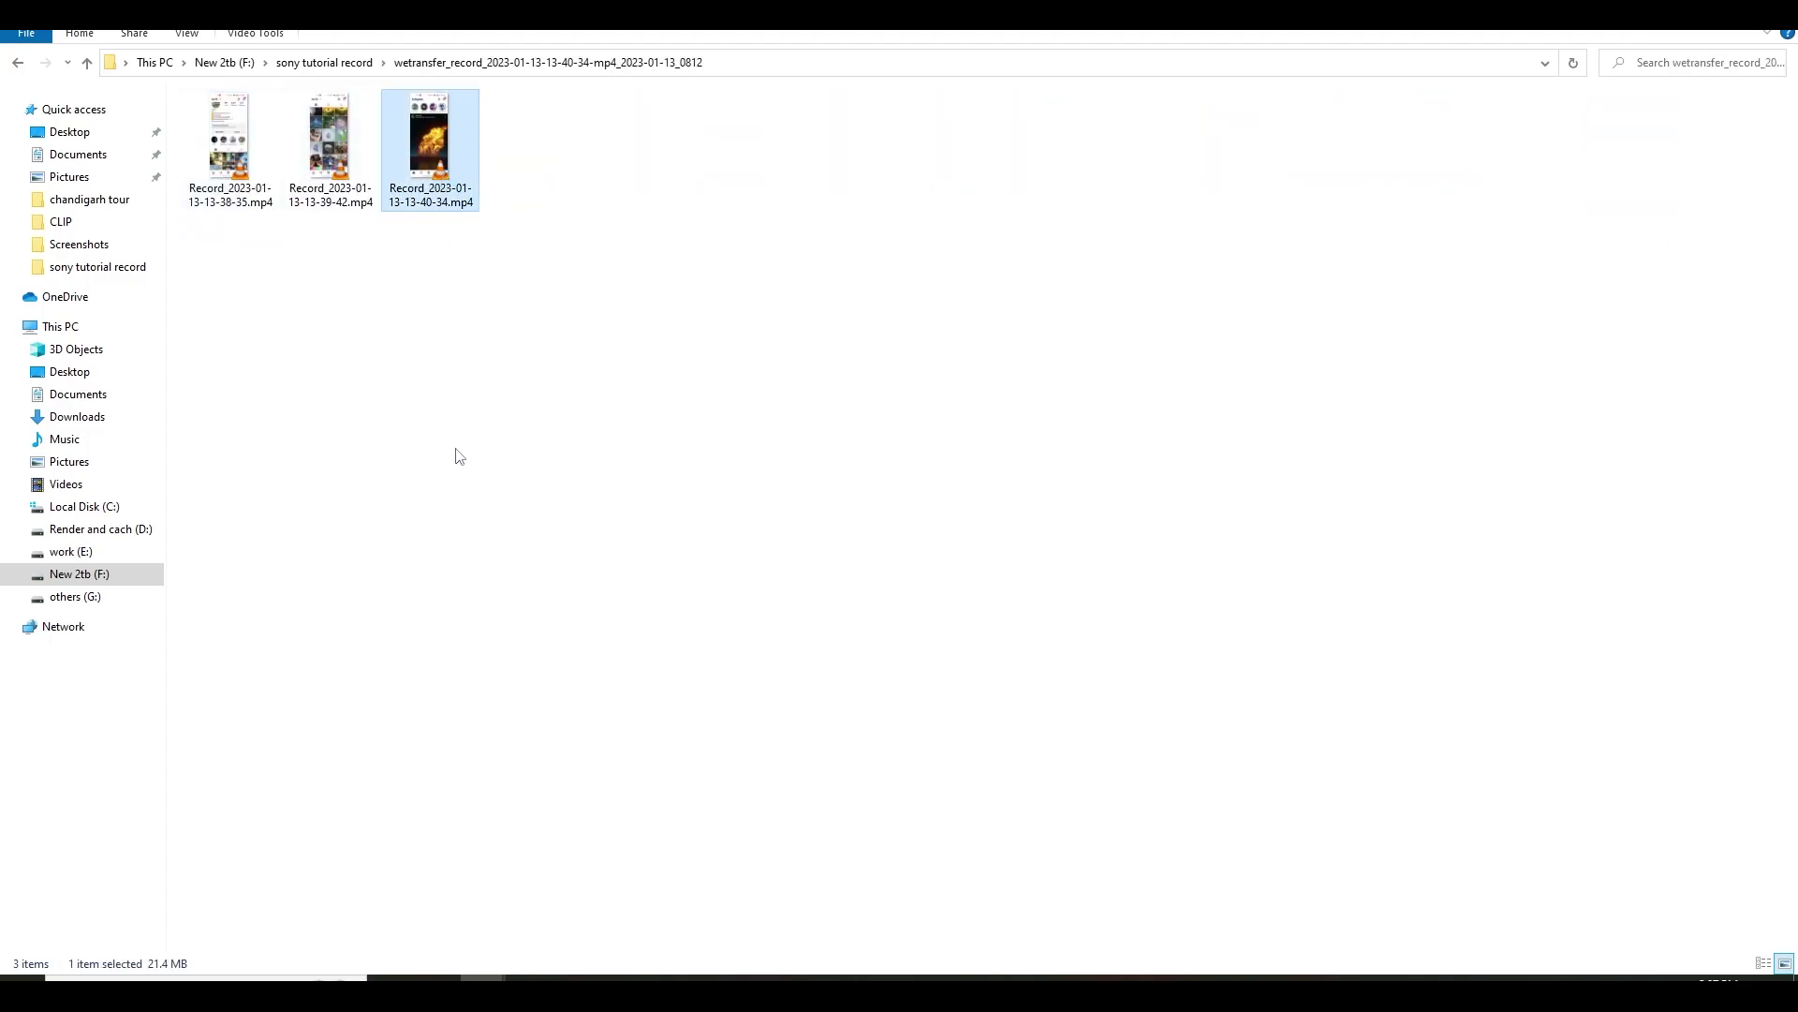
{"action": "key", "text": "Return"}
{"action": "left_click_drag", "start_coordinate": [718, 962], "coordinate": [848, 969]}
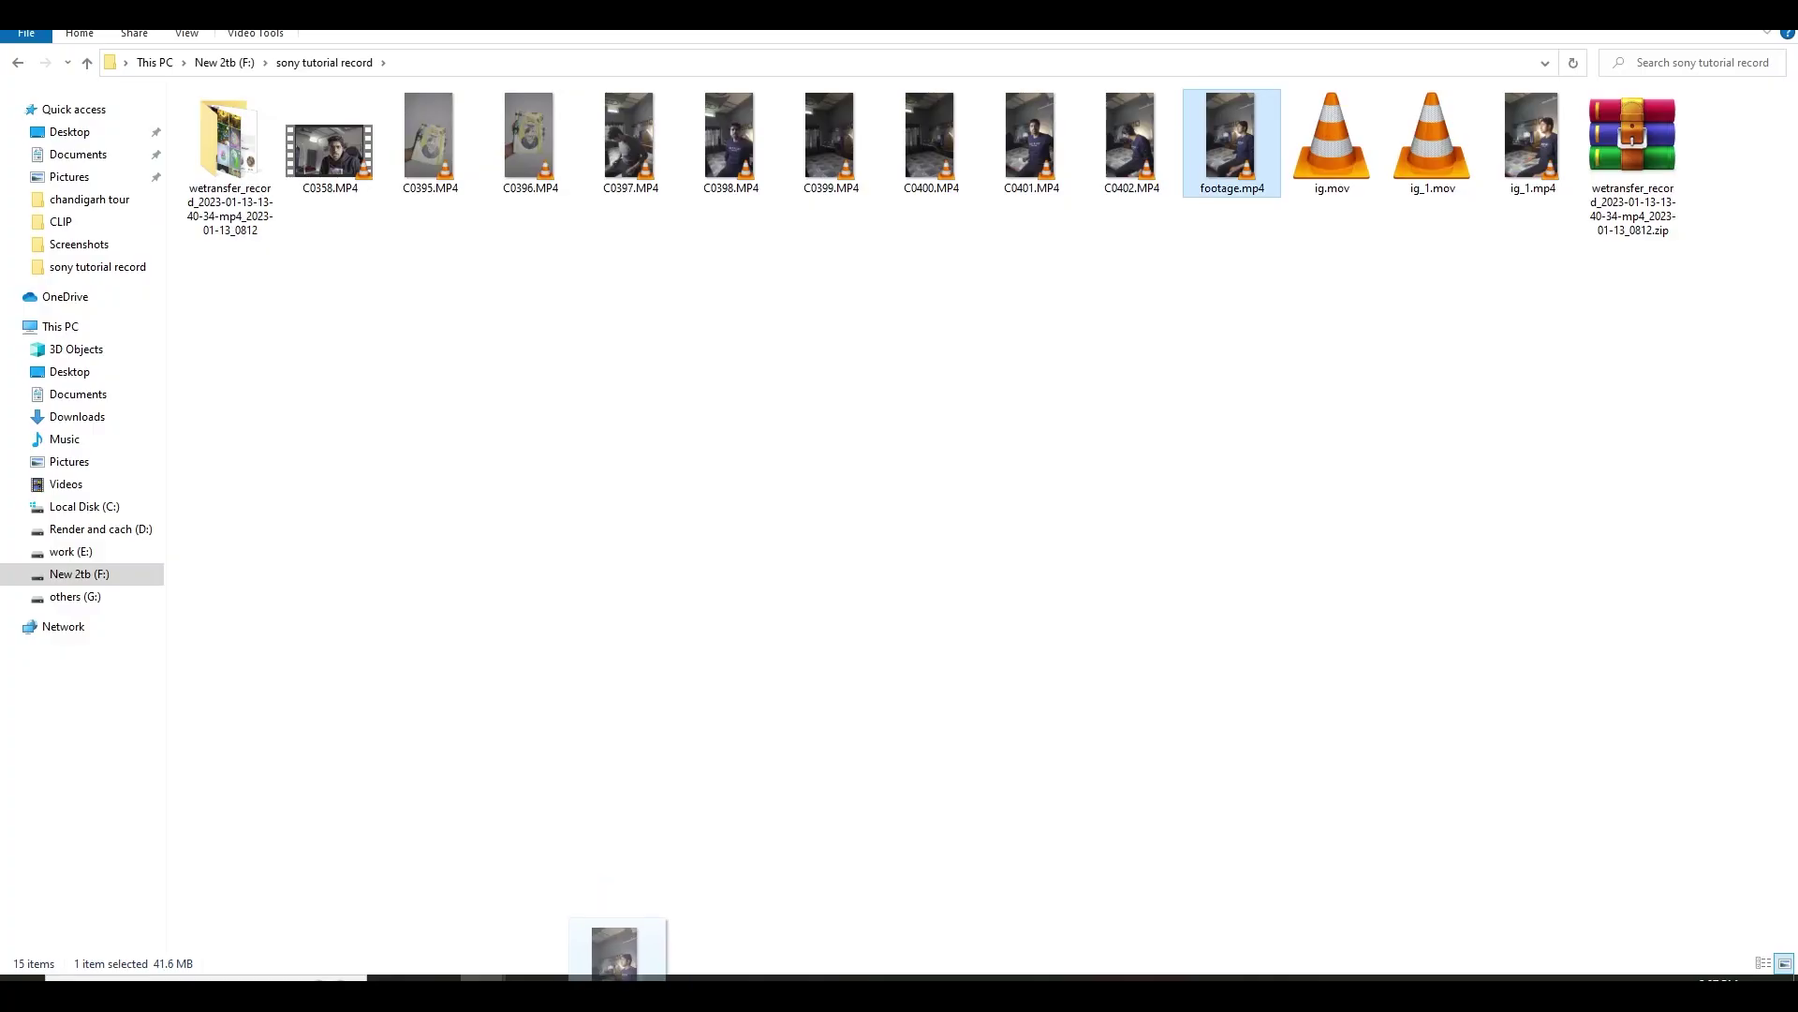
{"action": "left_click_drag", "start_coordinate": [602, 952], "coordinate": [131, 519]}
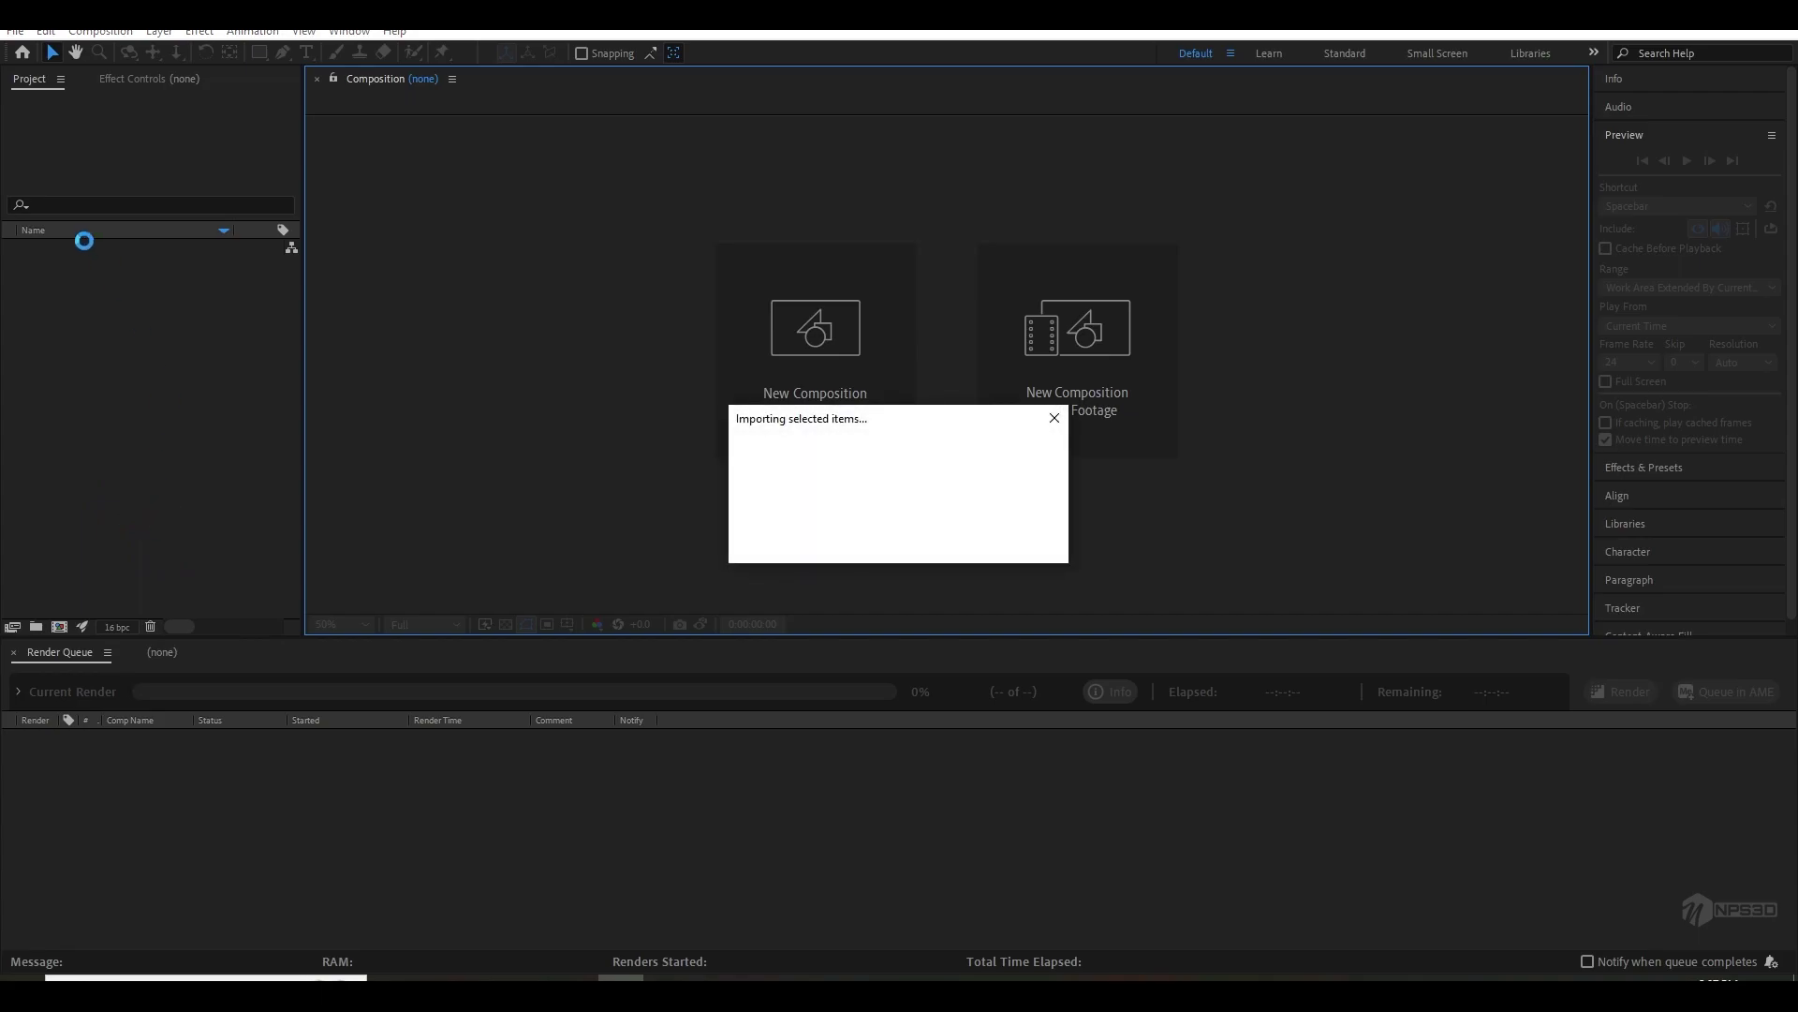
{"action": "left_click_drag", "start_coordinate": [58, 251], "coordinate": [60, 625]}
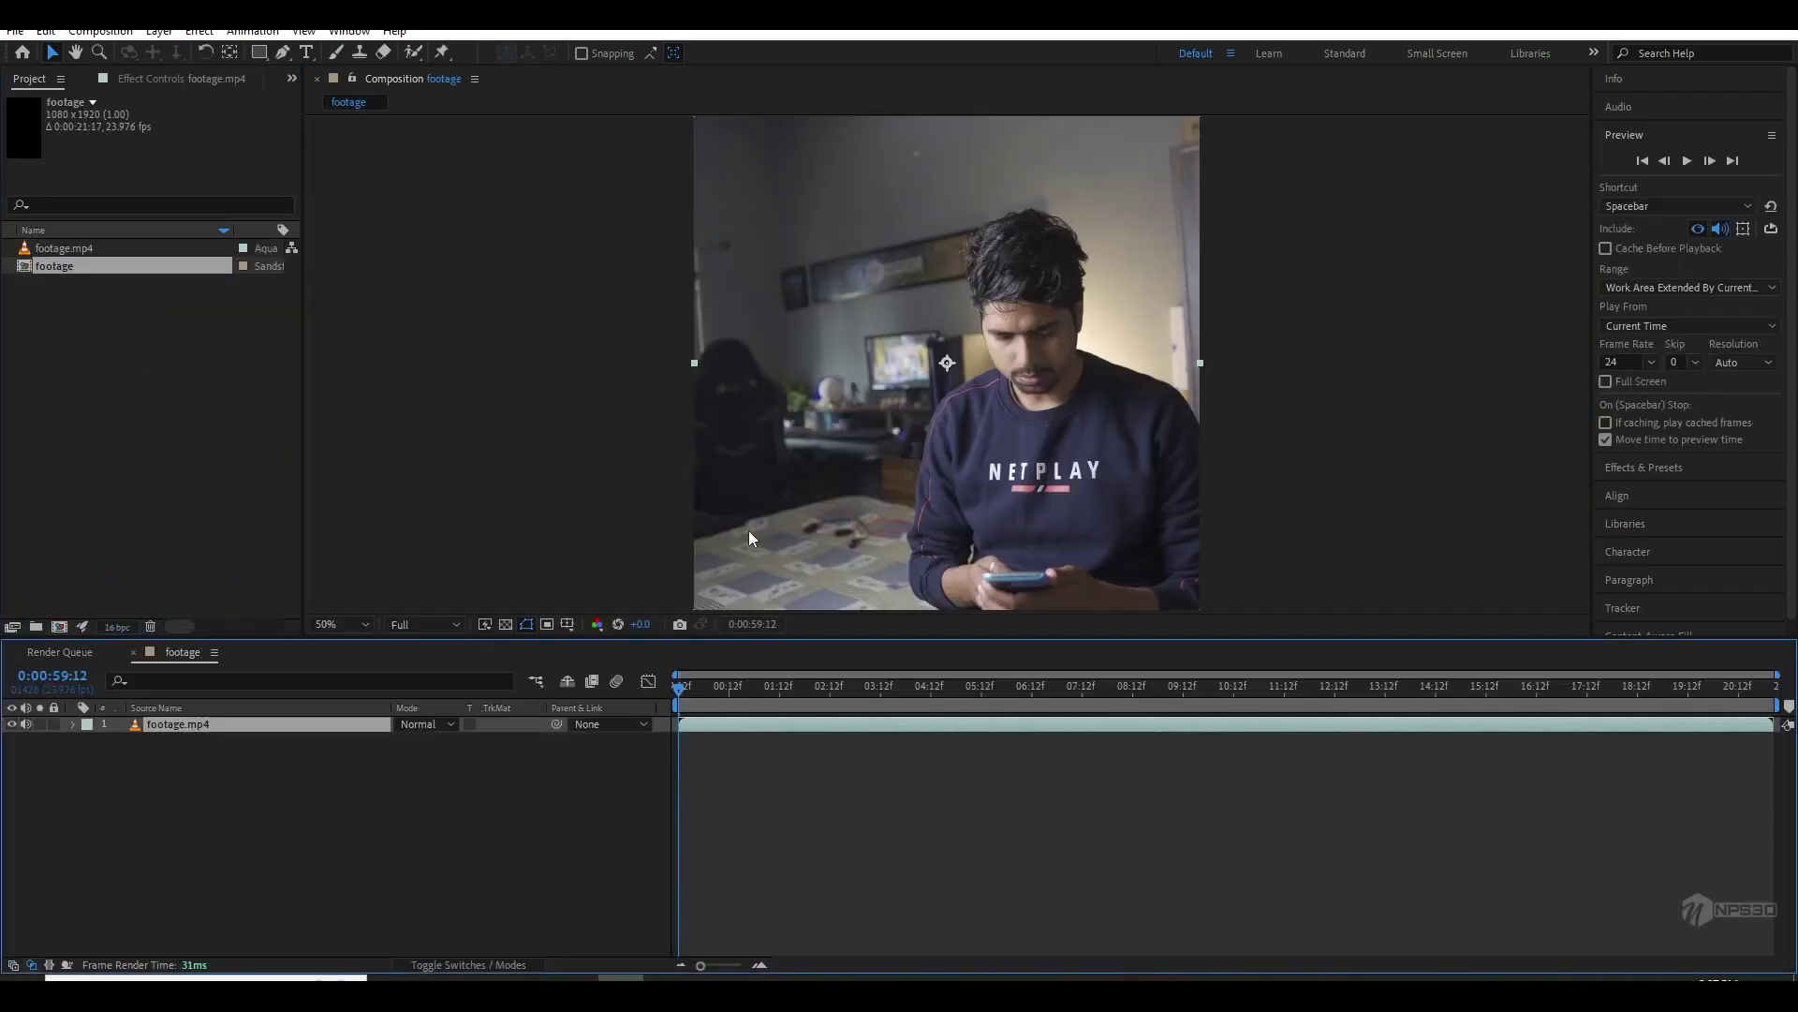
{"action": "key", "text": "comma"}
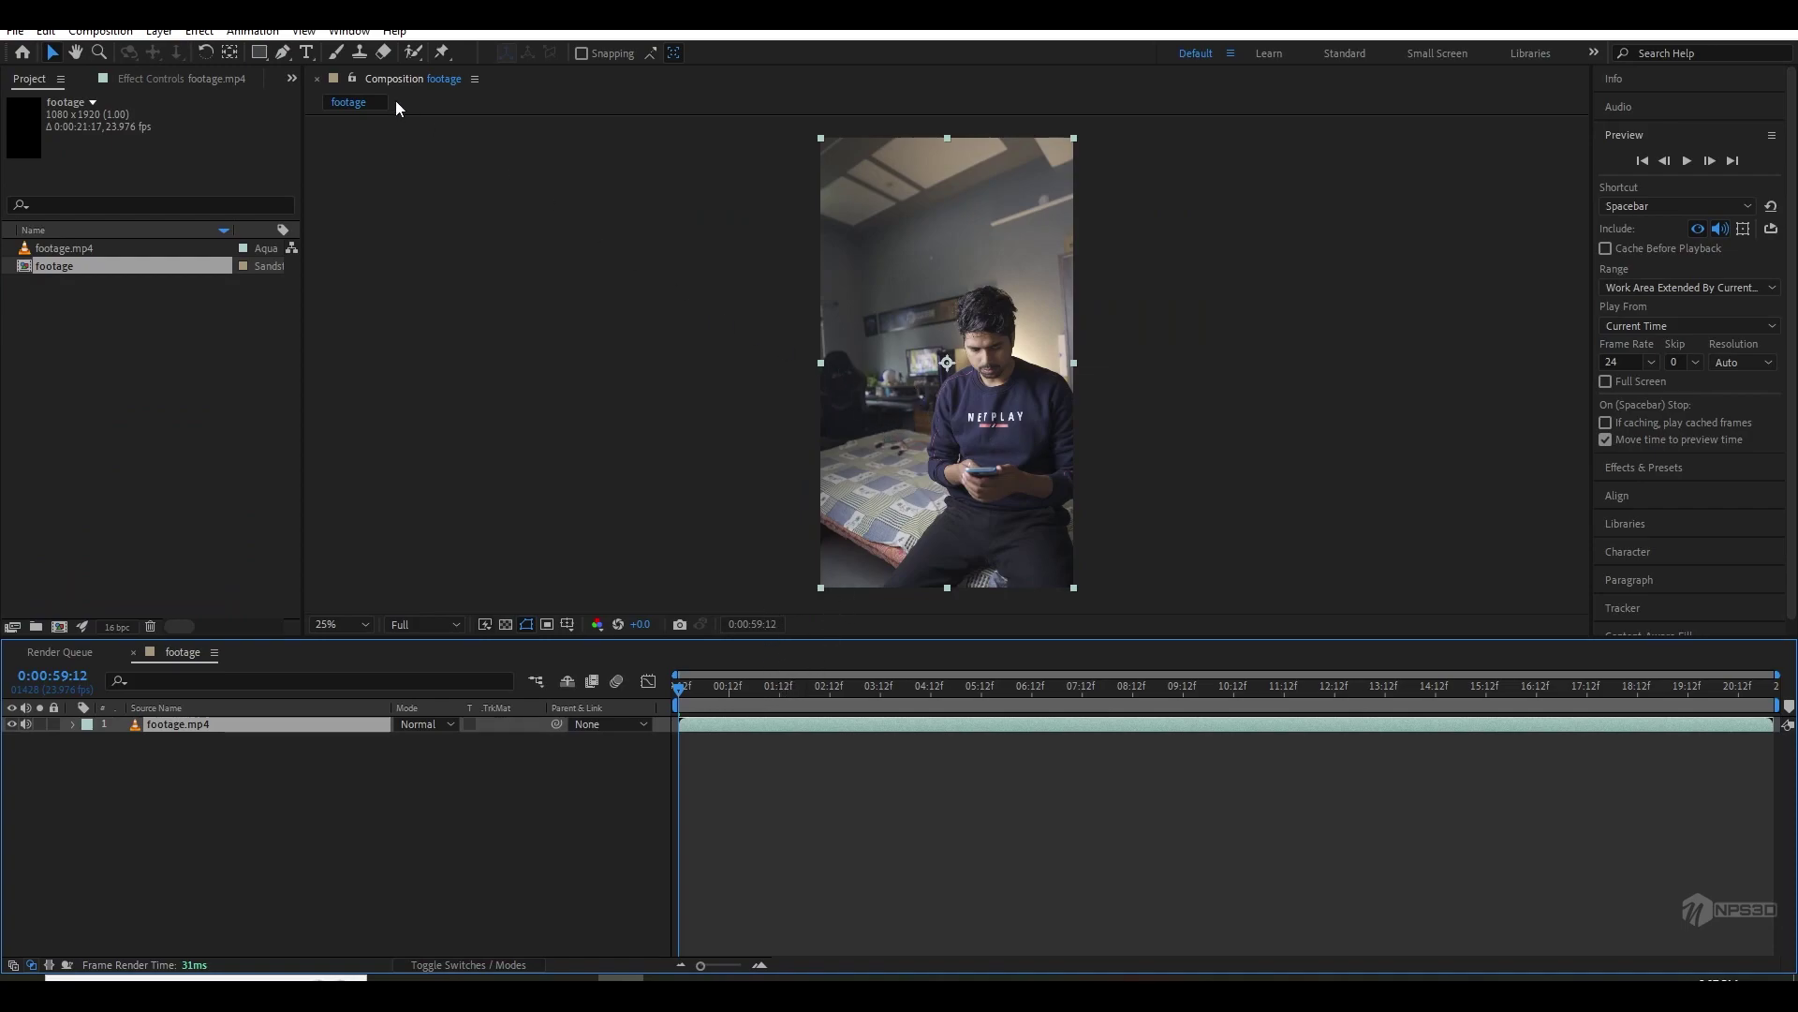
- Rearrange the workspace so the composition viewer is a narrow full-height column with the vertical frame fitted inside it
{"action": "left_click_drag", "start_coordinate": [393, 86], "coordinate": [5, 155]}
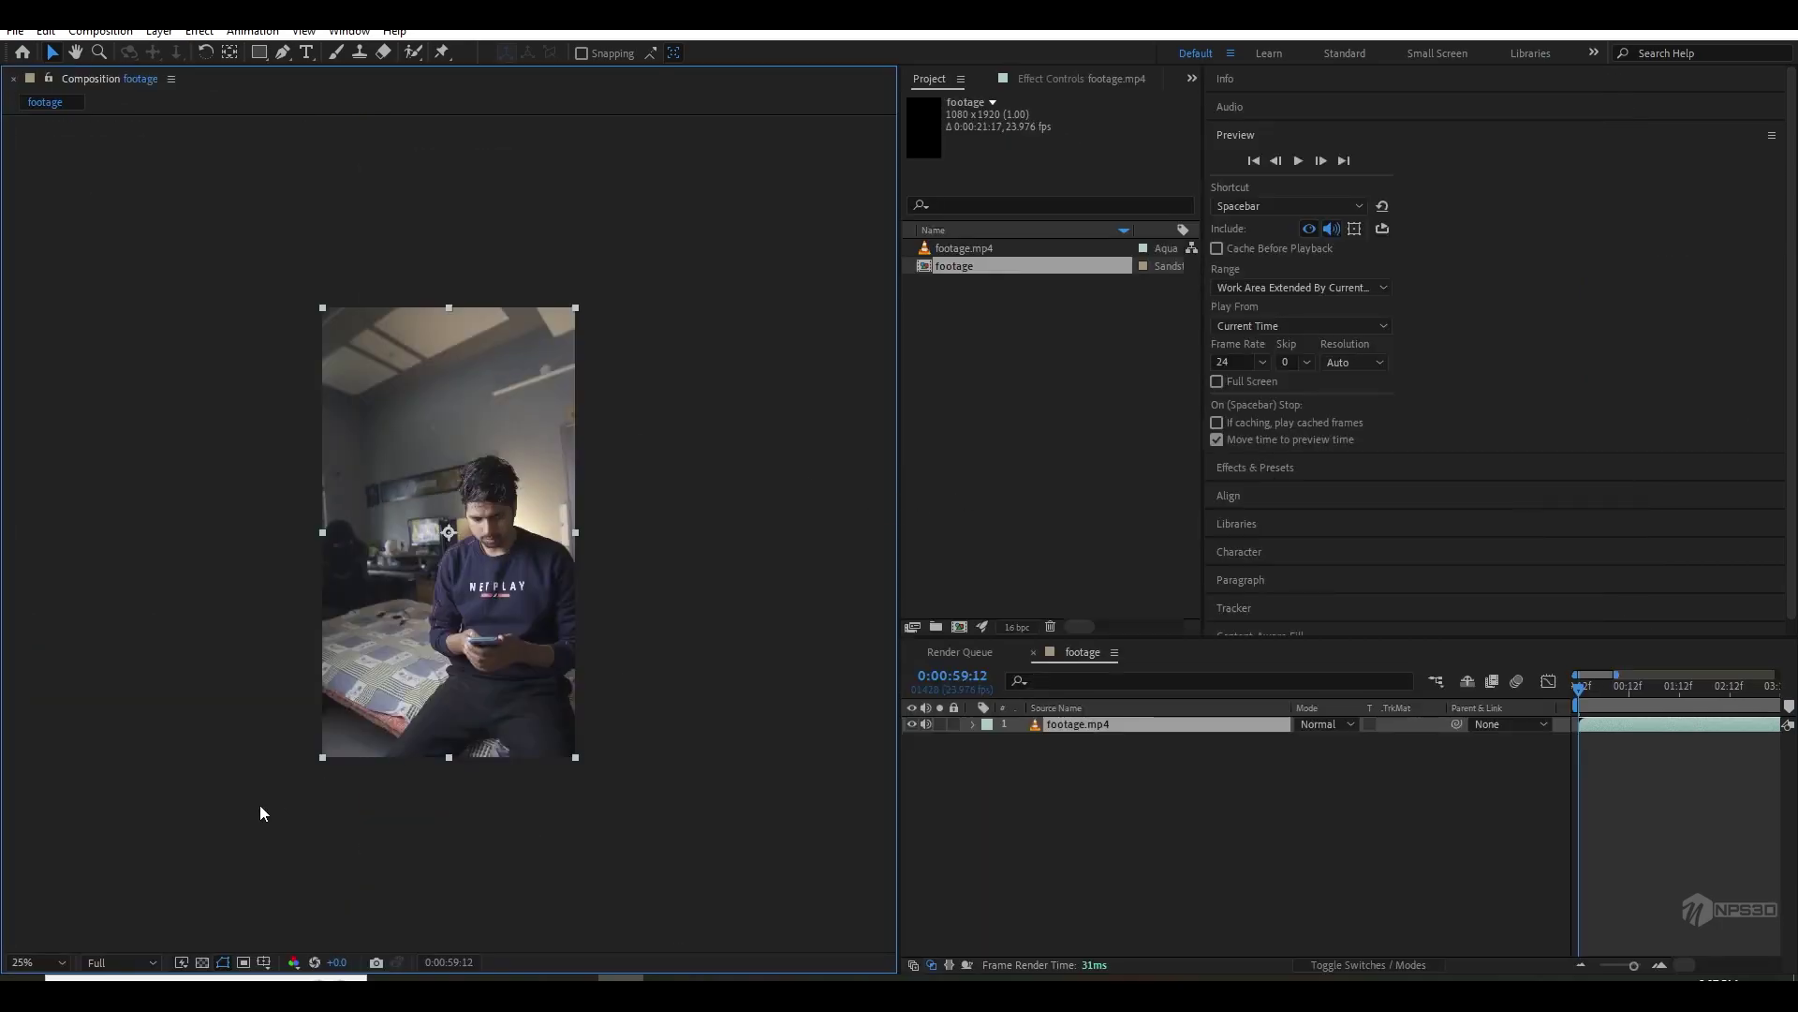
{"action": "left_click", "coordinate": [36, 959]}
{"action": "left_click", "coordinate": [49, 649]}
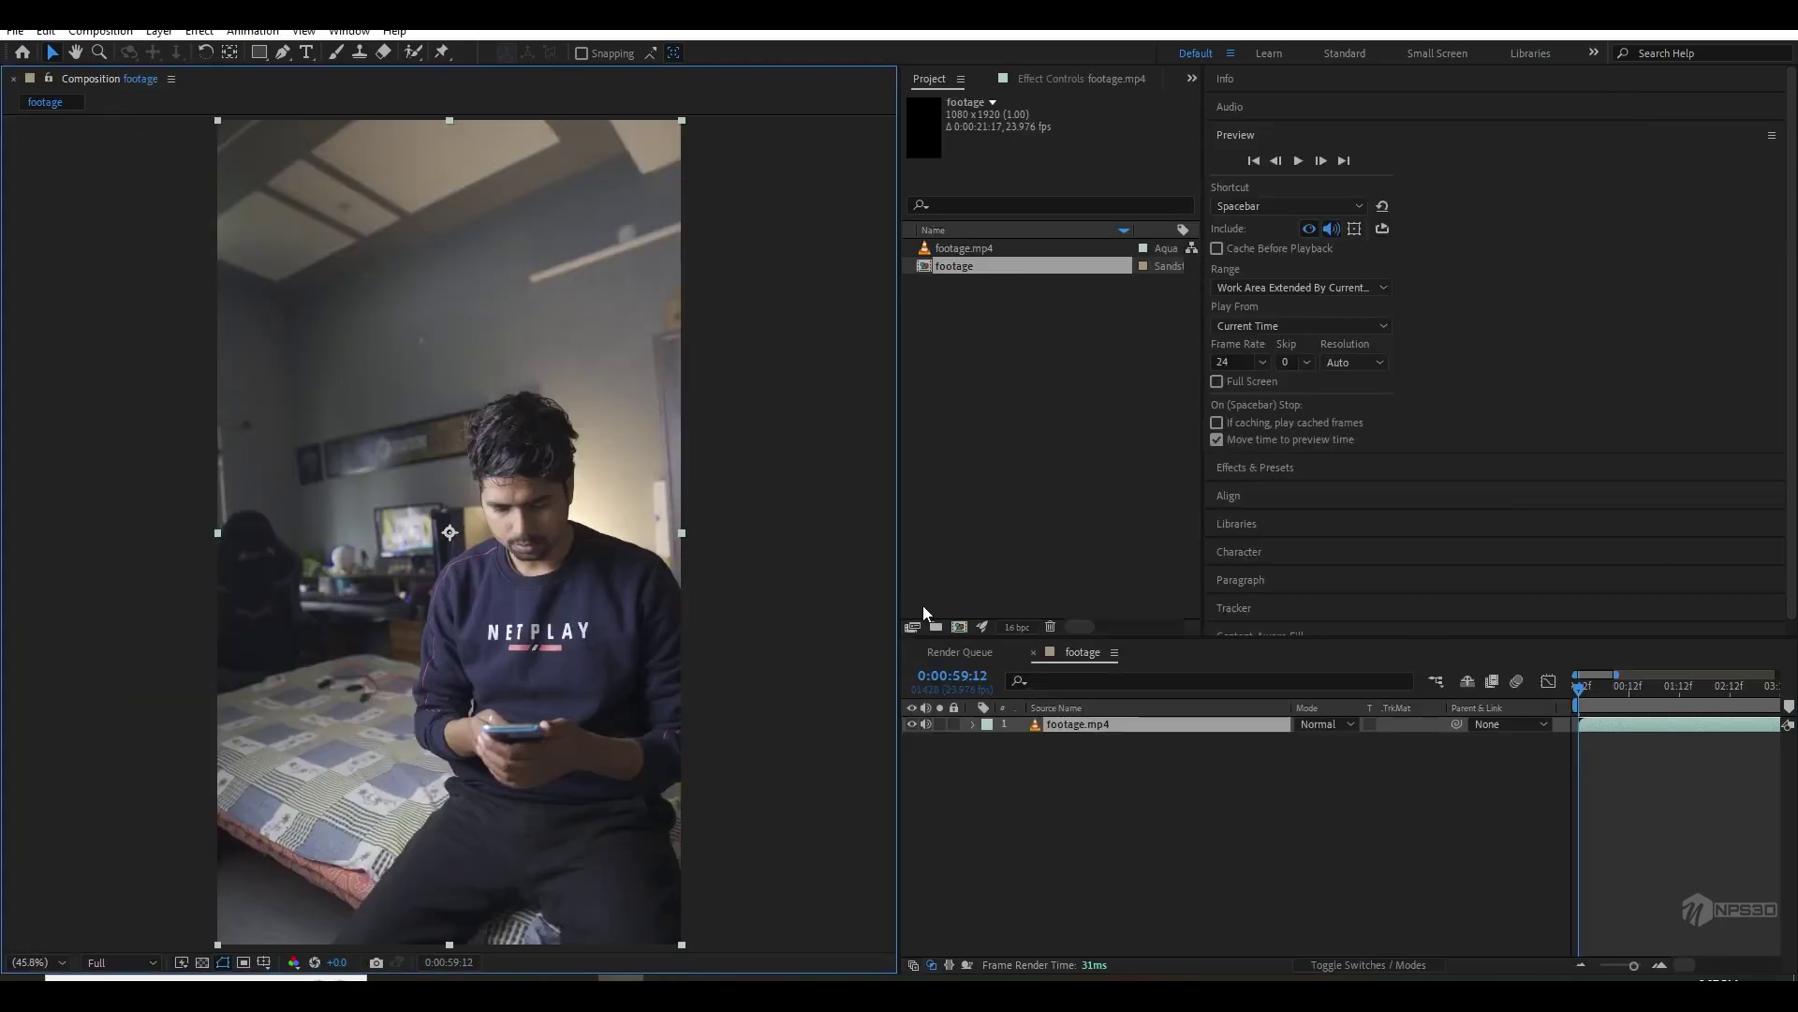
{"action": "left_click_drag", "start_coordinate": [901, 597], "coordinate": [522, 590]}
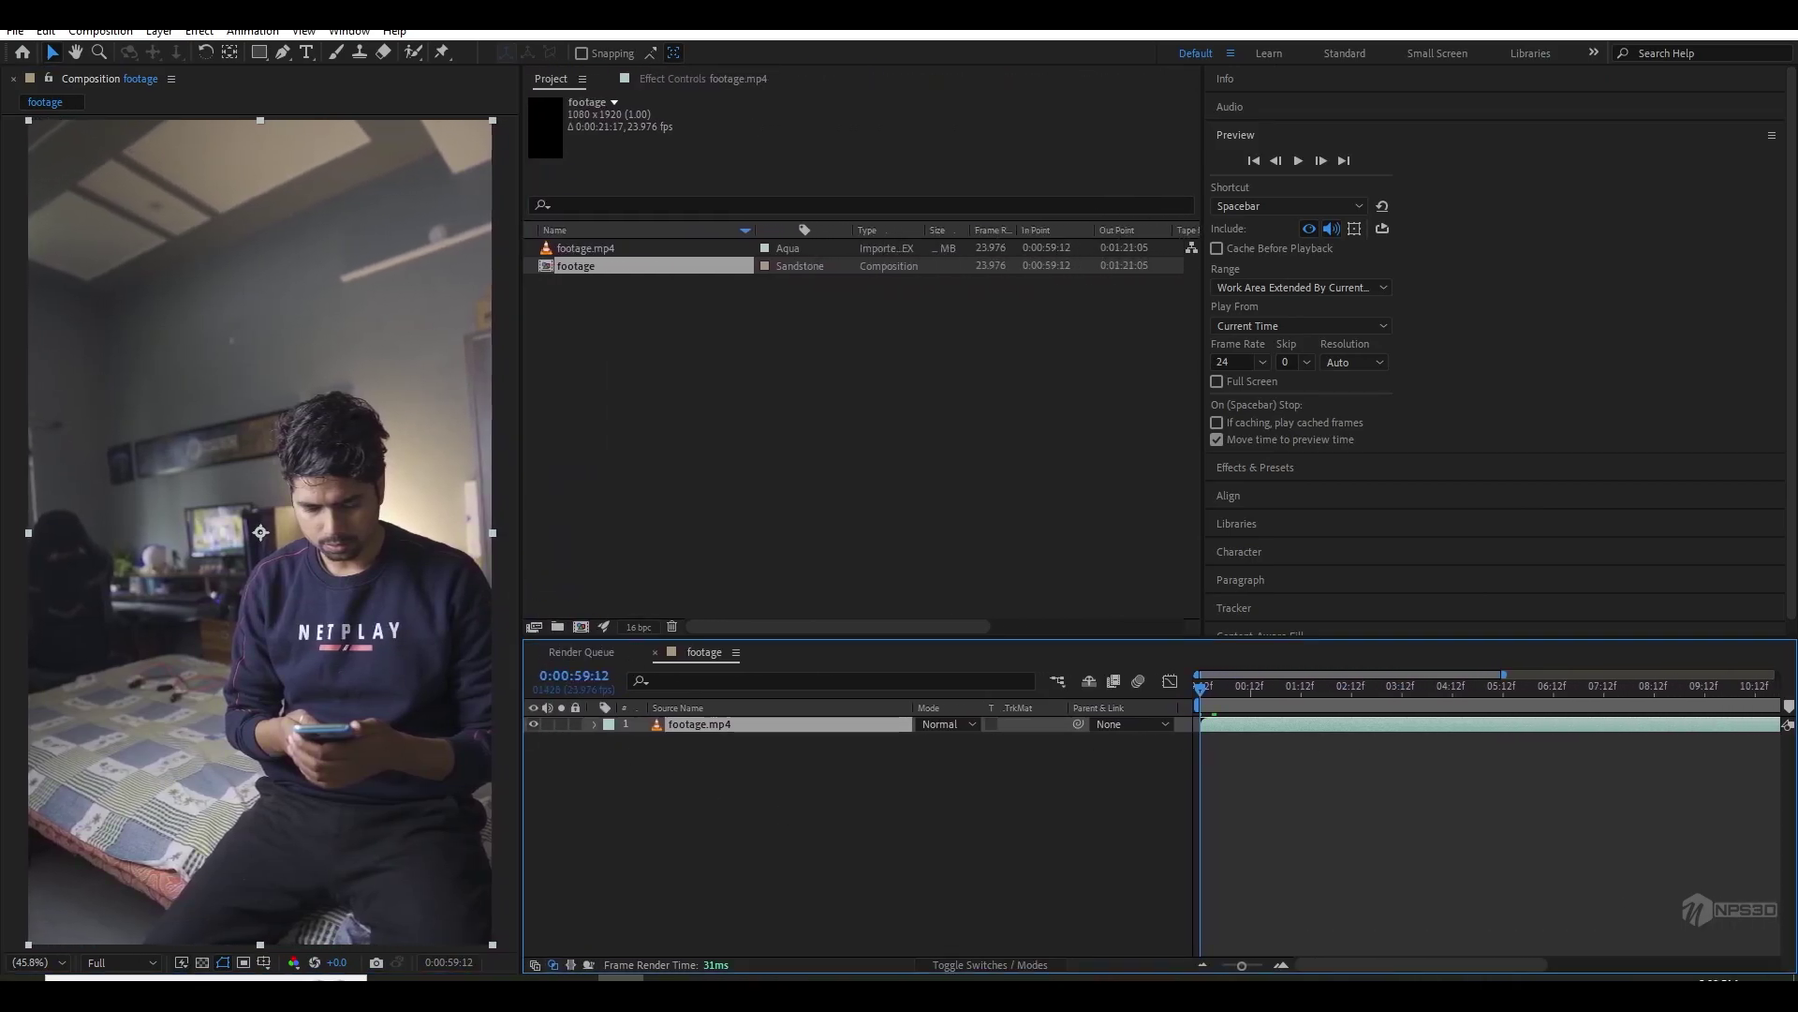
- Set the preview resolution to Half, play through the footage, and place the current time at 0:01:05:02
{"action": "key", "text": "minus"}
{"action": "key", "text": "space"}
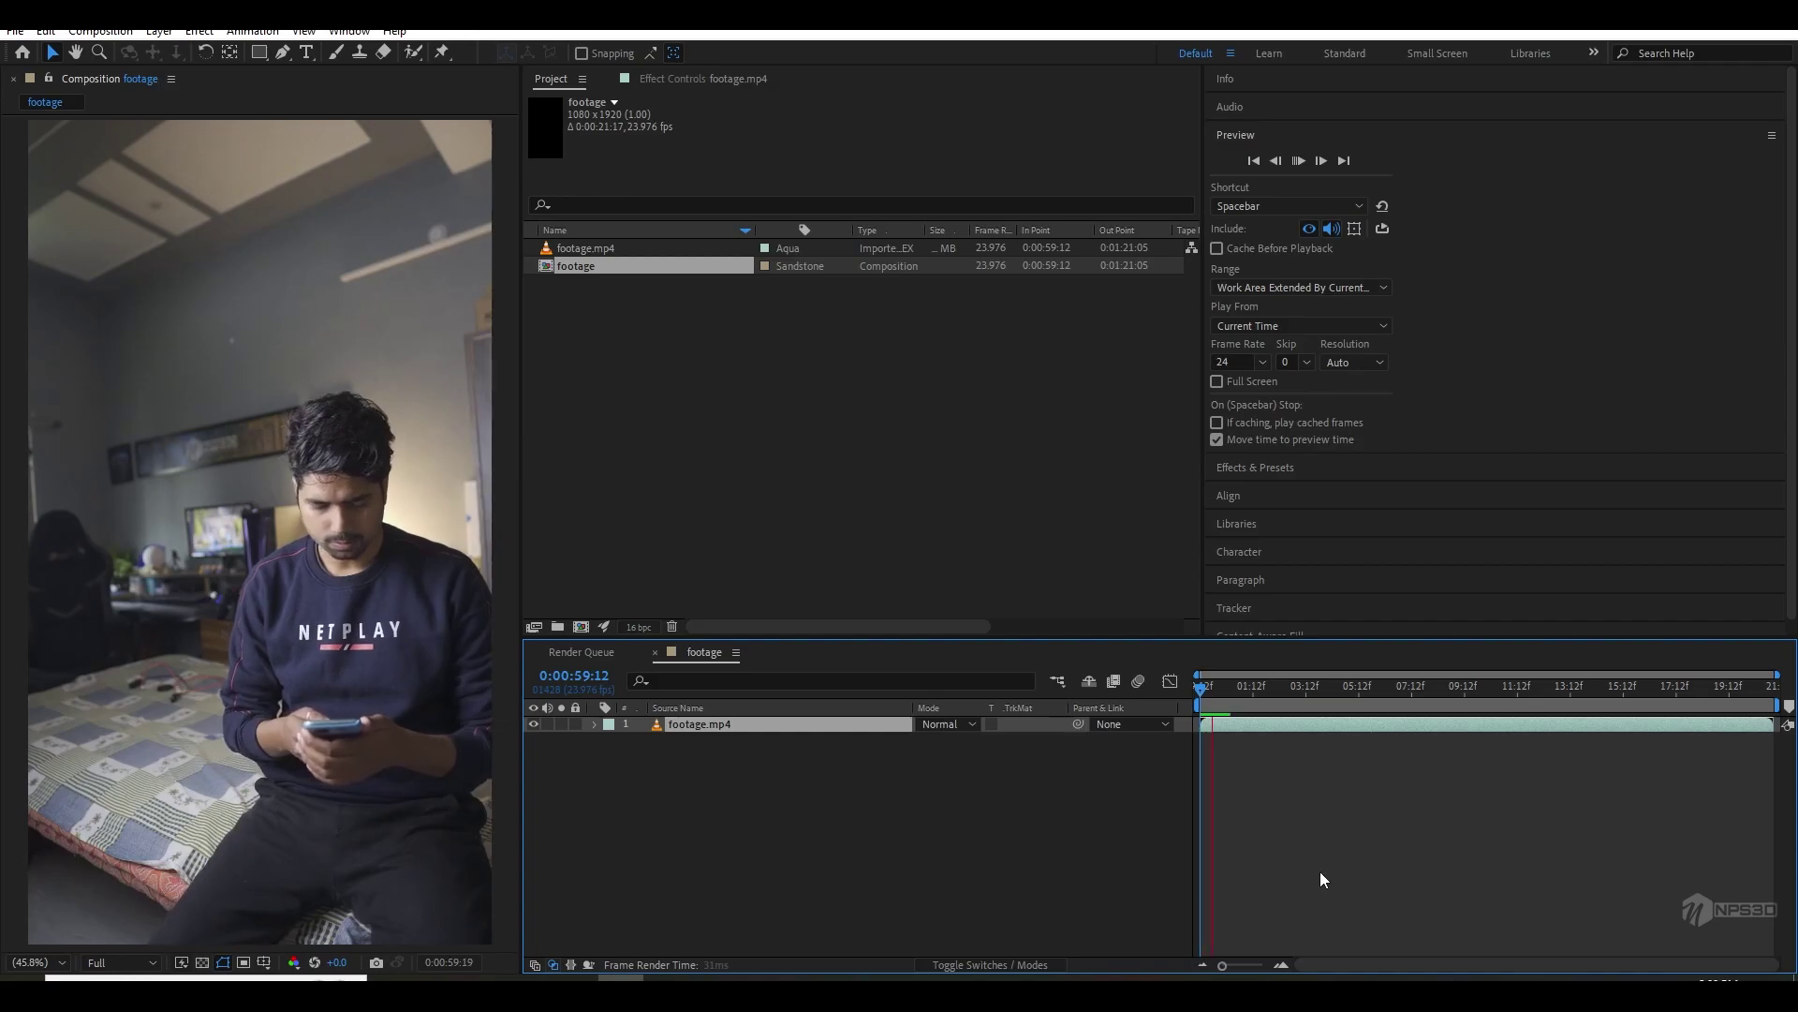
{"action": "left_click", "coordinate": [120, 962]}
{"action": "left_click", "coordinate": [143, 869]}
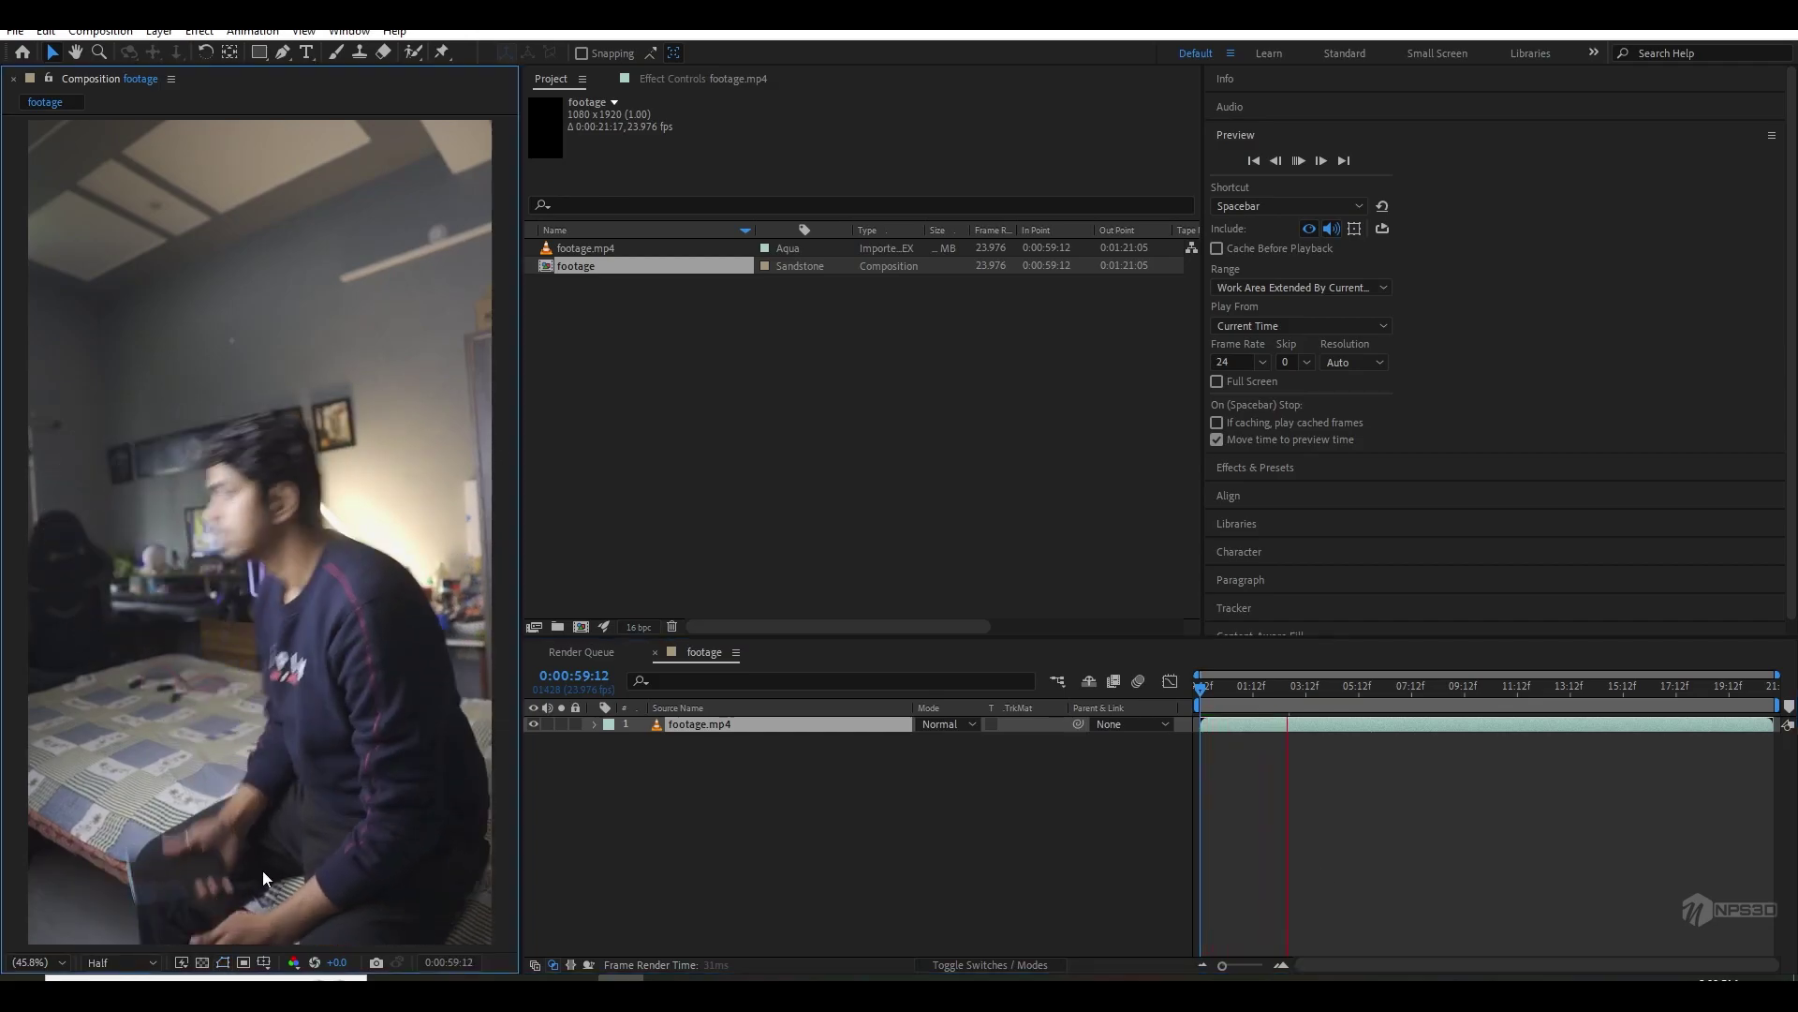
{"action": "left_click", "coordinate": [1178, 725]}
{"action": "left_click", "coordinate": [1594, 698]}
{"action": "key", "text": "space"}
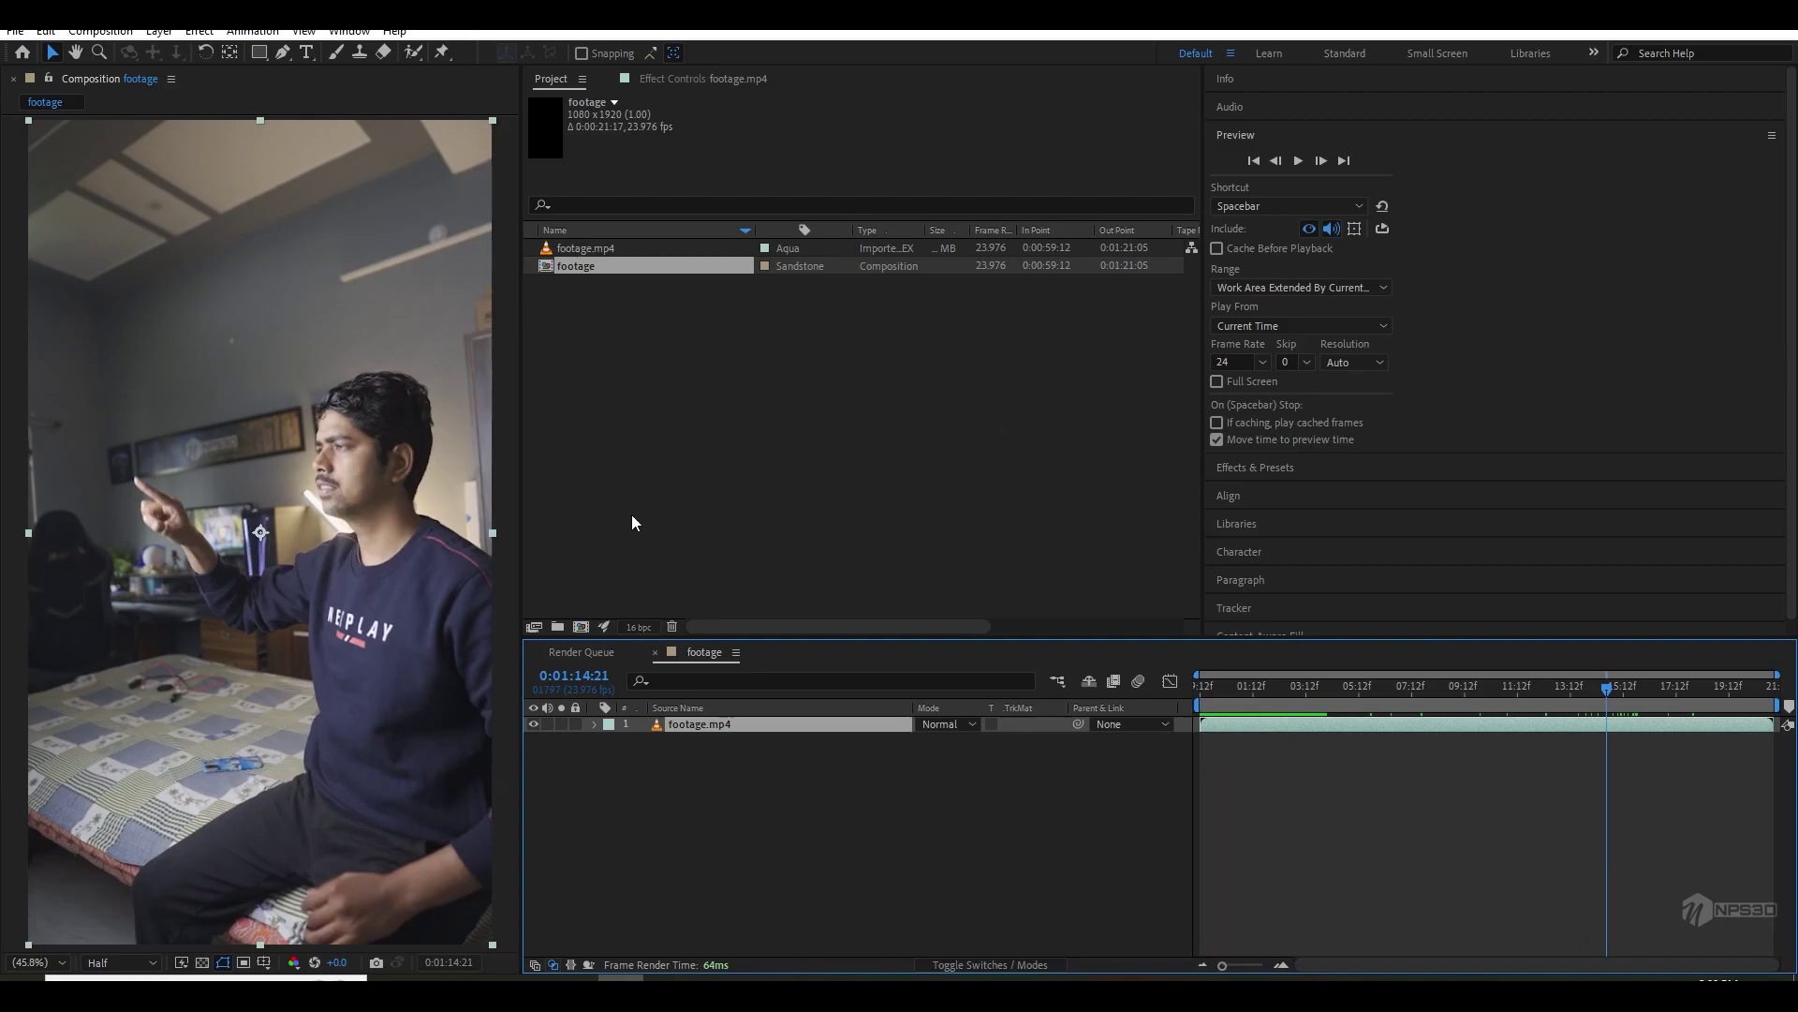
{"action": "left_click_drag", "start_coordinate": [1321, 696], "coordinate": [1349, 695]}
{"action": "mouse_move", "coordinate": [483, 977]}
{"action": "left_click", "coordinate": [562, 904]}
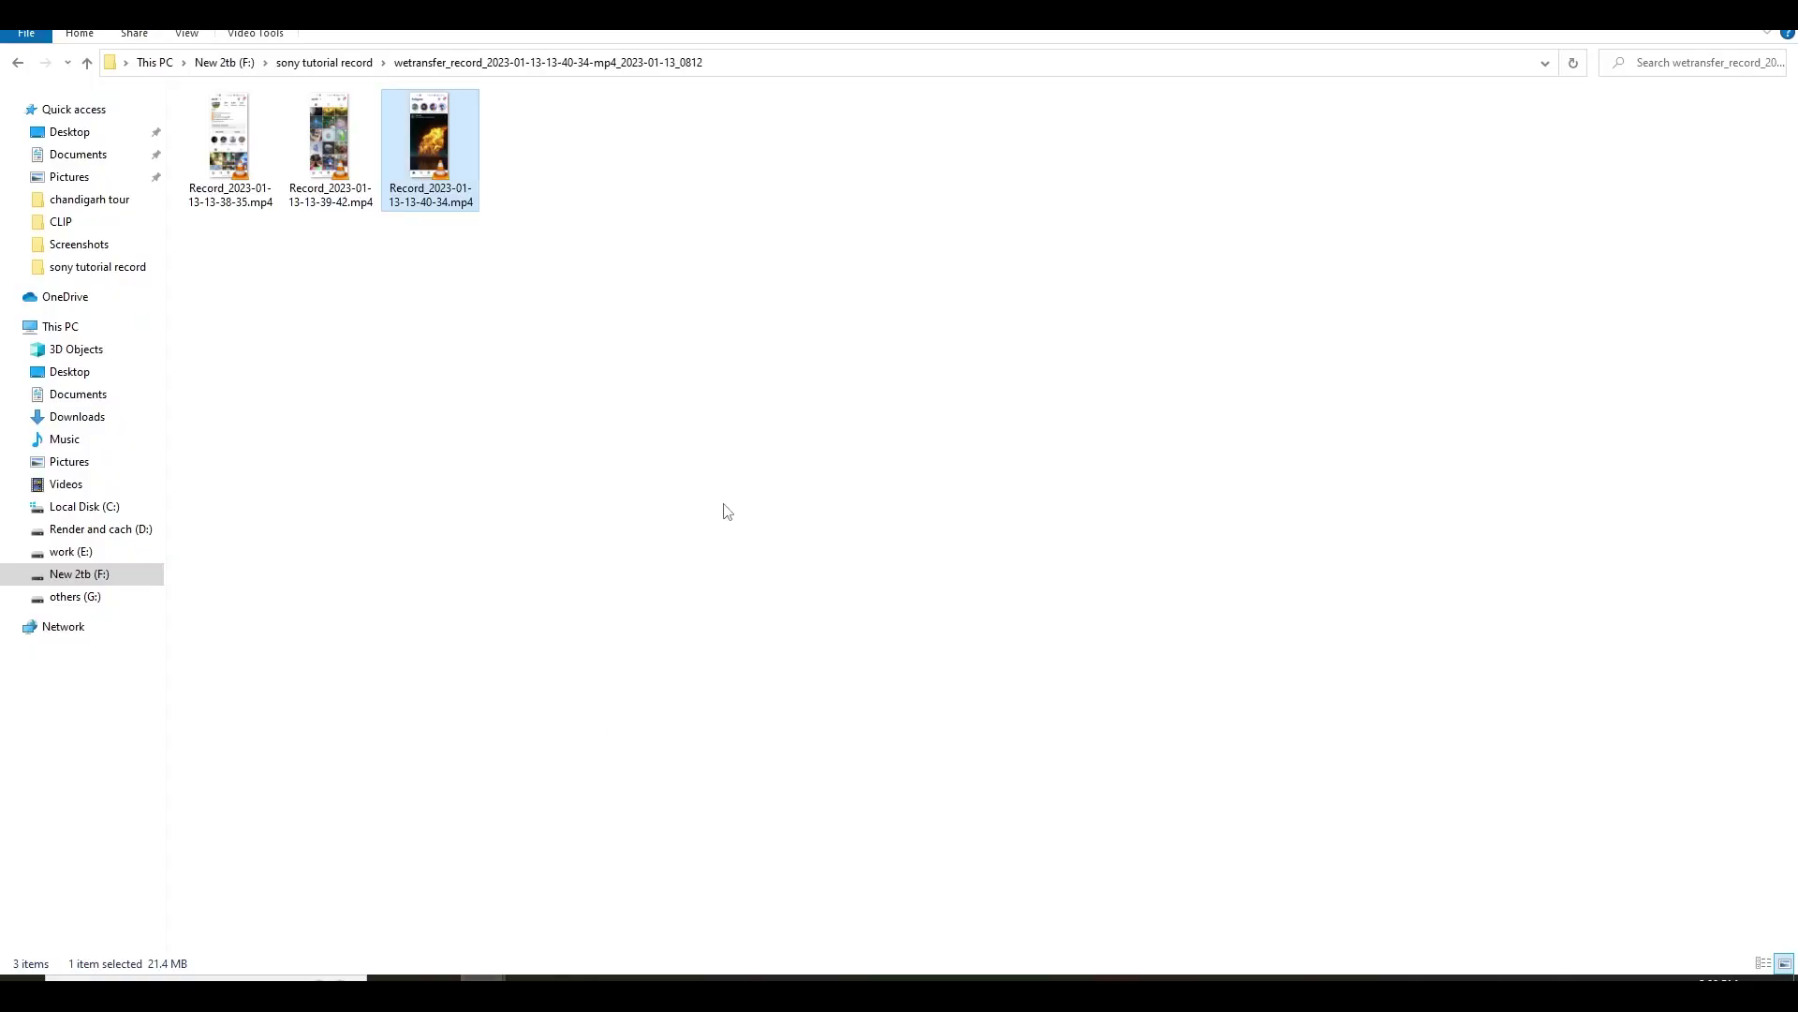
{"action": "left_click_drag", "start_coordinate": [468, 139], "coordinate": [702, 393]}
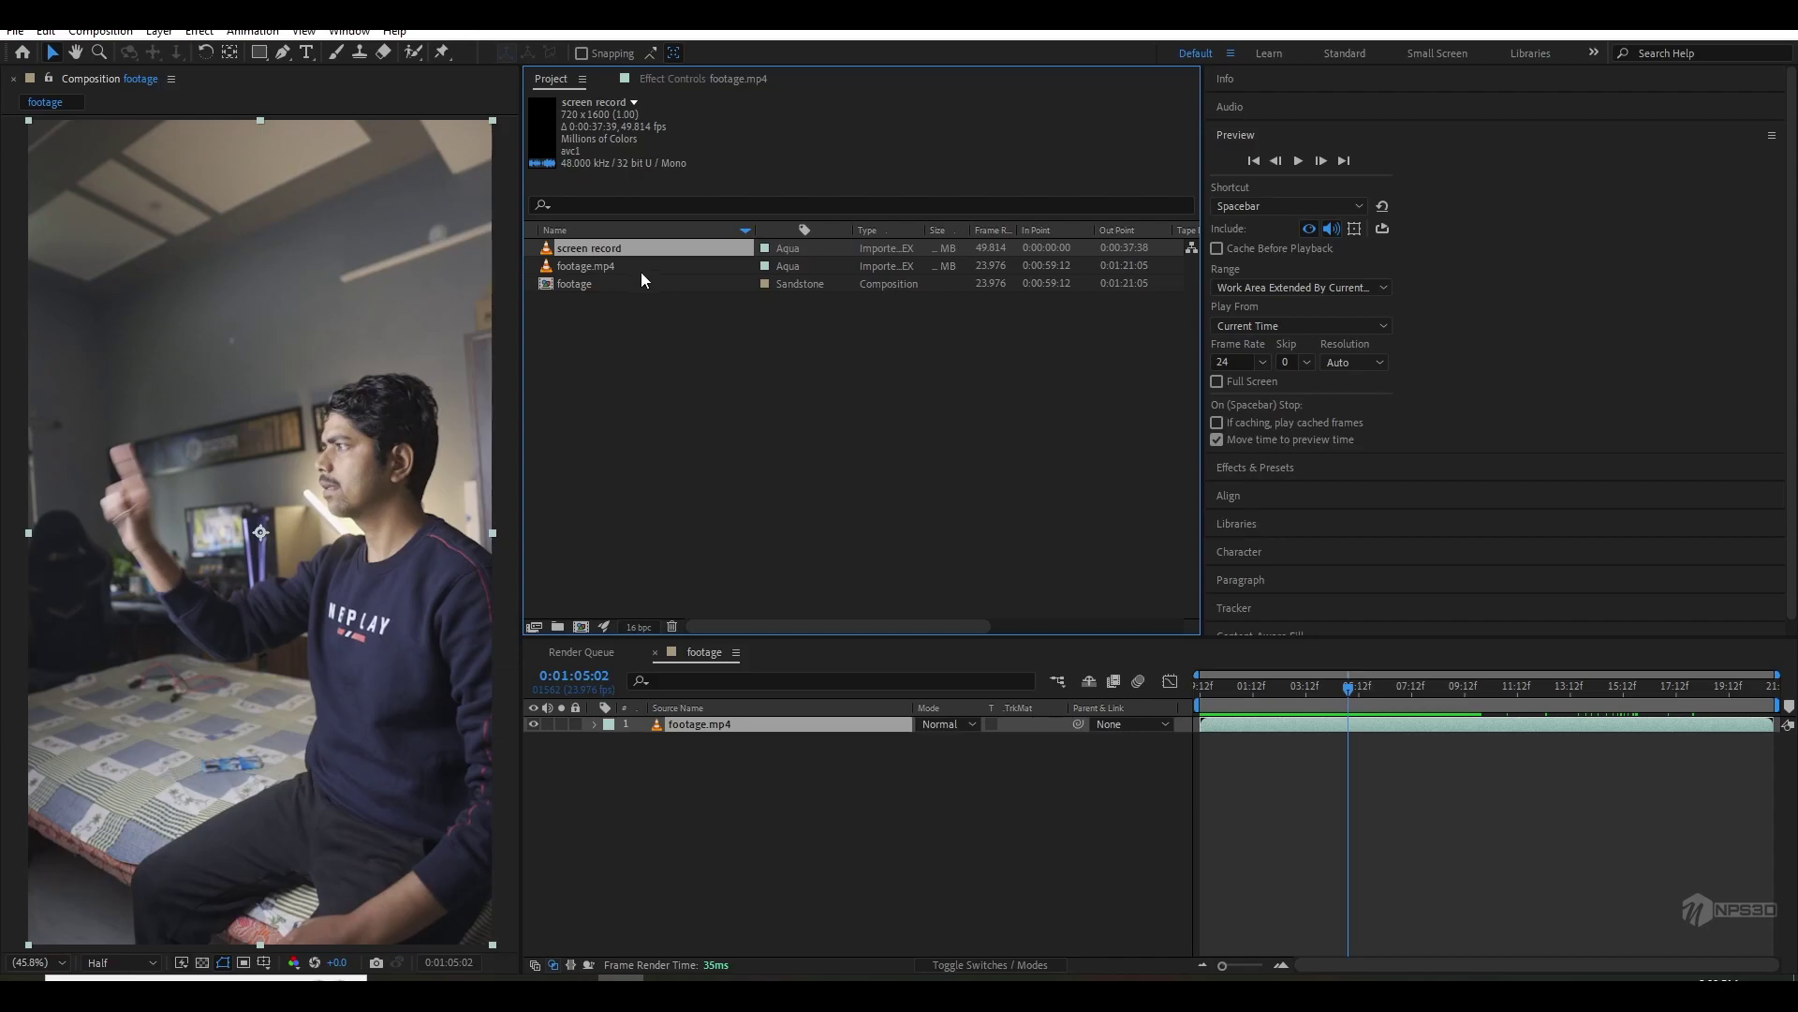
{"action": "left_click_drag", "start_coordinate": [588, 250], "coordinate": [738, 721]}
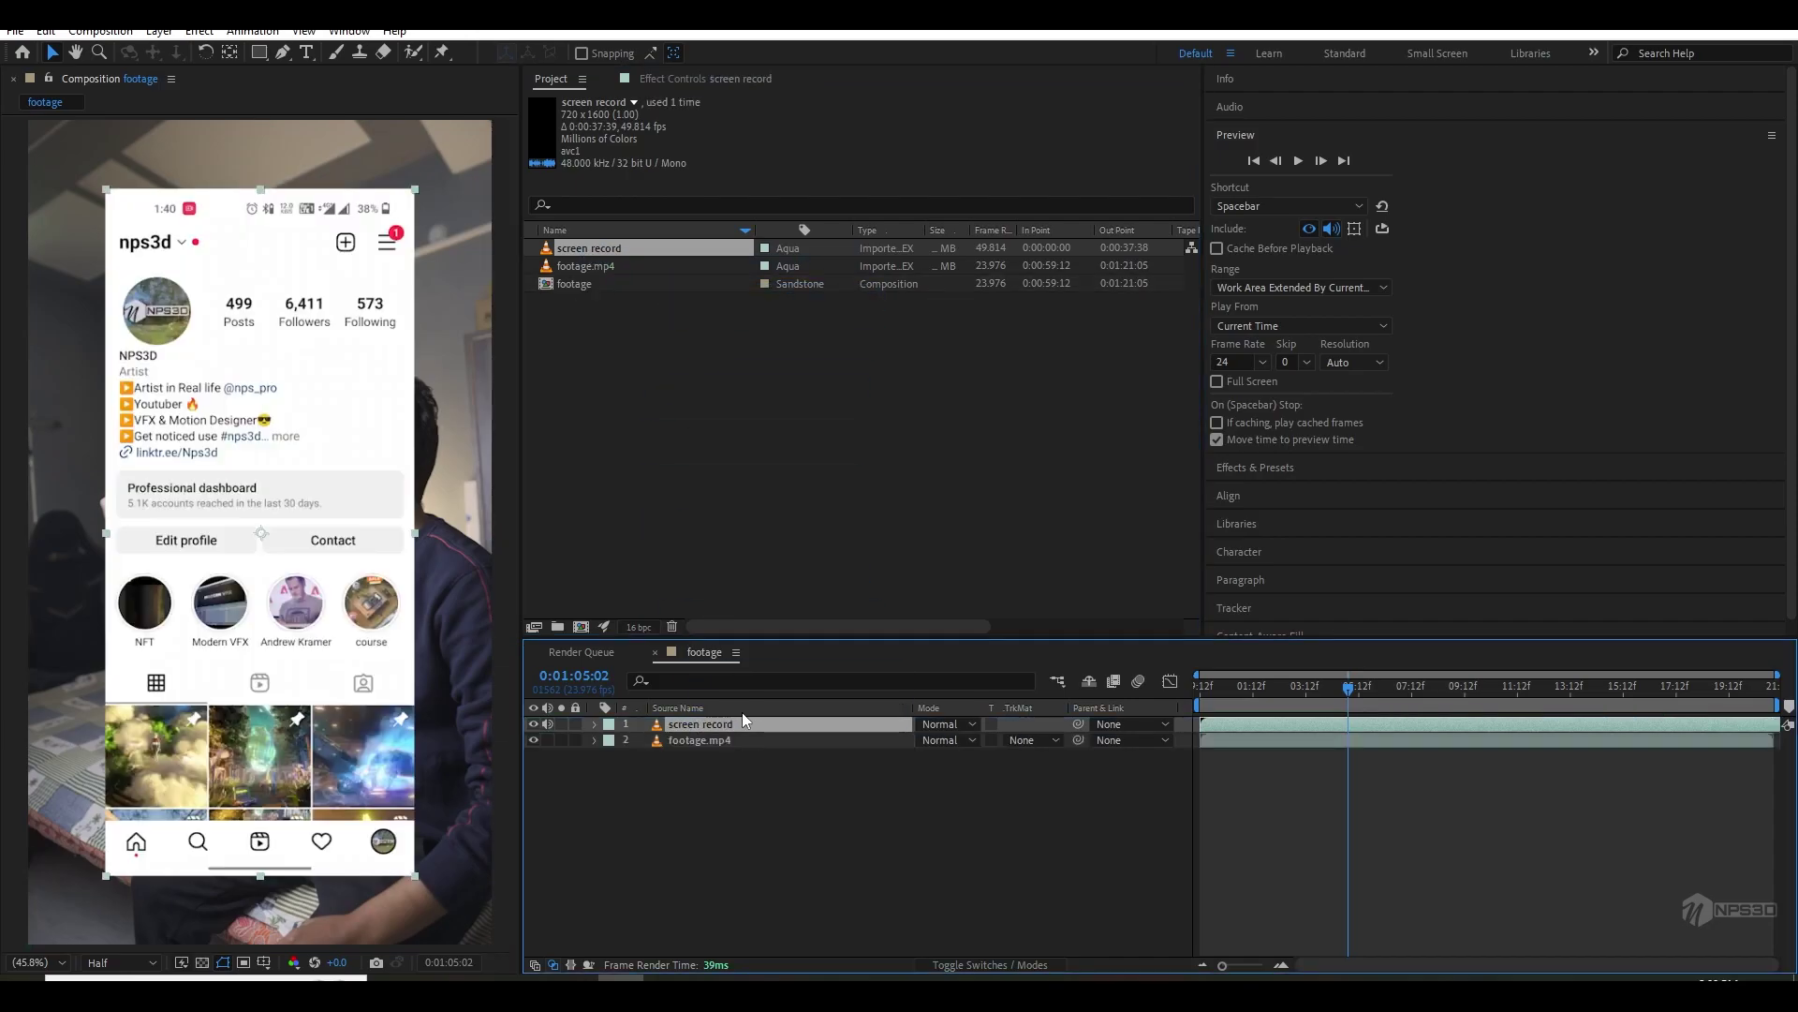
- Pre-compose the screen record layer and shift the resulting layer so it starts at 0:01:05:01
{"action": "right_click", "coordinate": [800, 723]}
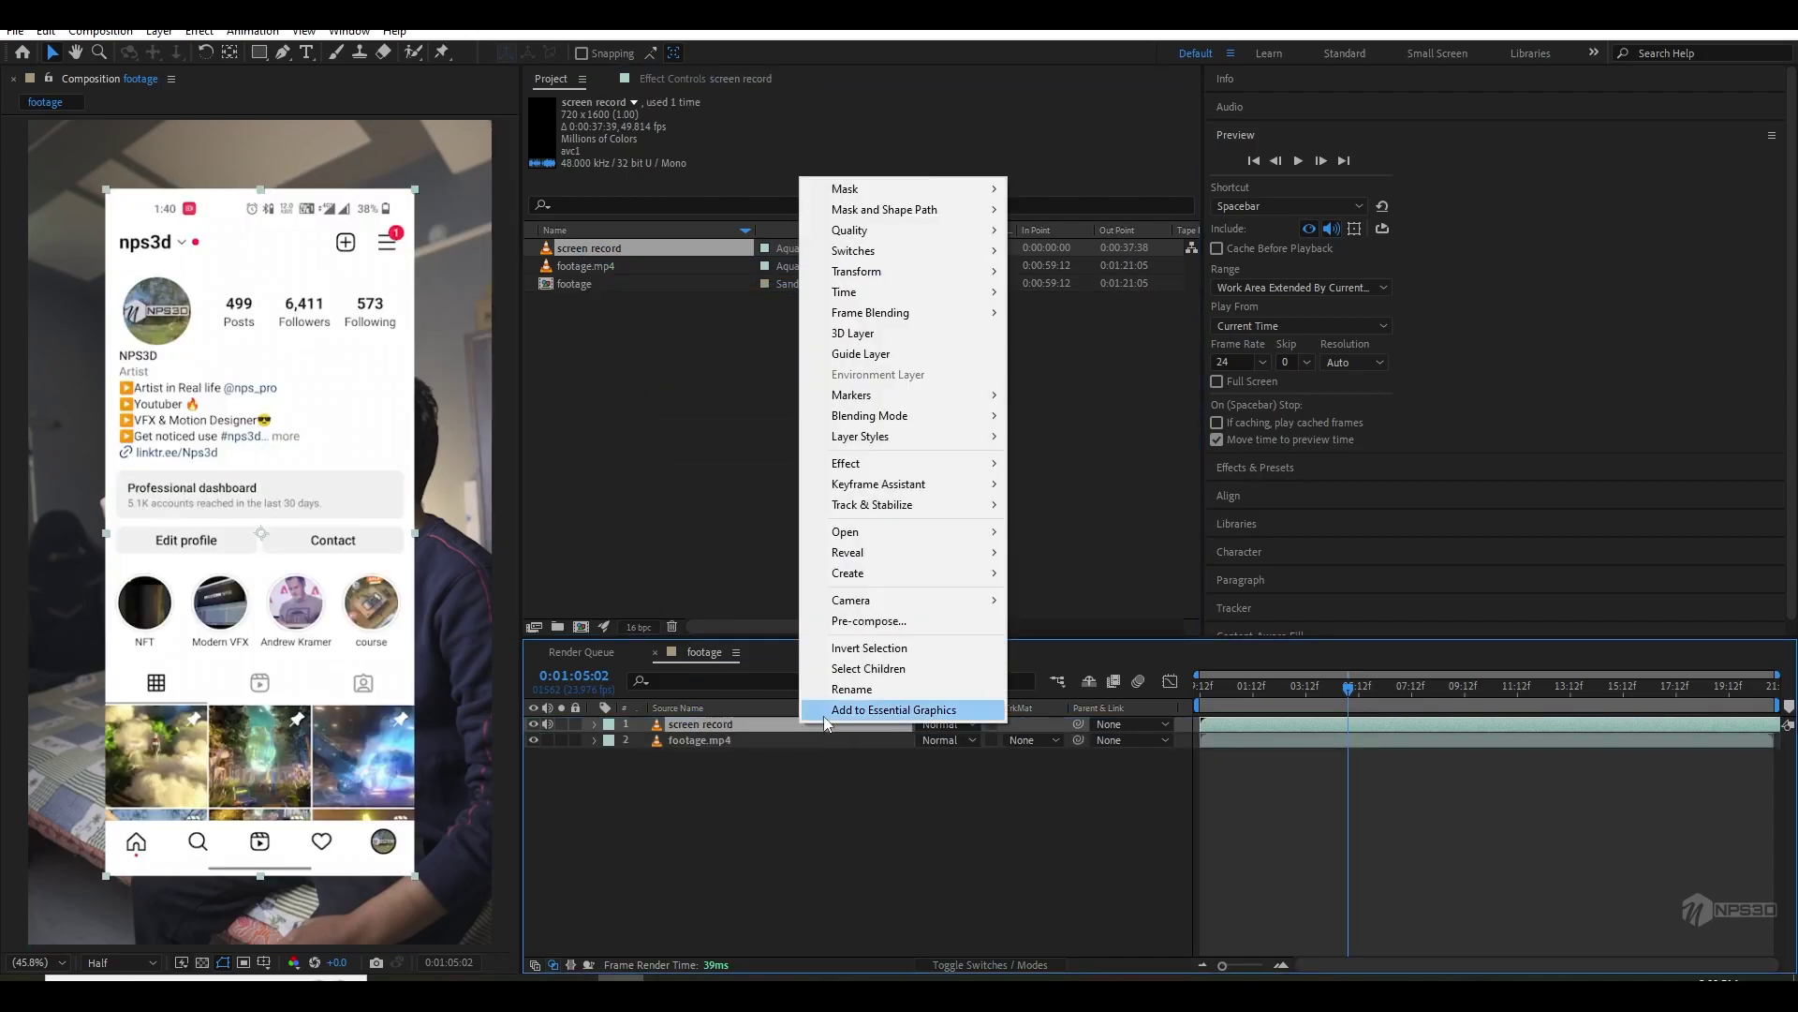
{"action": "left_click", "coordinate": [871, 620]}
{"action": "left_click", "coordinate": [924, 616]}
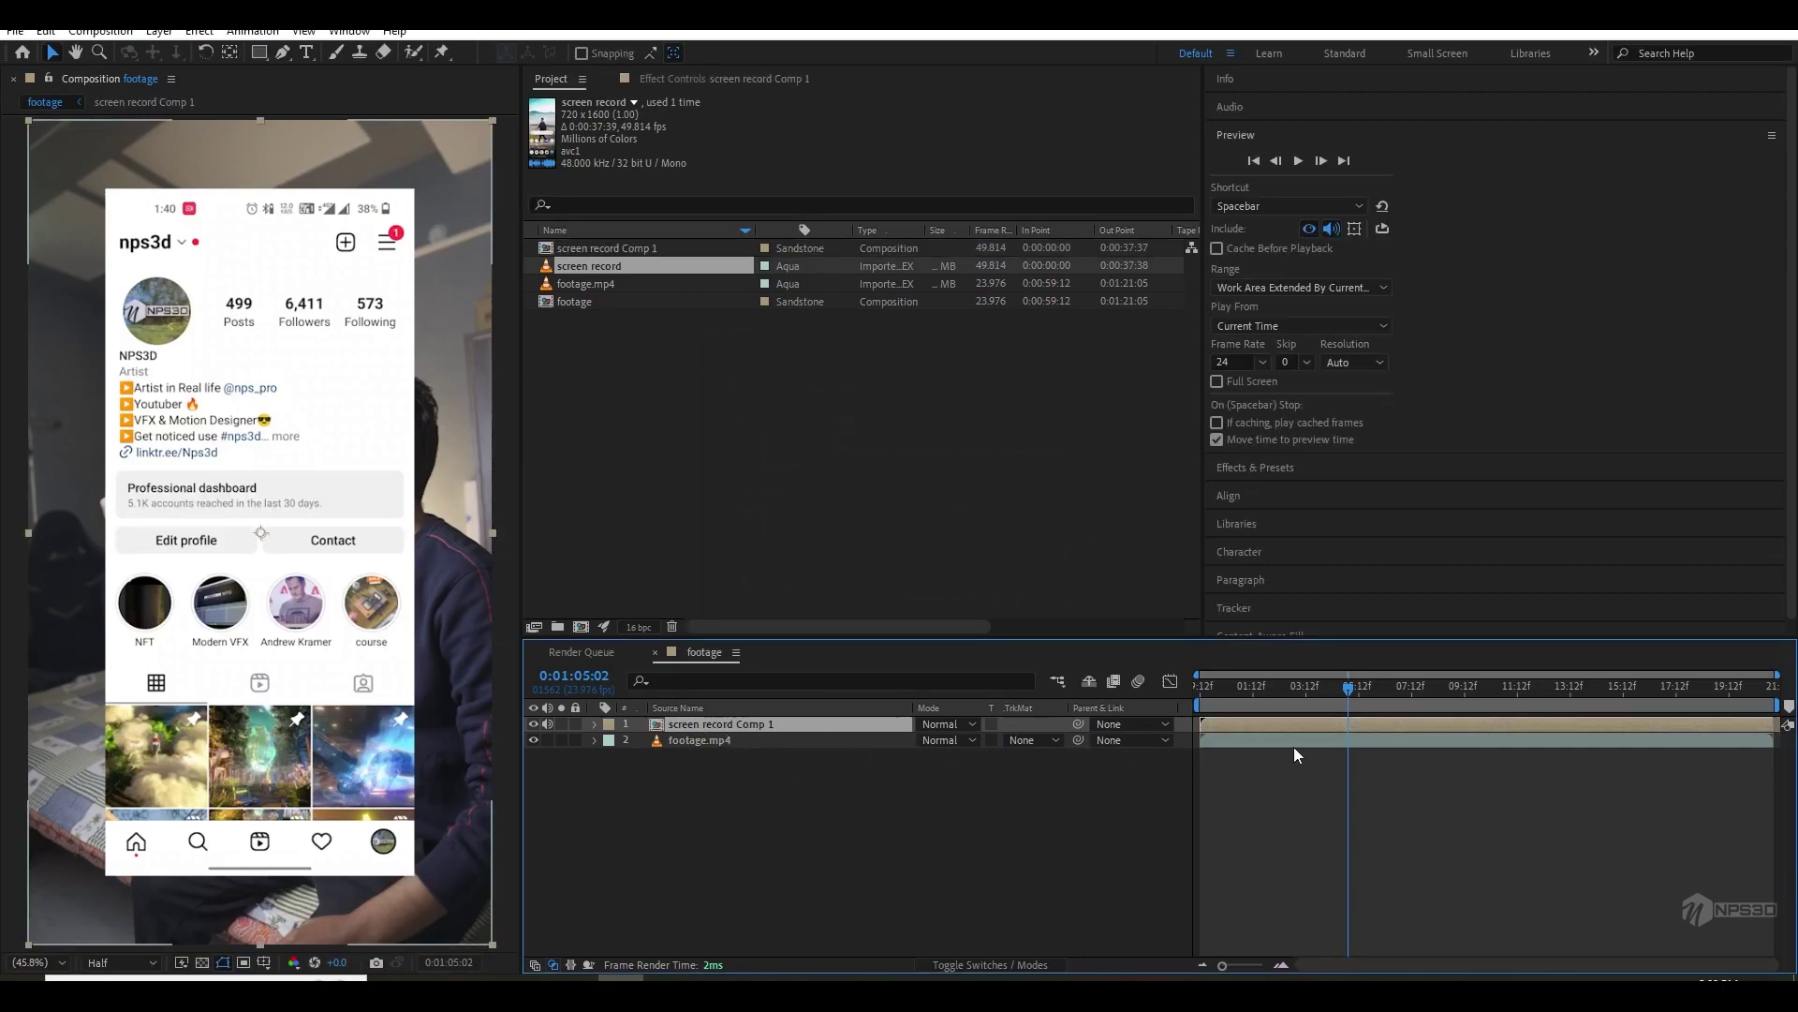
{"action": "left_click_drag", "start_coordinate": [1261, 723], "coordinate": [1375, 723]}
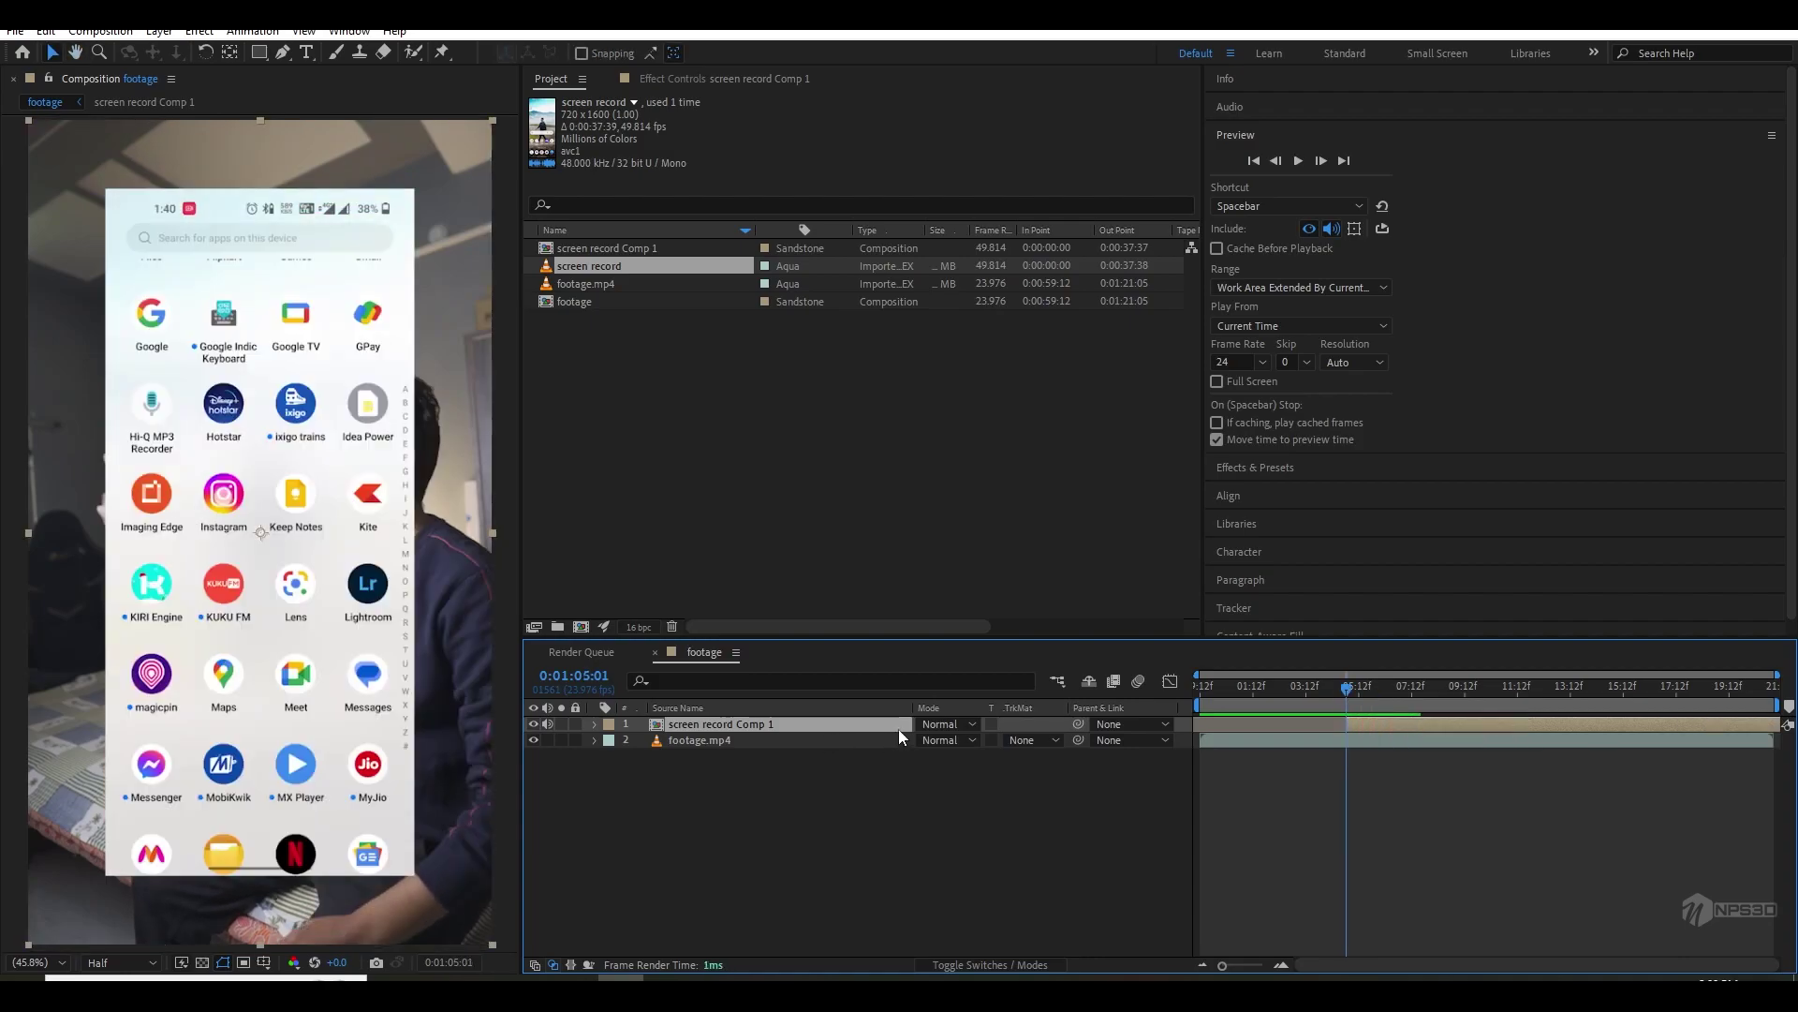
- Make the pre-composed screen layer 3D, set its Y rotation to 58°, and position it in front of the man's raised hand
{"action": "key", "text": "F4"}
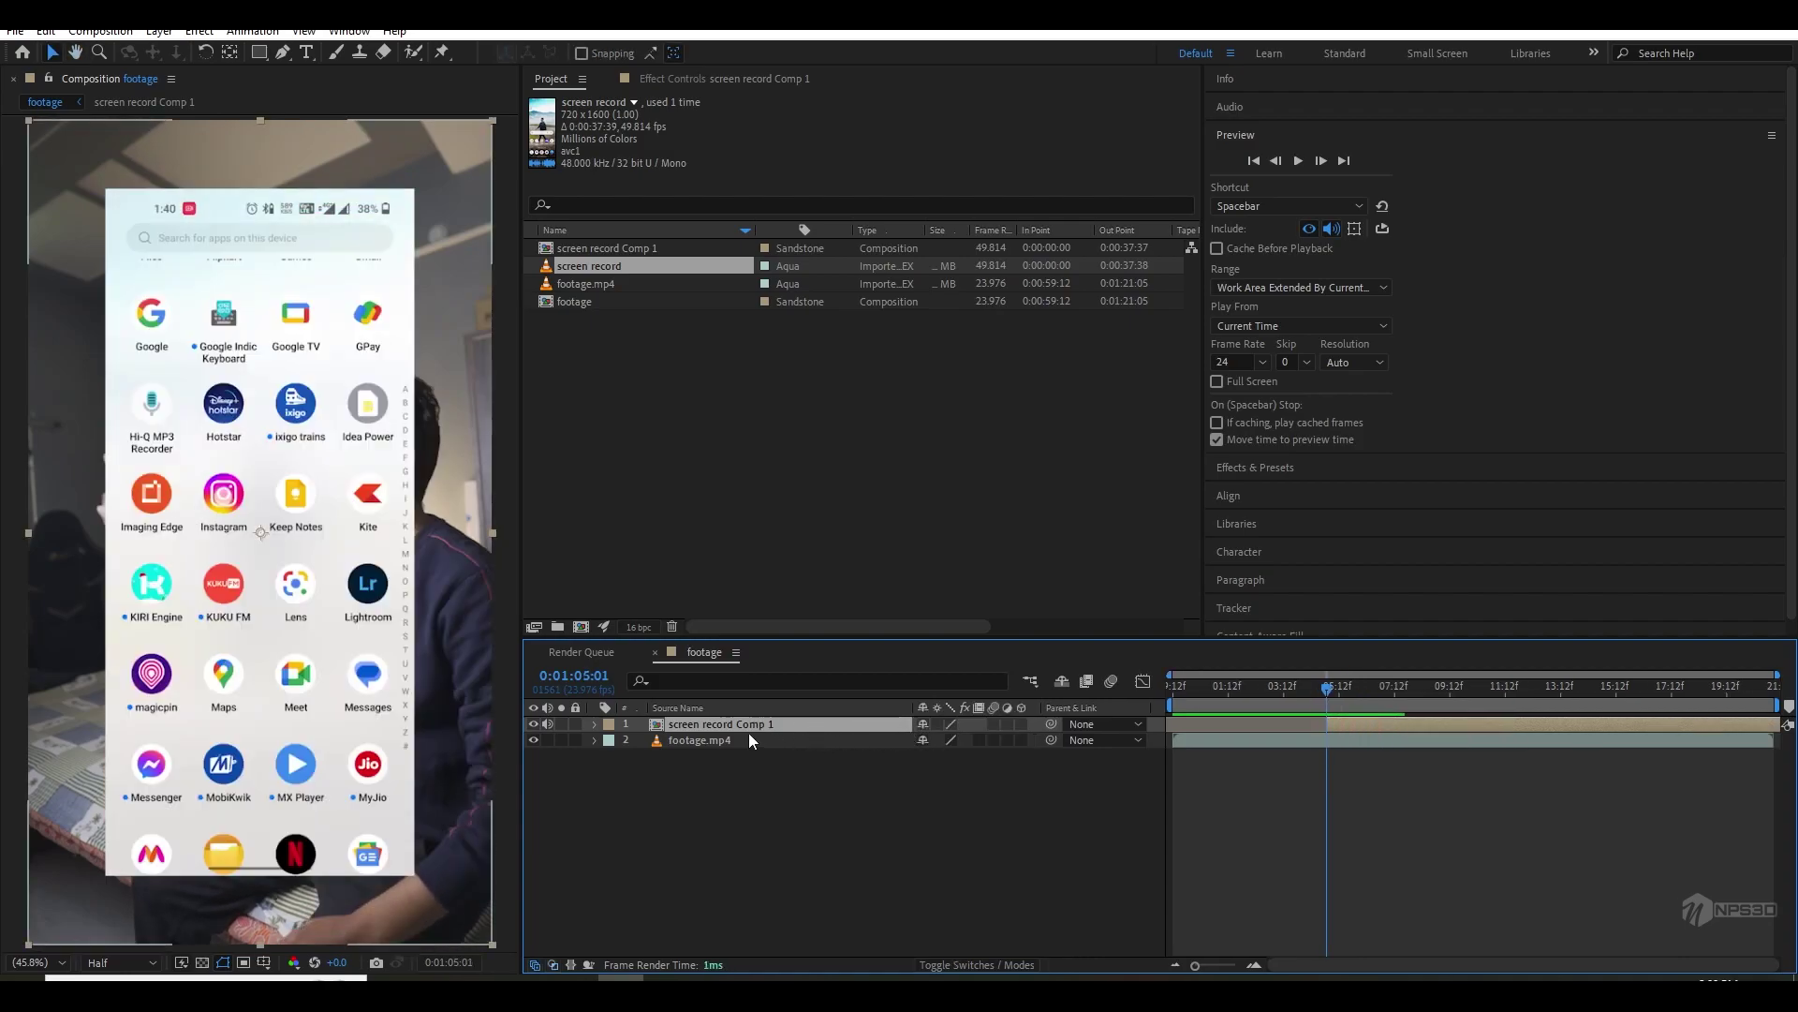
{"action": "left_click", "coordinate": [1021, 723]}
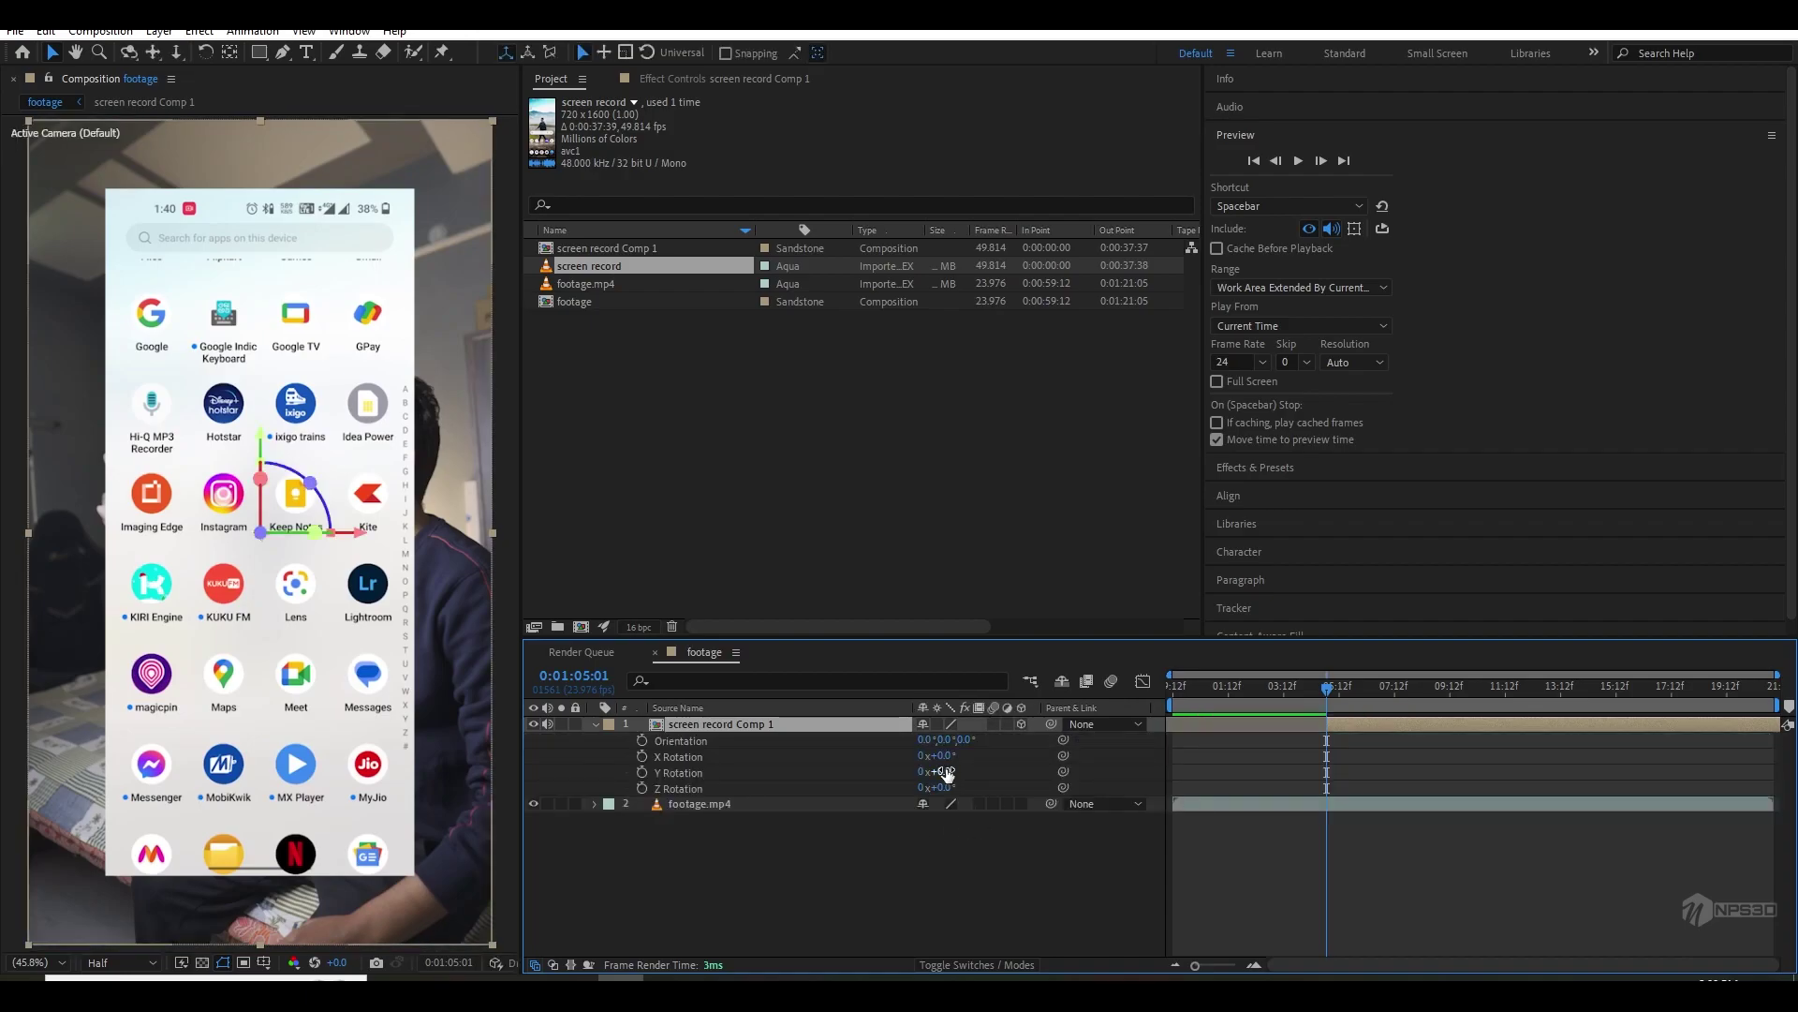
{"action": "key", "text": "r"}
{"action": "left_click_drag", "start_coordinate": [946, 772], "coordinate": [1046, 772]}
{"action": "left_click_drag", "start_coordinate": [175, 546], "coordinate": [122, 547]}
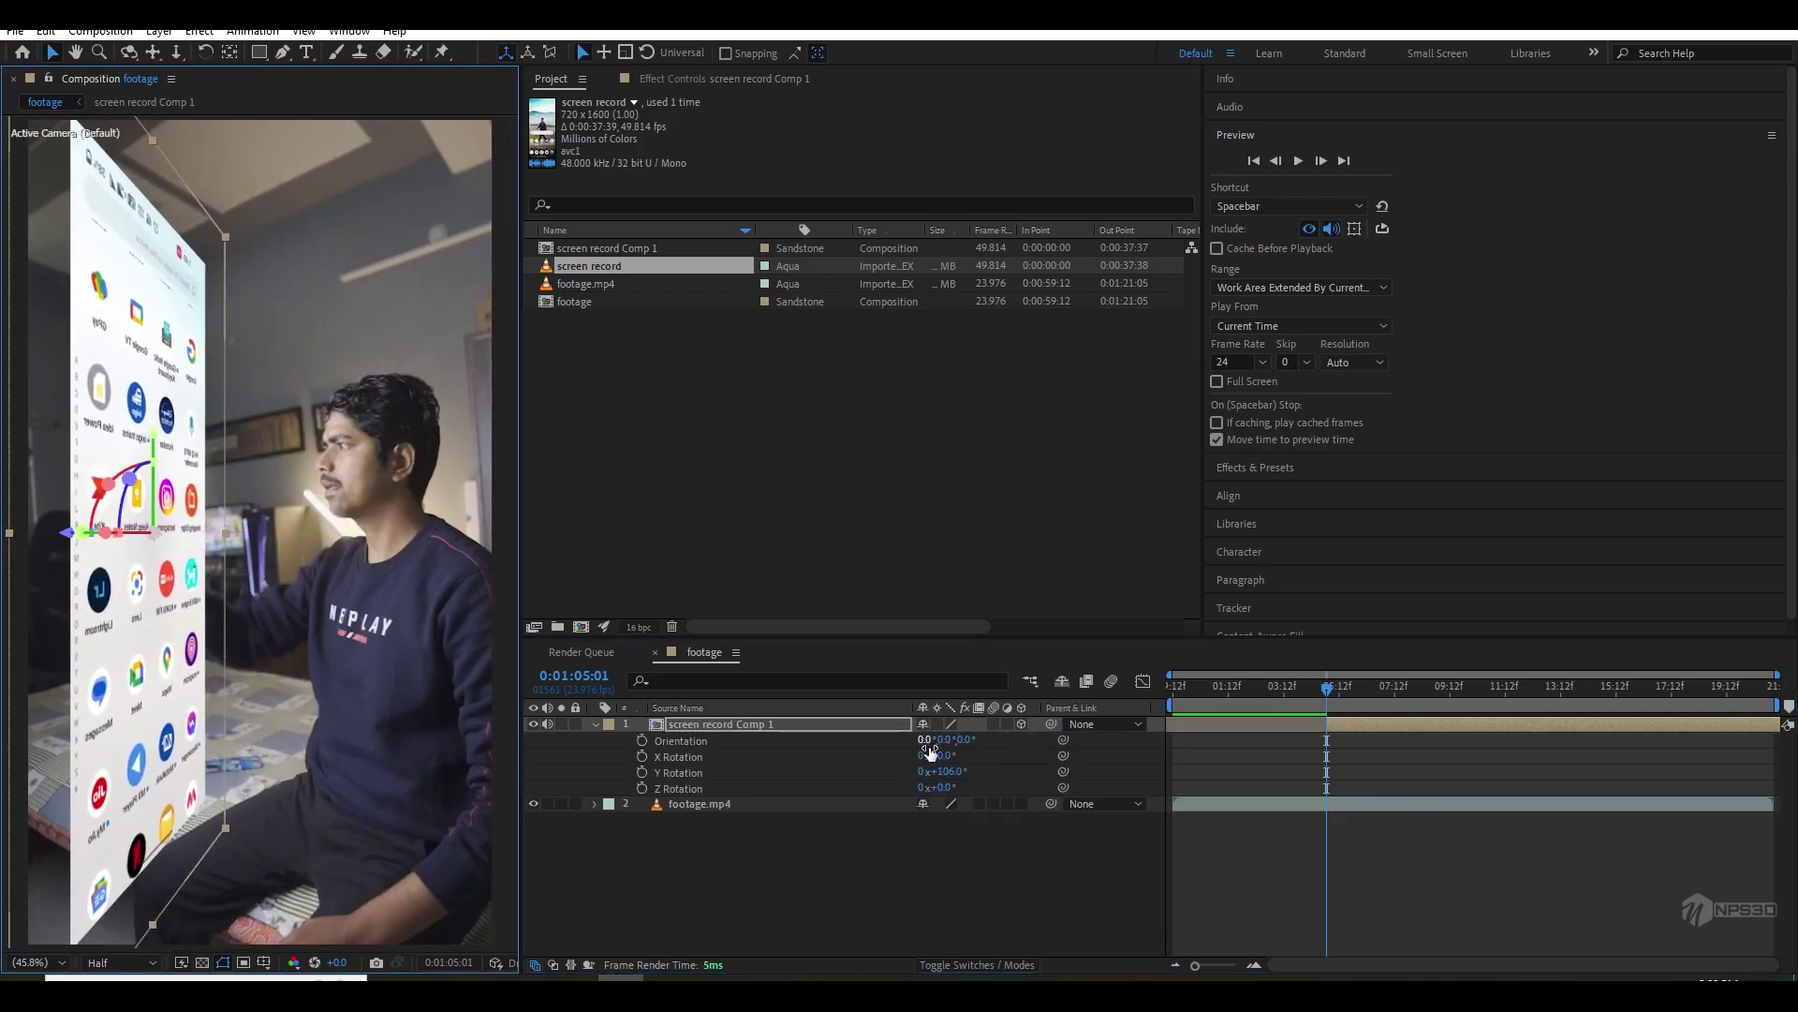
{"action": "left_click_drag", "start_coordinate": [948, 770], "coordinate": [937, 770]}
{"action": "left_click_drag", "start_coordinate": [948, 768], "coordinate": [907, 768]}
{"action": "left_click_drag", "start_coordinate": [106, 561], "coordinate": [11, 541]}
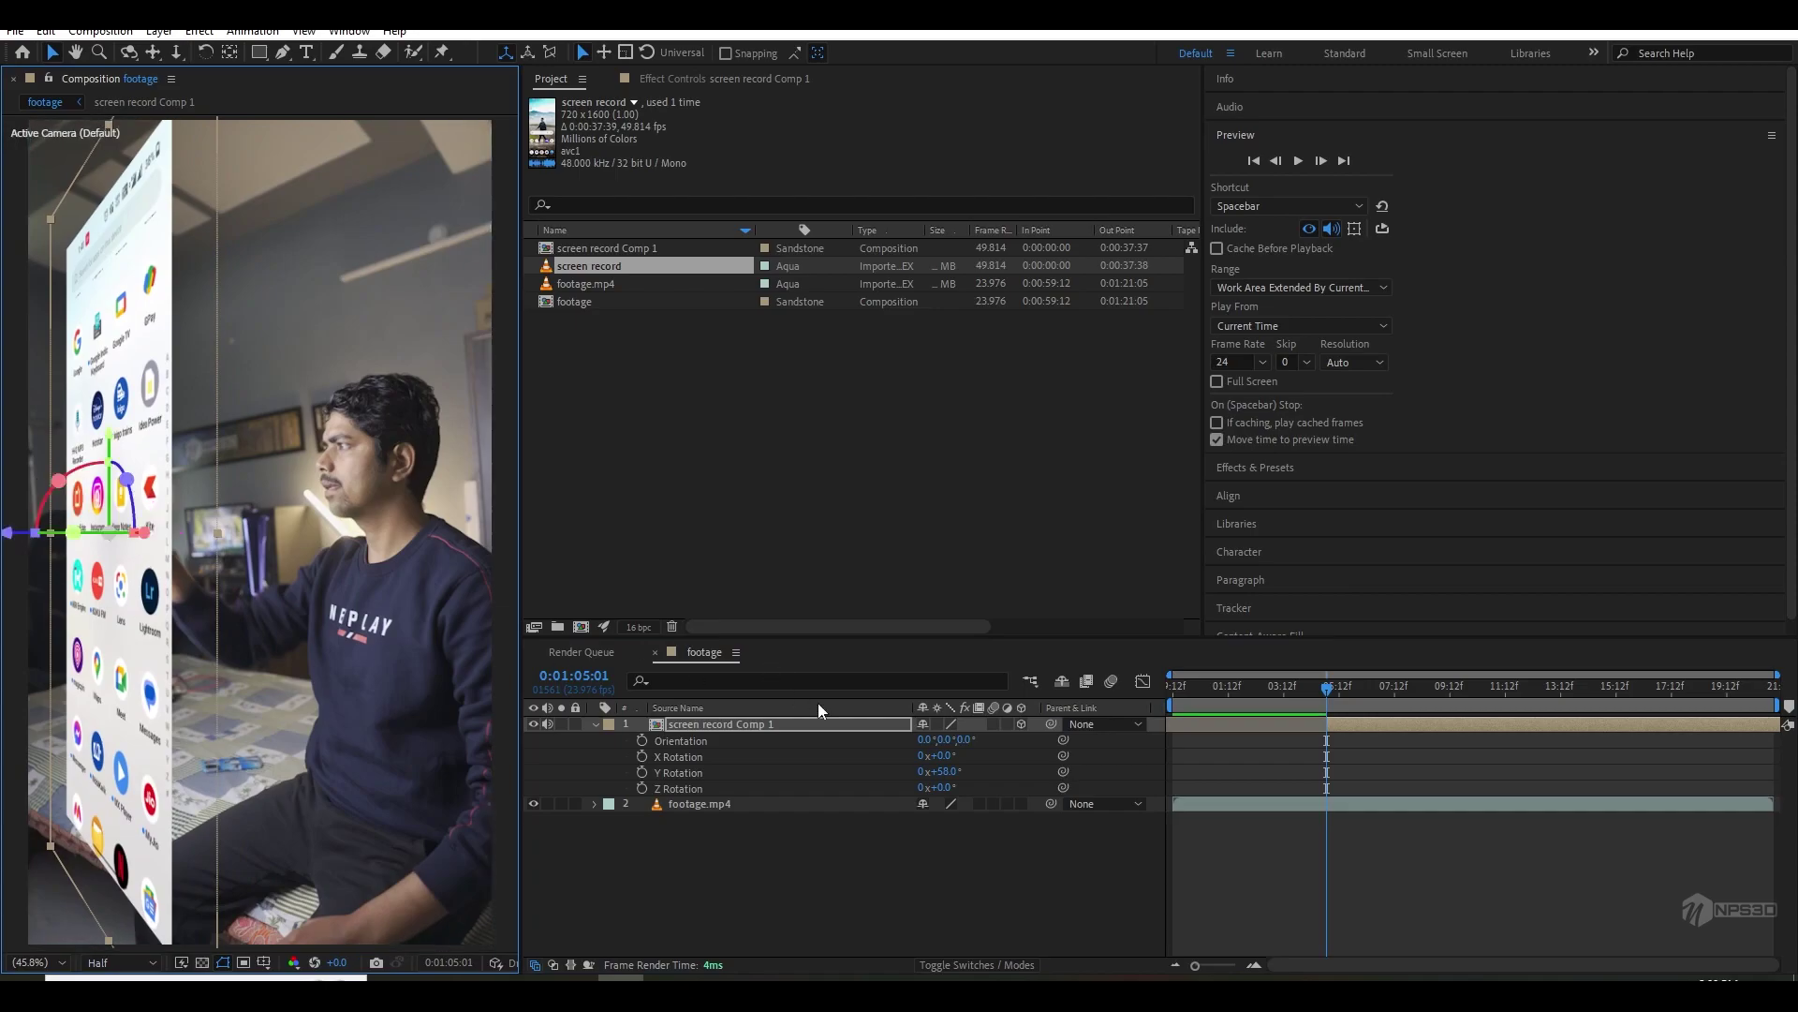
- Set the screen record Comp 1 layer's blending mode to Screen and collapse its rotation properties
{"action": "key", "text": "F4"}
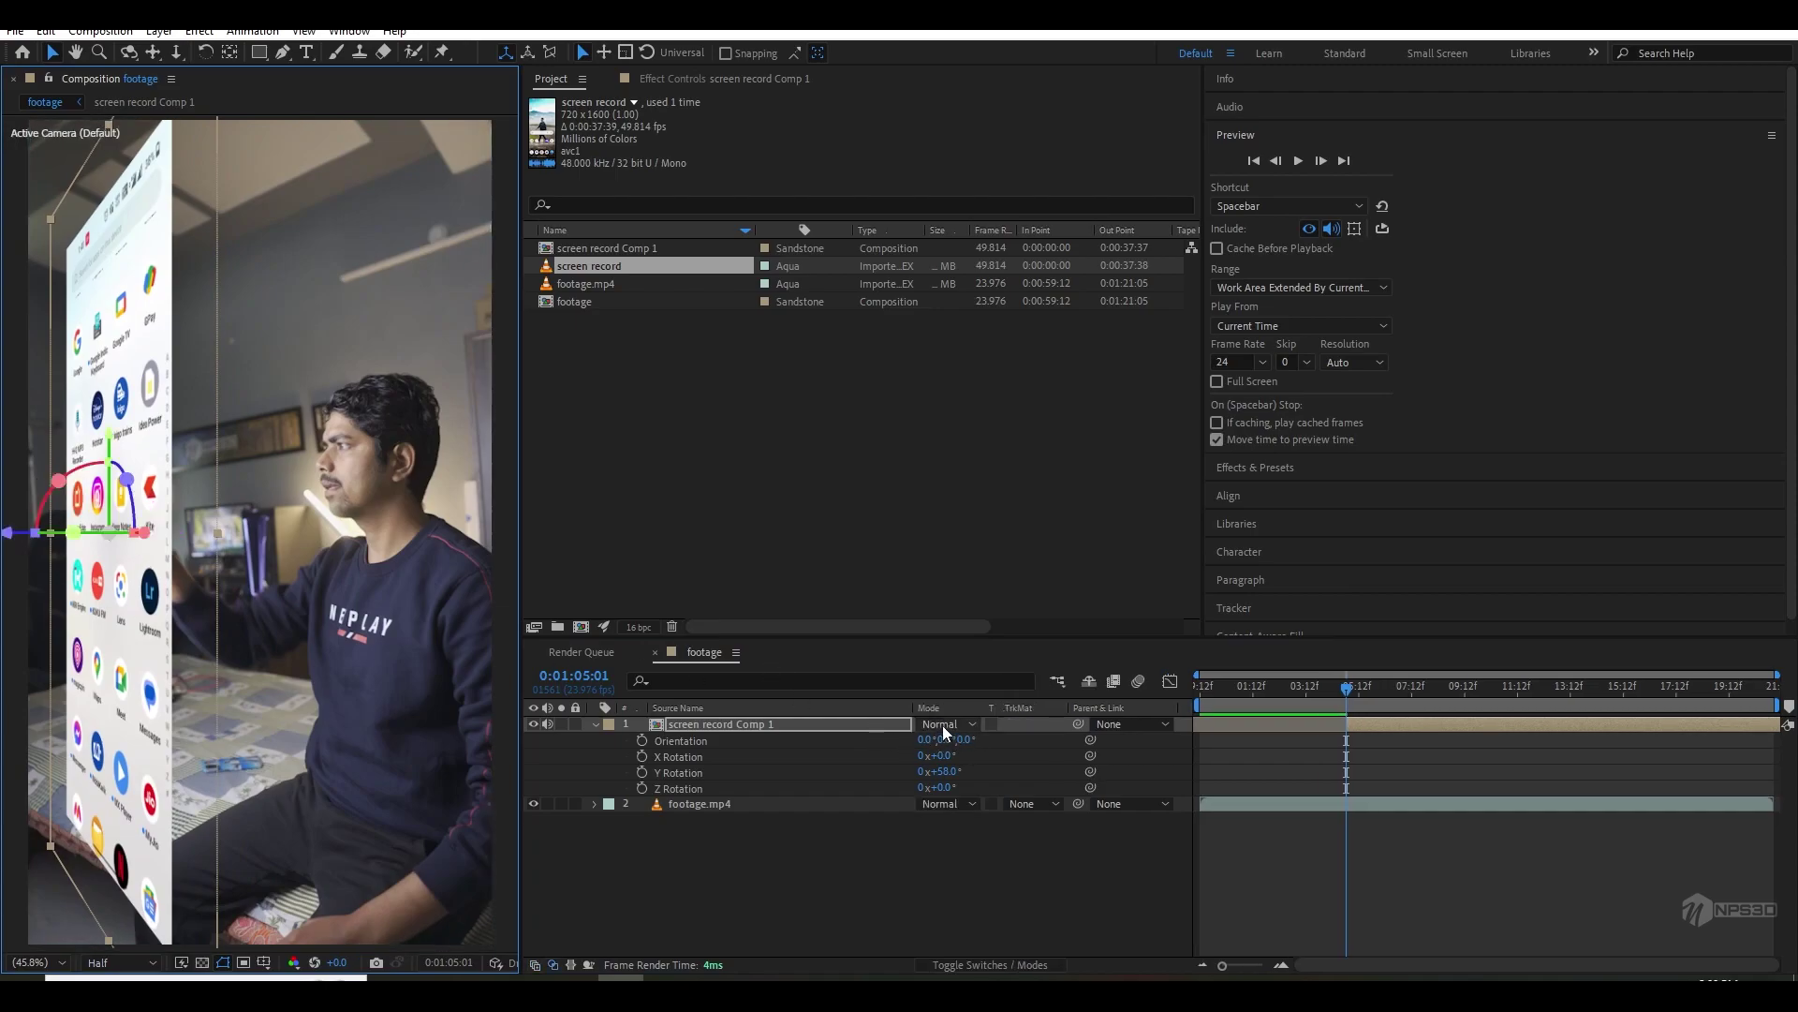
{"action": "left_click", "coordinate": [942, 725]}
{"action": "left_click", "coordinate": [1012, 392]}
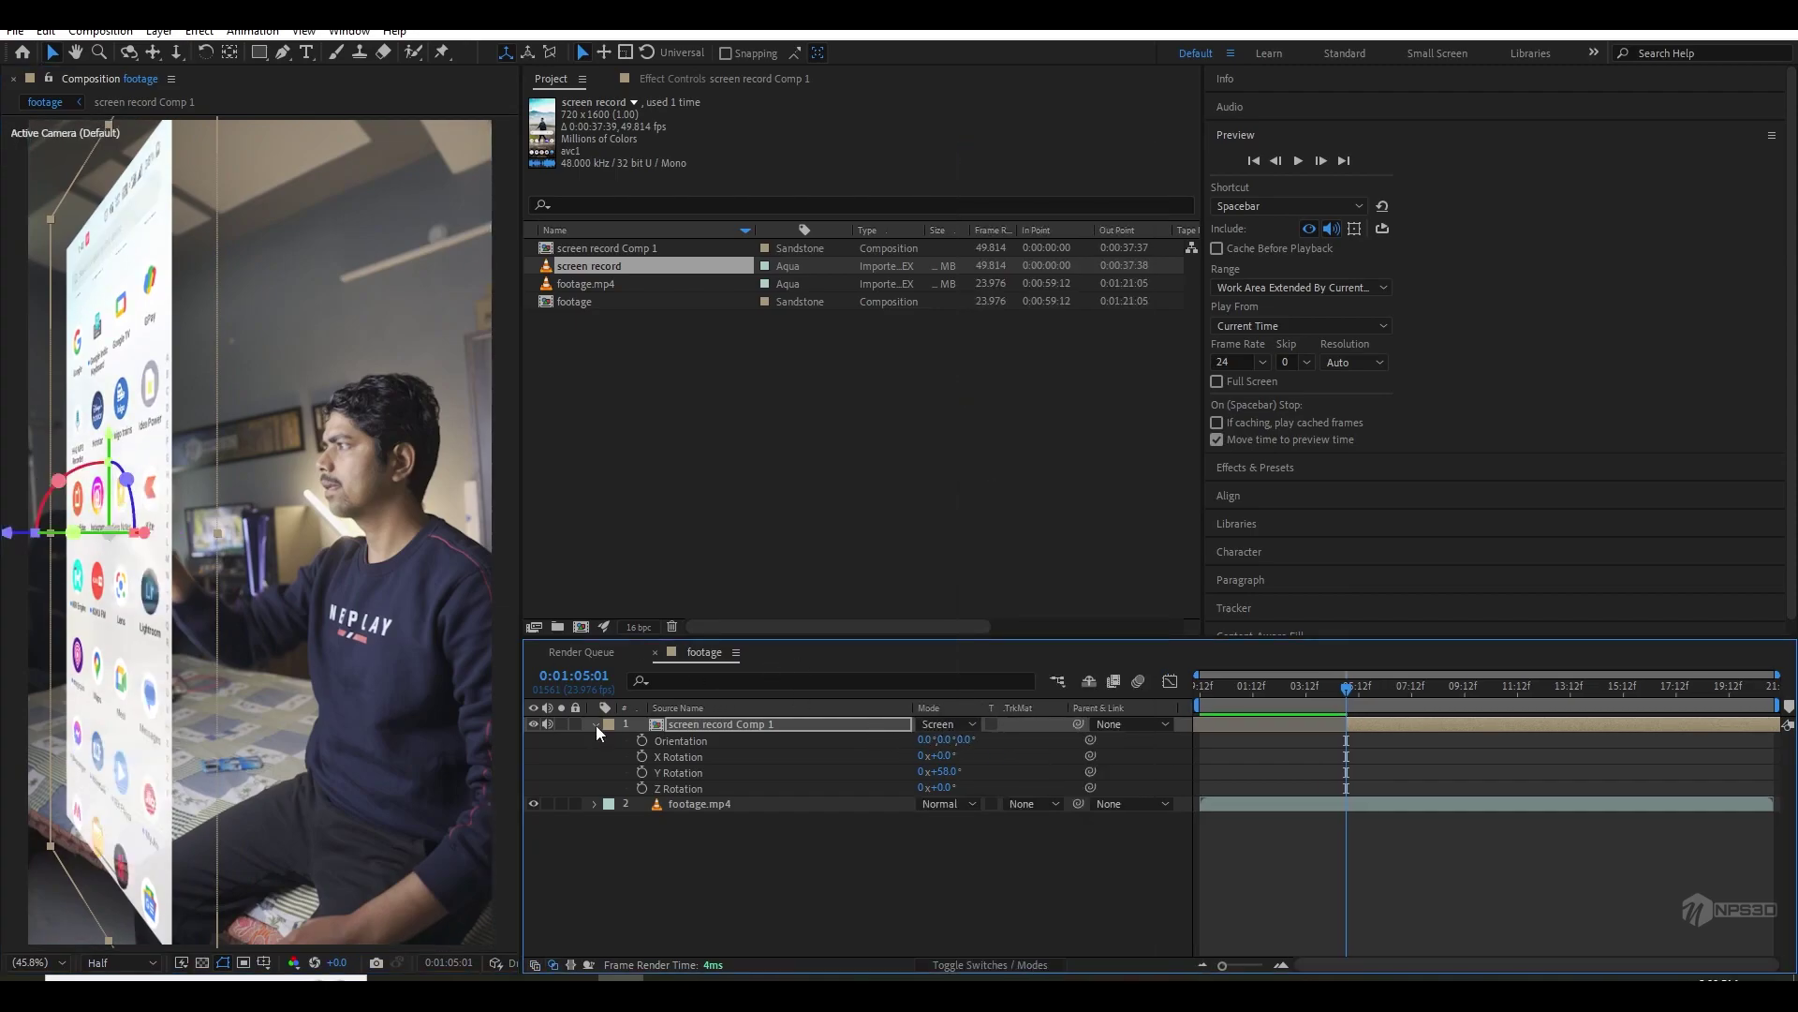
{"action": "left_click", "coordinate": [682, 792]}
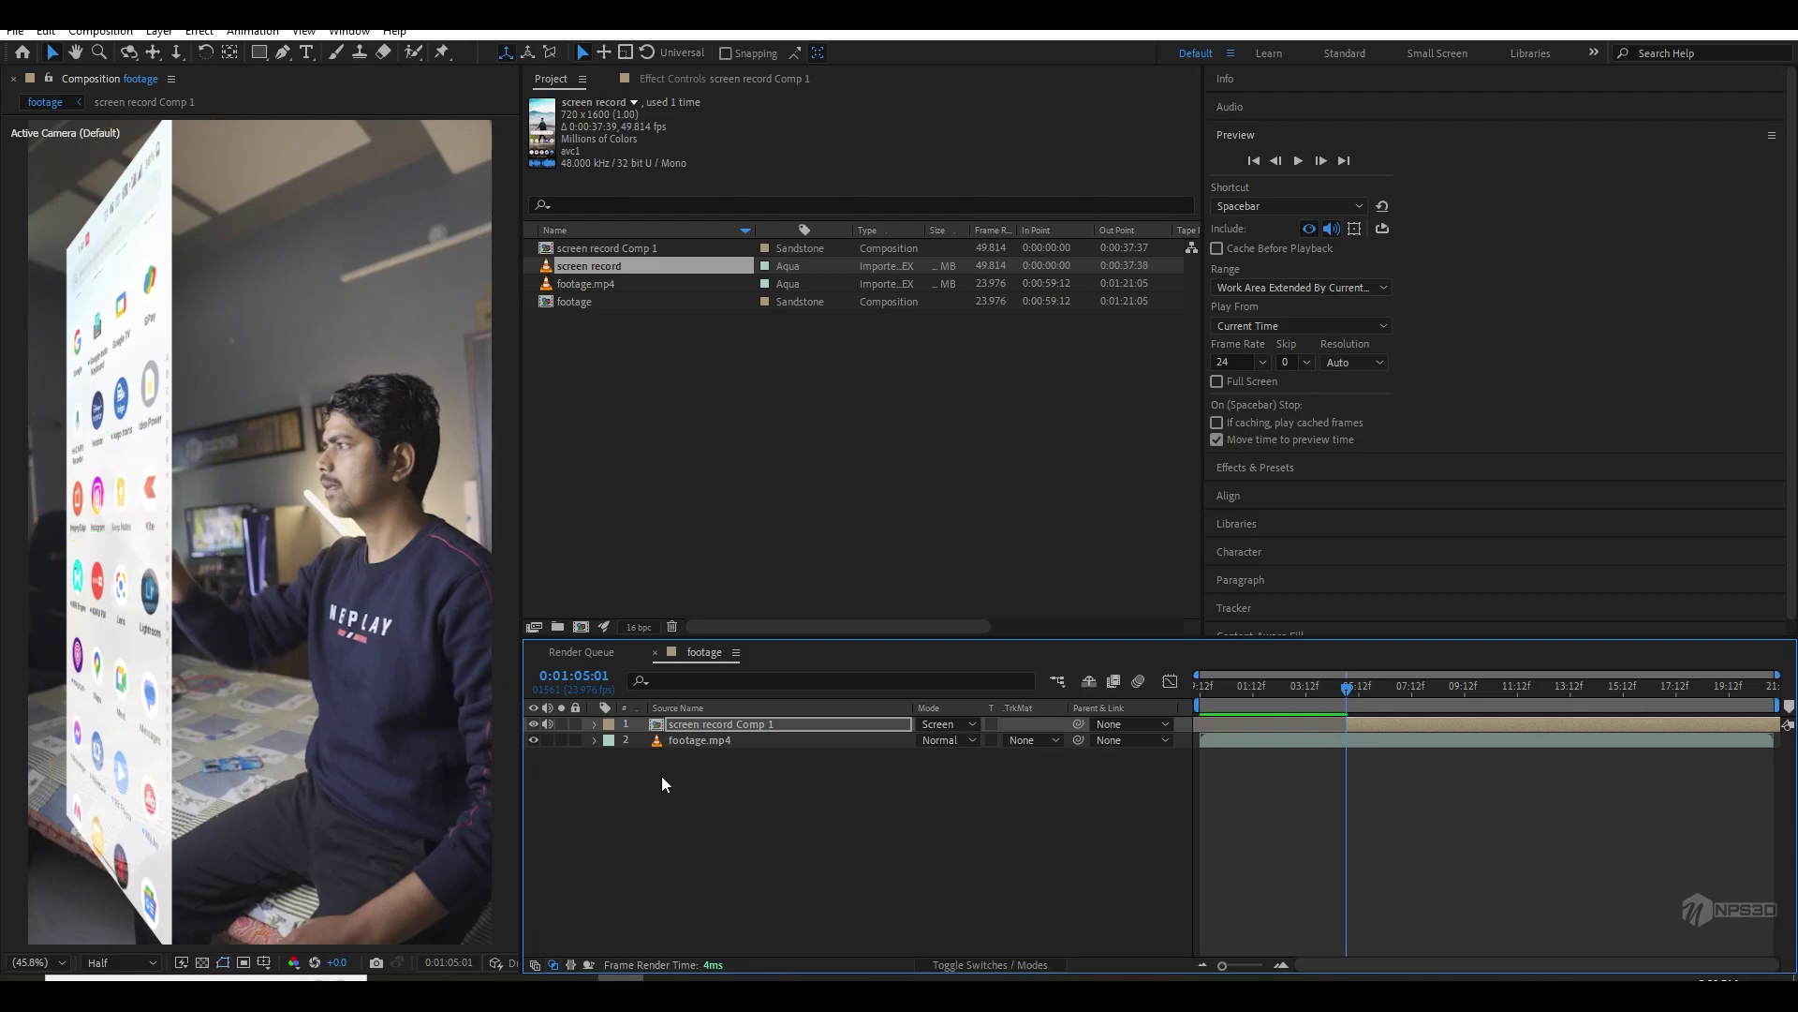
- Preview the screen overlay against the hand gestures and scrub forward to 0:01:10:09
{"action": "key", "text": "space"}
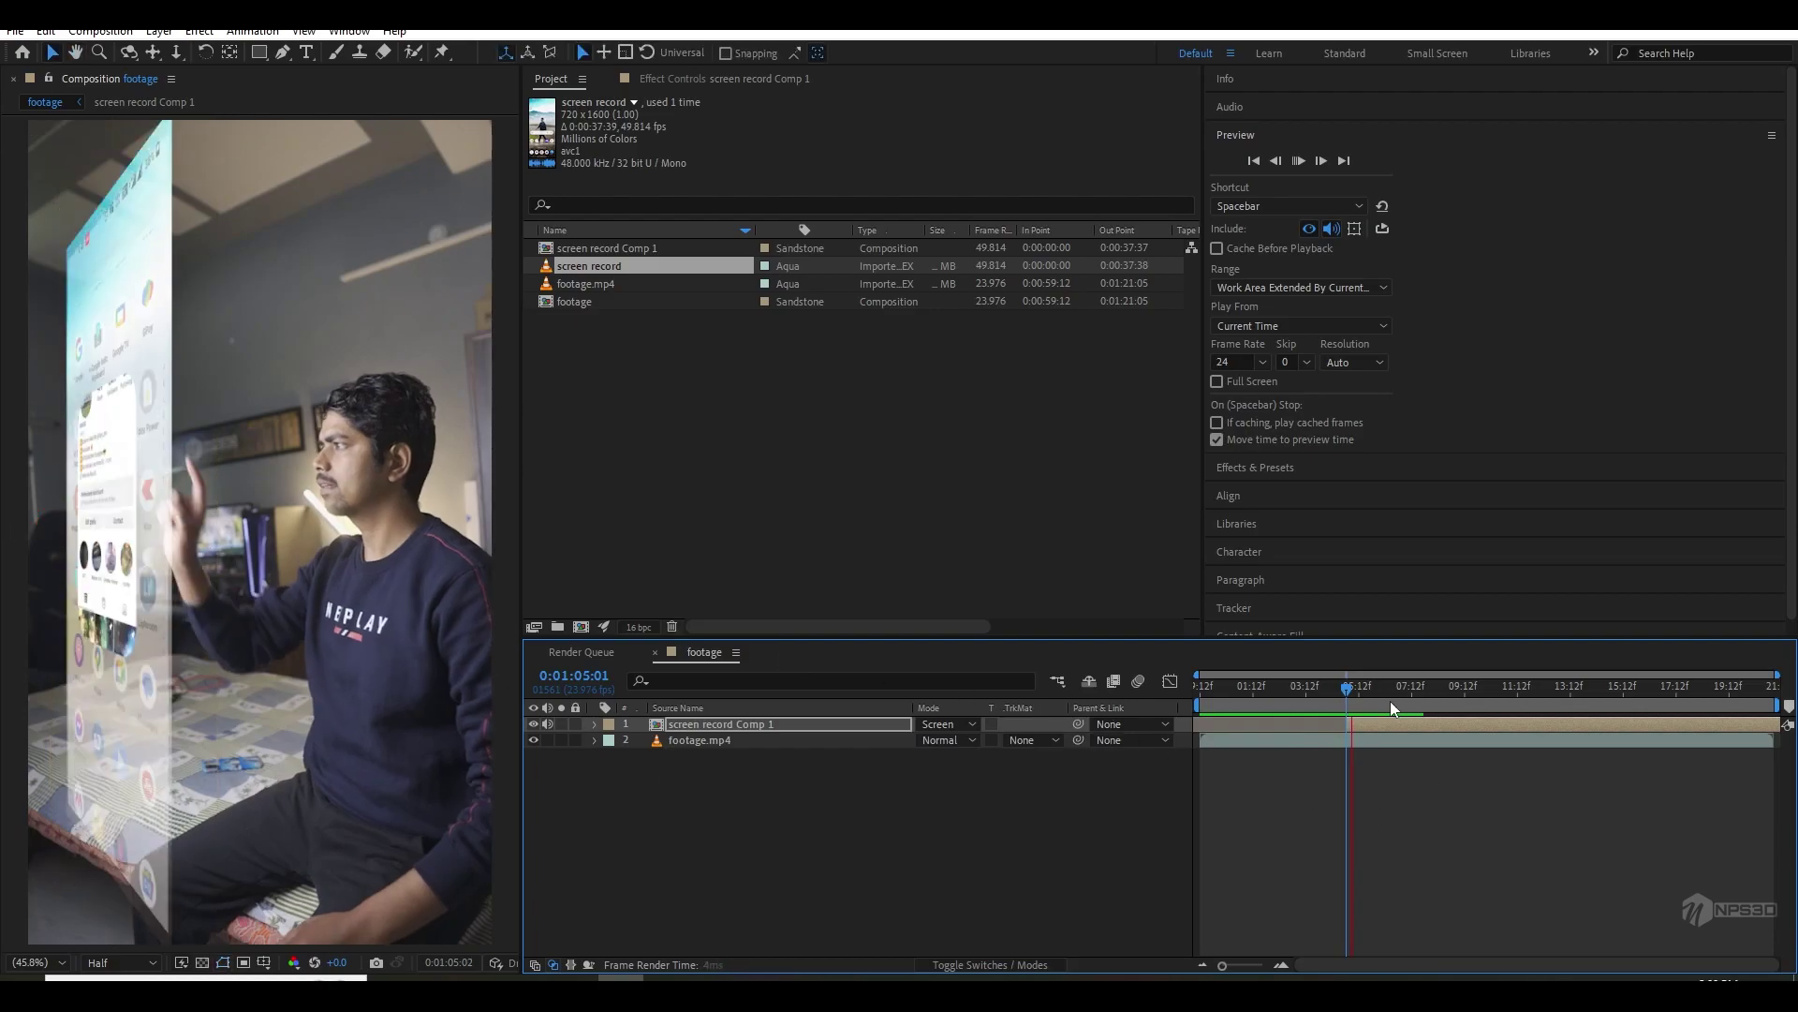
{"action": "left_click", "coordinate": [1358, 692]}
{"action": "left_click_drag", "start_coordinate": [1361, 697], "coordinate": [1487, 694]}
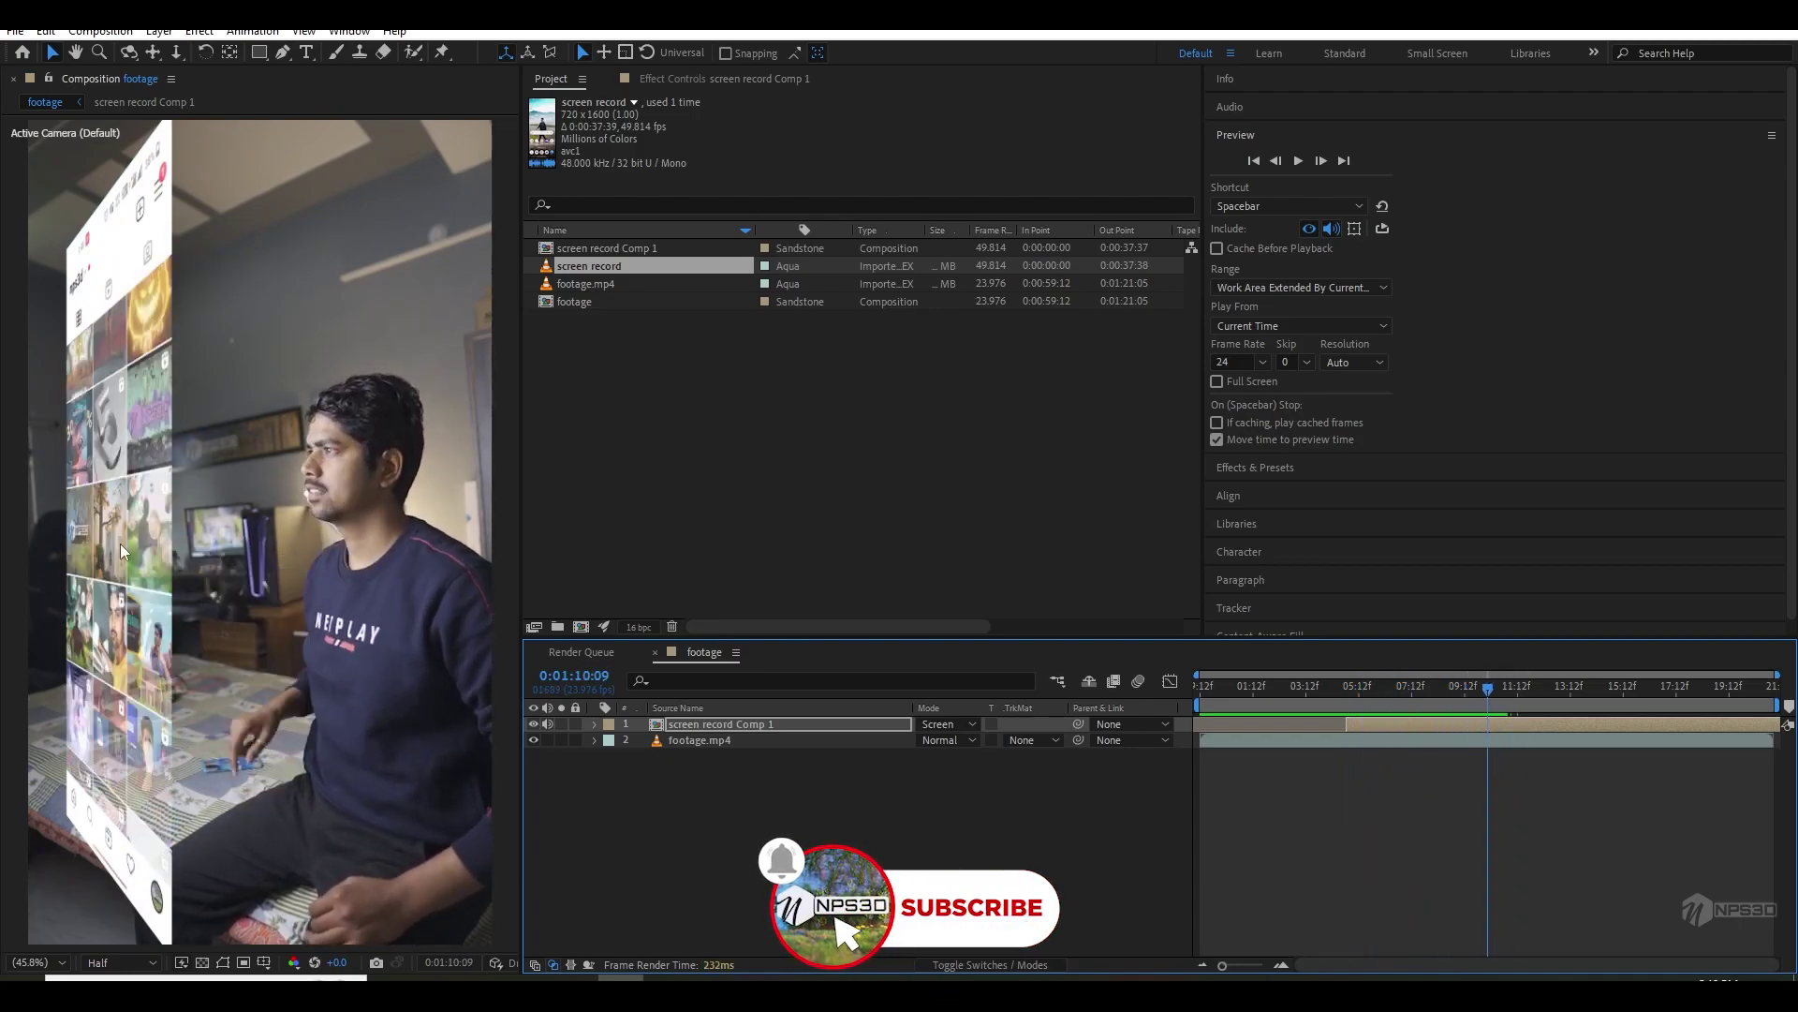
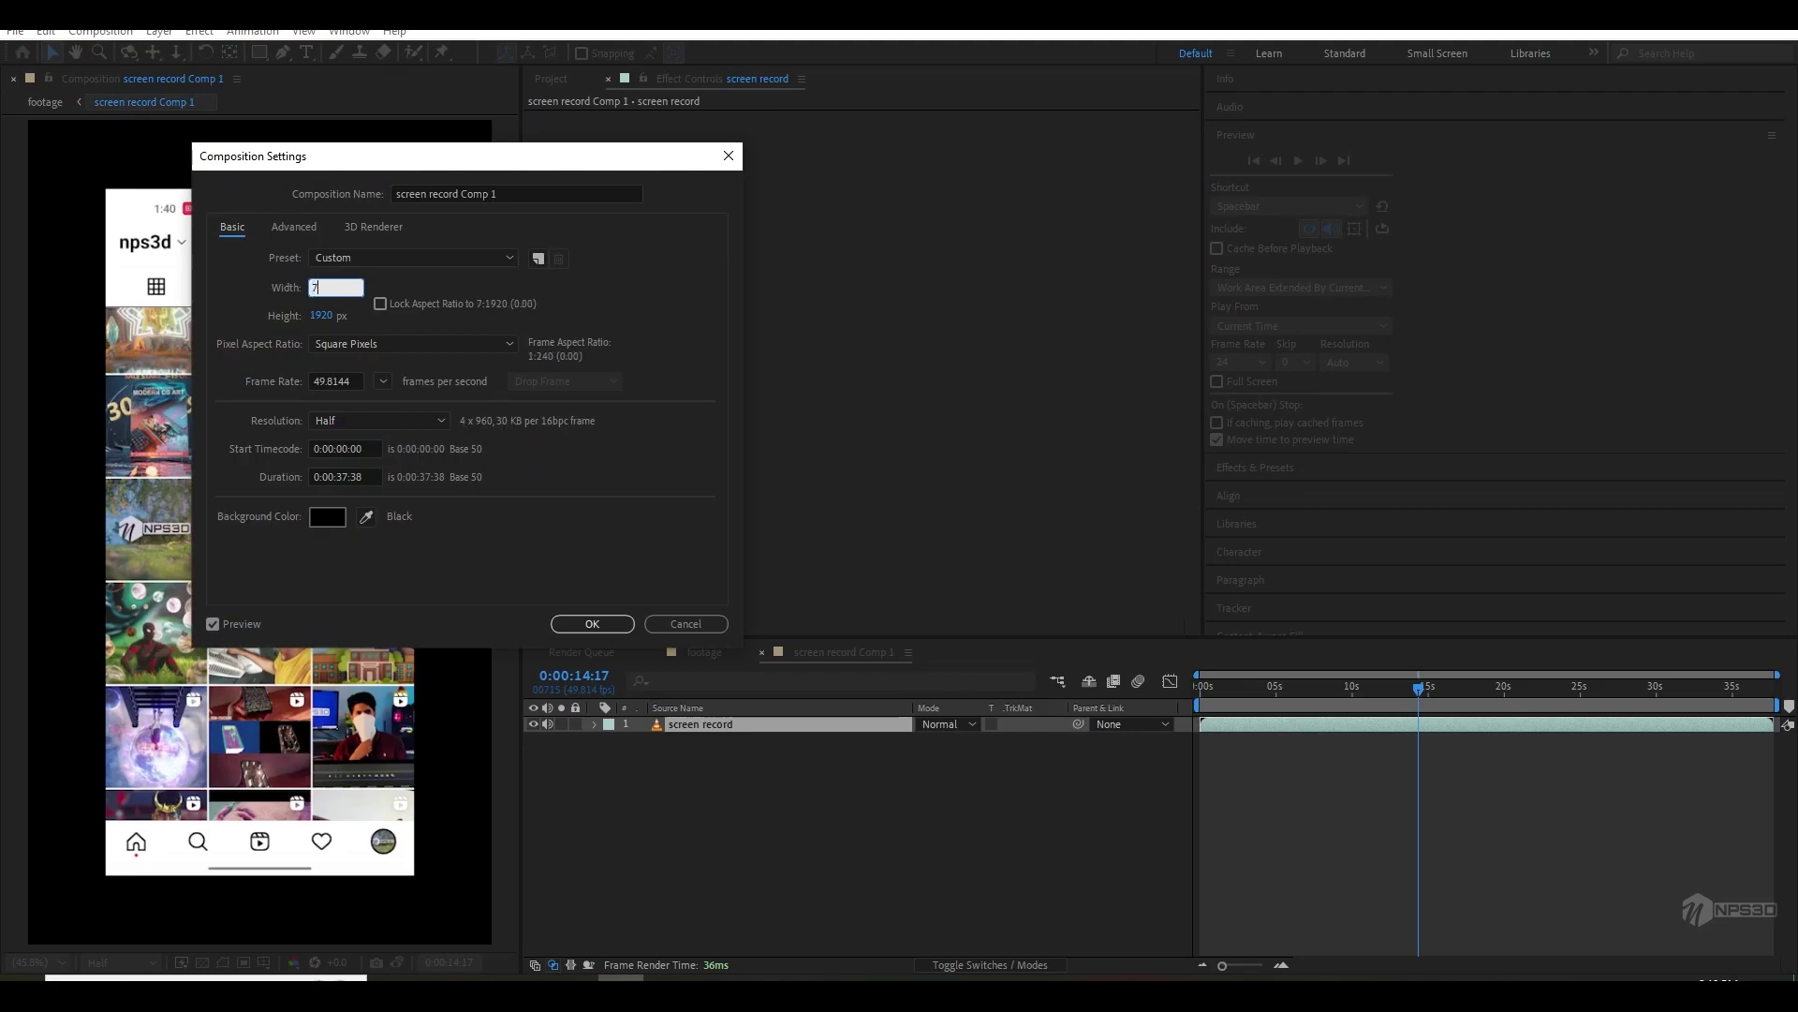
- Set the screen record Comp 1 composition size to 720 × 1600 px
{"action": "left_click", "coordinate": [319, 315]}
{"action": "type", "text": "1600"}
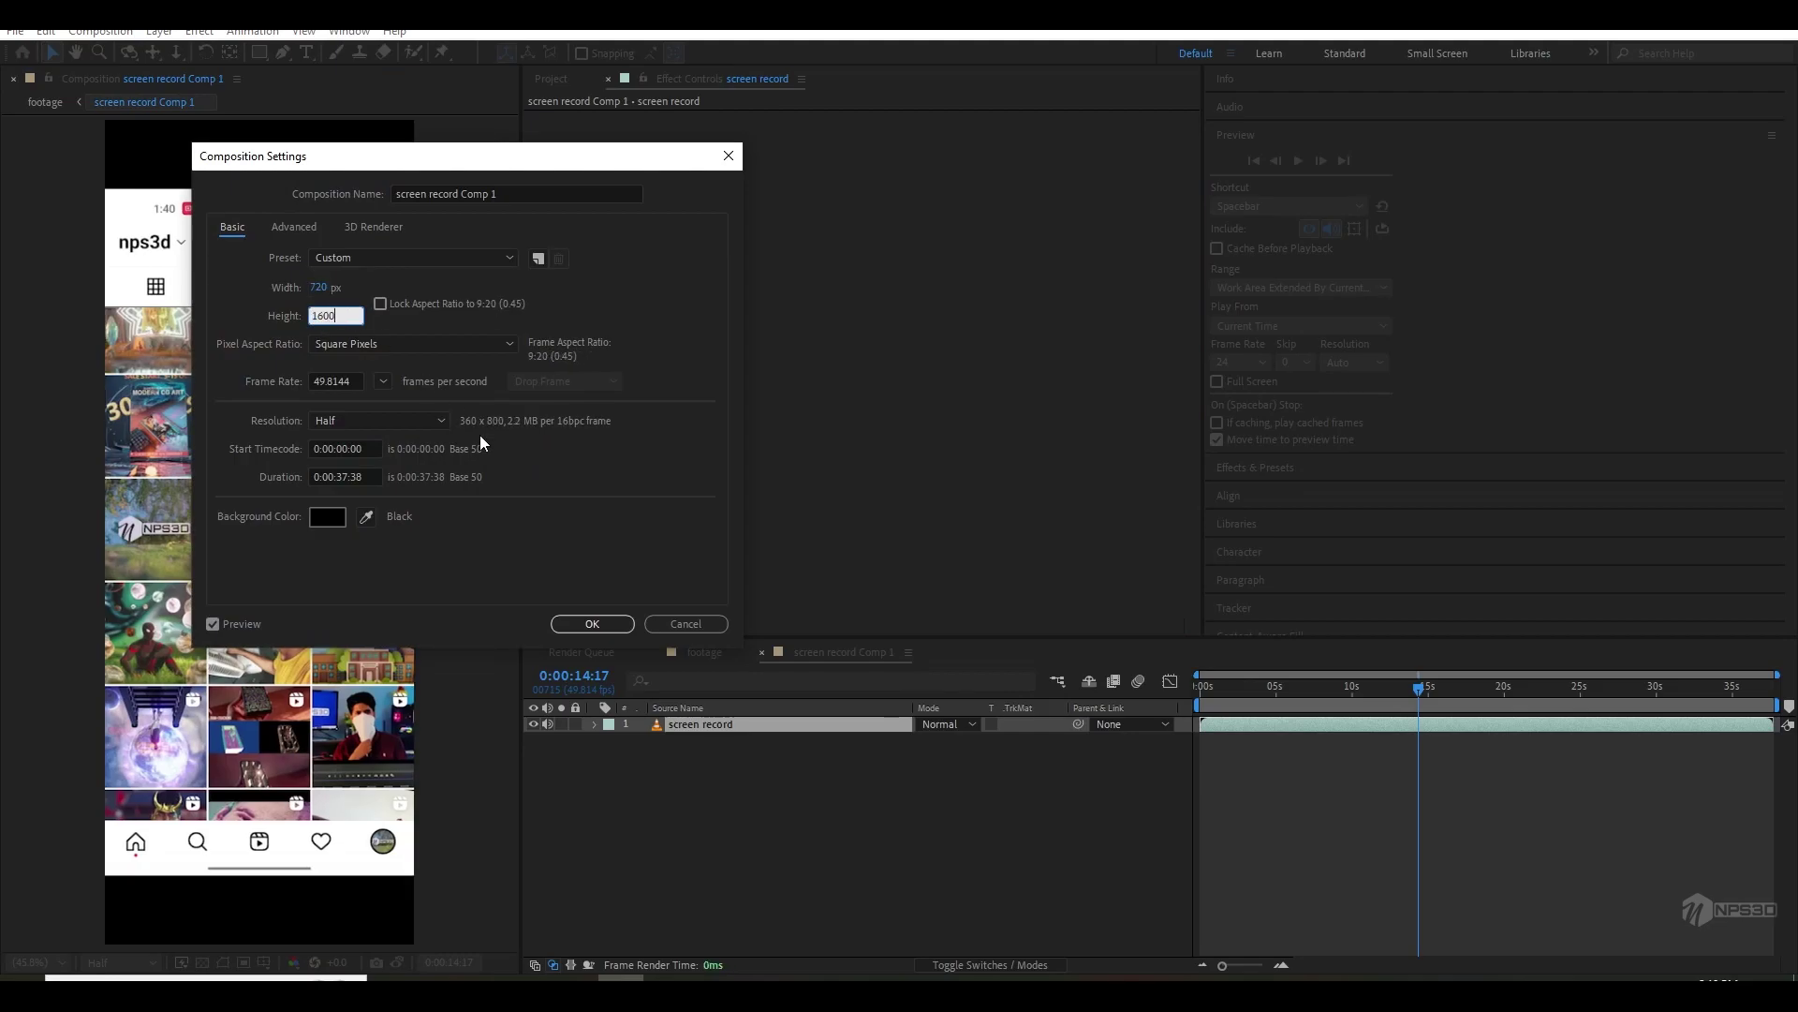
{"action": "key", "text": "Return"}
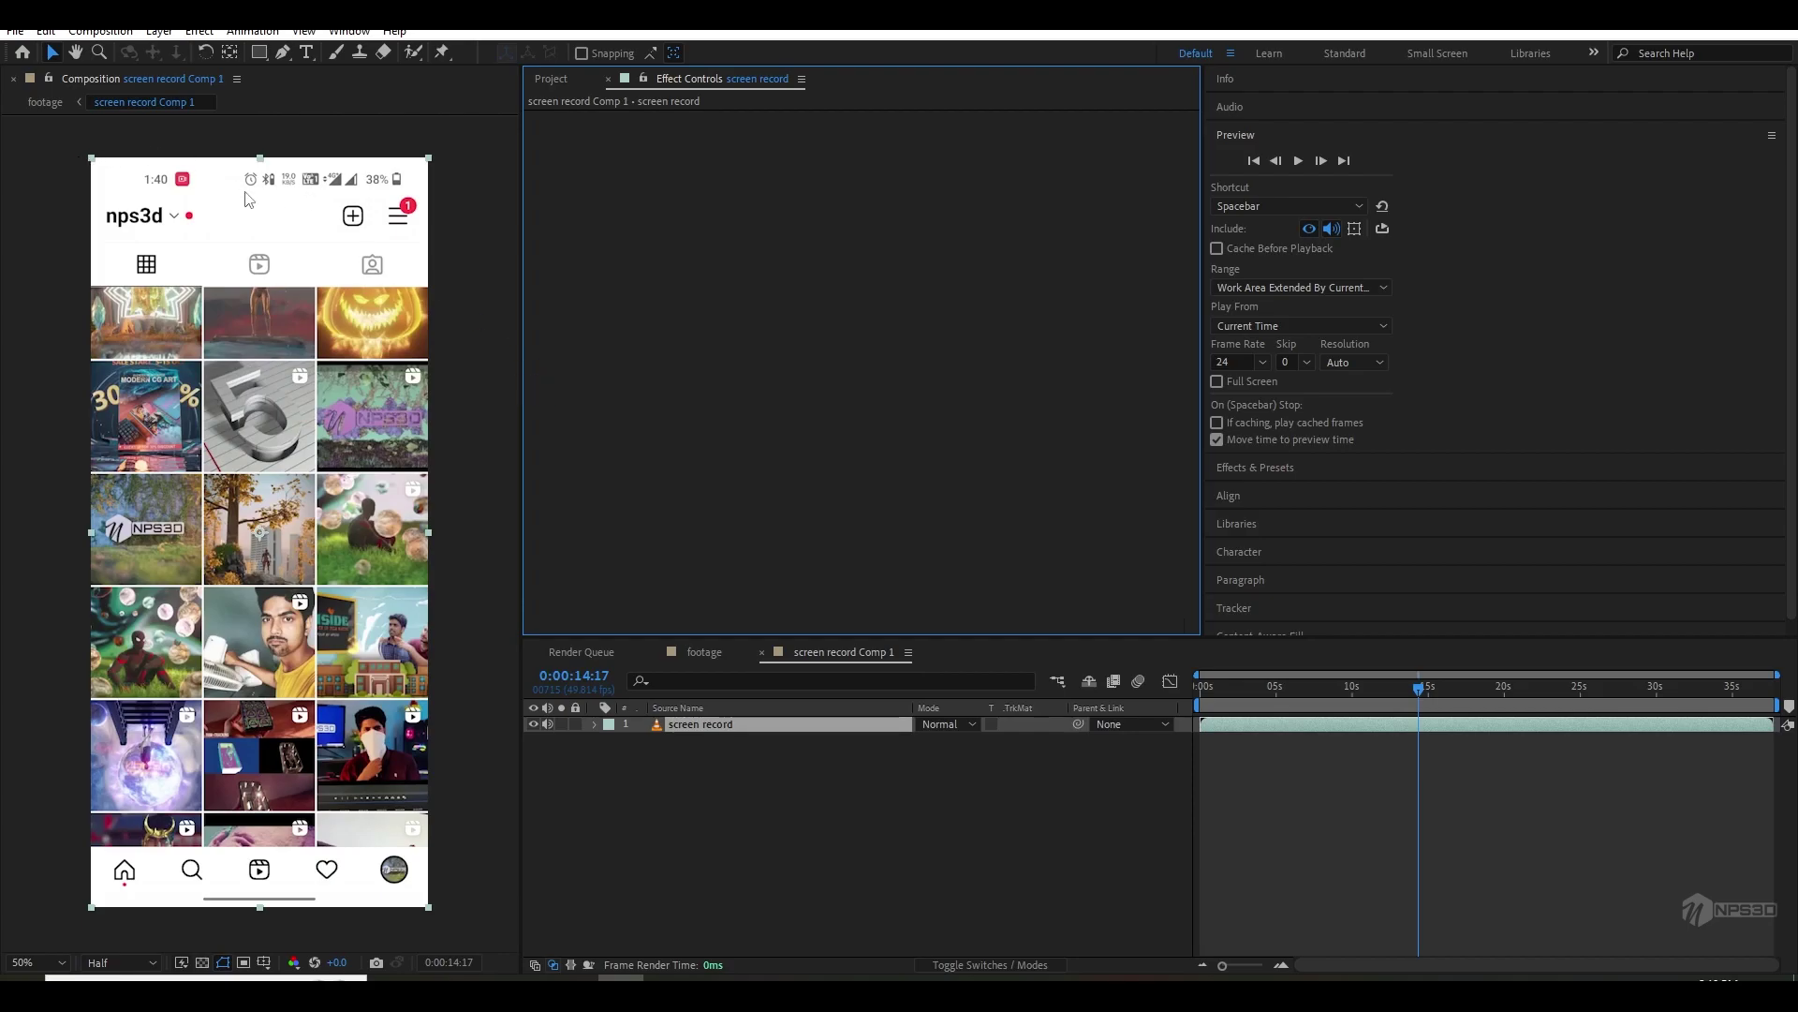
- Mask out the phone's status bar on the screen record layer with a rectangle and centre the remaining picture vertically
{"action": "left_click", "coordinate": [259, 52]}
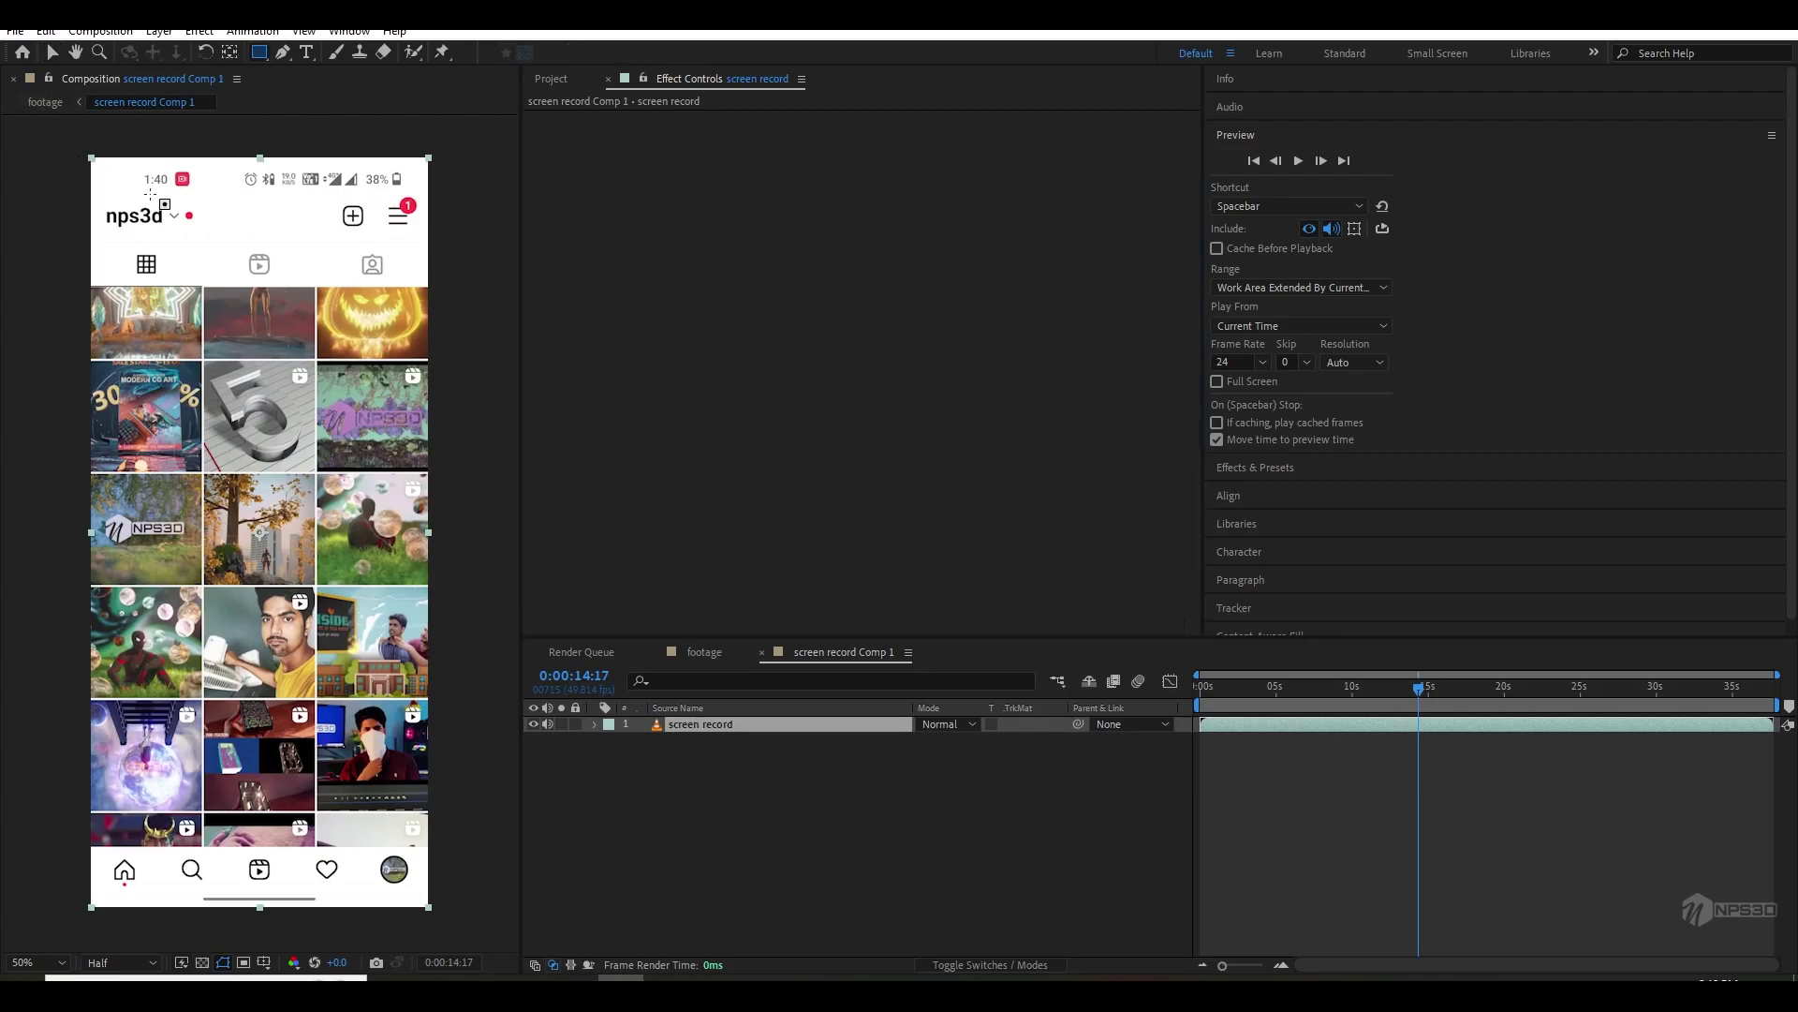
{"action": "left_click_drag", "start_coordinate": [90, 192], "coordinate": [432, 902]}
{"action": "key", "text": "F2"}
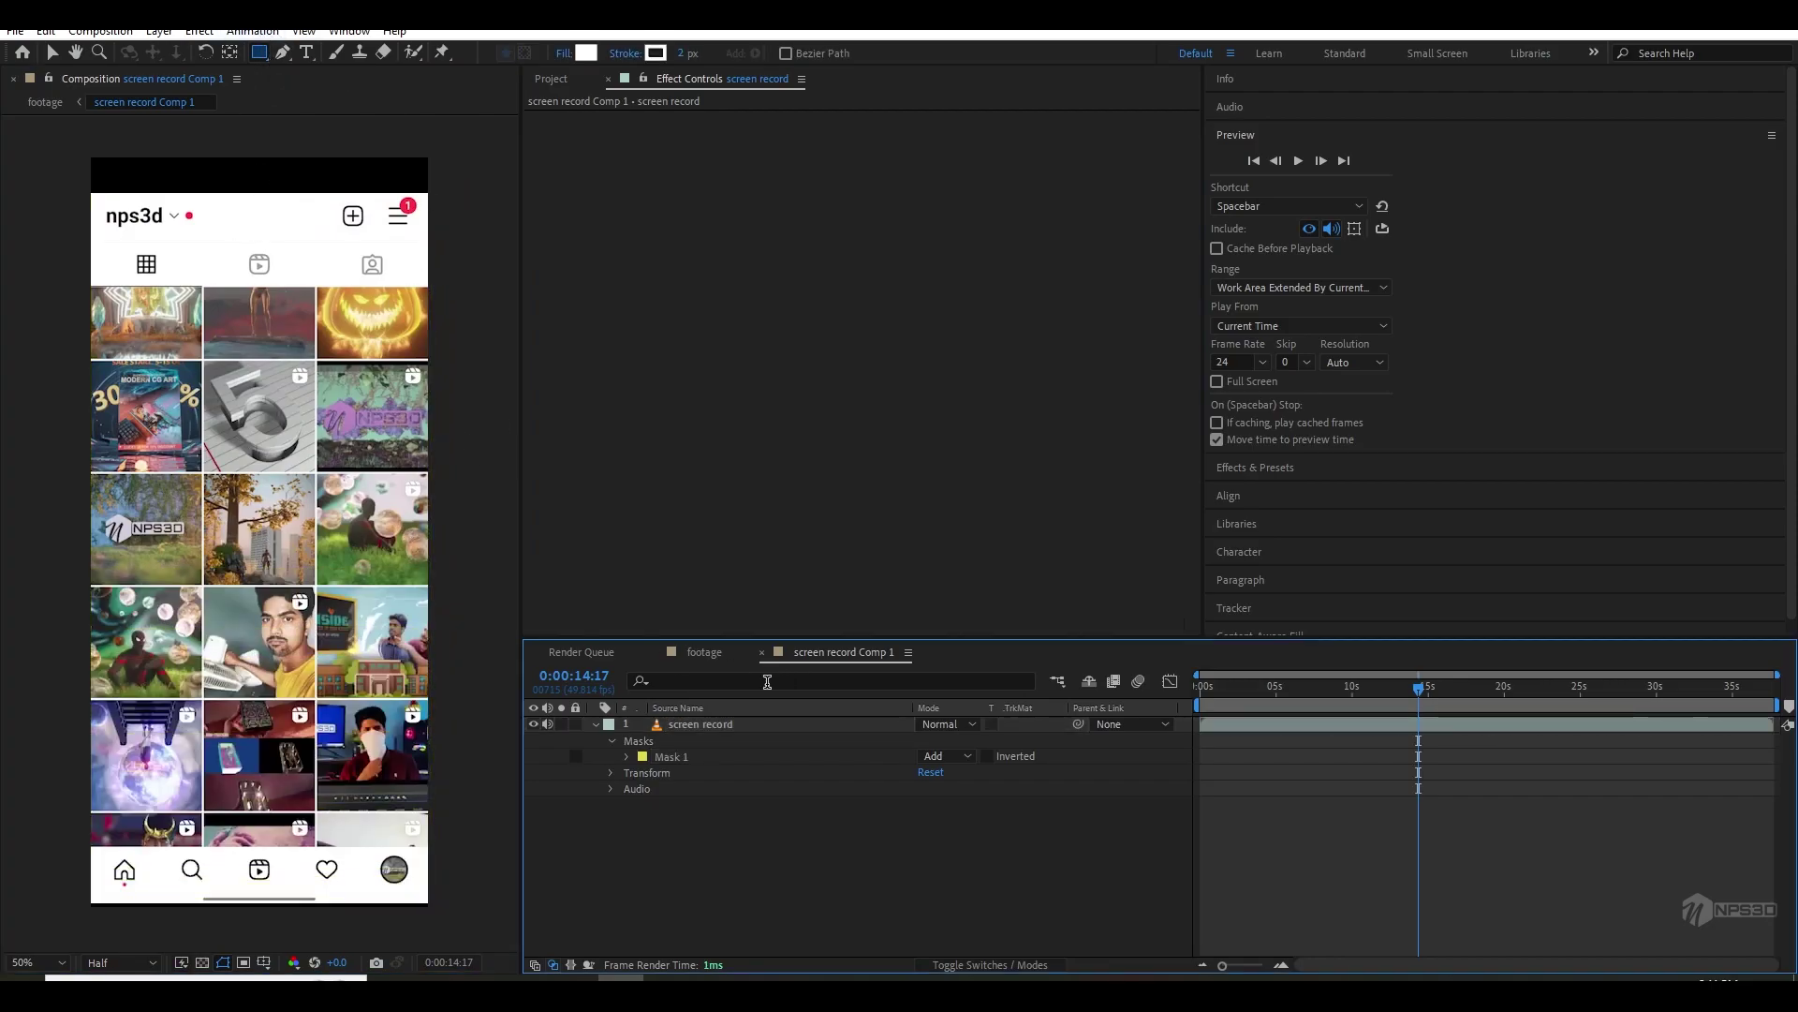
{"action": "left_click", "coordinate": [705, 724]}
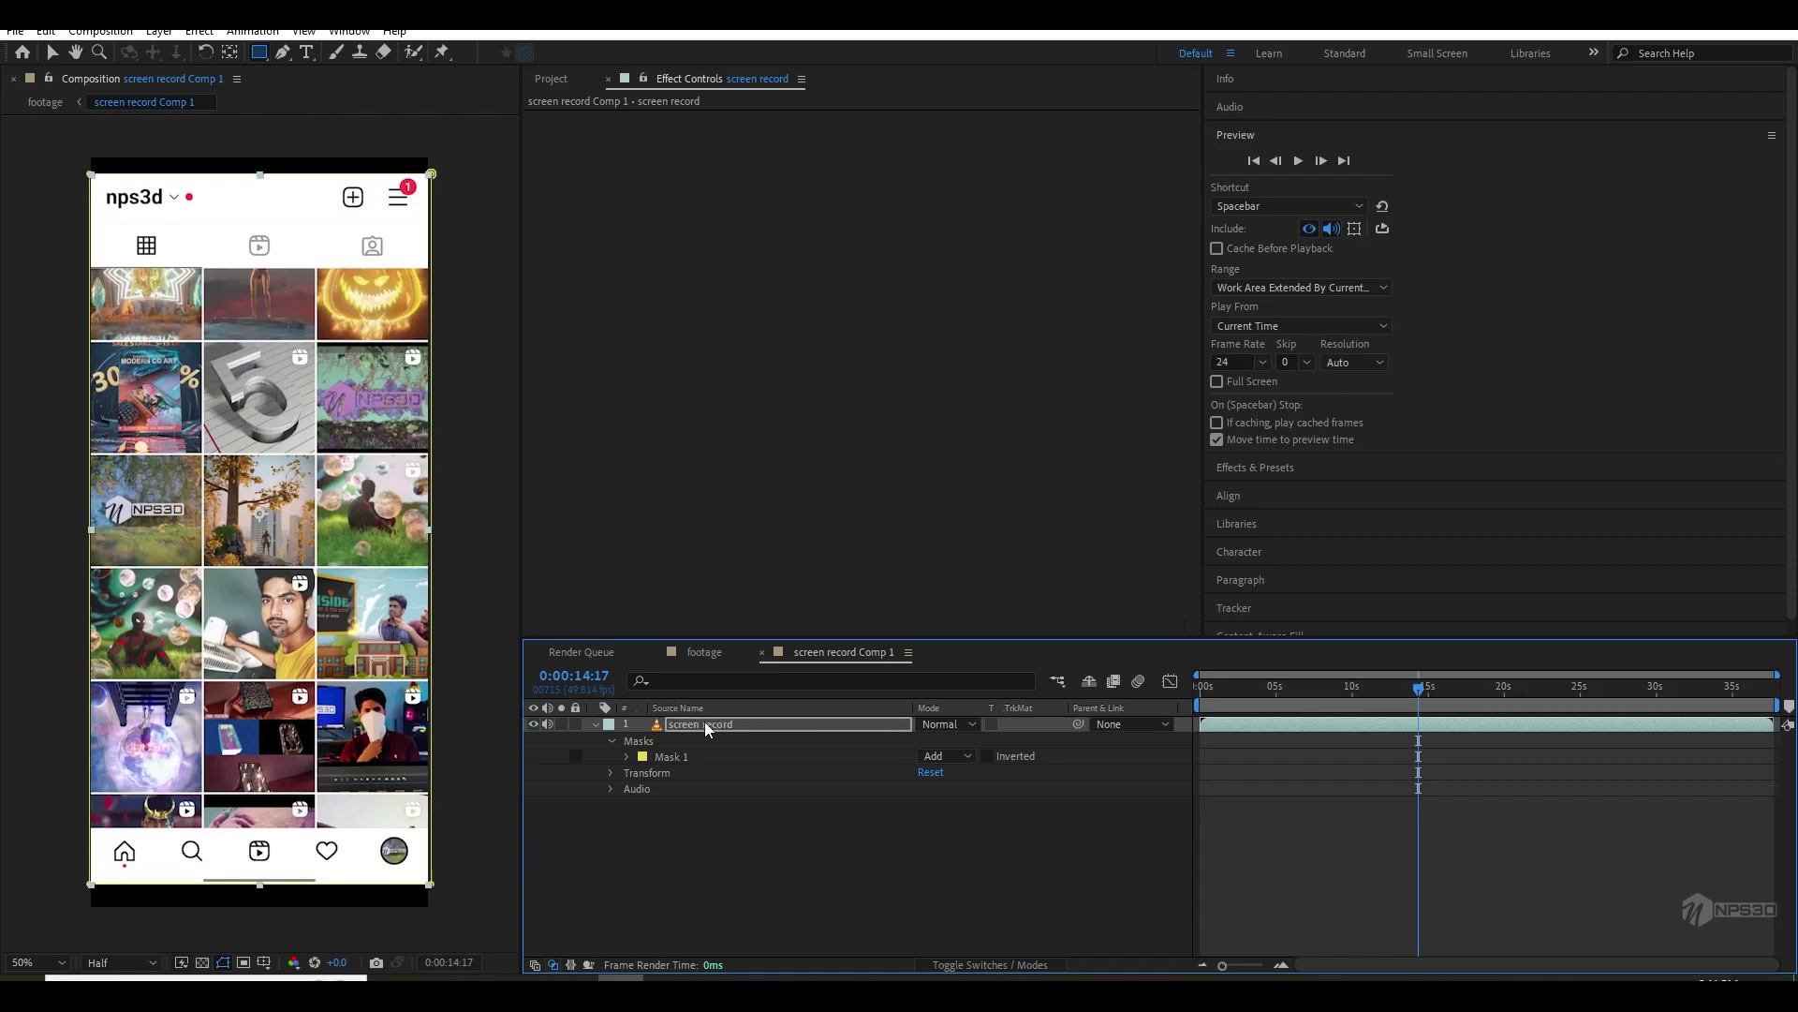
- Add a one-node camera with a 16 mm focal length to the footage composition
{"action": "left_click", "coordinate": [702, 654]}
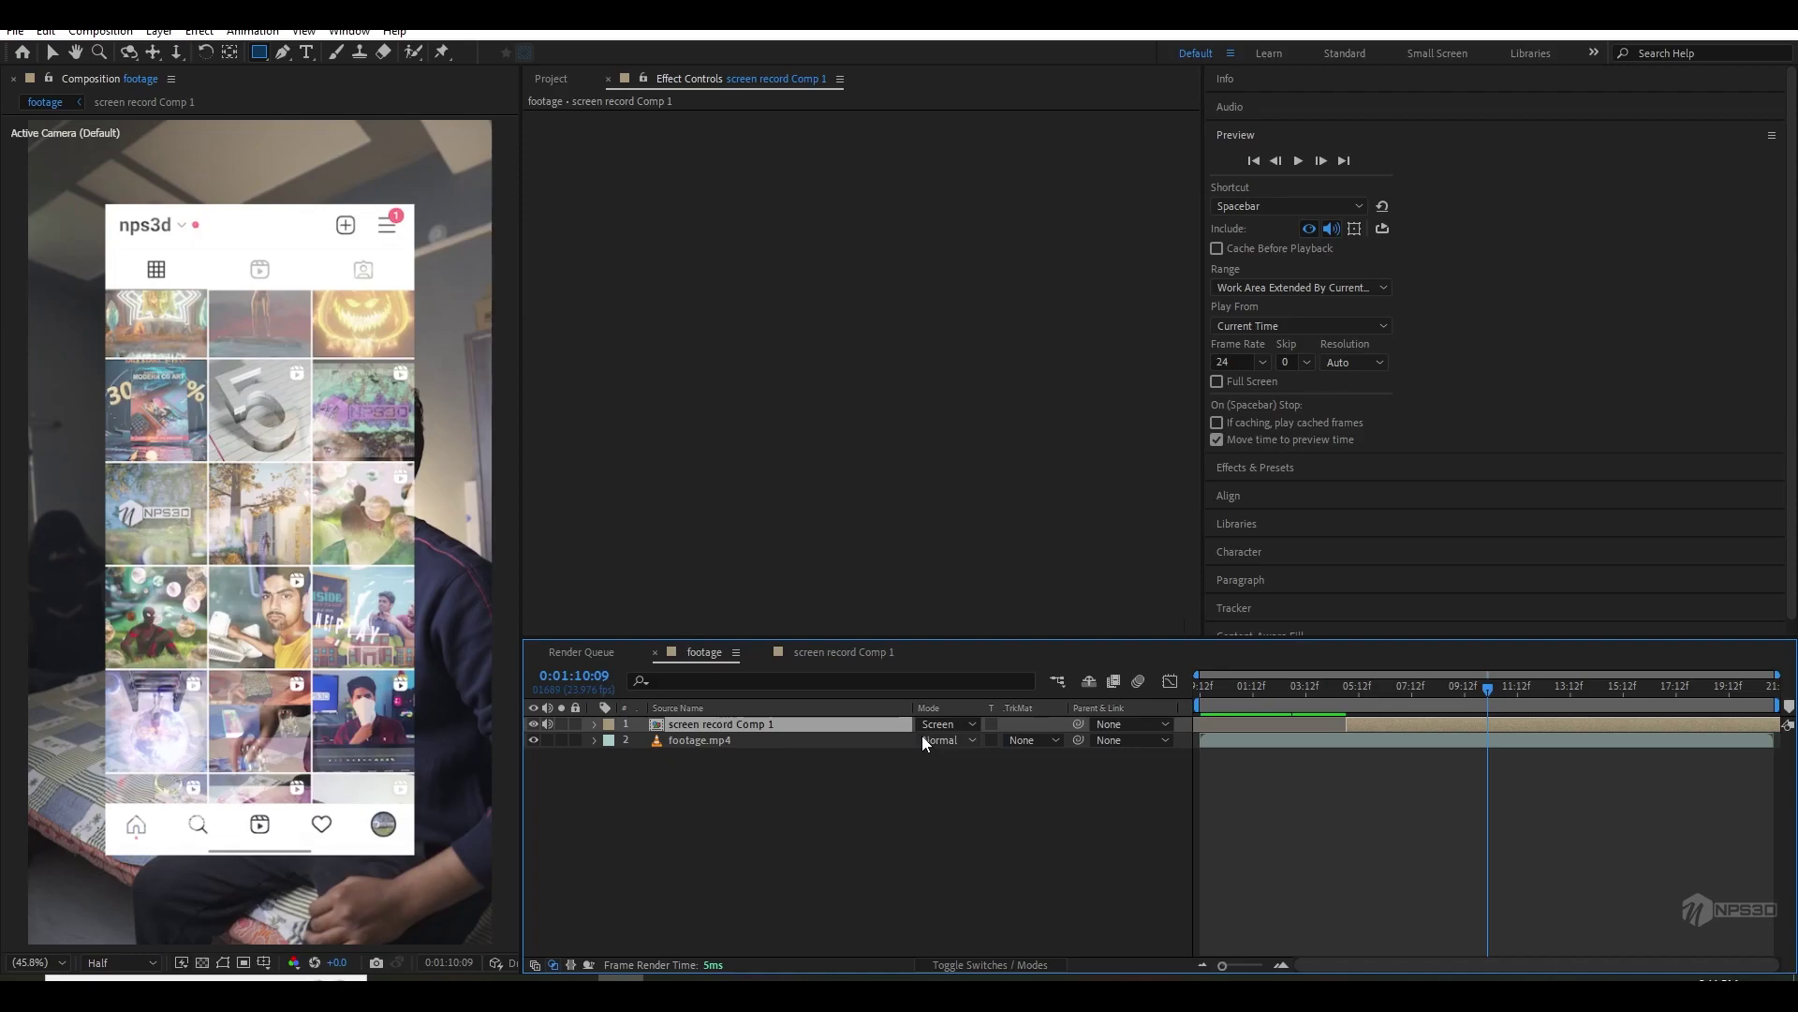
{"action": "key", "text": "F4"}
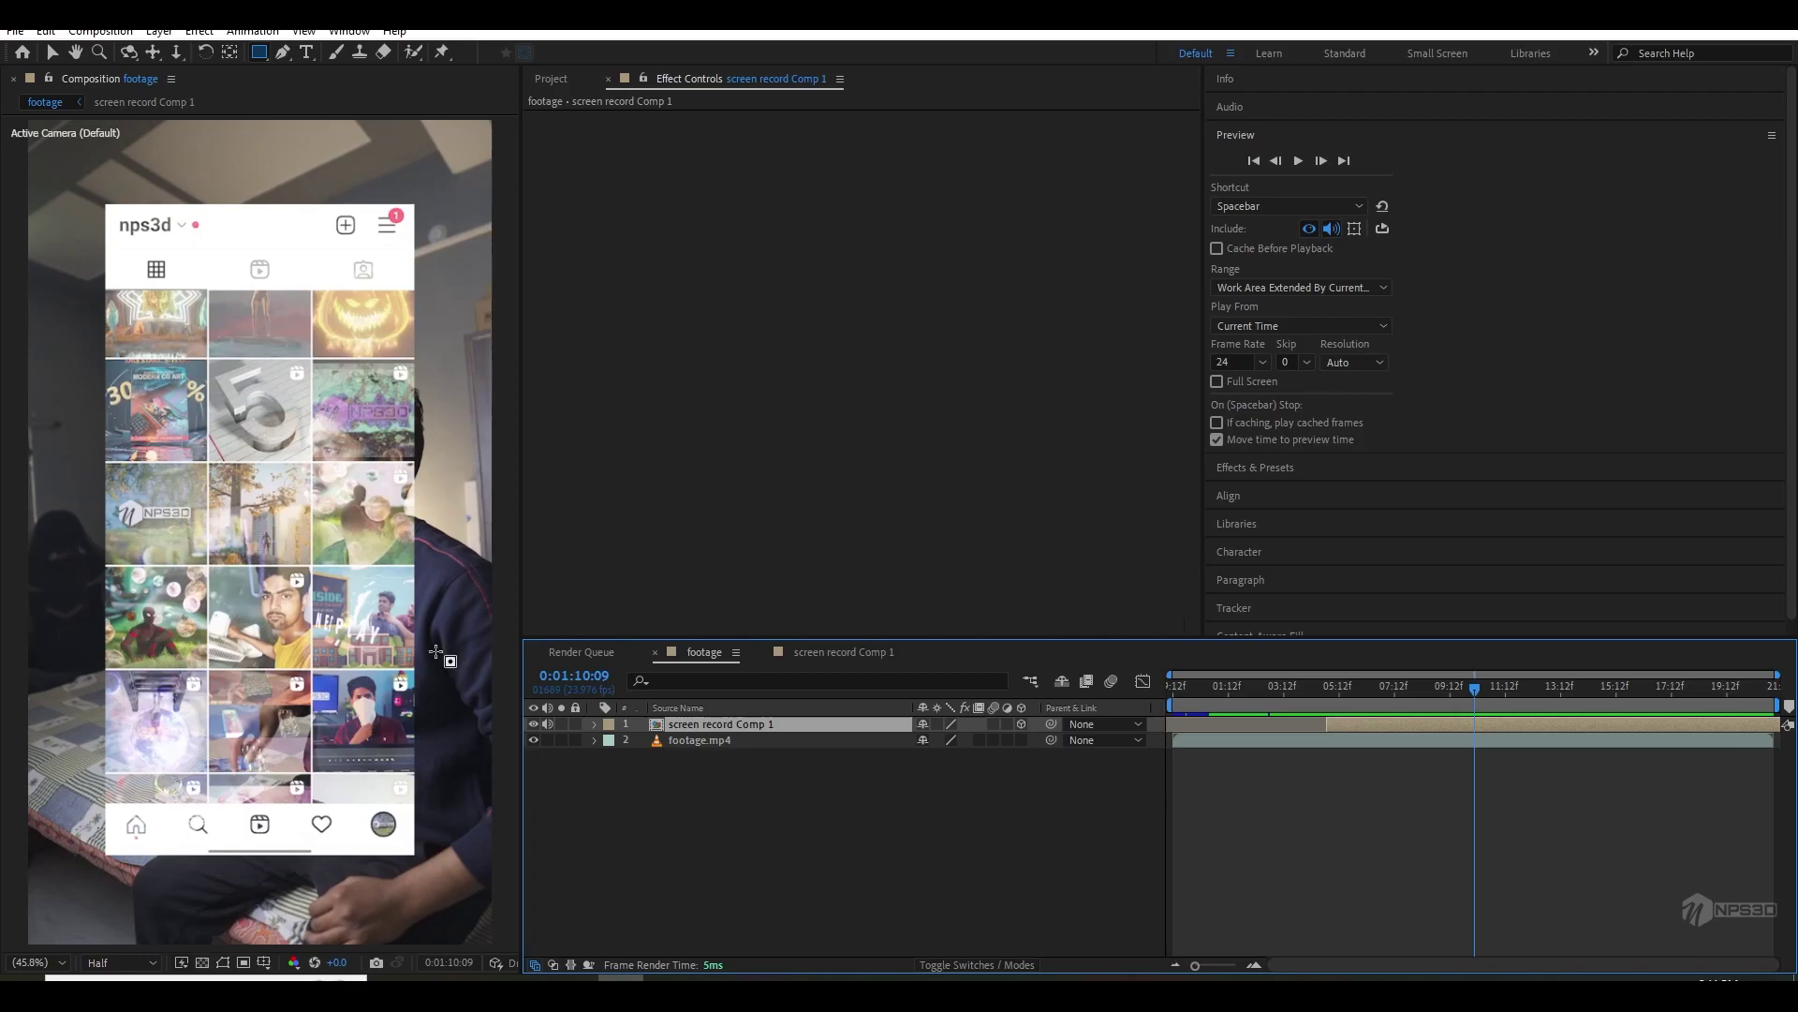
{"action": "right_click", "coordinate": [701, 809]}
{"action": "mouse_move", "coordinate": [773, 584]}
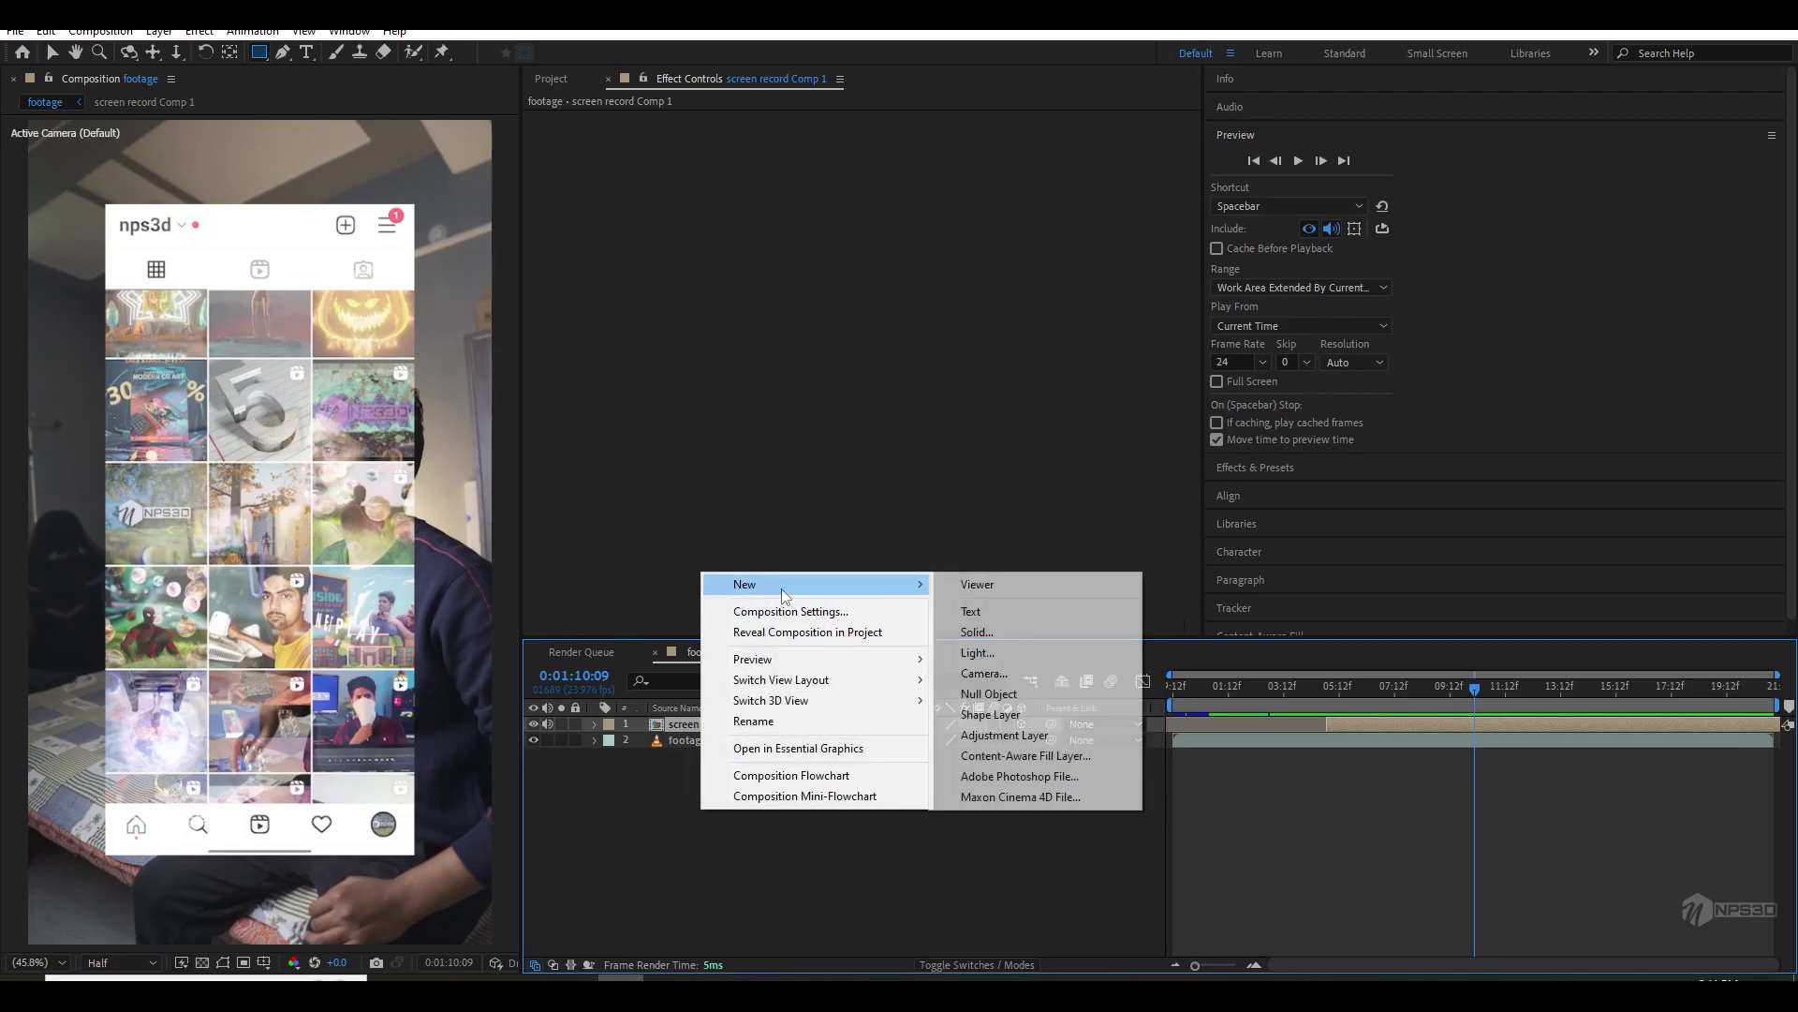
{"action": "left_click", "coordinate": [984, 673]}
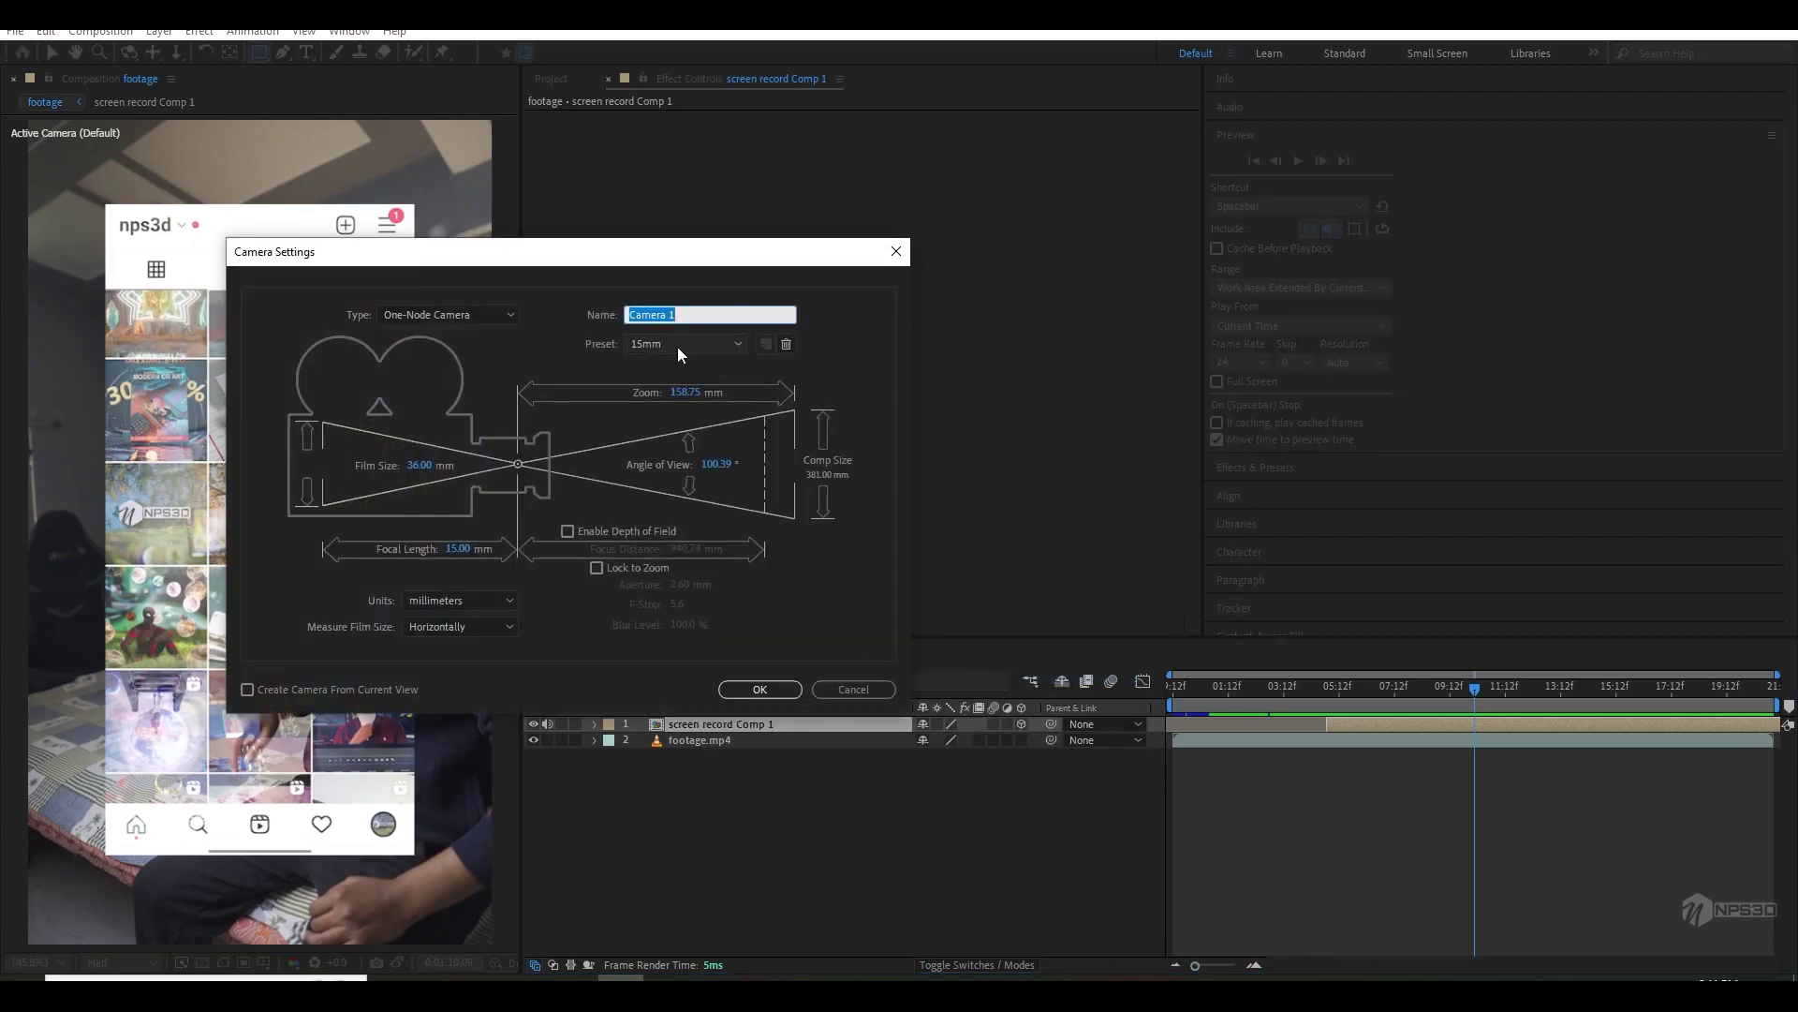
{"action": "left_click", "coordinate": [459, 549]}
{"action": "type", "text": "16"}
{"action": "left_click", "coordinate": [462, 587]}
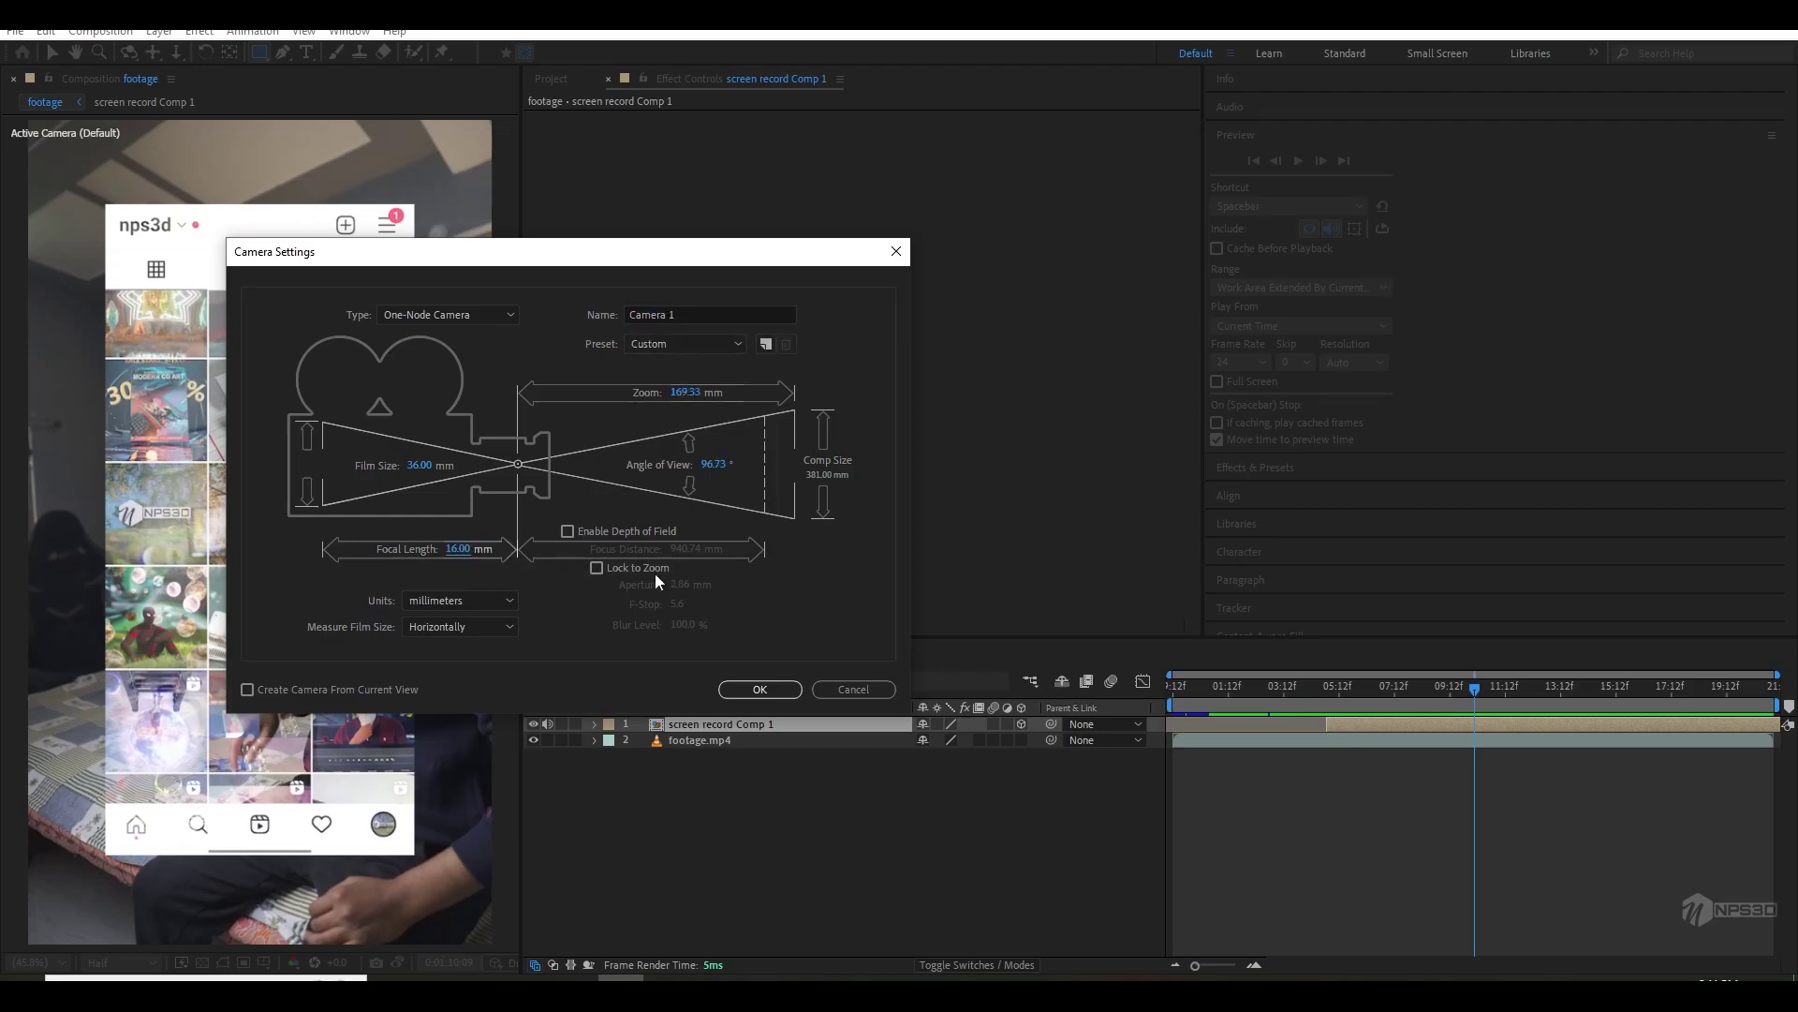
{"action": "left_click", "coordinate": [756, 689]}
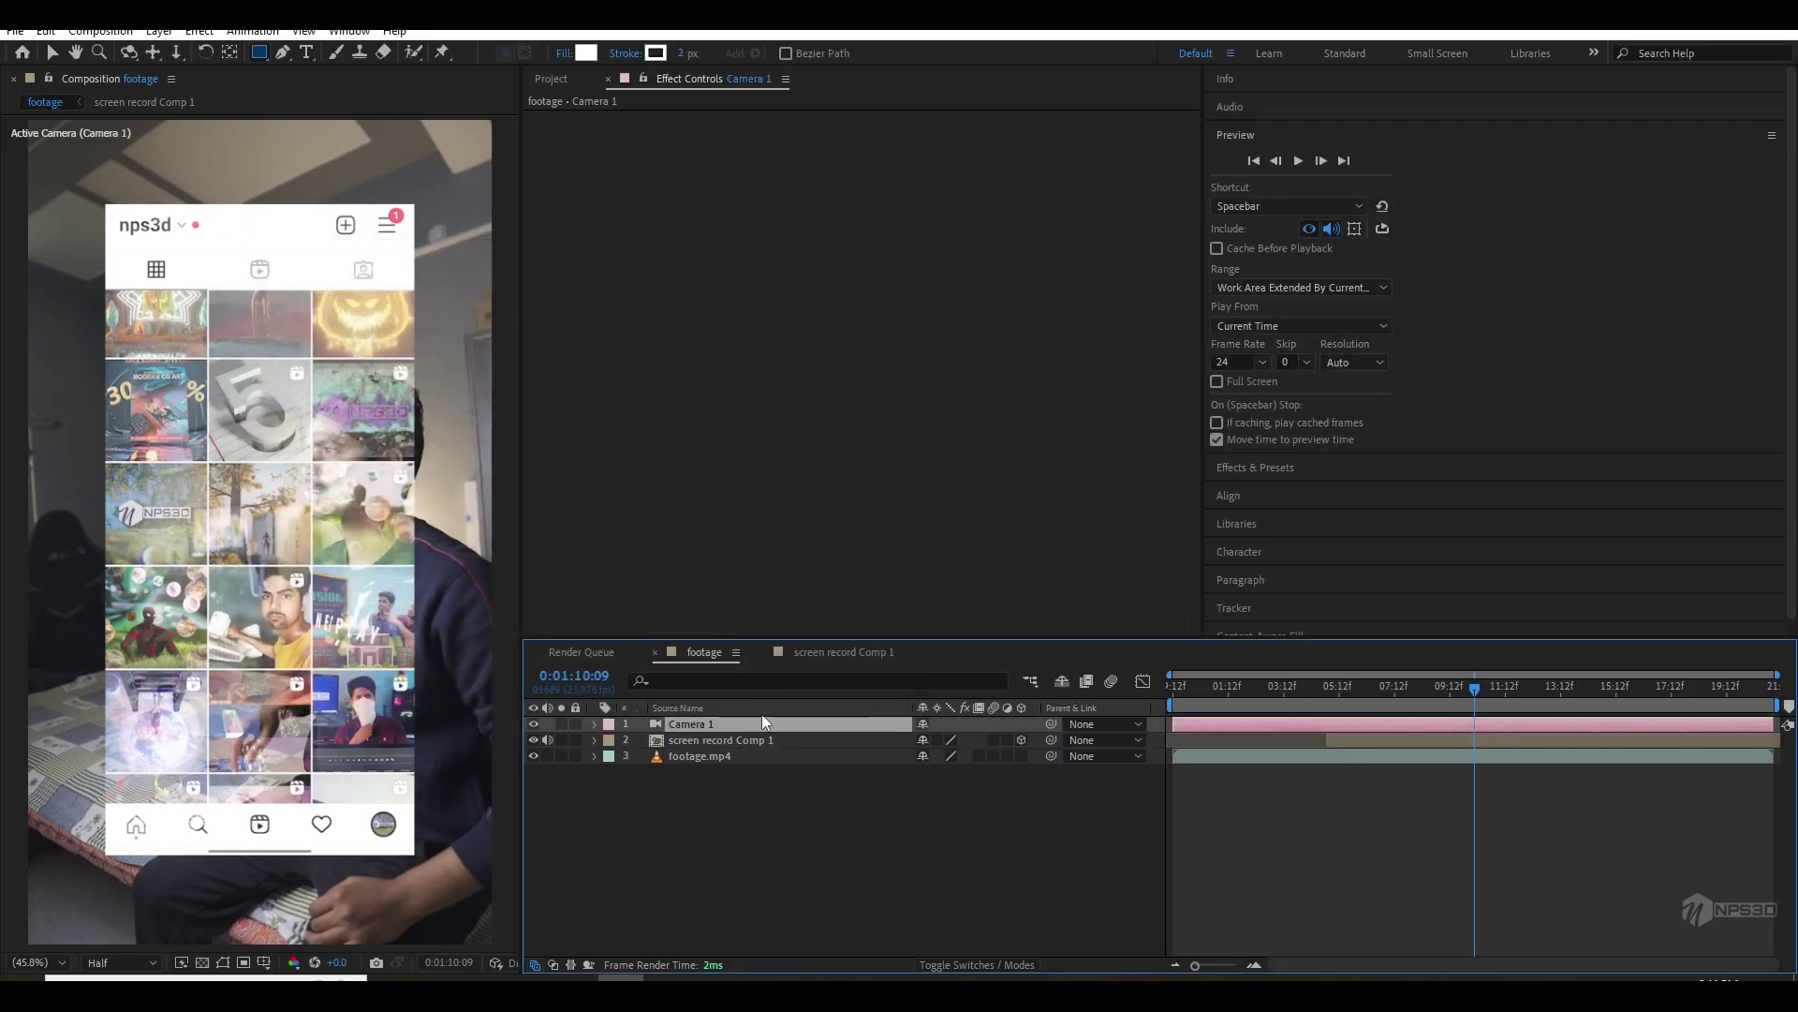
- Try orbiting the new camera around the floating screen and restore its original straight-on view
{"action": "key", "text": "c"}
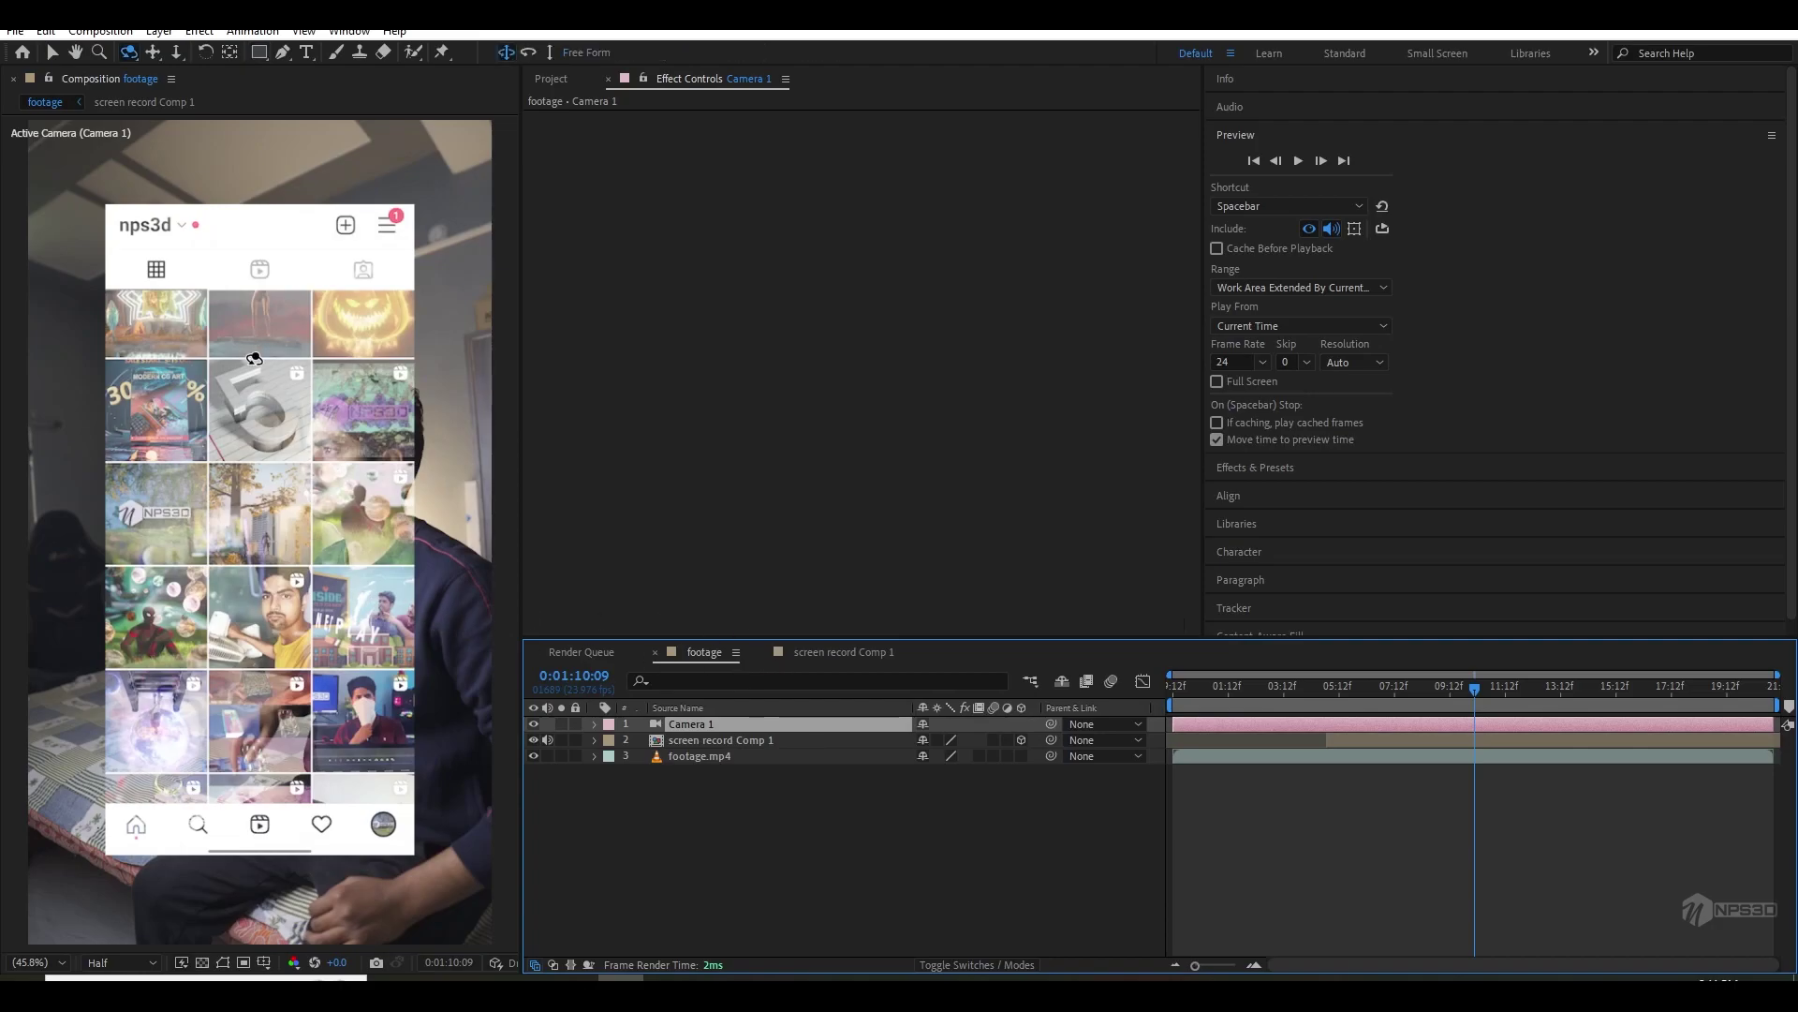
{"action": "left_click", "coordinate": [131, 50]}
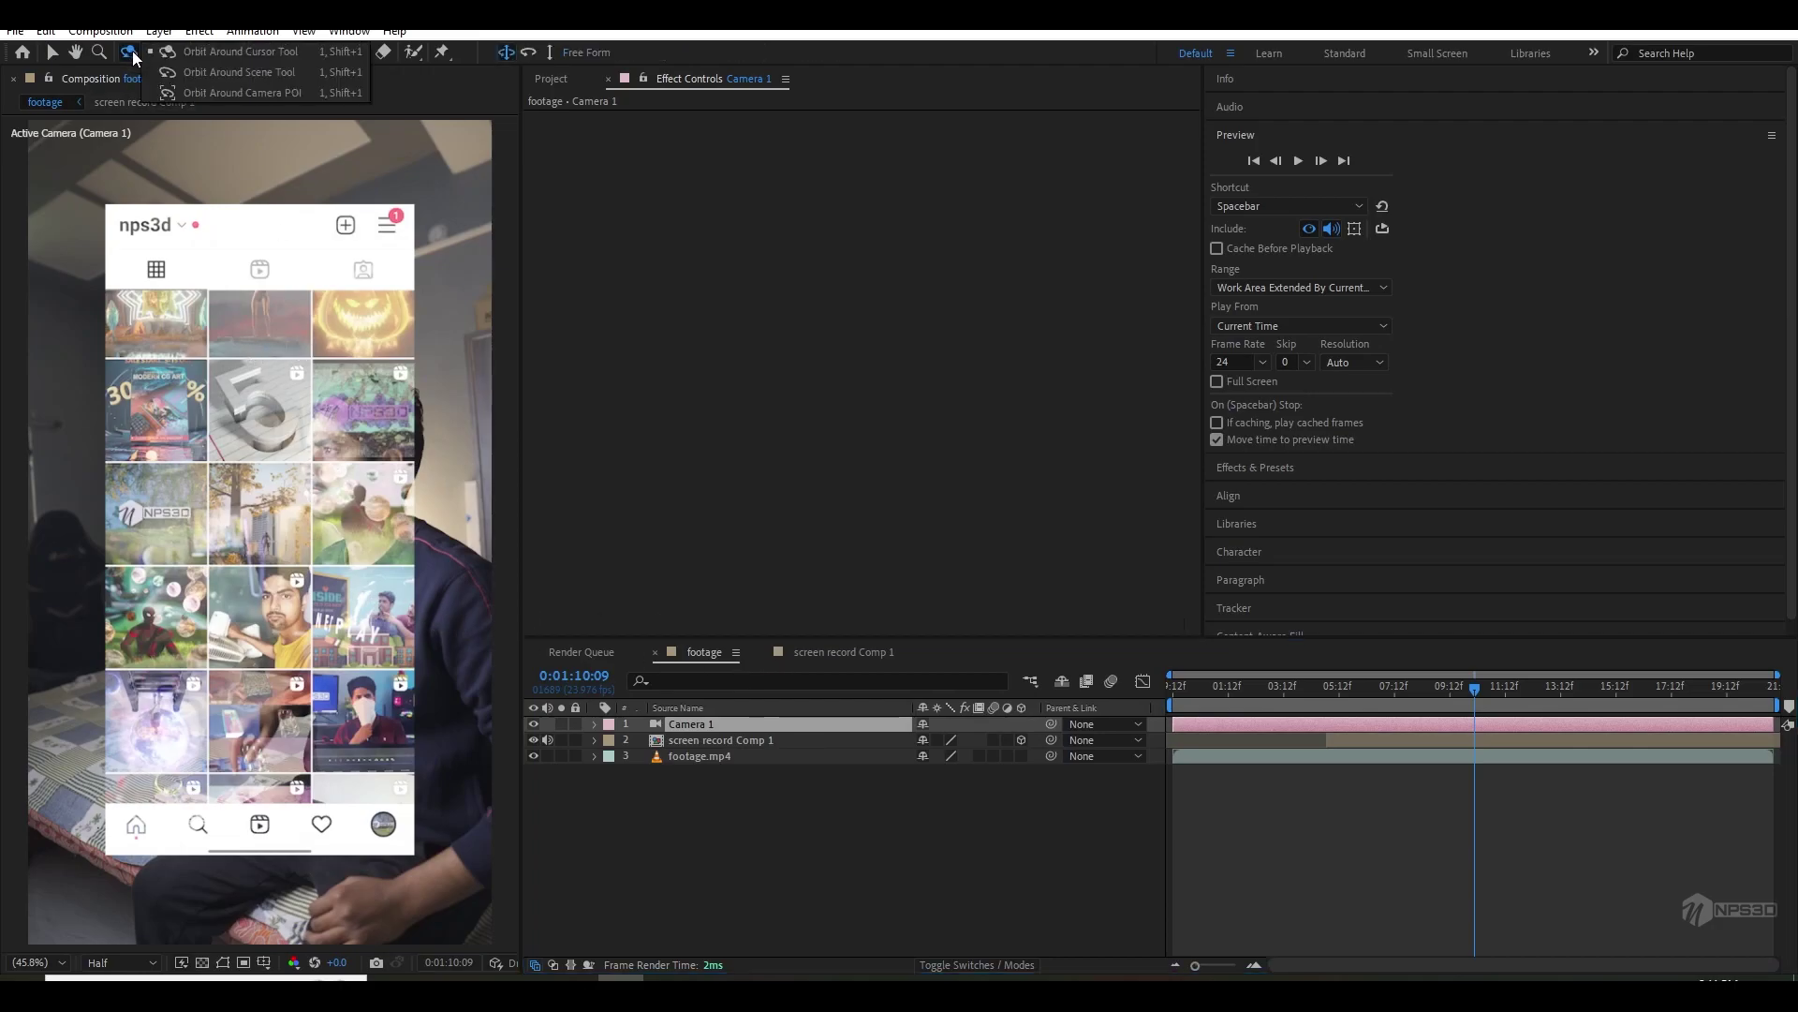
{"action": "left_click_drag", "start_coordinate": [403, 515], "coordinate": [336, 407]}
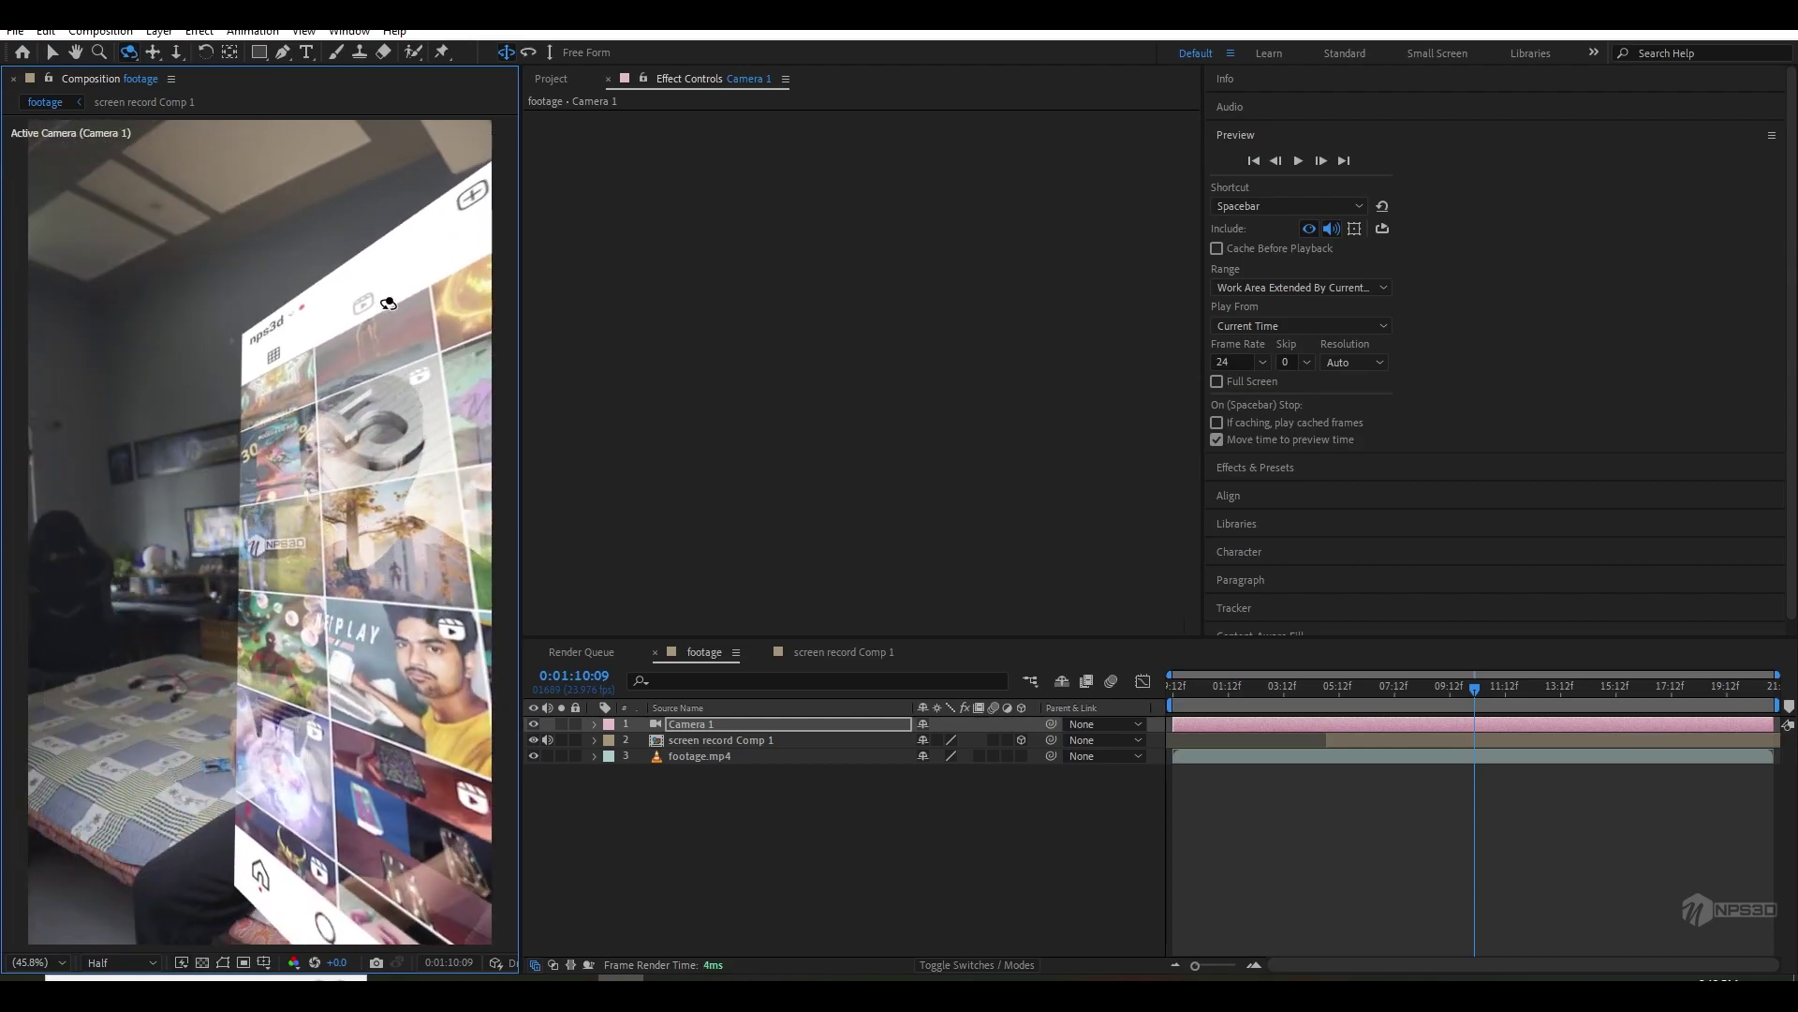
{"action": "left_click_drag", "start_coordinate": [396, 462], "coordinate": [316, 468]}
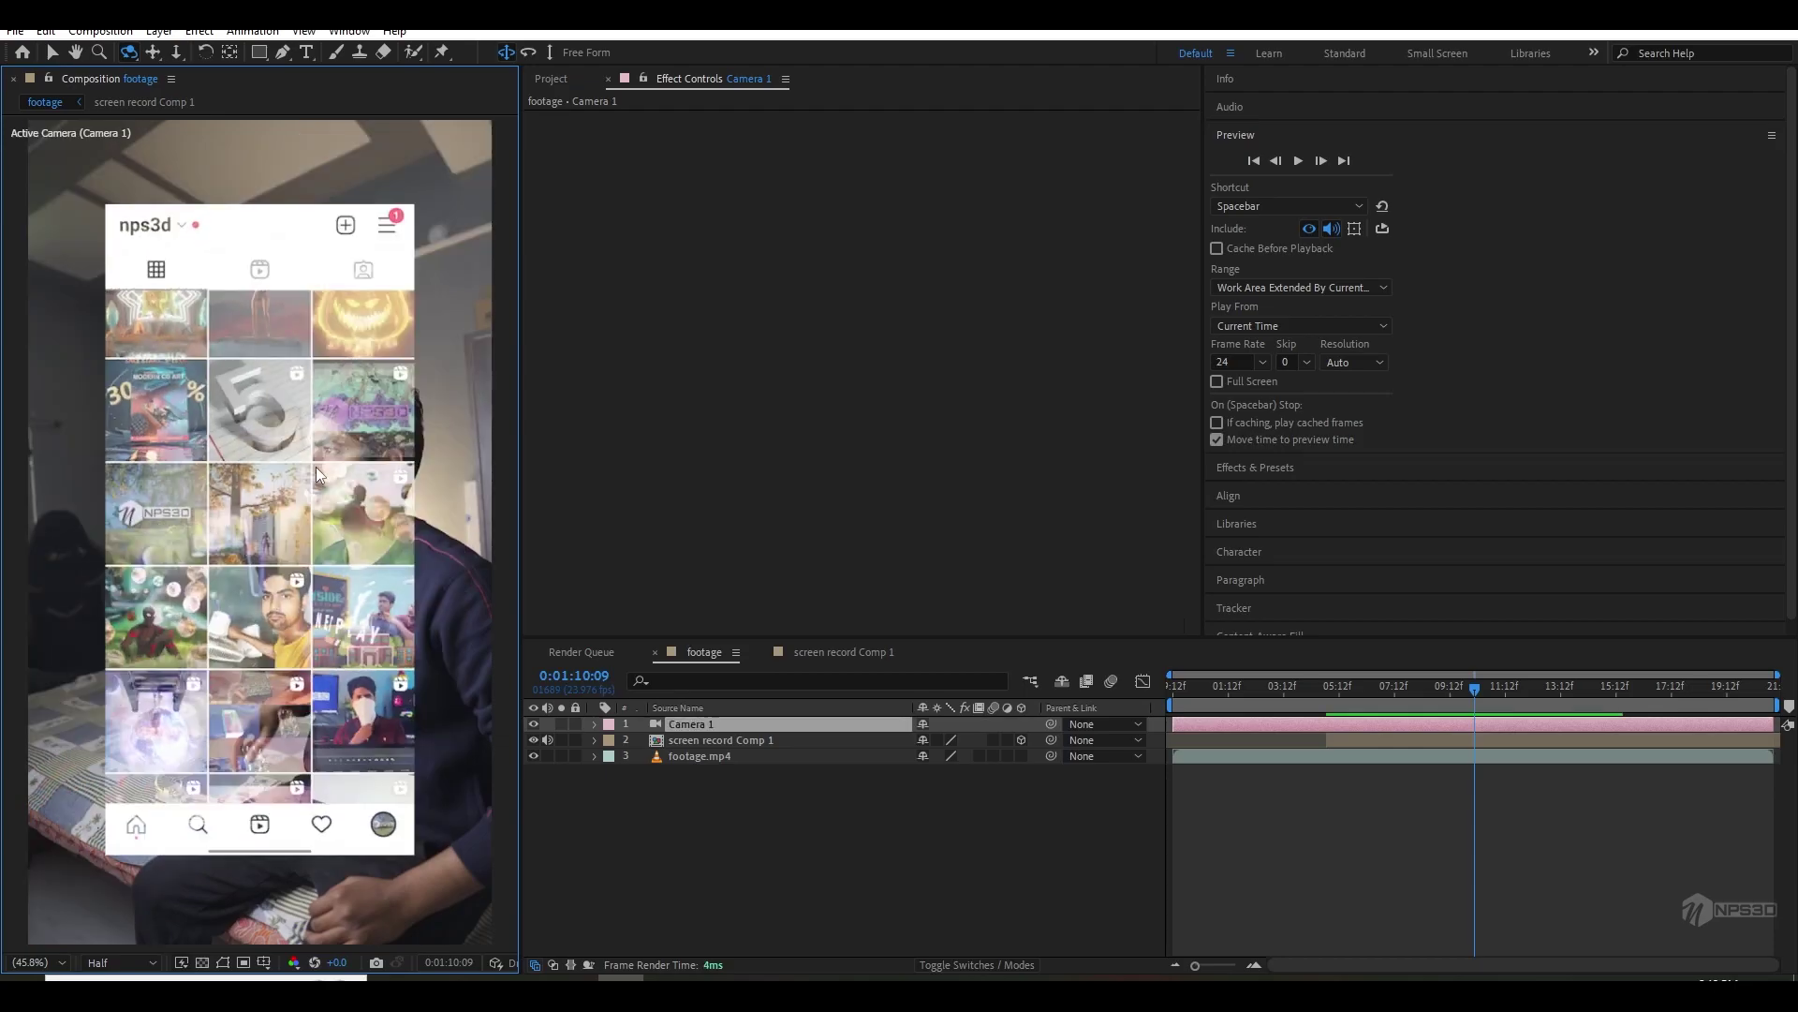
{"action": "right_click", "coordinate": [712, 727]}
{"action": "mouse_move", "coordinate": [871, 273]}
{"action": "left_click", "coordinate": [1001, 273]}
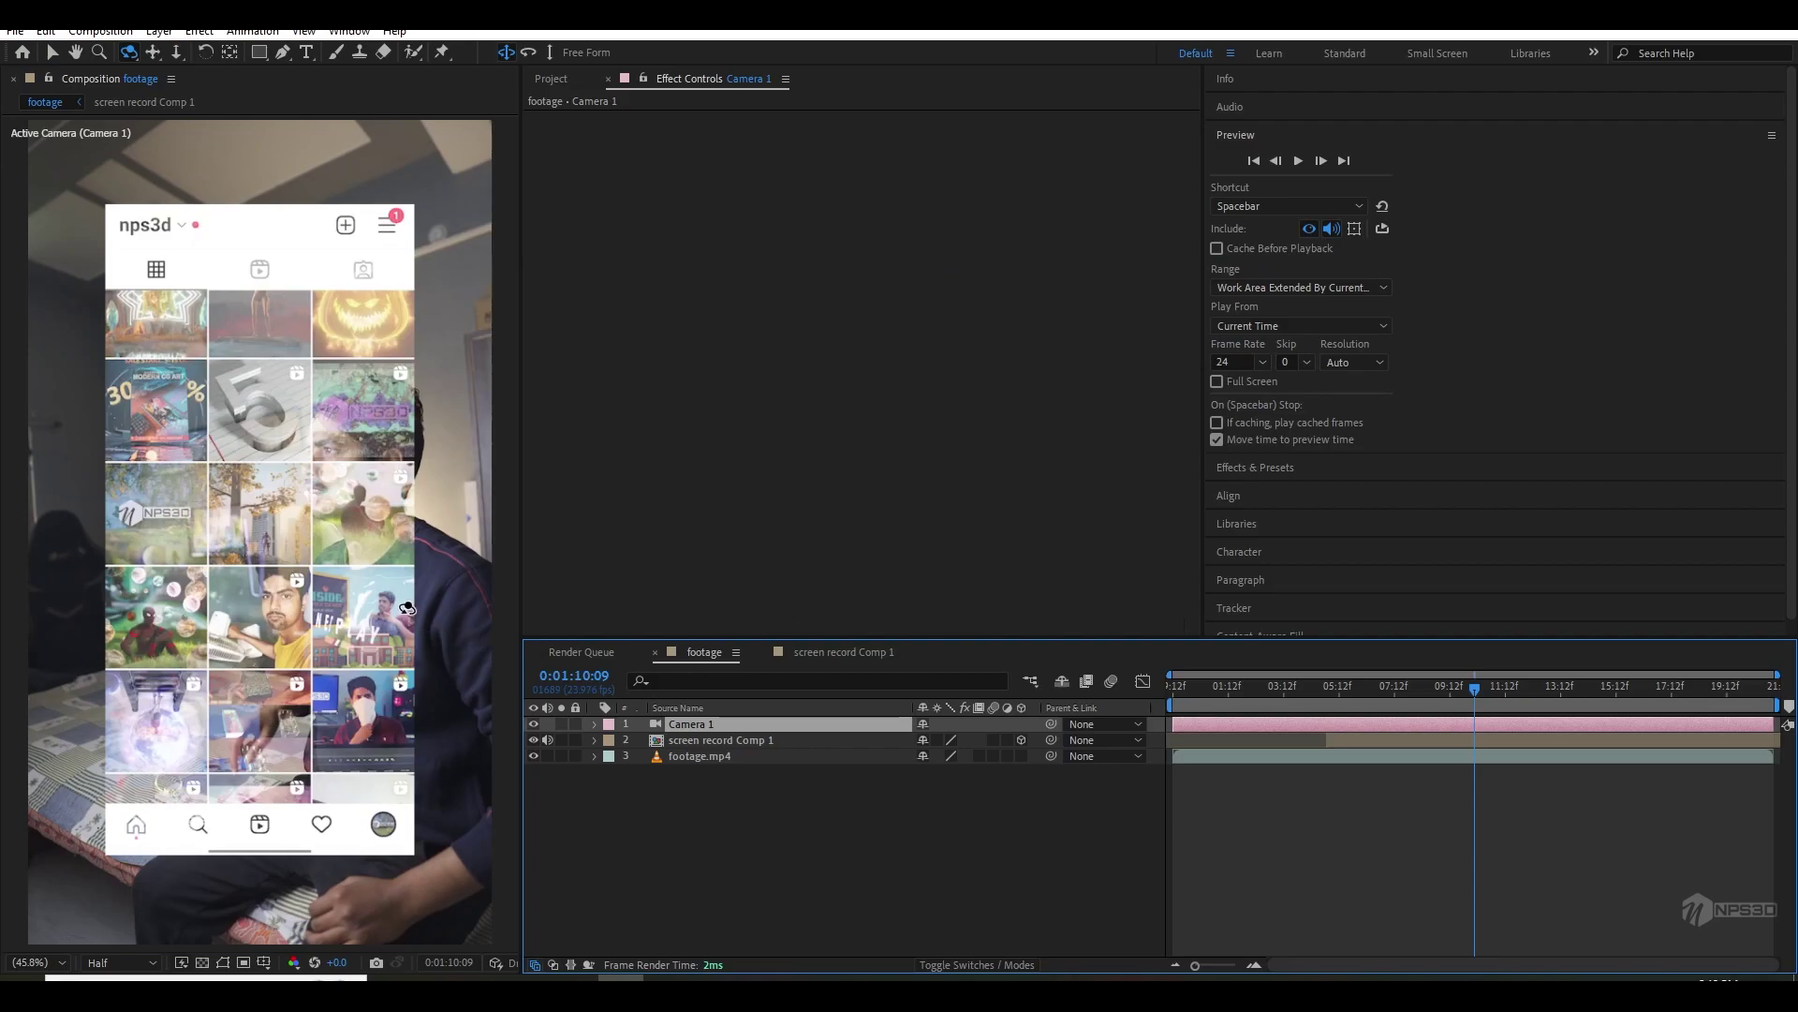
- Orbit and reposition Camera 1 so the phone screen stands in angled perspective in front of the man
{"action": "left_click_drag", "start_coordinate": [287, 566], "coordinate": [209, 545]}
{"action": "key", "text": "c"}
{"action": "key", "text": "c"}
{"action": "key", "text": "c"}
{"action": "key", "text": "c"}
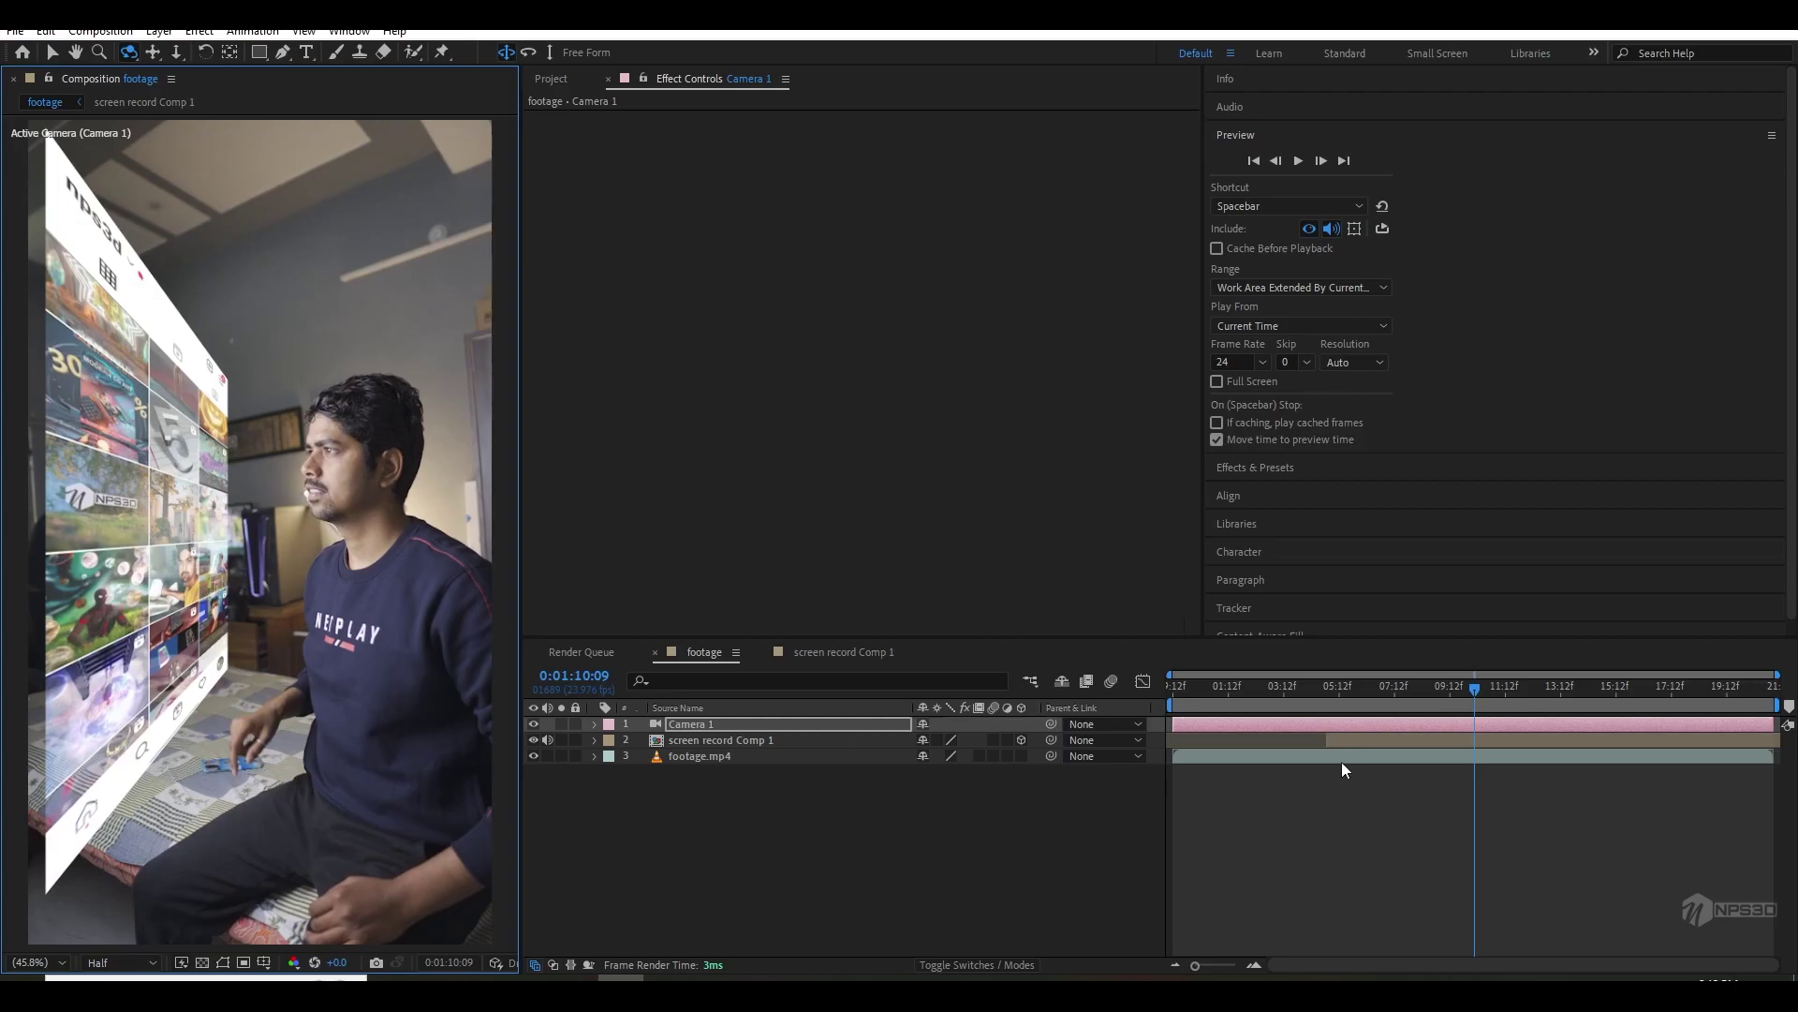
- Change Camera 1's lens preset to 20mm
{"action": "left_click", "coordinate": [1337, 686]}
{"action": "double_click", "coordinate": [688, 725]}
{"action": "left_click", "coordinate": [667, 345]}
{"action": "left_click", "coordinate": [668, 433]}
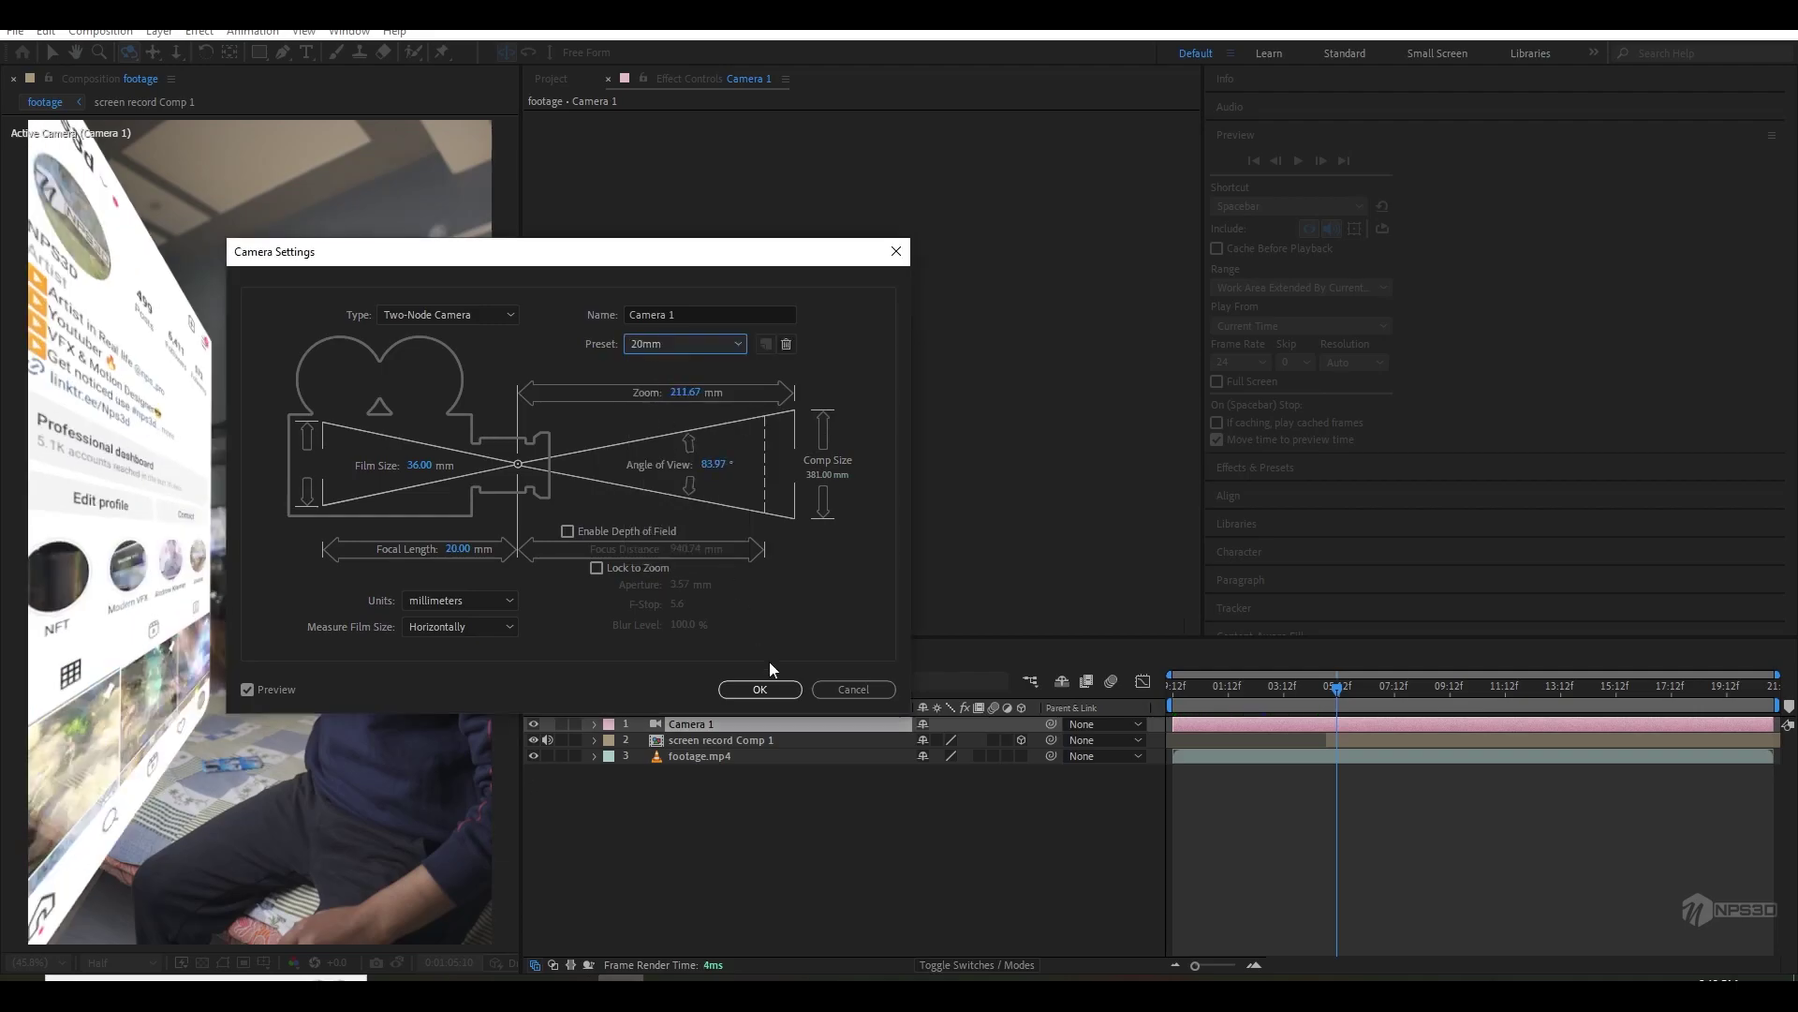
{"action": "left_click", "coordinate": [760, 689]}
- Orbit and reposition the camera to fit the angled screen fully in frame within reach of the man's hand
{"action": "key", "text": "c"}
{"action": "key", "text": "c"}
{"action": "left_click_drag", "start_coordinate": [248, 509], "coordinate": [196, 502]}
{"action": "key", "text": "c"}
{"action": "key", "text": "c"}
{"action": "key", "text": "c"}
{"action": "key", "text": "c"}
- Scrub through the shot, save the project and set the playhead to 0:01:05:01
{"action": "left_click_drag", "start_coordinate": [1323, 704], "coordinate": [1516, 704]}
{"action": "key", "text": "ctrl+s"}
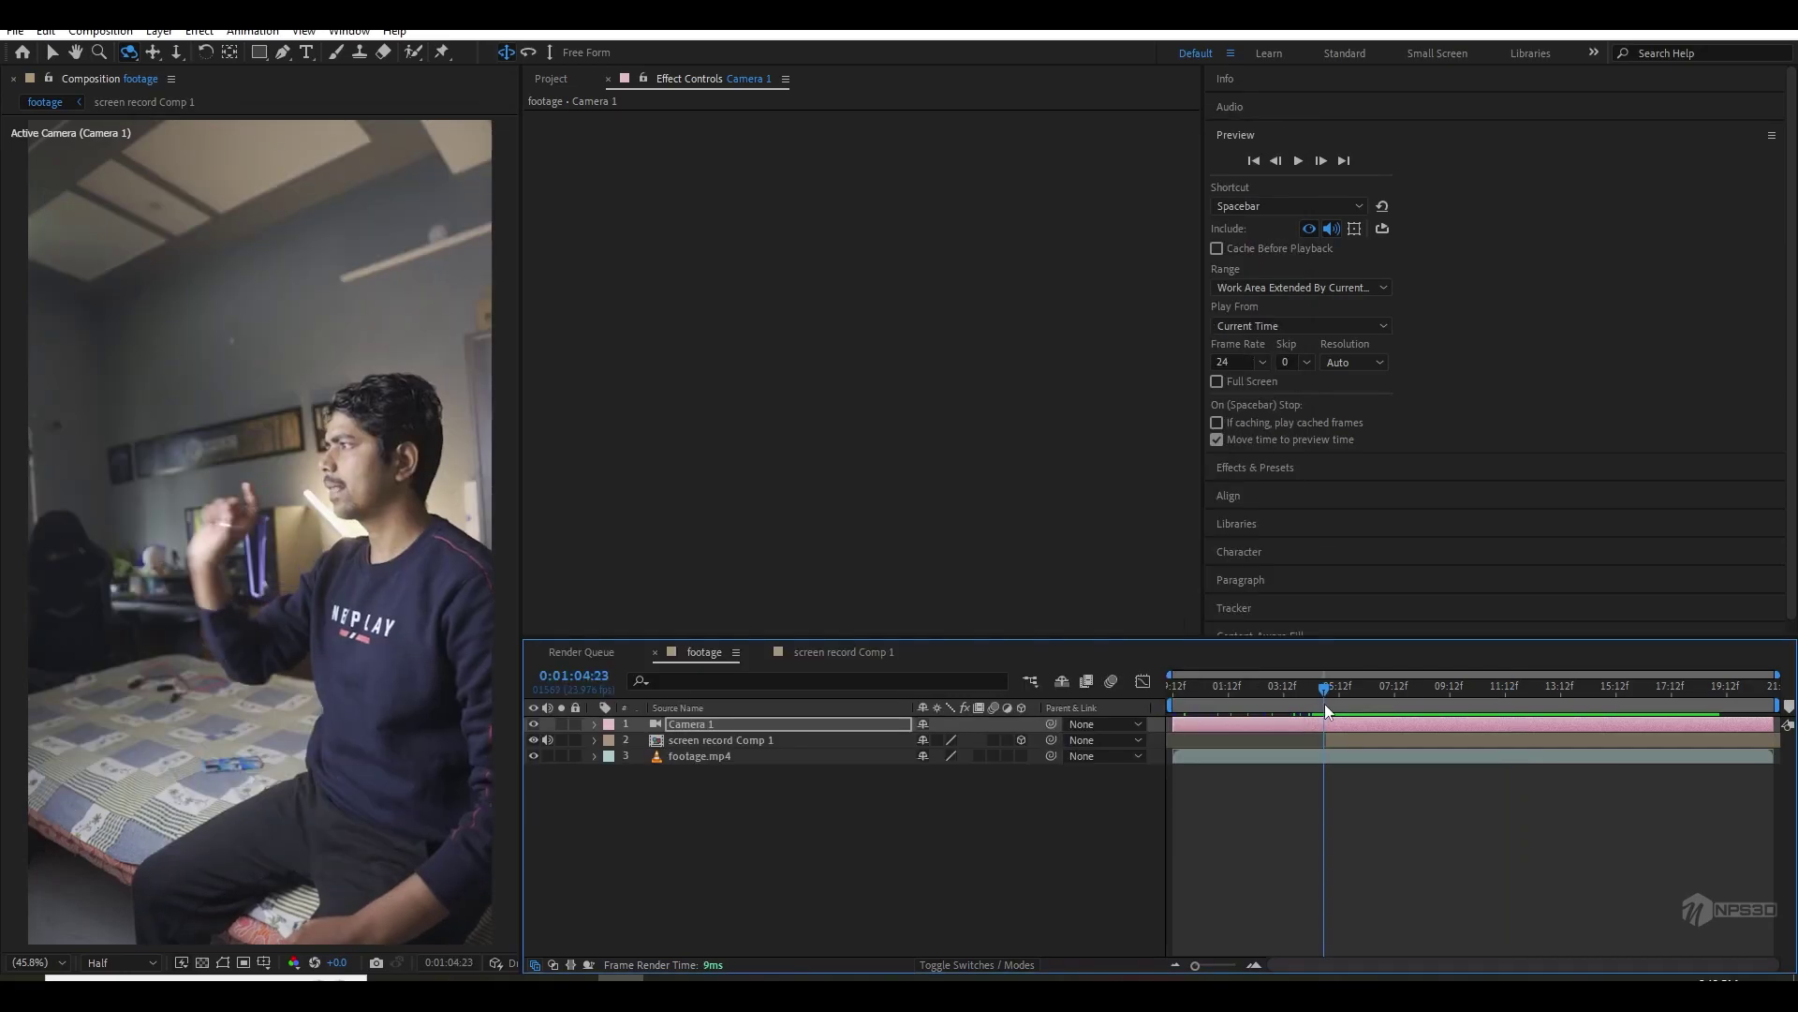
{"action": "left_click_drag", "start_coordinate": [1324, 705], "coordinate": [1326, 704]}
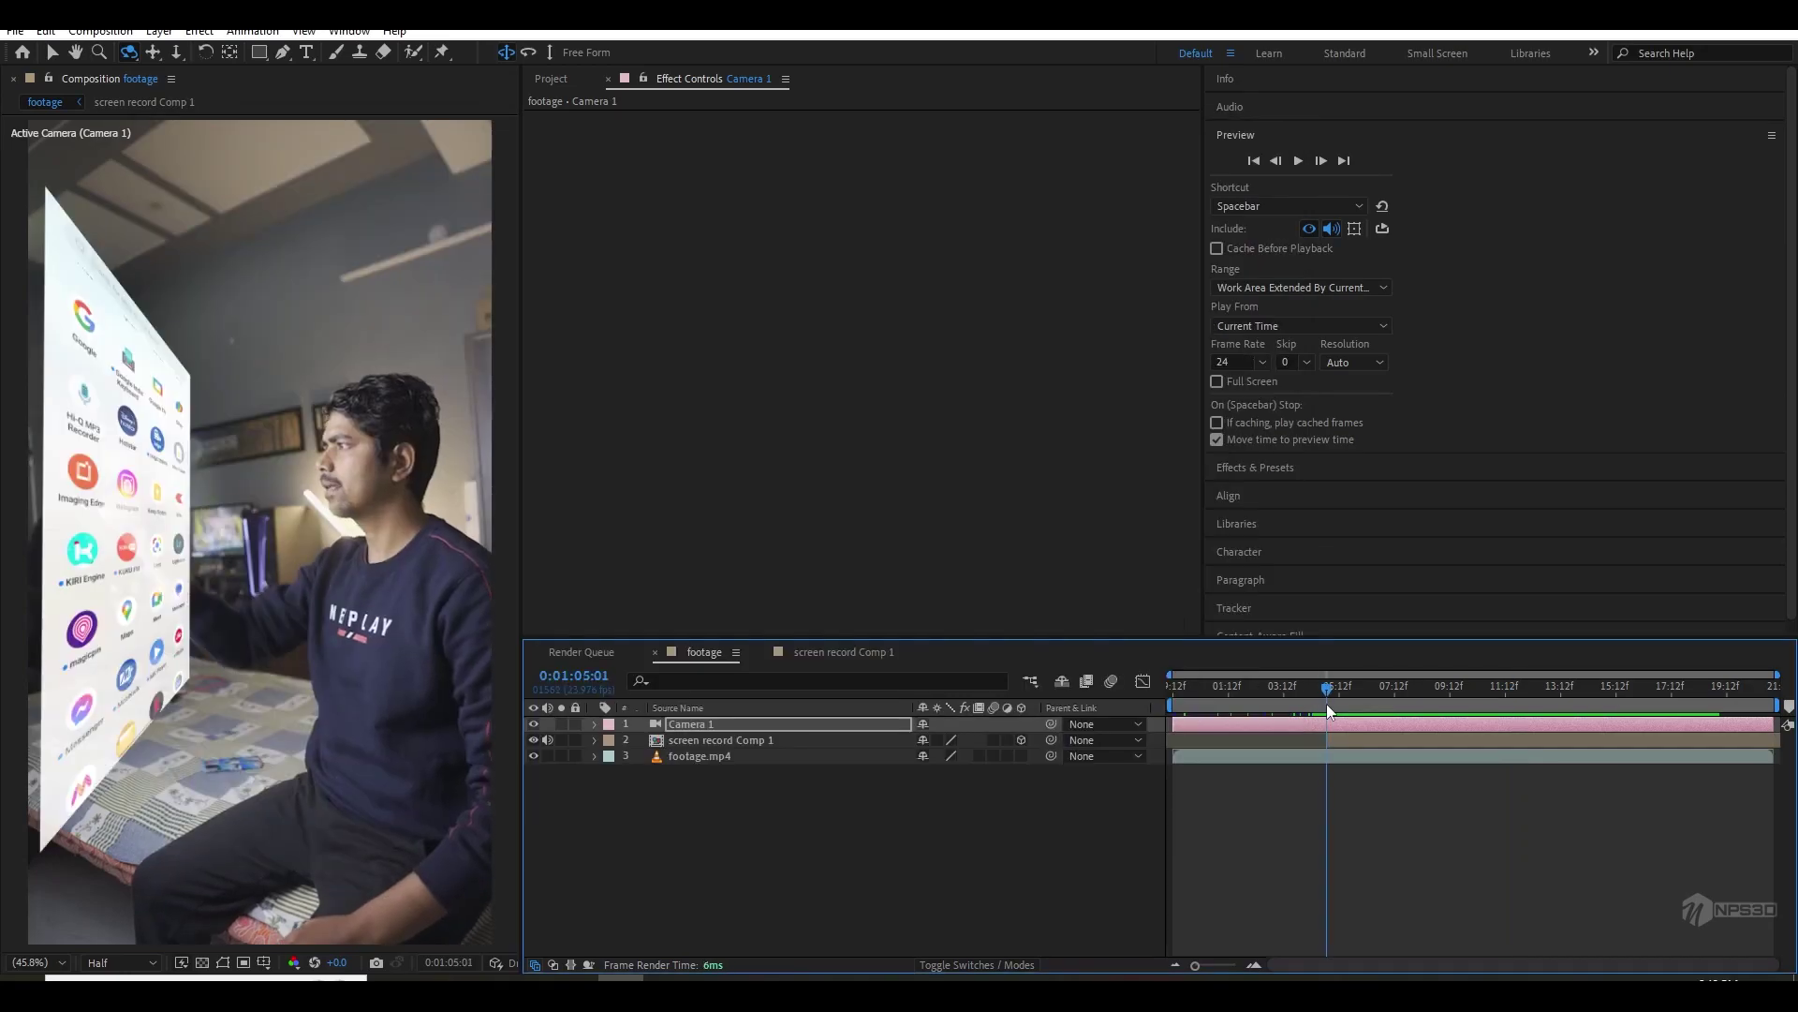
- Pan the camera to shift the floating screen away from the man's hand and check the placement at 0:01:08:22
{"action": "left_click", "coordinate": [803, 741]}
{"action": "key", "text": "F4"}
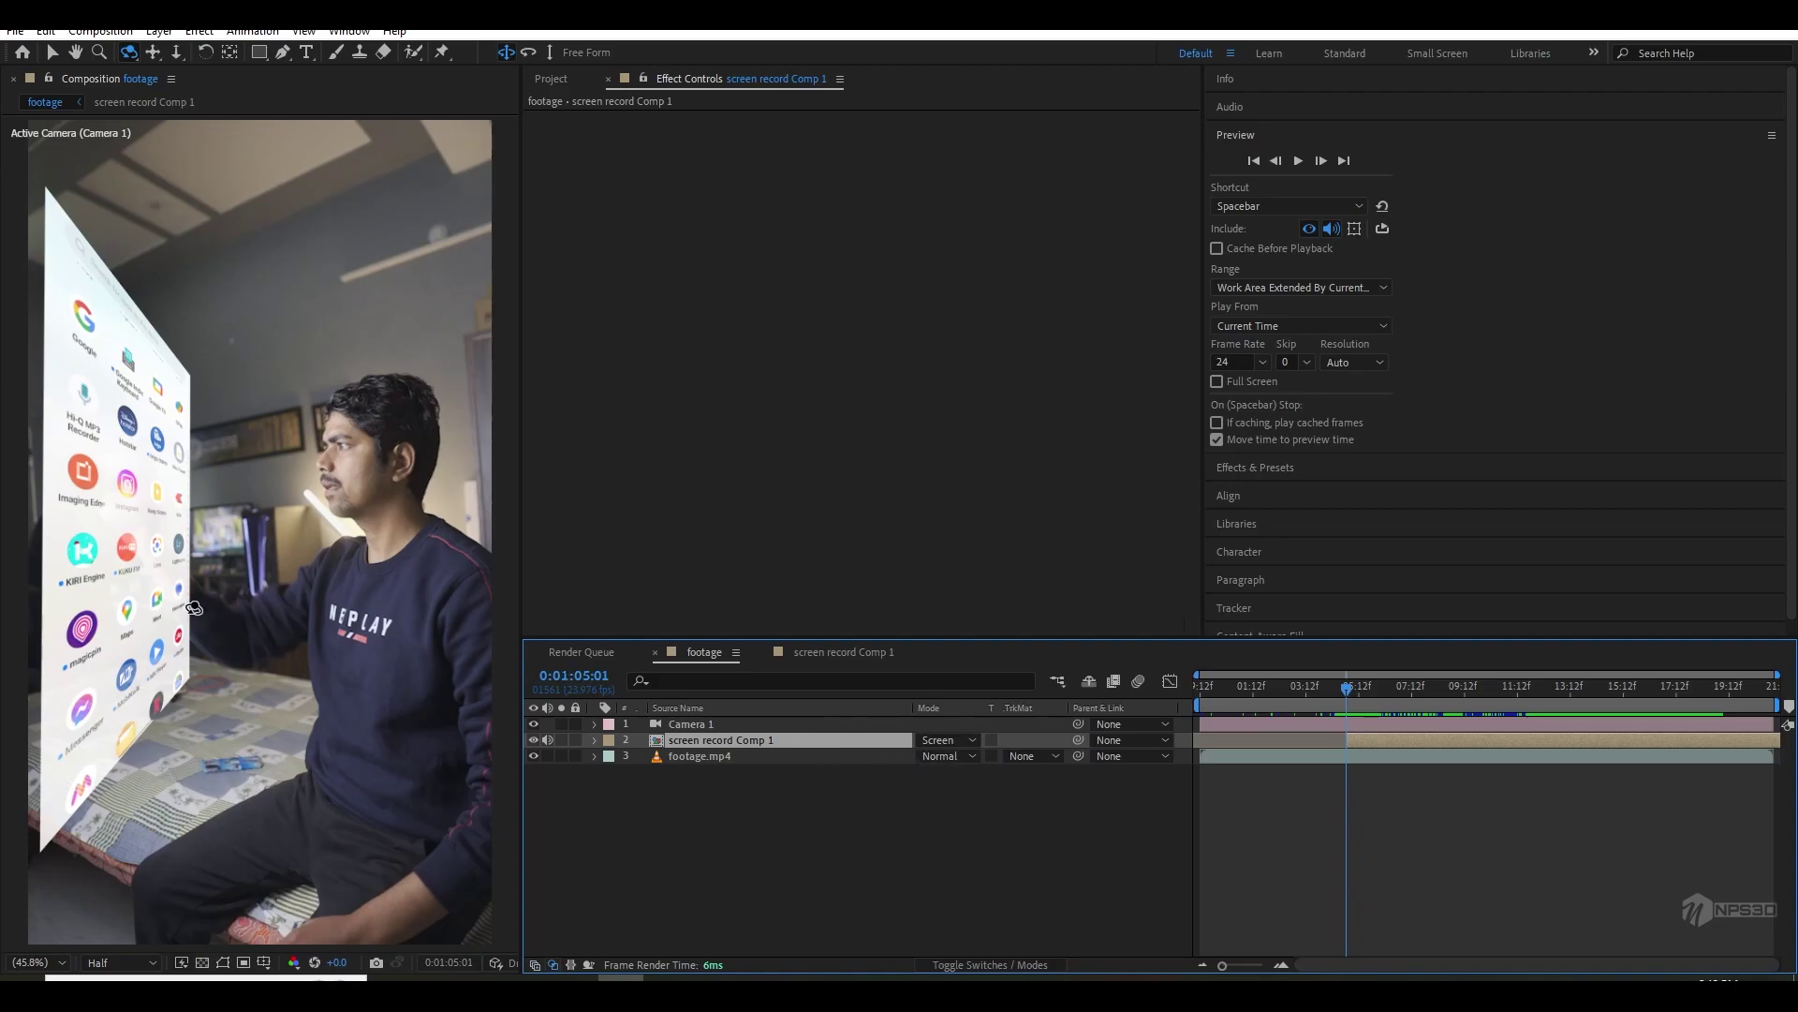
{"action": "left_click_drag", "start_coordinate": [173, 596], "coordinate": [189, 597]}
{"action": "left_click_drag", "start_coordinate": [1443, 691], "coordinate": [1454, 690]}
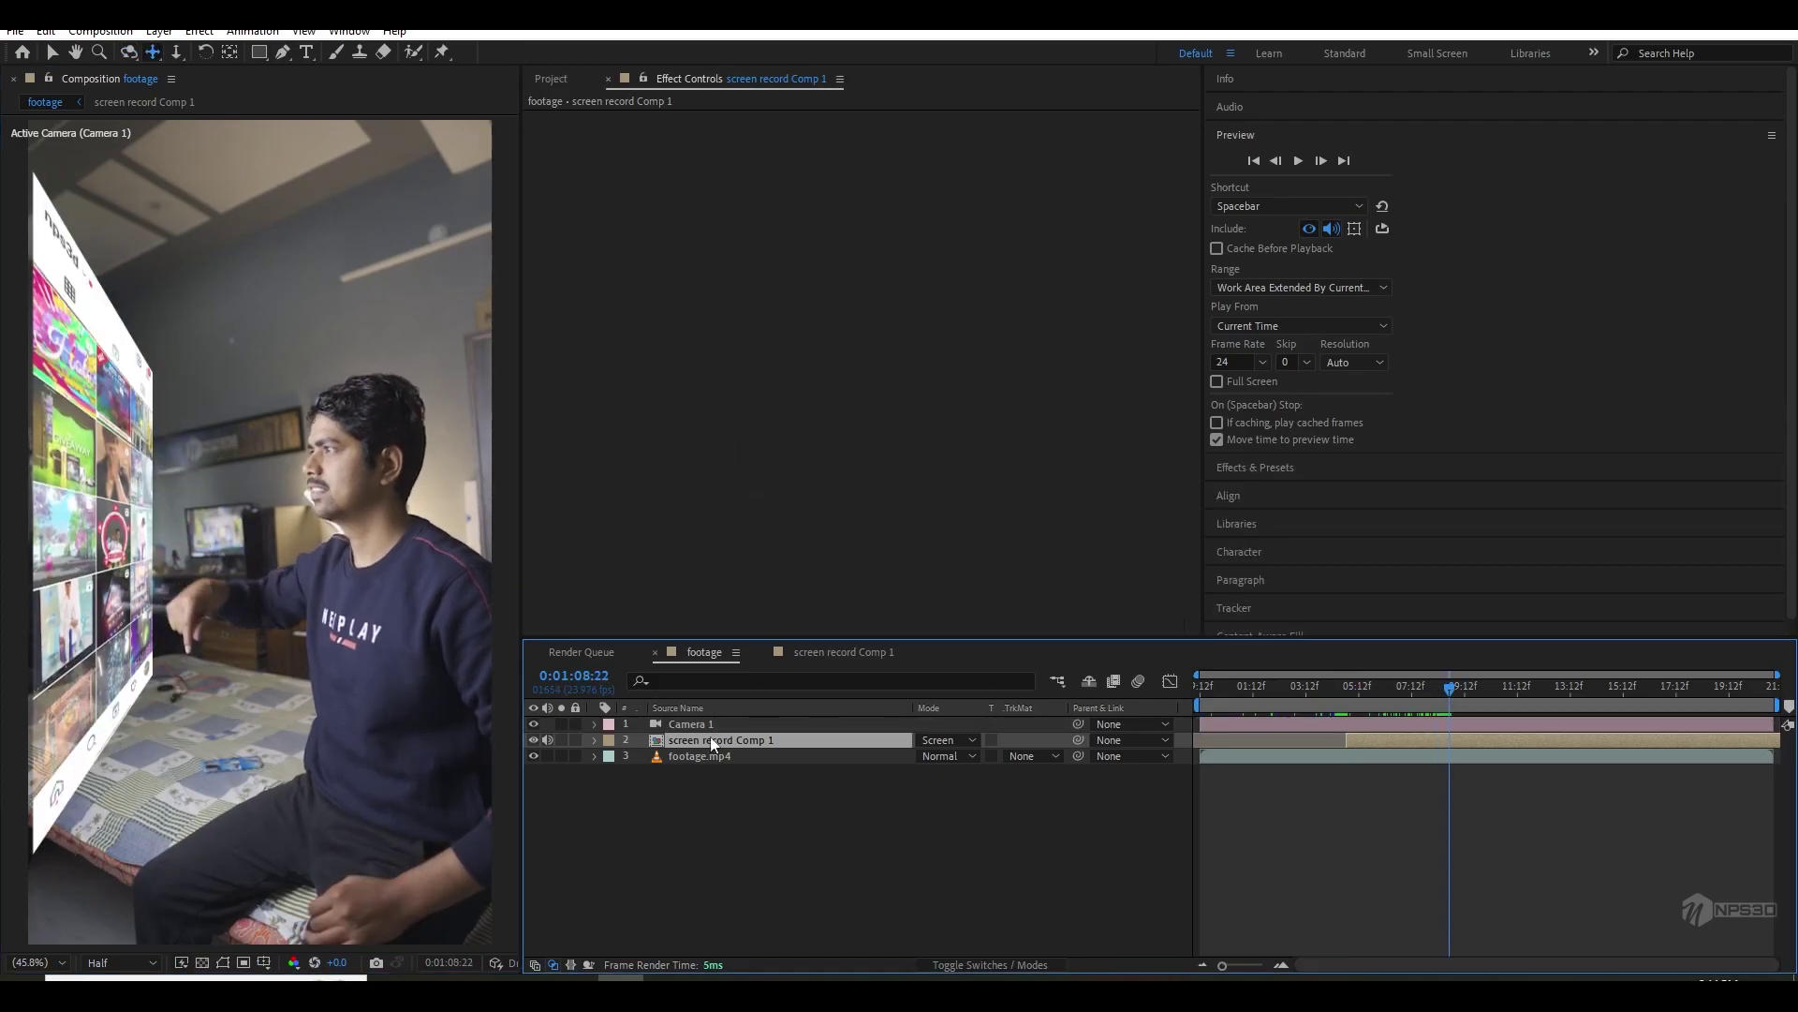
- Keyframe the screen record Comp 1 layer's scale from 0% at 0:01:05:01 to 100% at 0:01:05:03
{"action": "left_click", "coordinate": [1355, 691]}
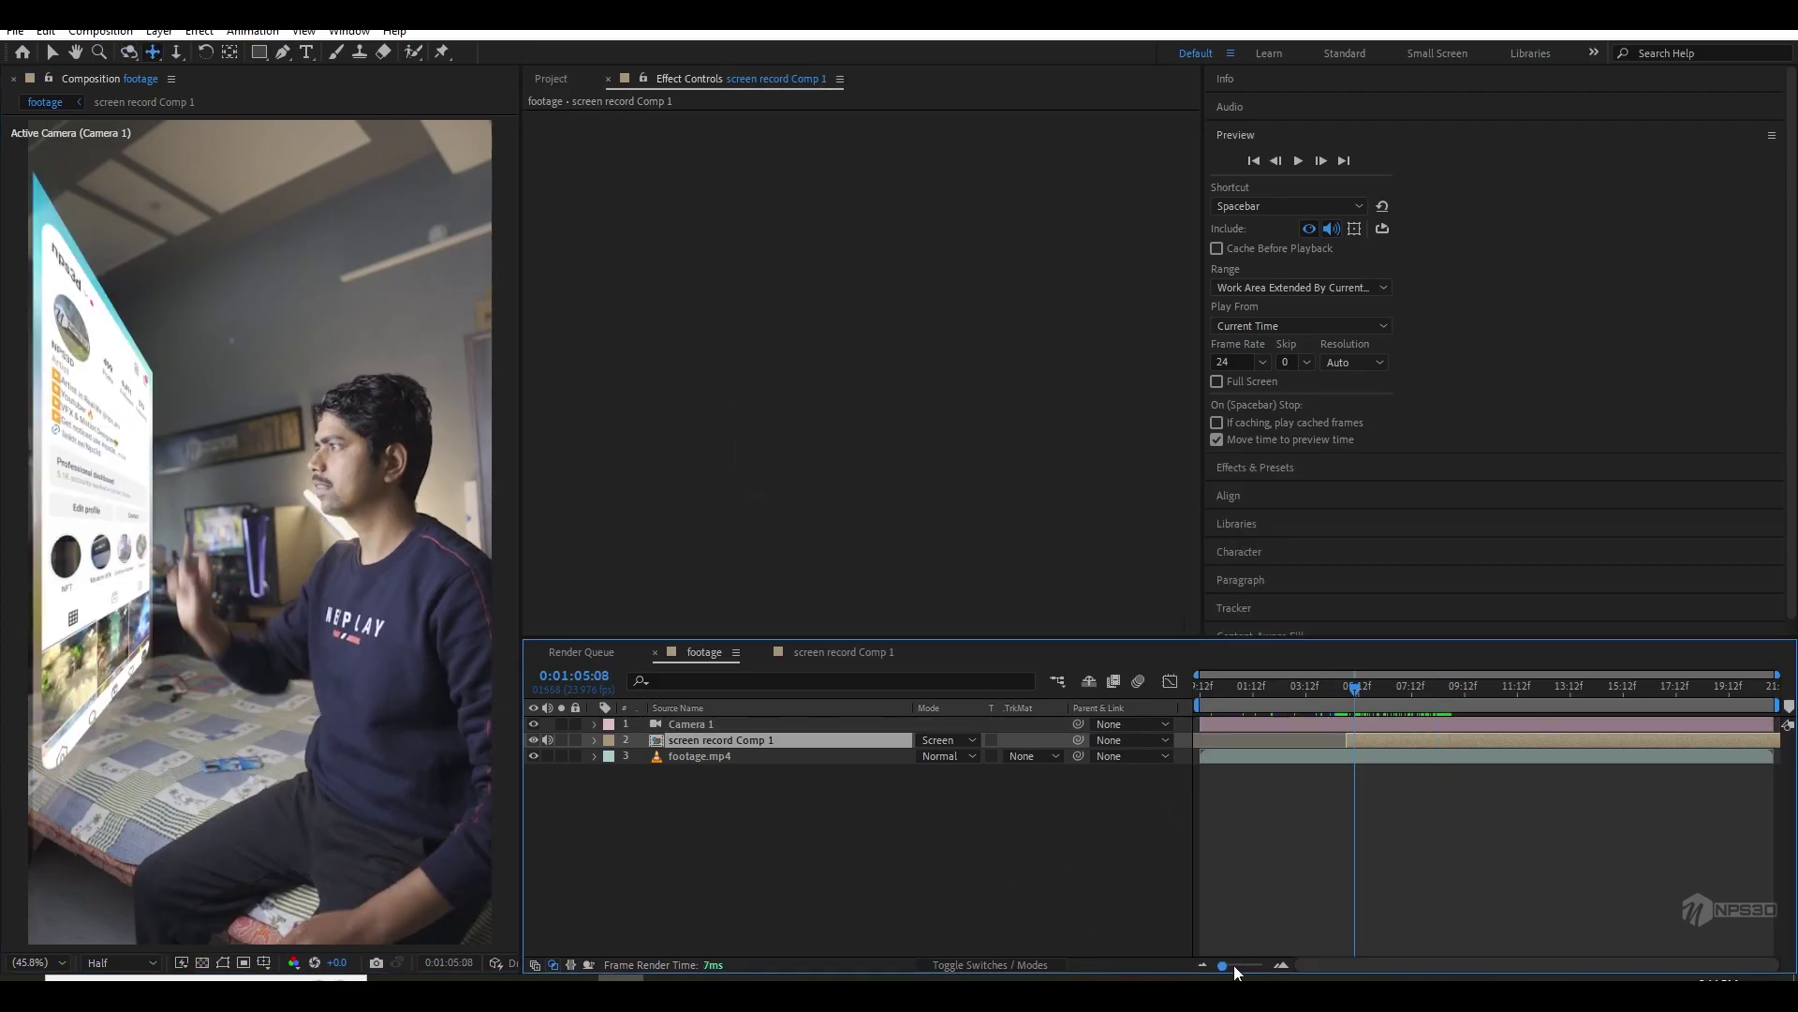
{"action": "left_click_drag", "start_coordinate": [1235, 971], "coordinate": [1245, 963]}
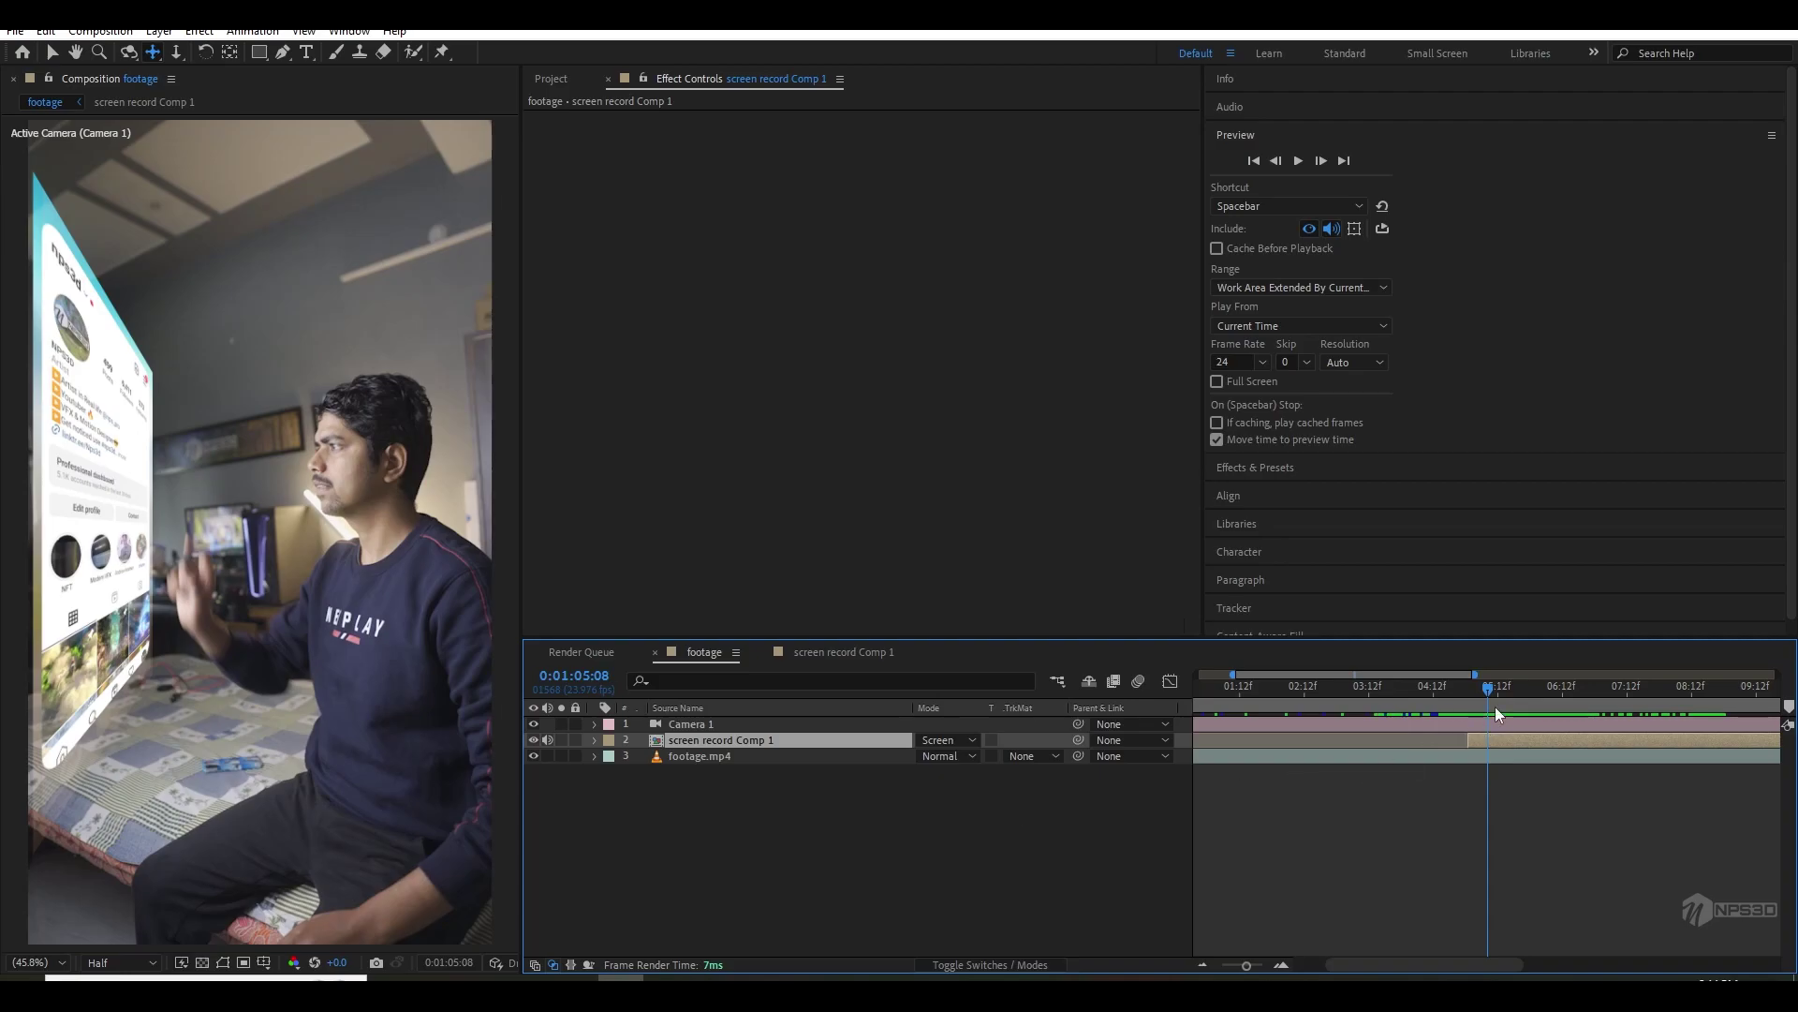
{"action": "left_click_drag", "start_coordinate": [1485, 687], "coordinate": [1470, 687]}
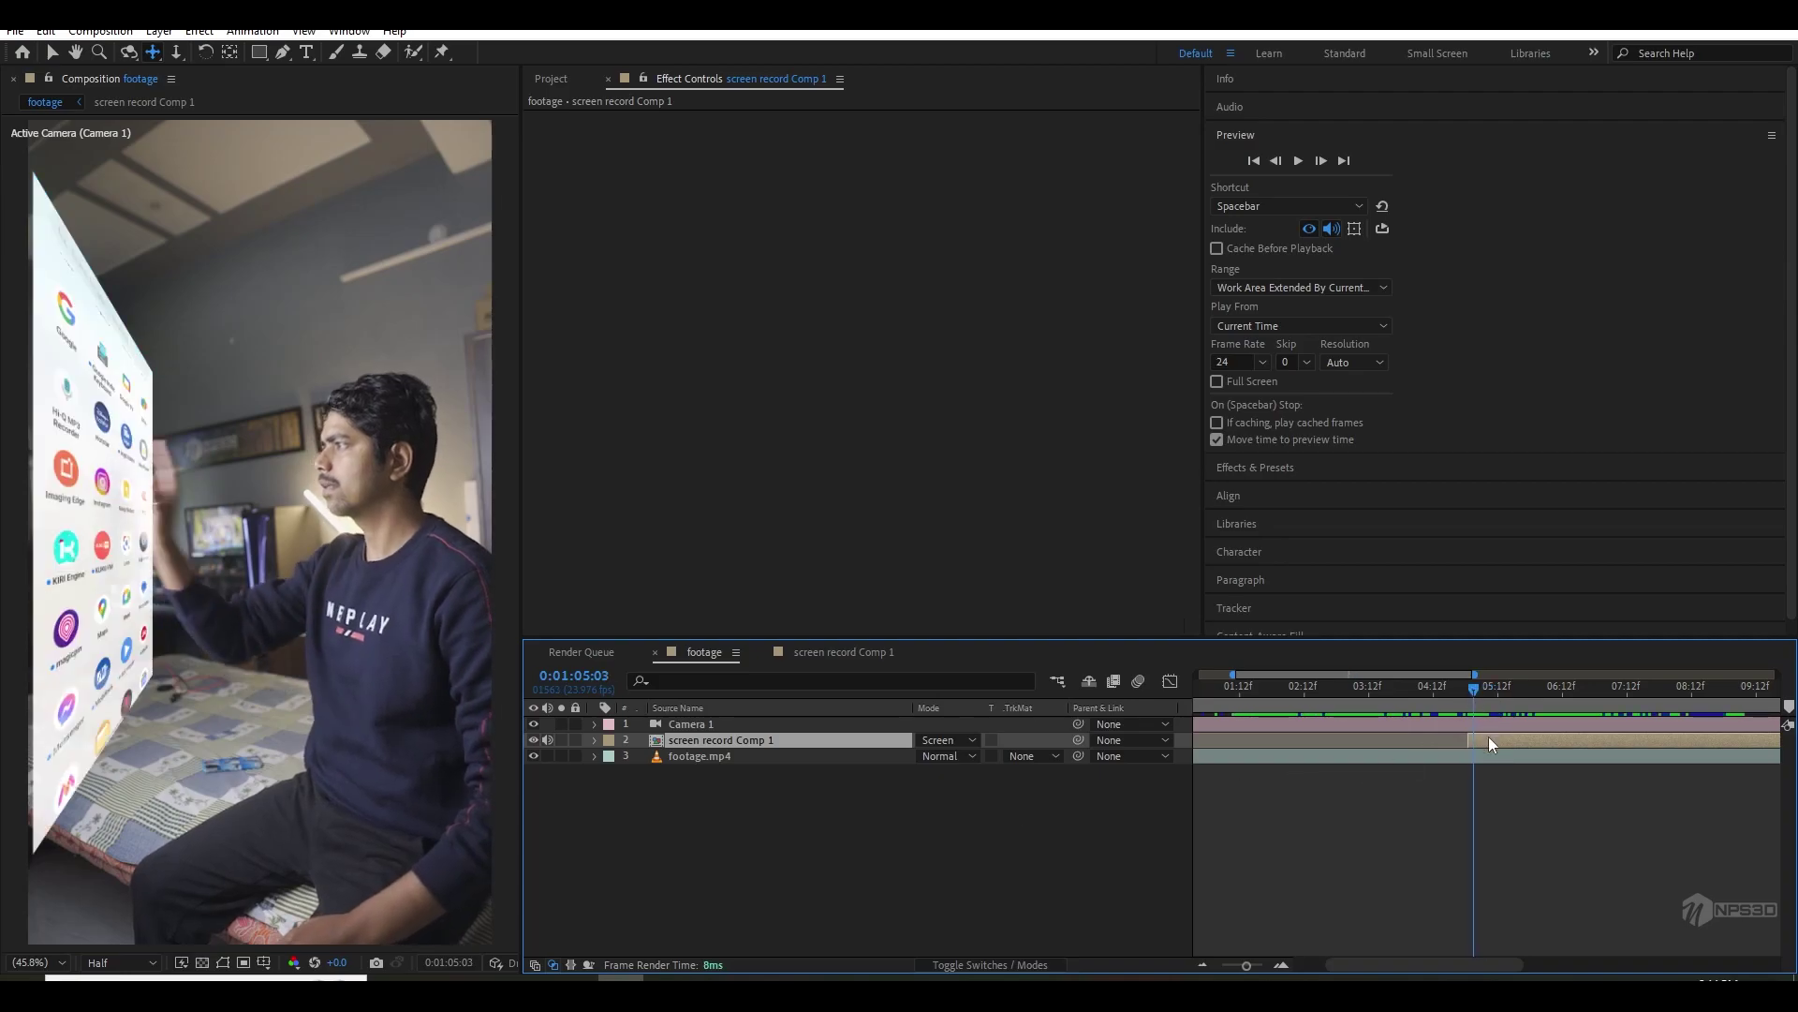
{"action": "key", "text": "s"}
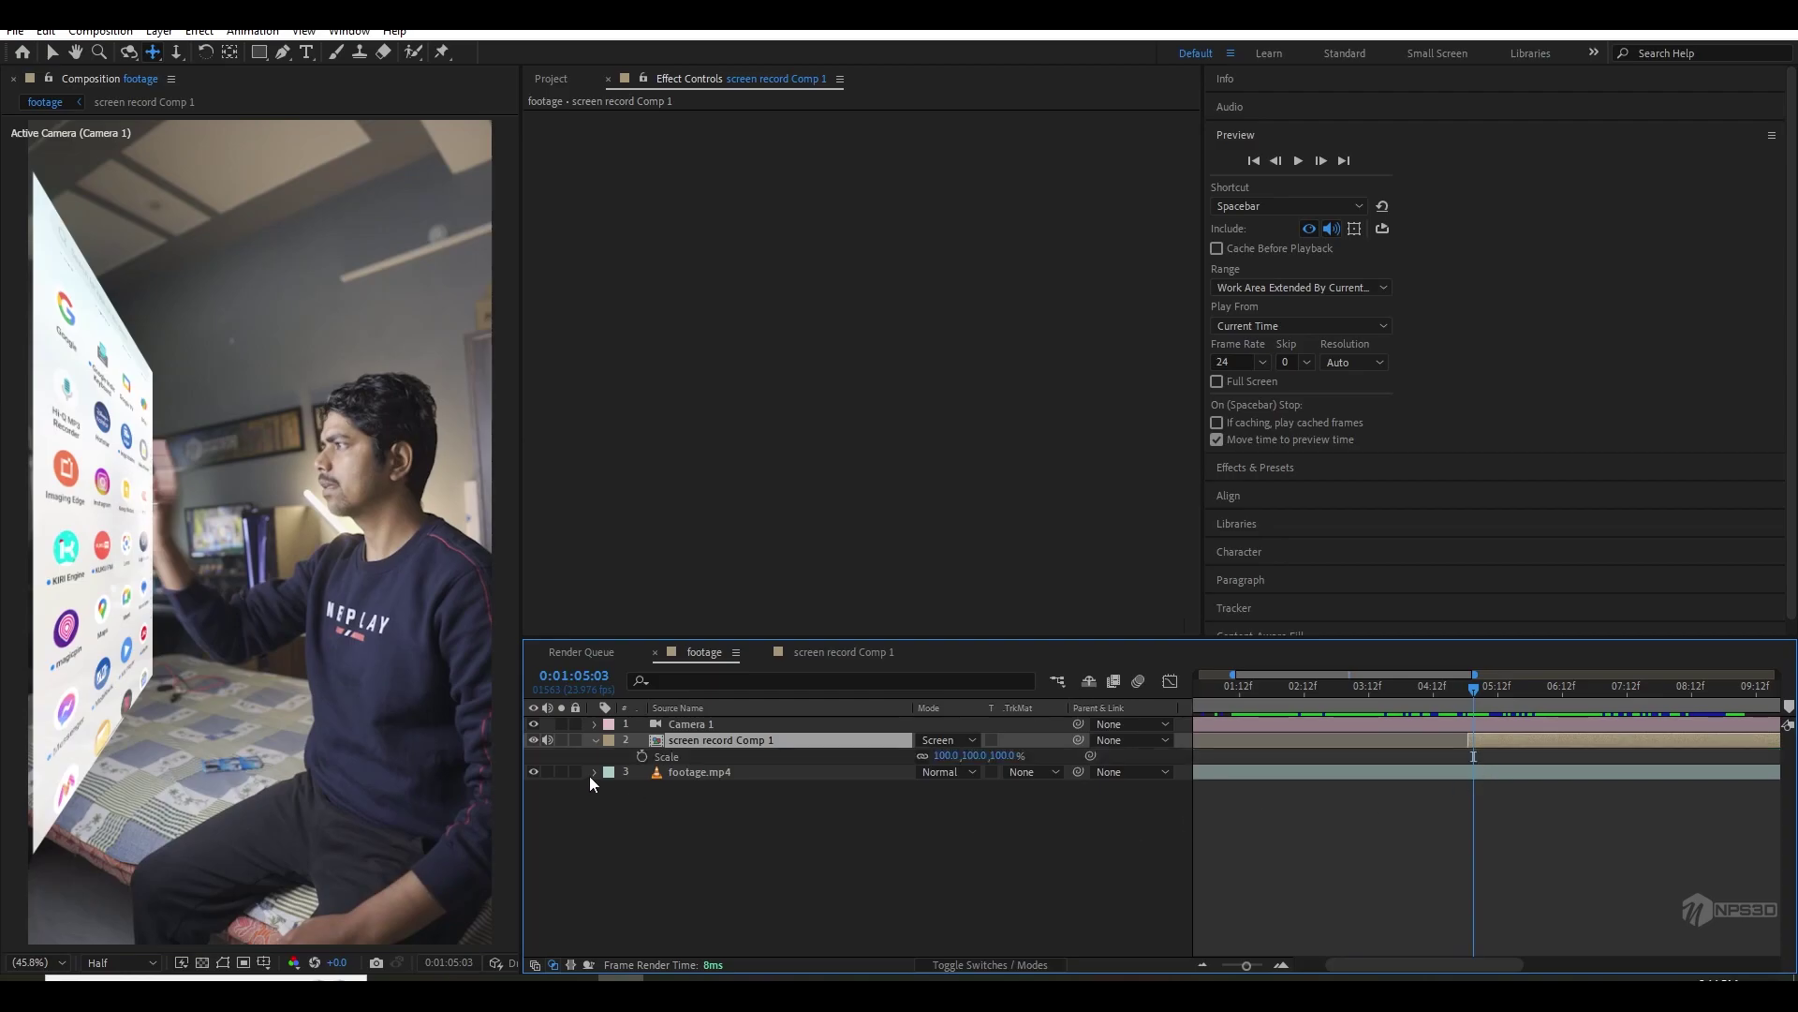
{"action": "left_click", "coordinate": [641, 756]}
{"action": "left_click", "coordinate": [1467, 687]}
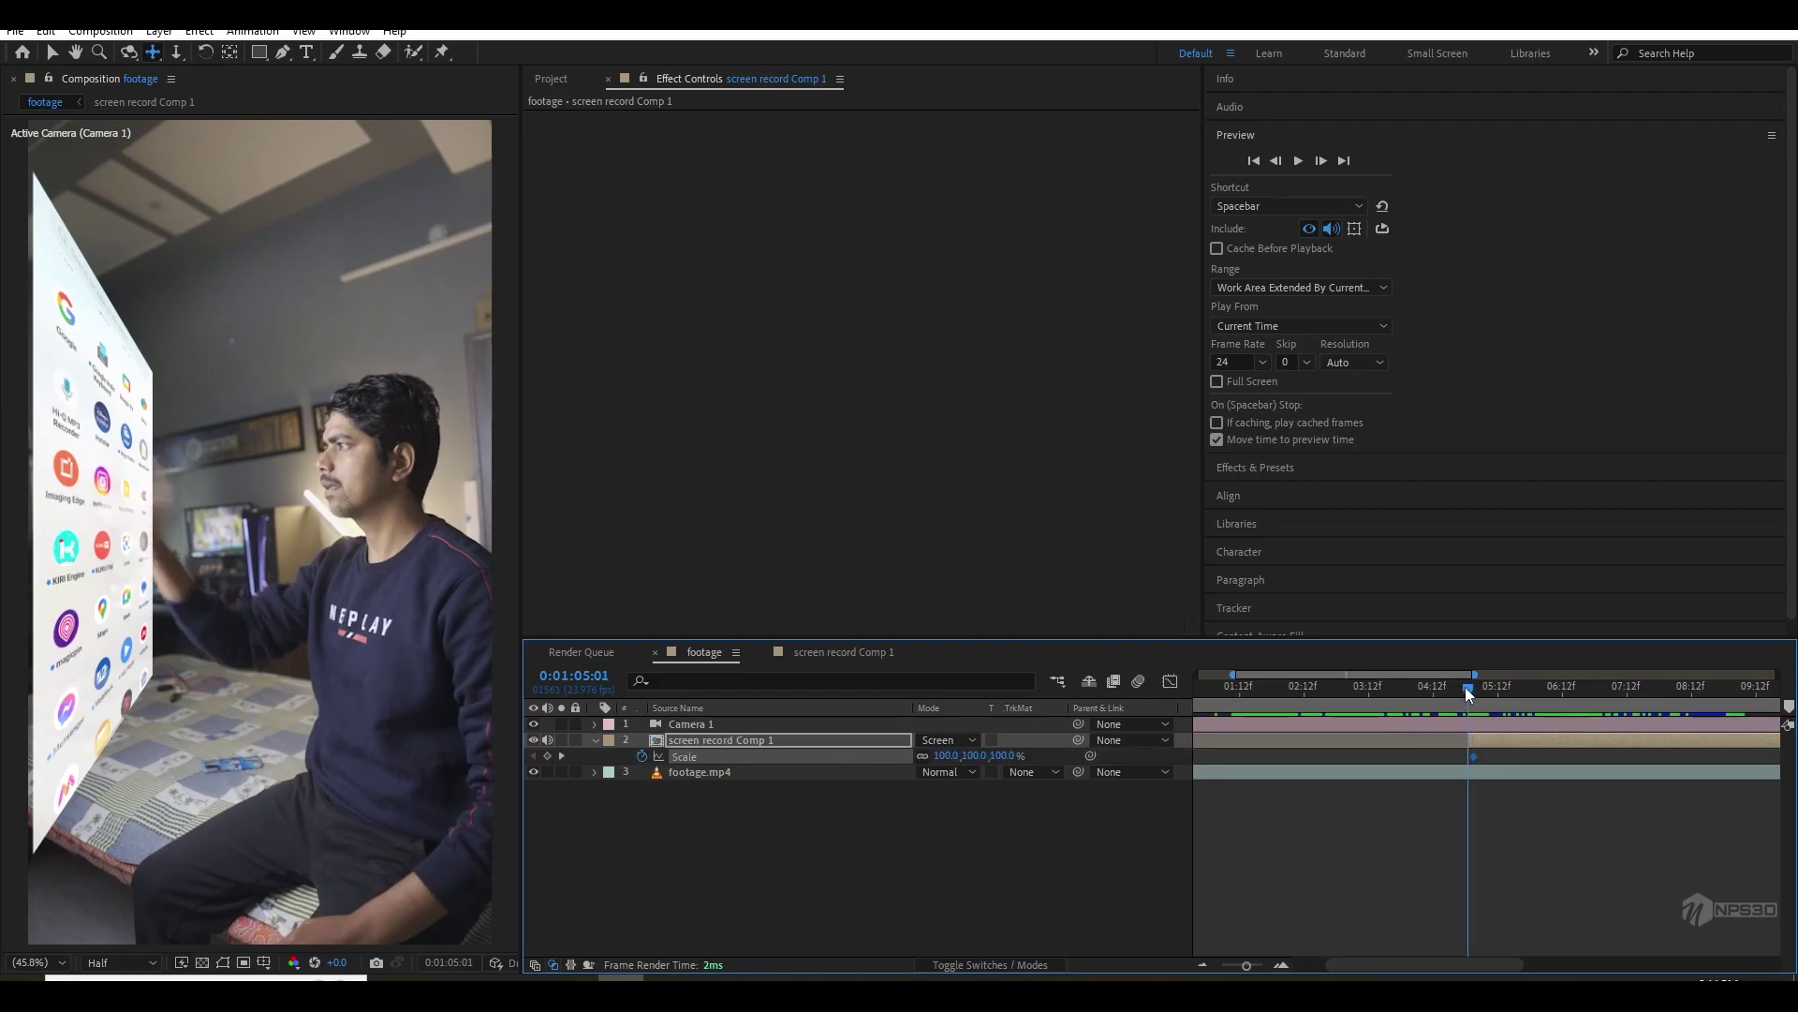
{"action": "left_click_drag", "start_coordinate": [948, 757], "coordinate": [1504, 767]}
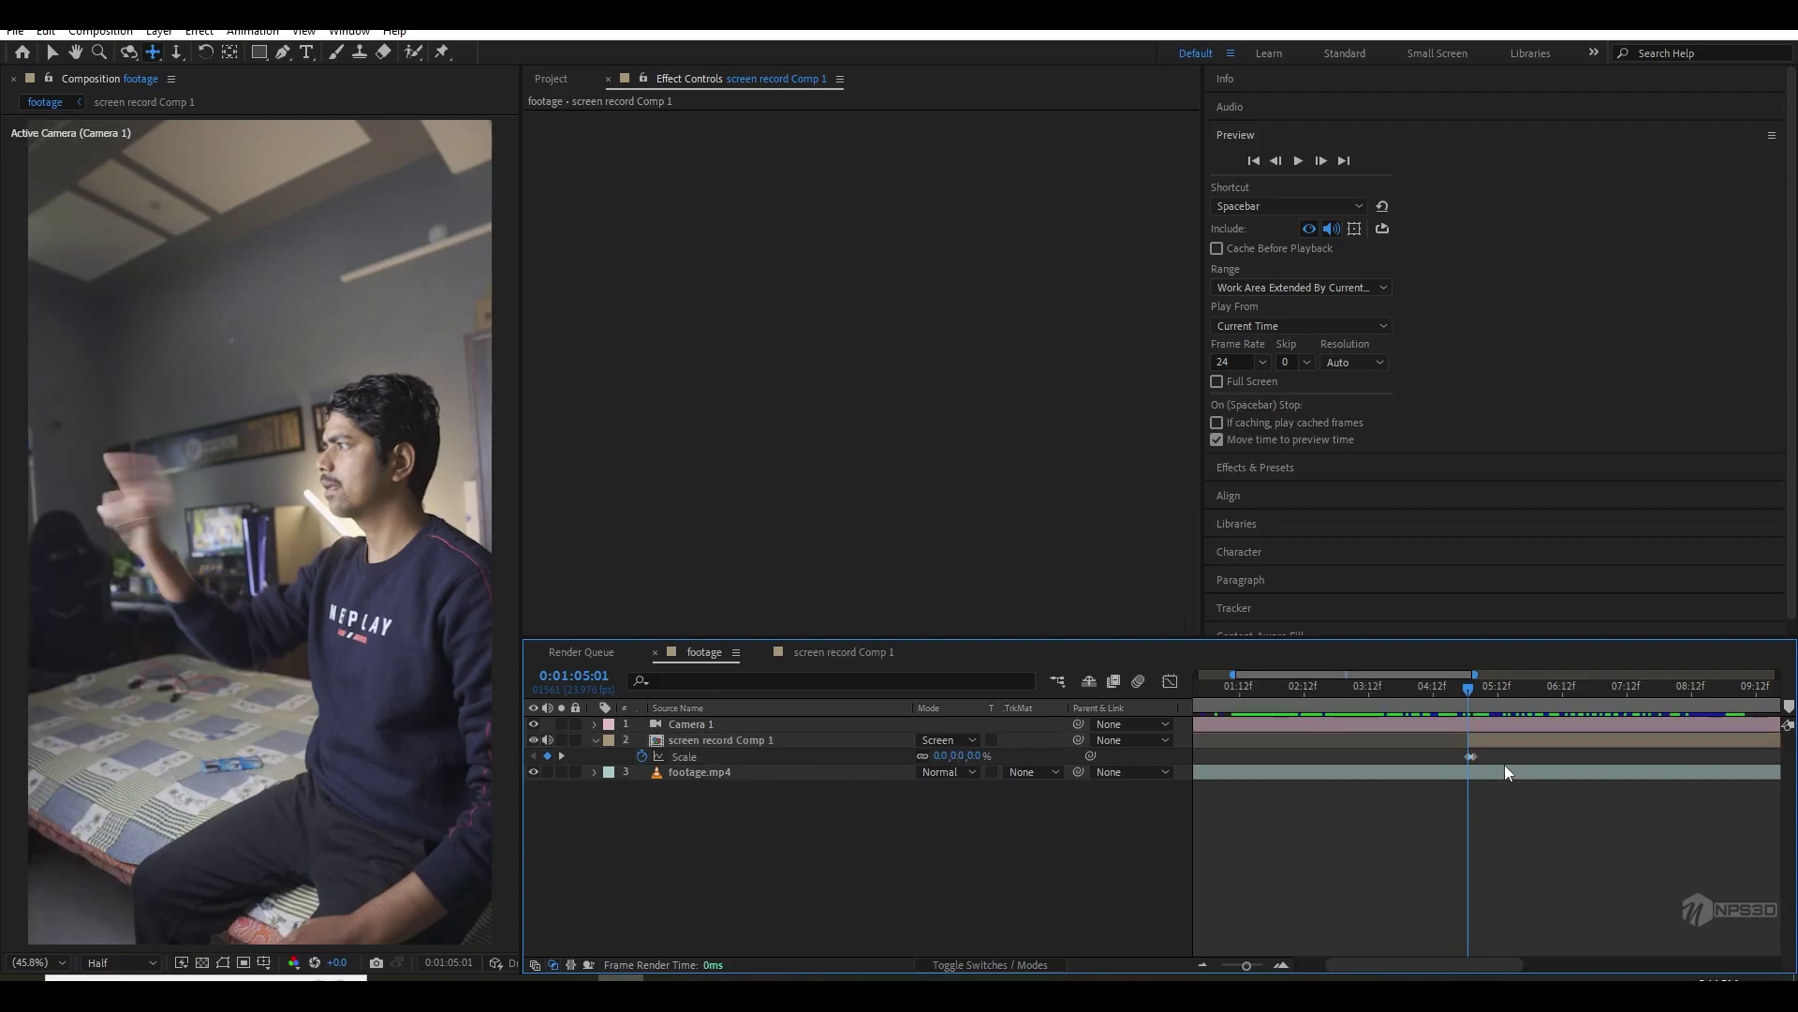
- Apply Easy Ease to both scale keyframes, adjust the animation curve and preview the screen's pop-in
{"action": "left_click_drag", "start_coordinate": [1246, 965], "coordinate": [1260, 965]}
{"action": "left_click", "coordinate": [1448, 699]}
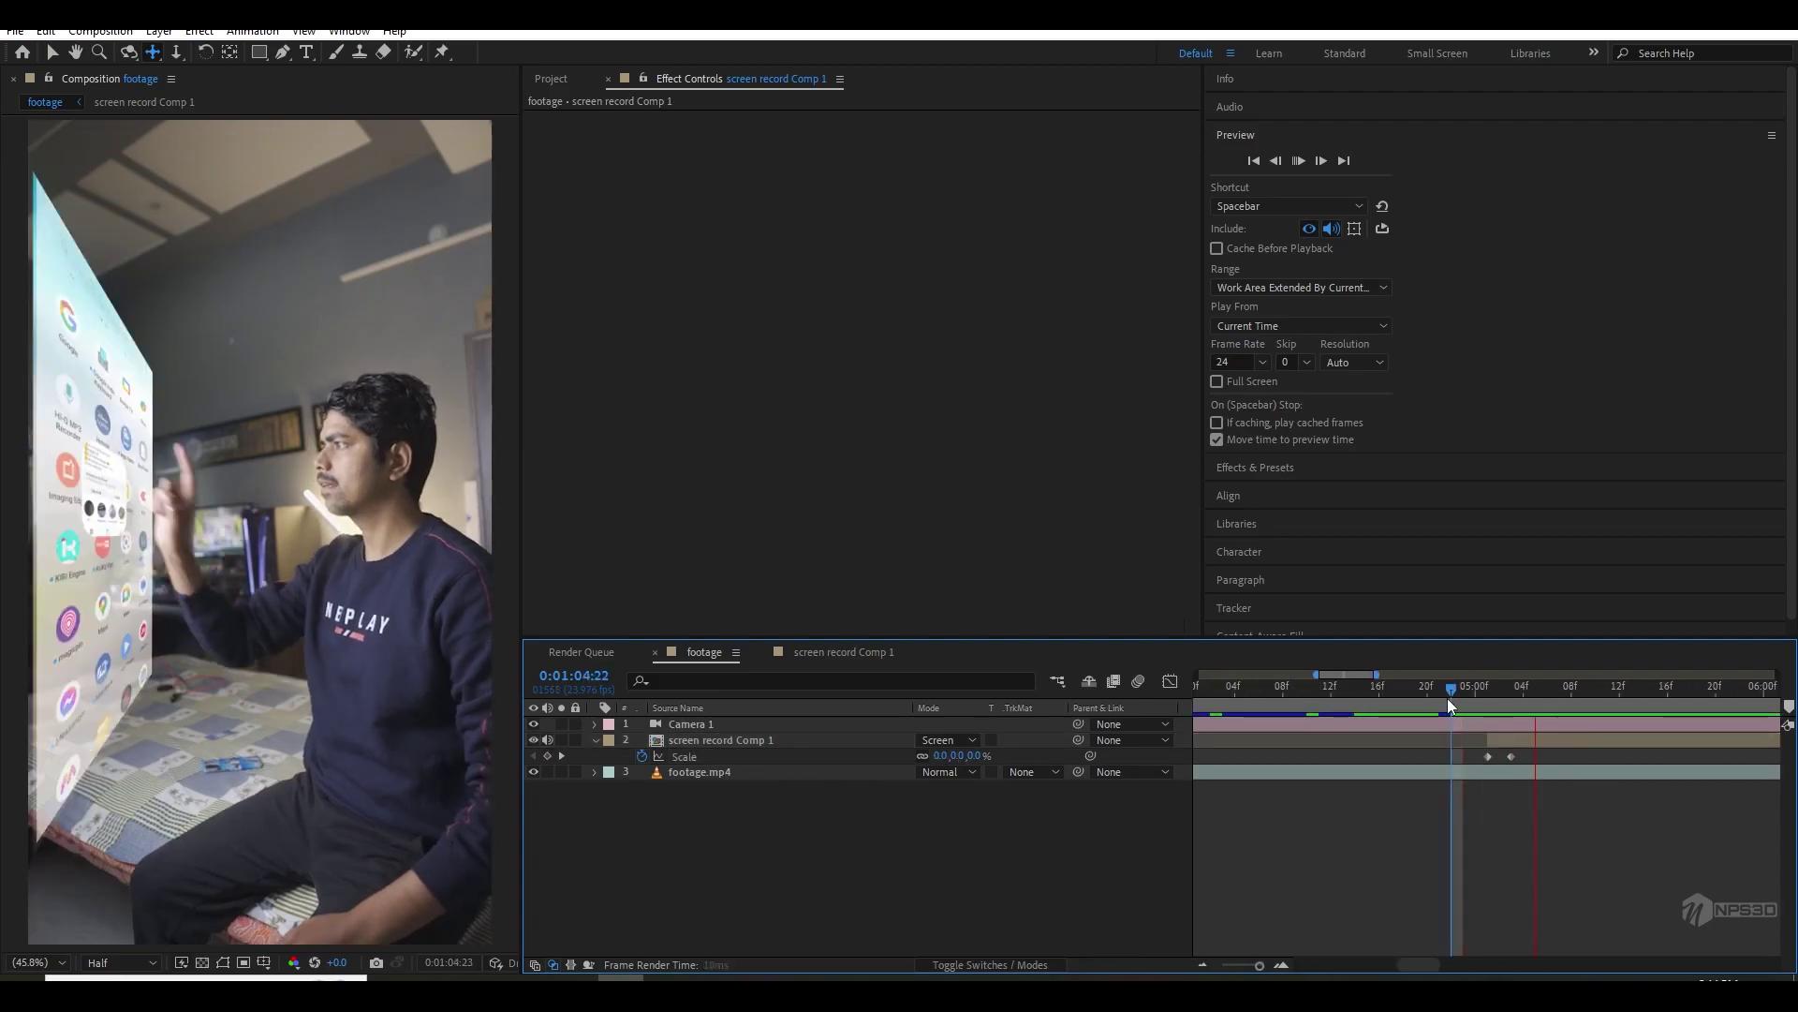
{"action": "left_click_drag", "start_coordinate": [1447, 699], "coordinate": [1469, 760]}
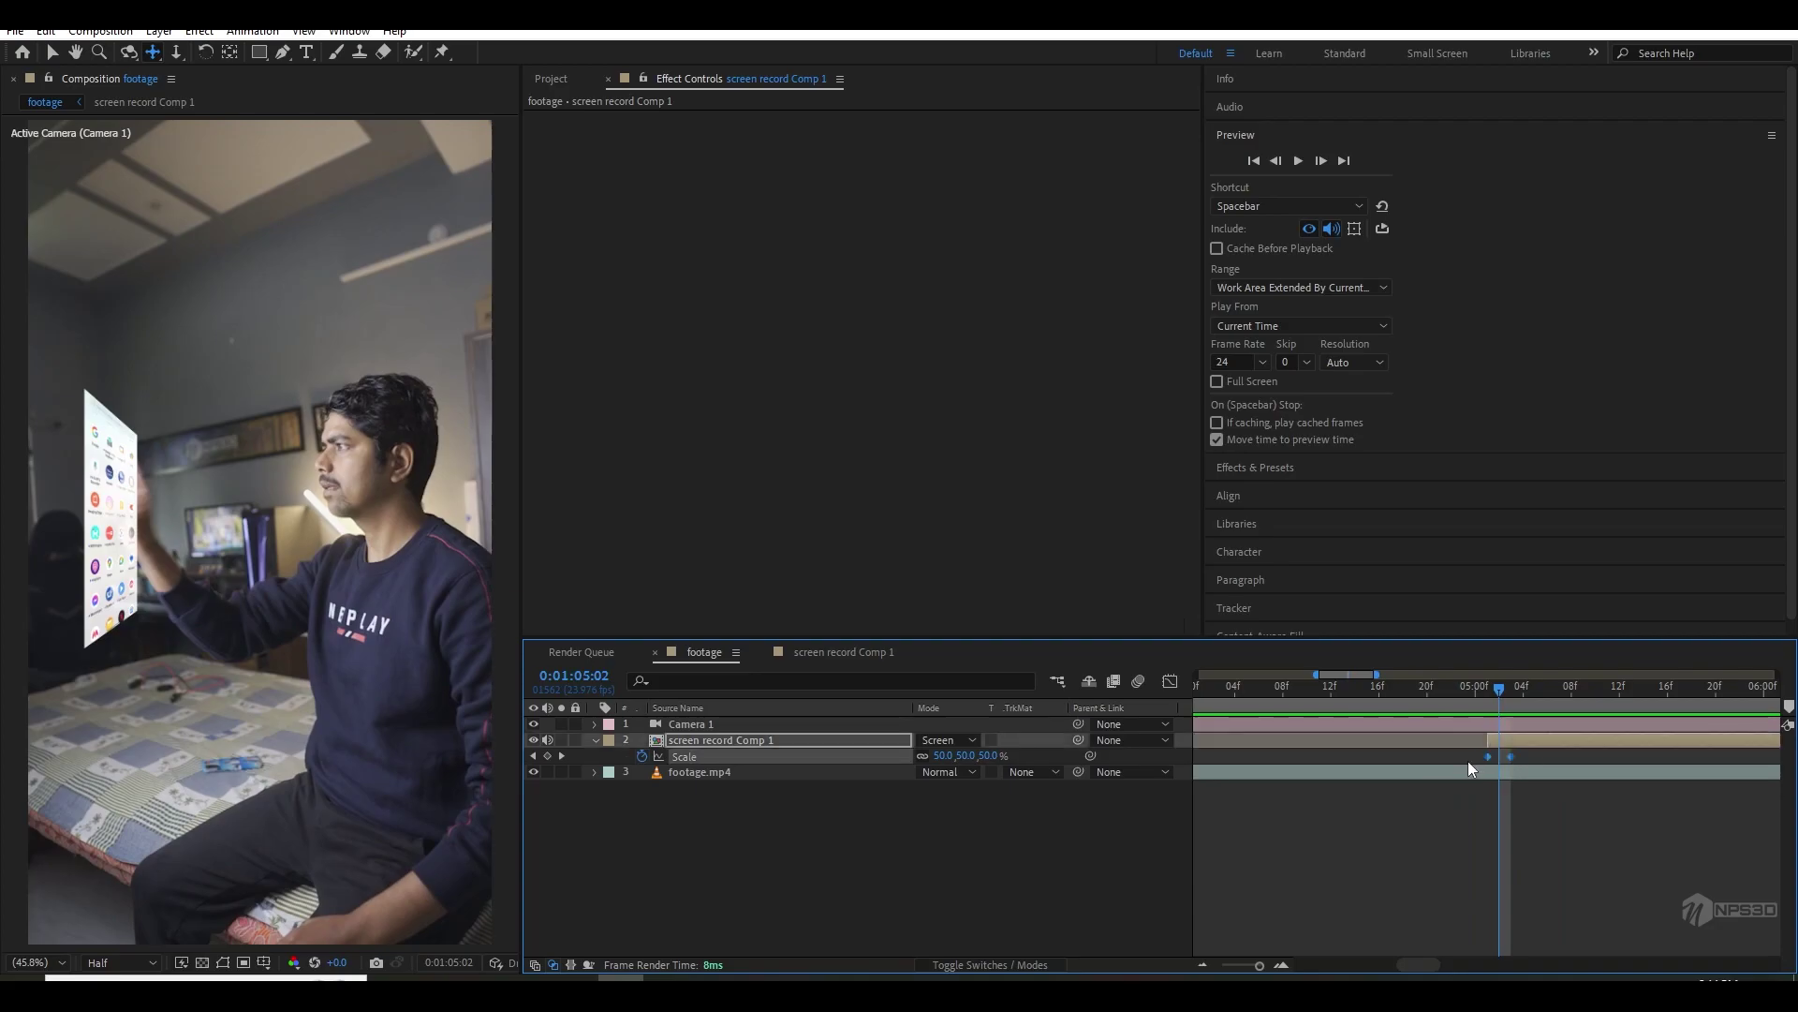
{"action": "key", "text": "F9"}
{"action": "left_click", "coordinate": [1171, 681]}
{"action": "left_click_drag", "start_coordinate": [1592, 876], "coordinate": [1497, 914]}
{"action": "left_click", "coordinate": [1169, 682]}
{"action": "key", "text": "space"}
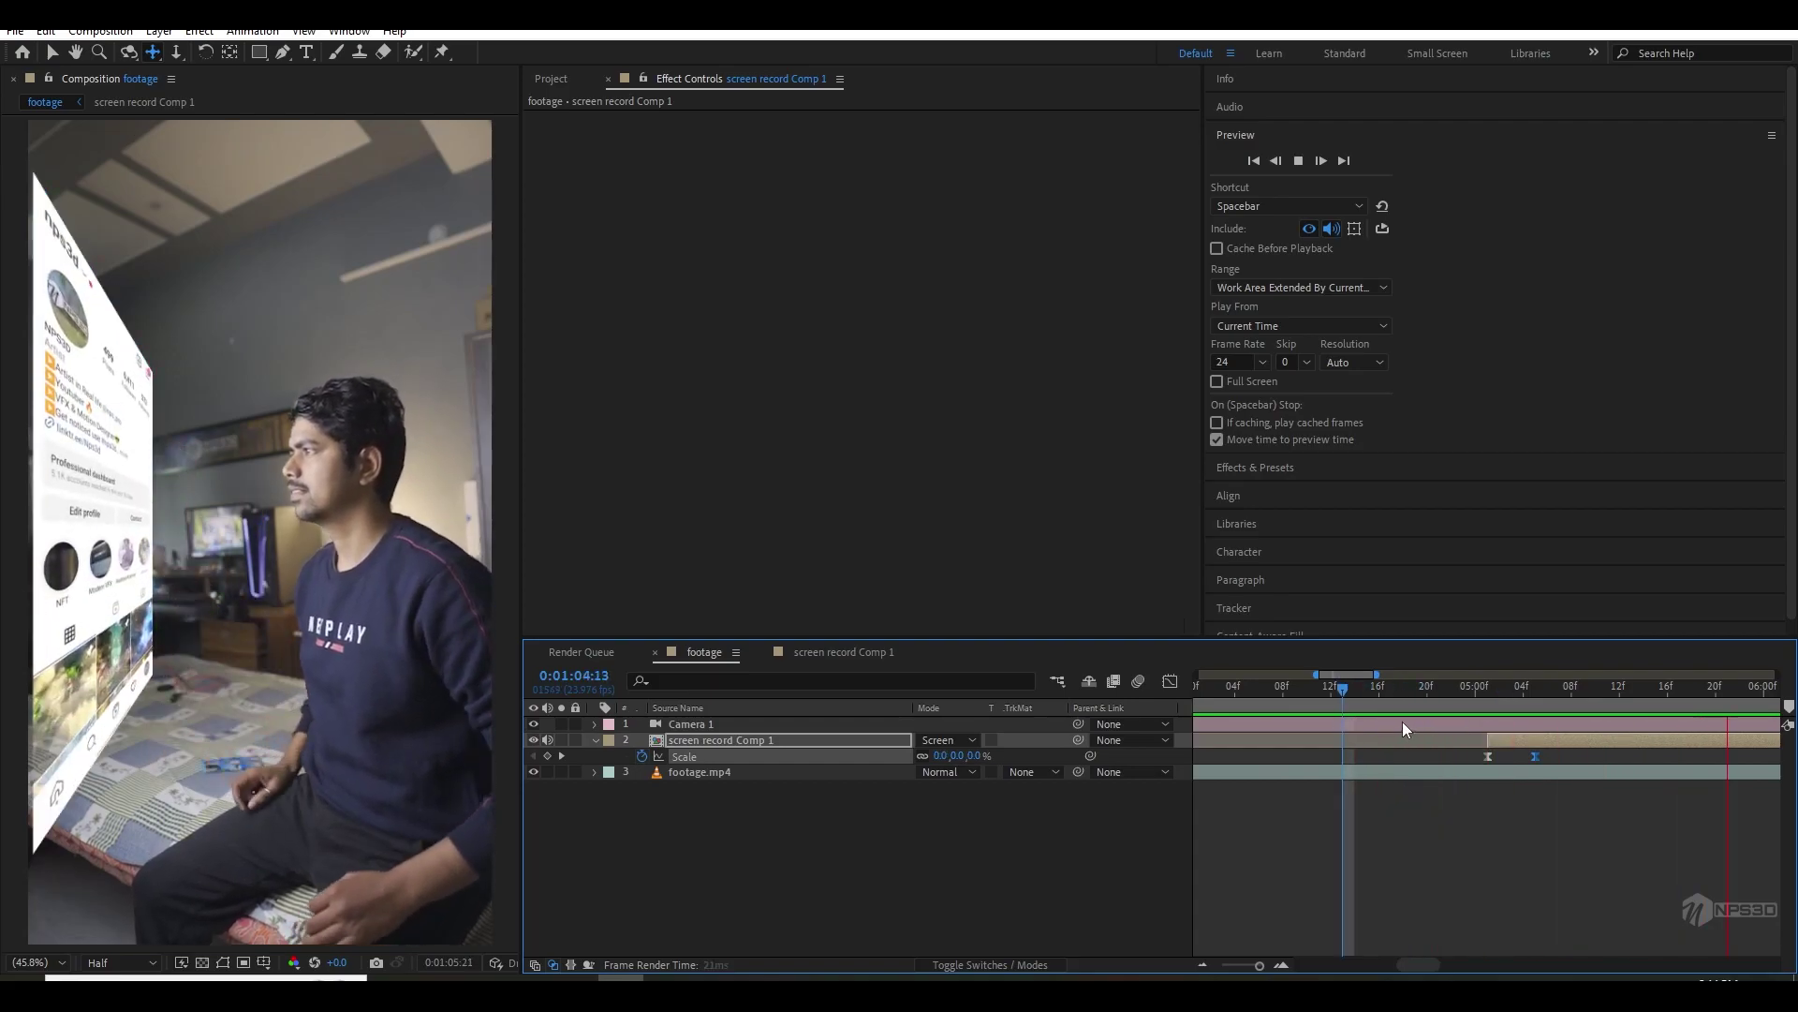
{"action": "key", "text": "space"}
- Open screen record Comp 1, add a composition marker at about 12 seconds and move the playhead to 0:00:09:33
{"action": "key", "text": "semicolon"}
{"action": "left_click_drag", "start_coordinate": [1354, 693], "coordinate": [1425, 690]}
{"action": "key", "text": "v"}
{"action": "double_click", "coordinate": [1424, 742]}
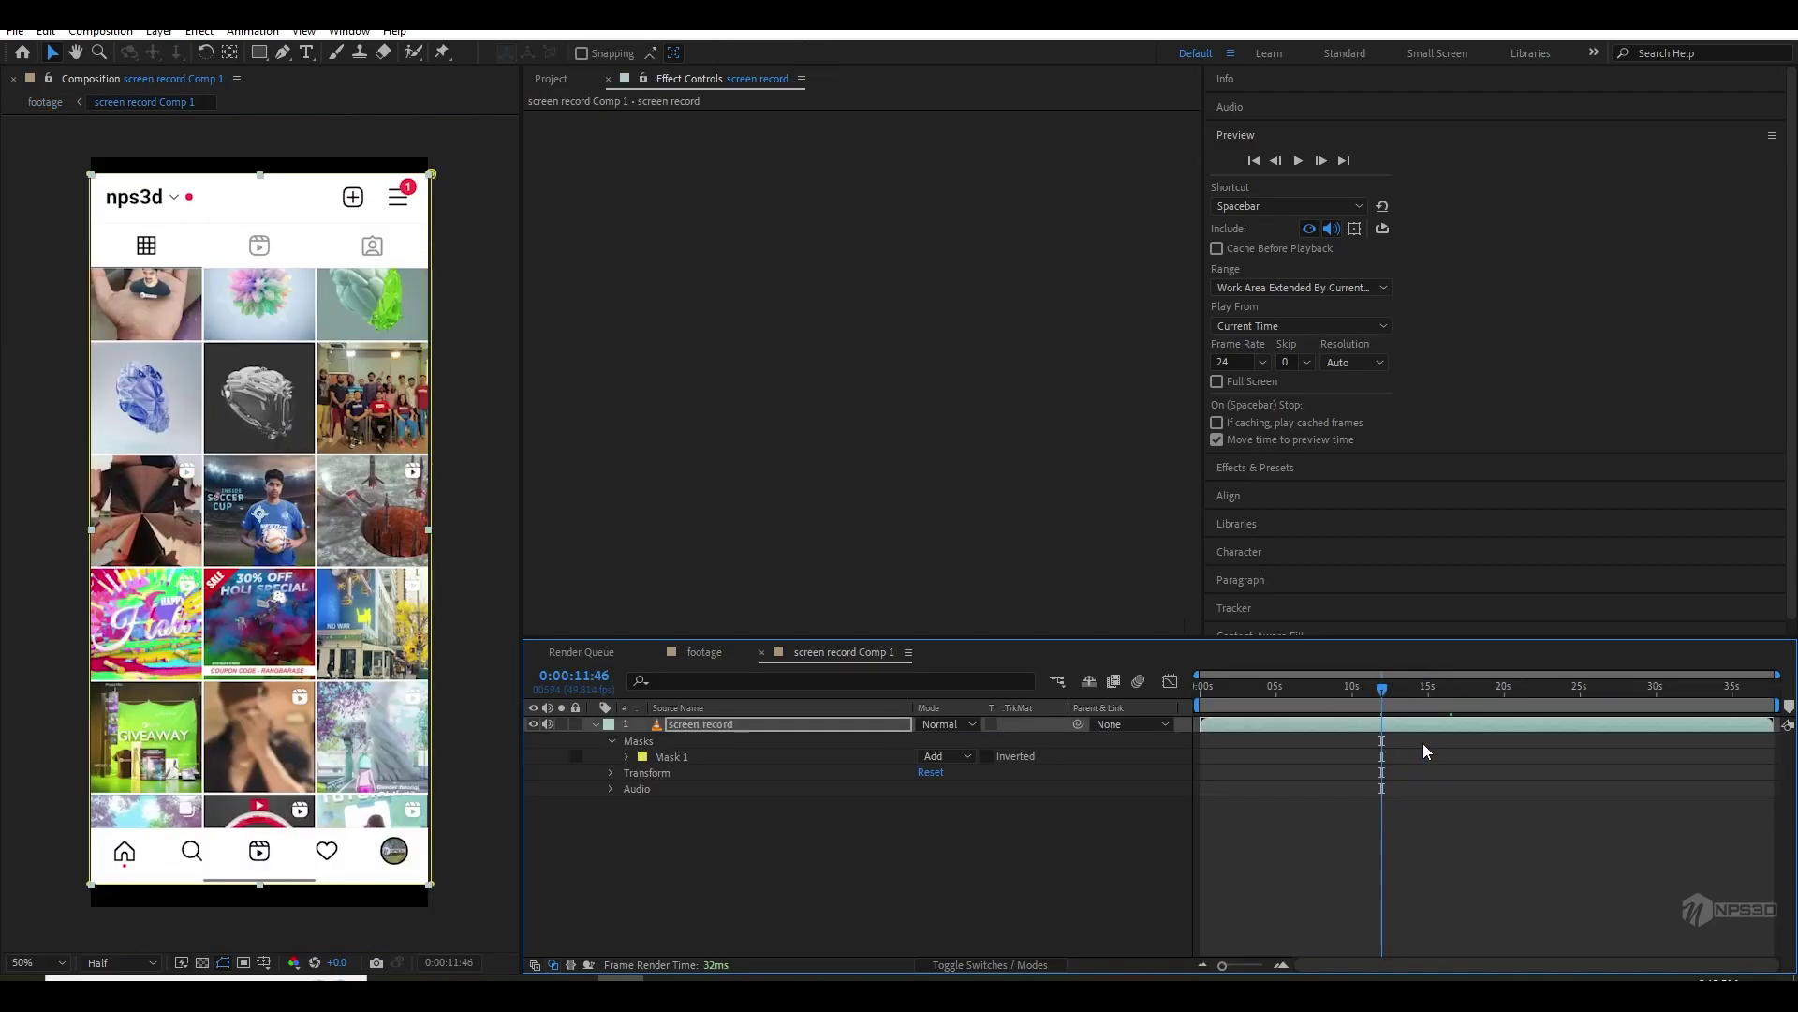
{"action": "mouse_move", "coordinate": [1789, 712]}
{"action": "left_mouse_down"}
{"action": "mouse_move", "coordinate": [1385, 716]}
{"action": "mouse_move", "coordinate": [1370, 691]}
{"action": "mouse_move", "coordinate": [1319, 692]}
{"action": "mouse_move", "coordinate": [1347, 694]}
{"action": "left_mouse_up"}
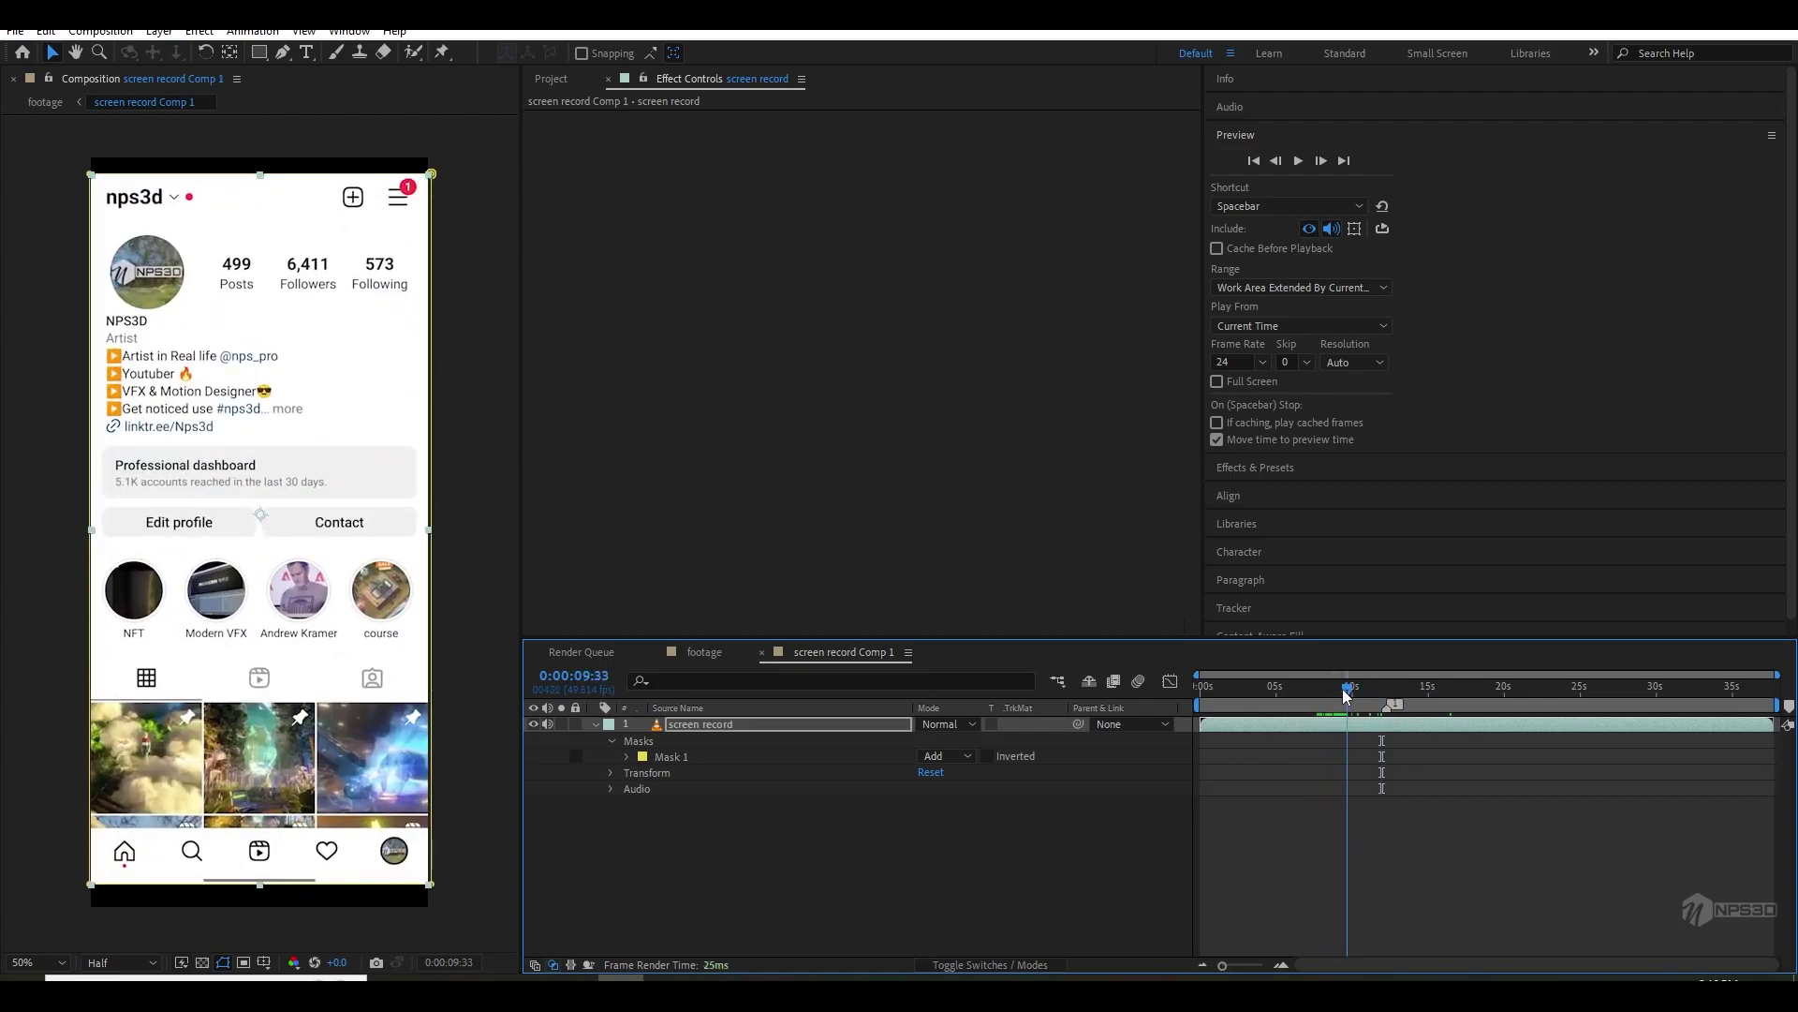
- Split the screen record layer at 0:00:09:33 and again shortly after, and start the last piece at the marker
{"action": "key", "text": "ctrl+shift+d"}
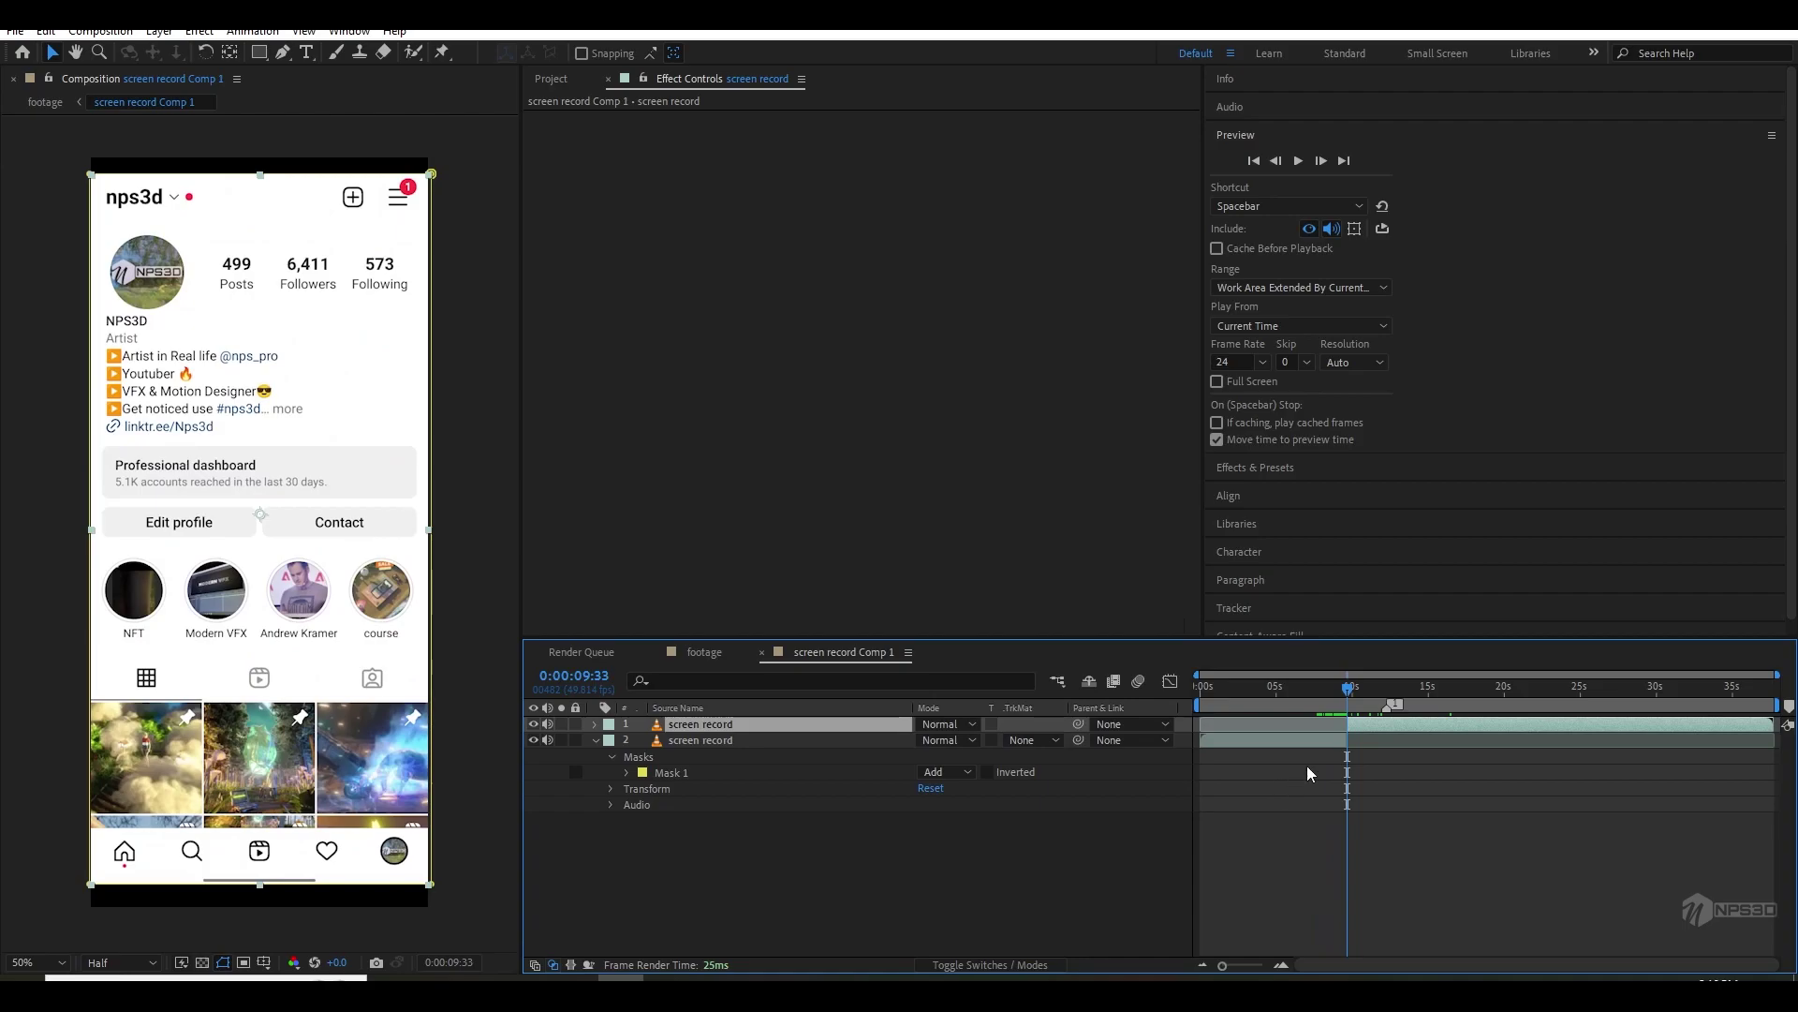
{"action": "left_click_drag", "start_coordinate": [1349, 689], "coordinate": [1585, 730]}
{"action": "key", "text": "ctrl+shift+d"}
{"action": "key", "text": "="}
{"action": "key", "text": "="}
- Freeze the short middle screen record segment at 0:00:09:49 and extend its end to the marker
{"action": "left_click", "coordinate": [1418, 742]}
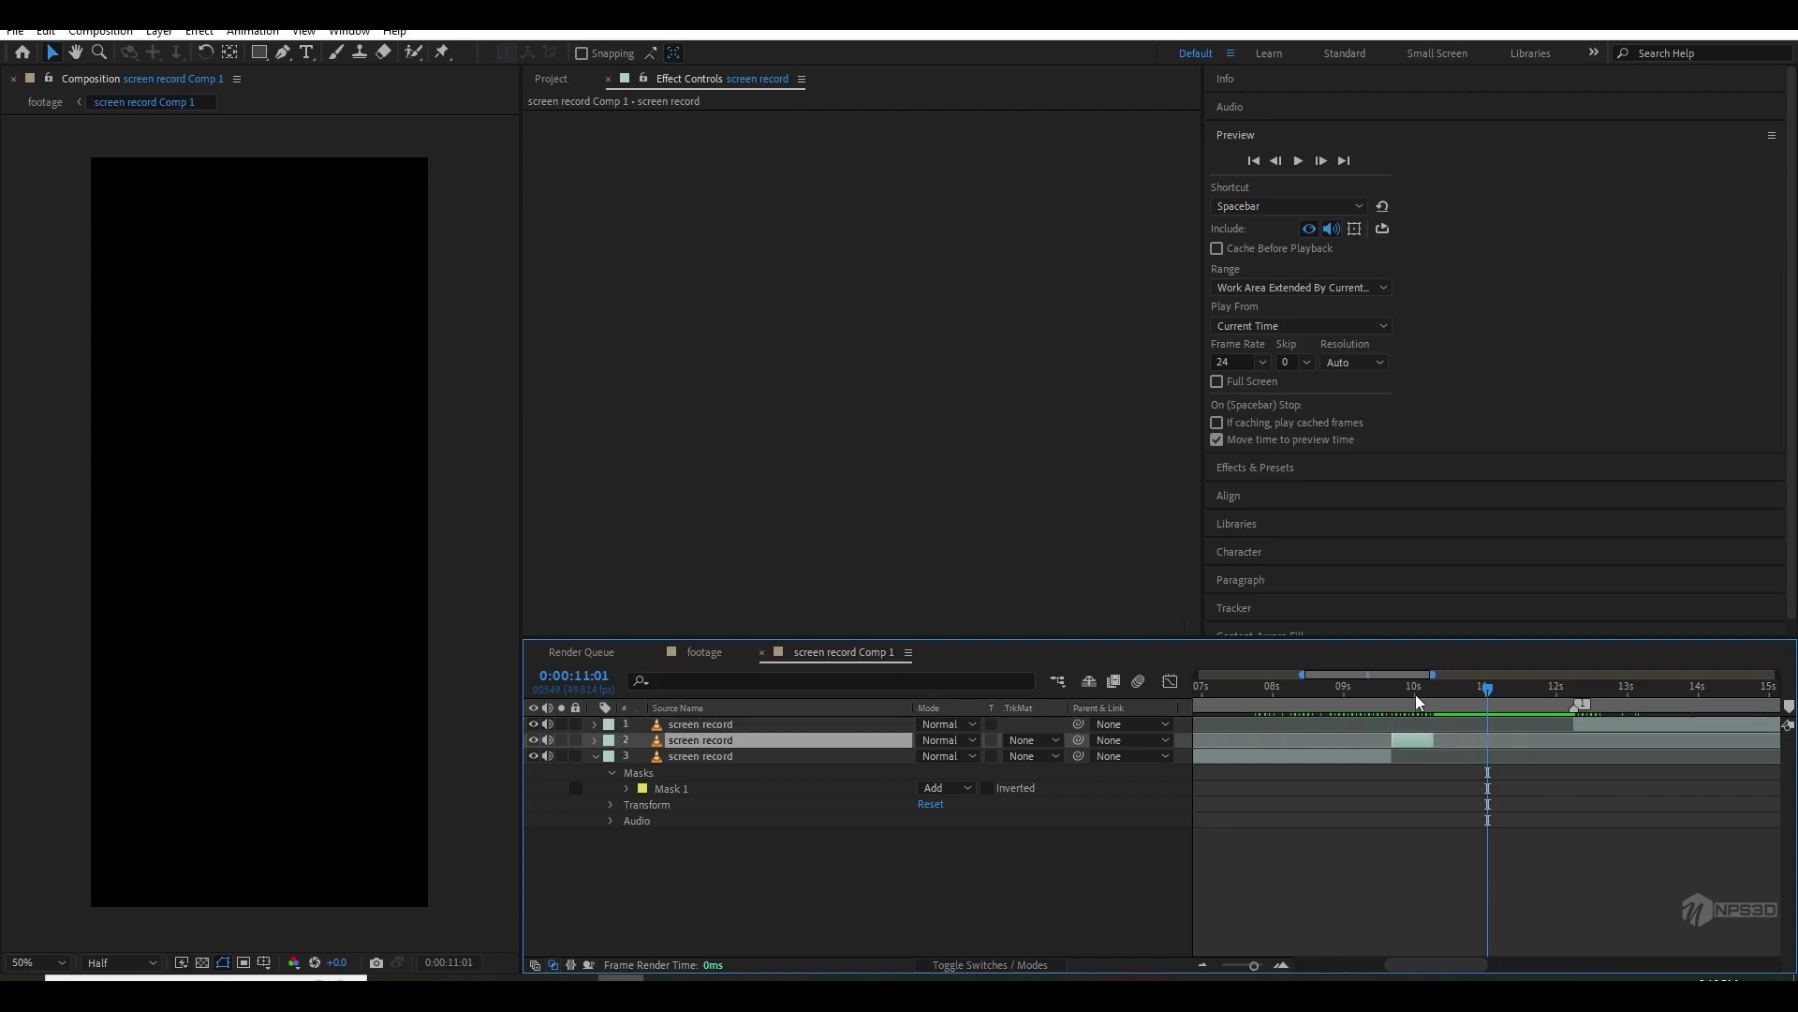
{"action": "left_click", "coordinate": [1416, 701]}
{"action": "right_click", "coordinate": [1415, 740]}
{"action": "mouse_move", "coordinate": [1461, 308]}
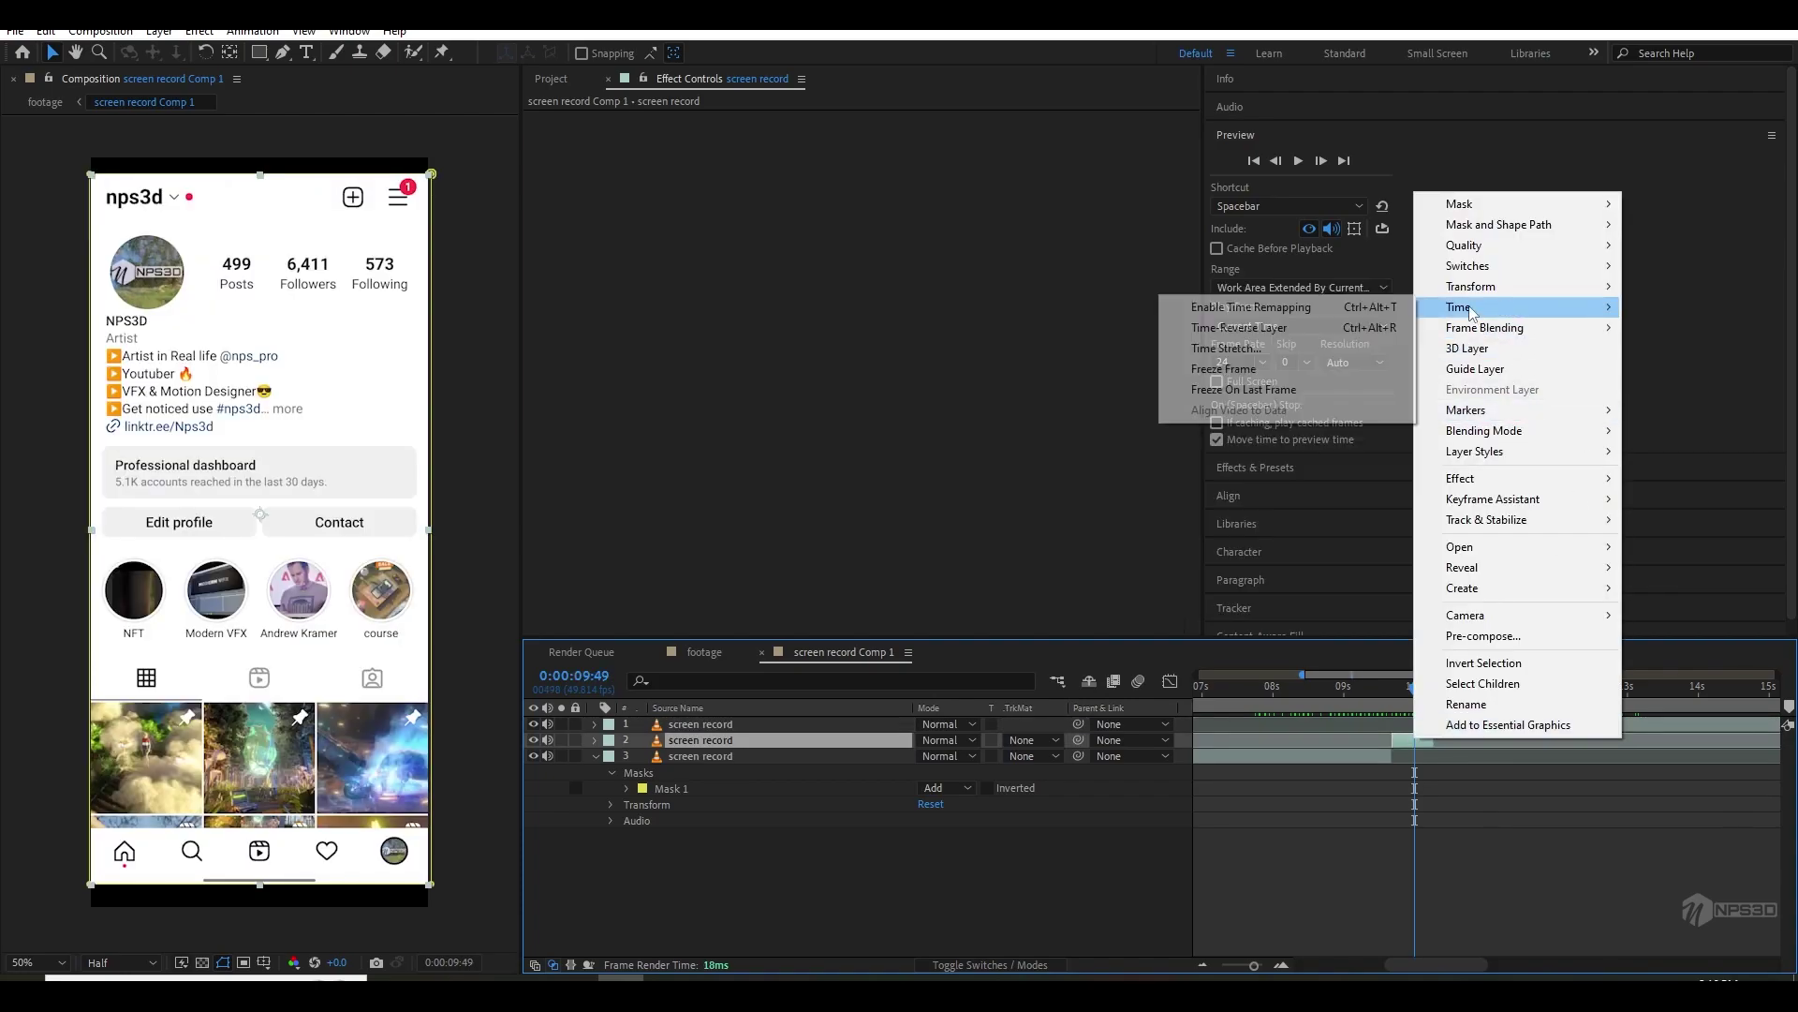
{"action": "left_click", "coordinate": [1236, 369]}
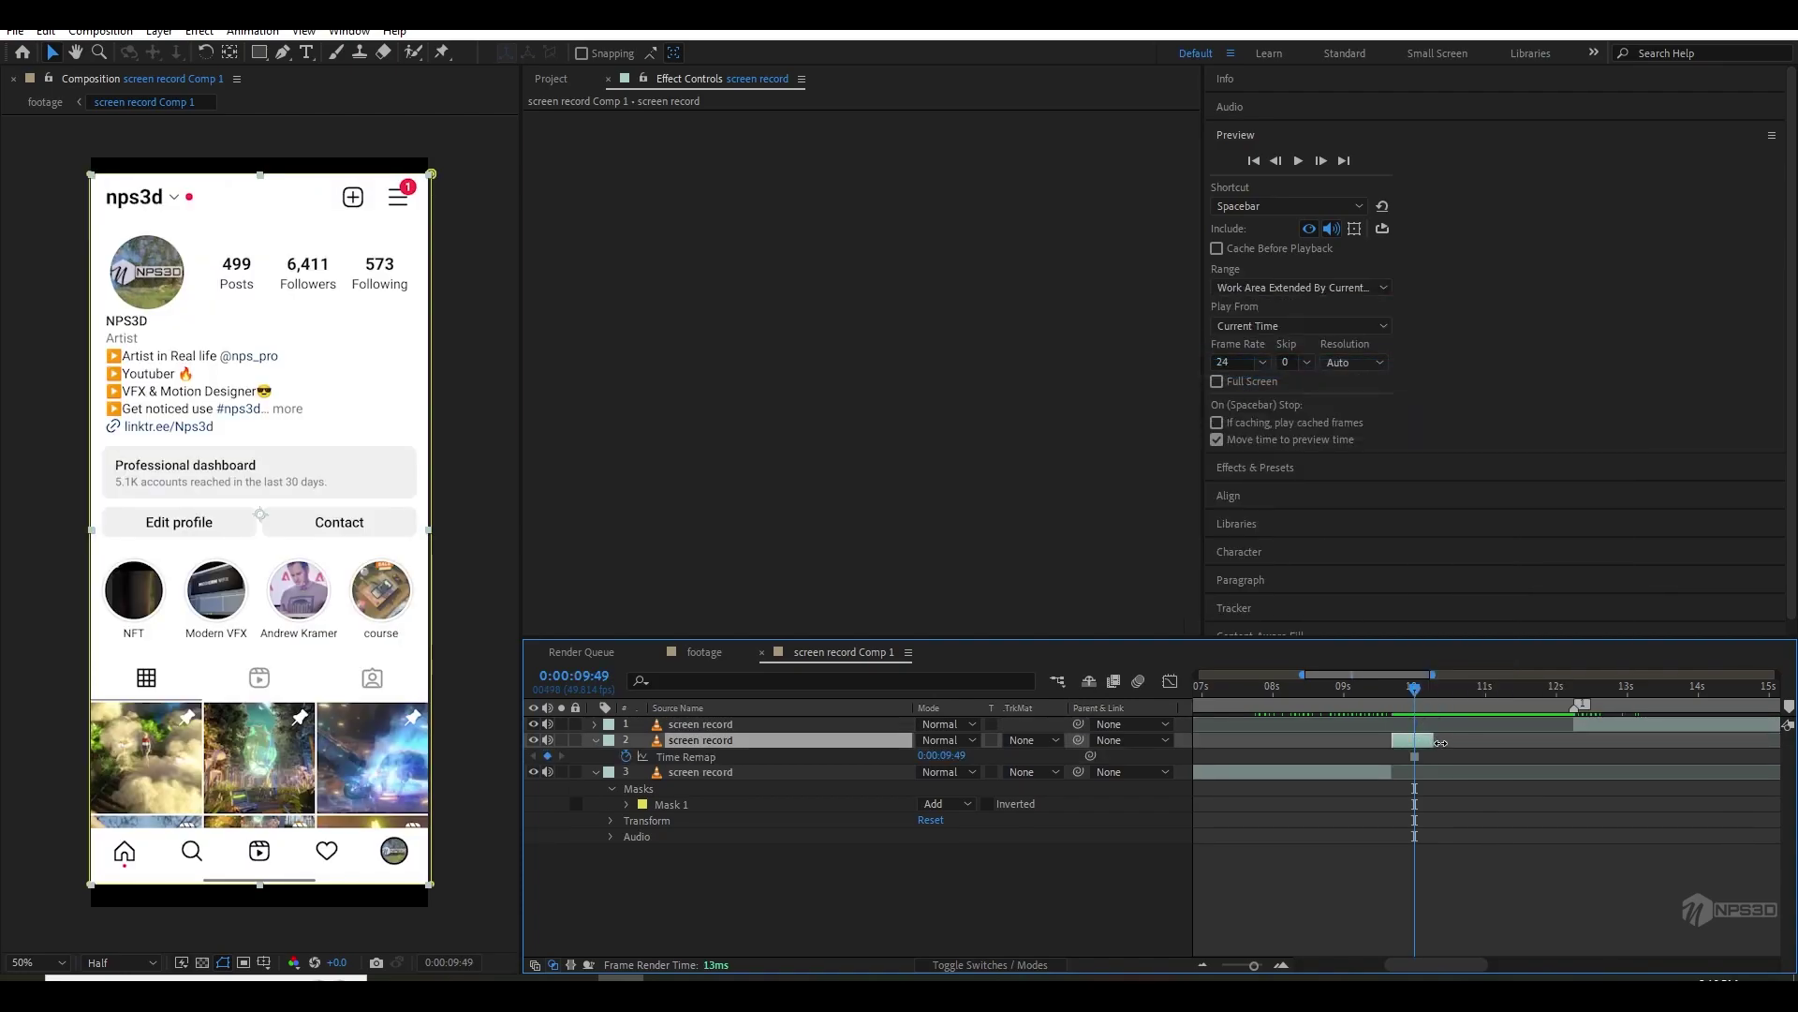
{"action": "left_click_drag", "start_coordinate": [1440, 742], "coordinate": [1577, 737]}
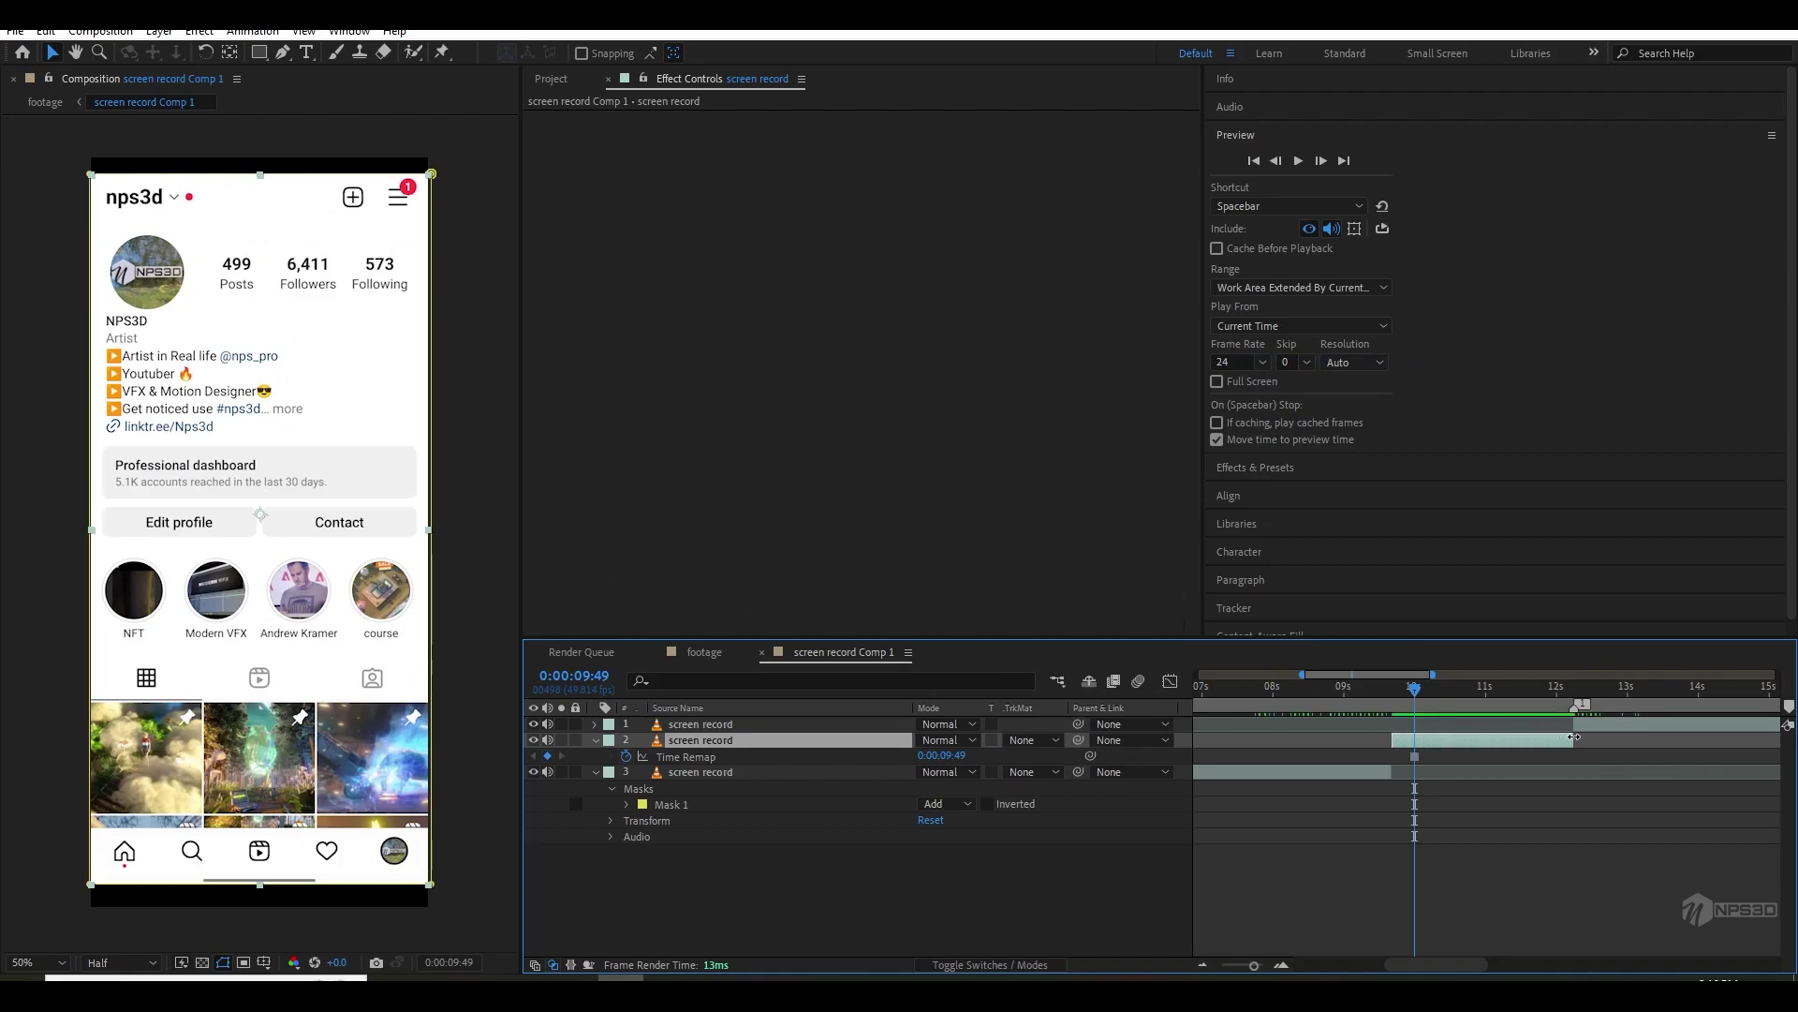
- Return to the footage composition and preview the retimed screen content against the hand gestures
{"action": "key", "text": "ctrl+grave"}
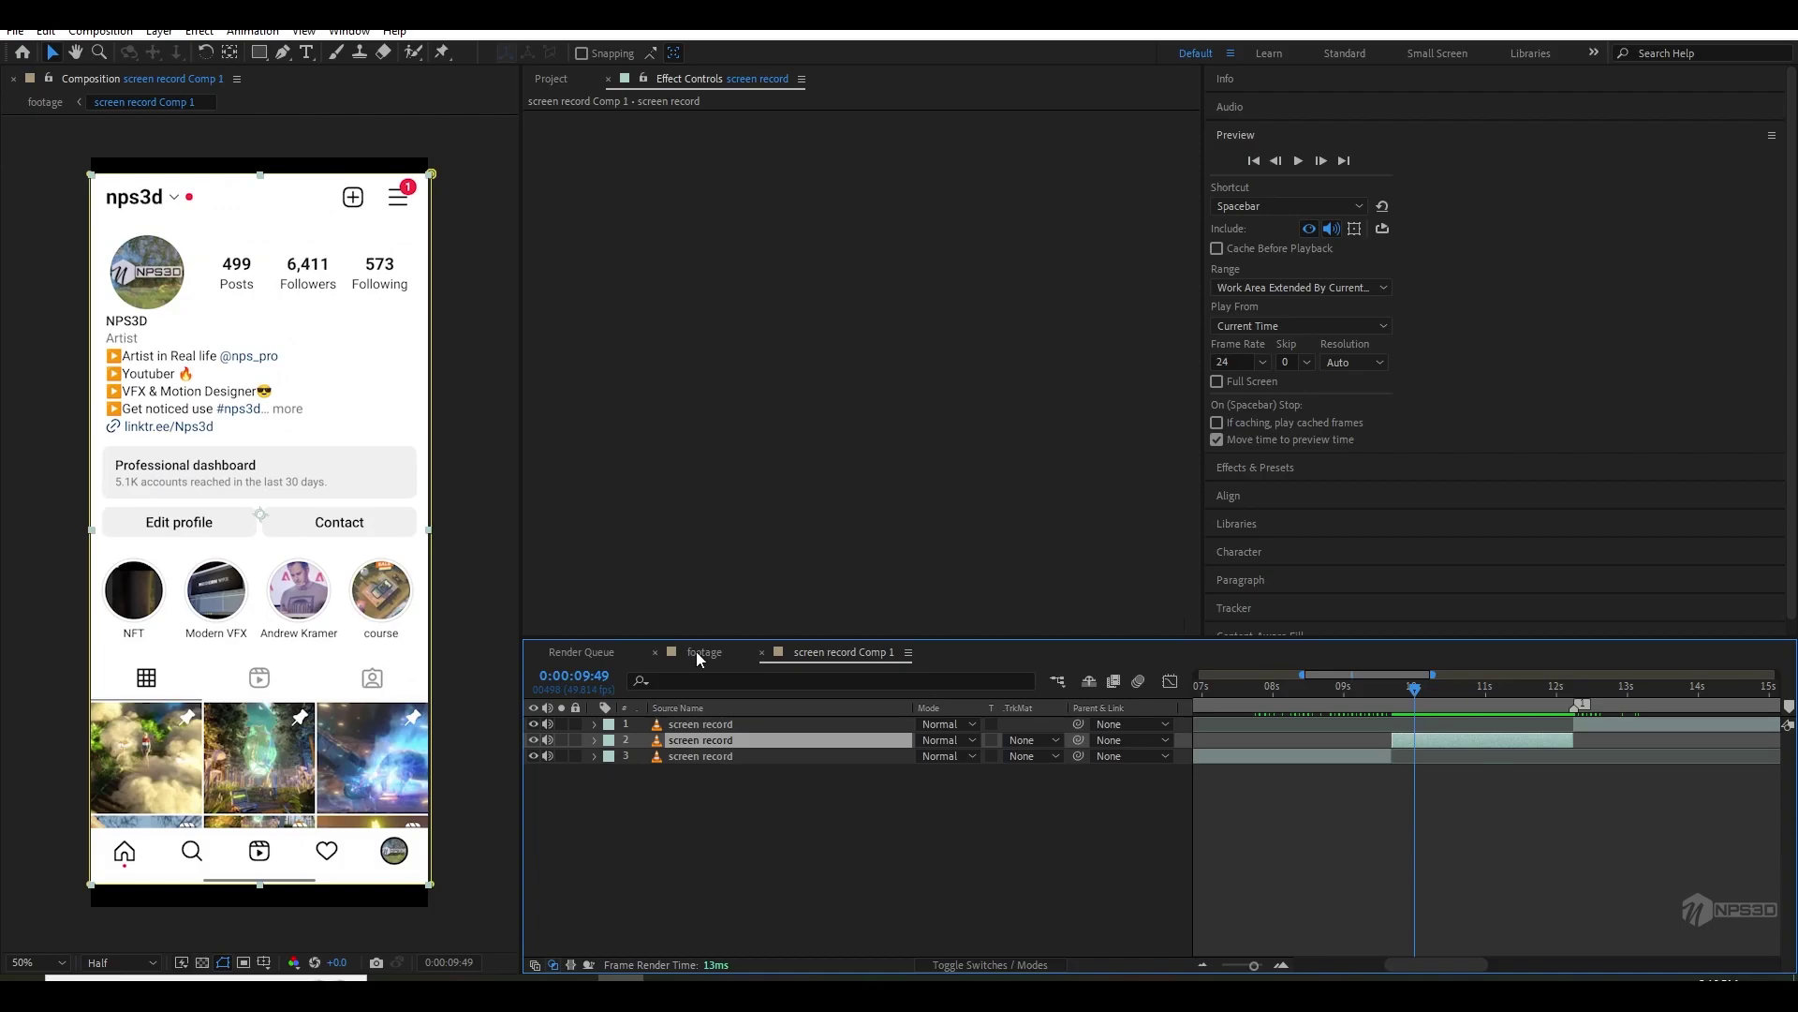
{"action": "left_click", "coordinate": [695, 650]}
{"action": "key", "text": "s"}
{"action": "key", "text": "space"}
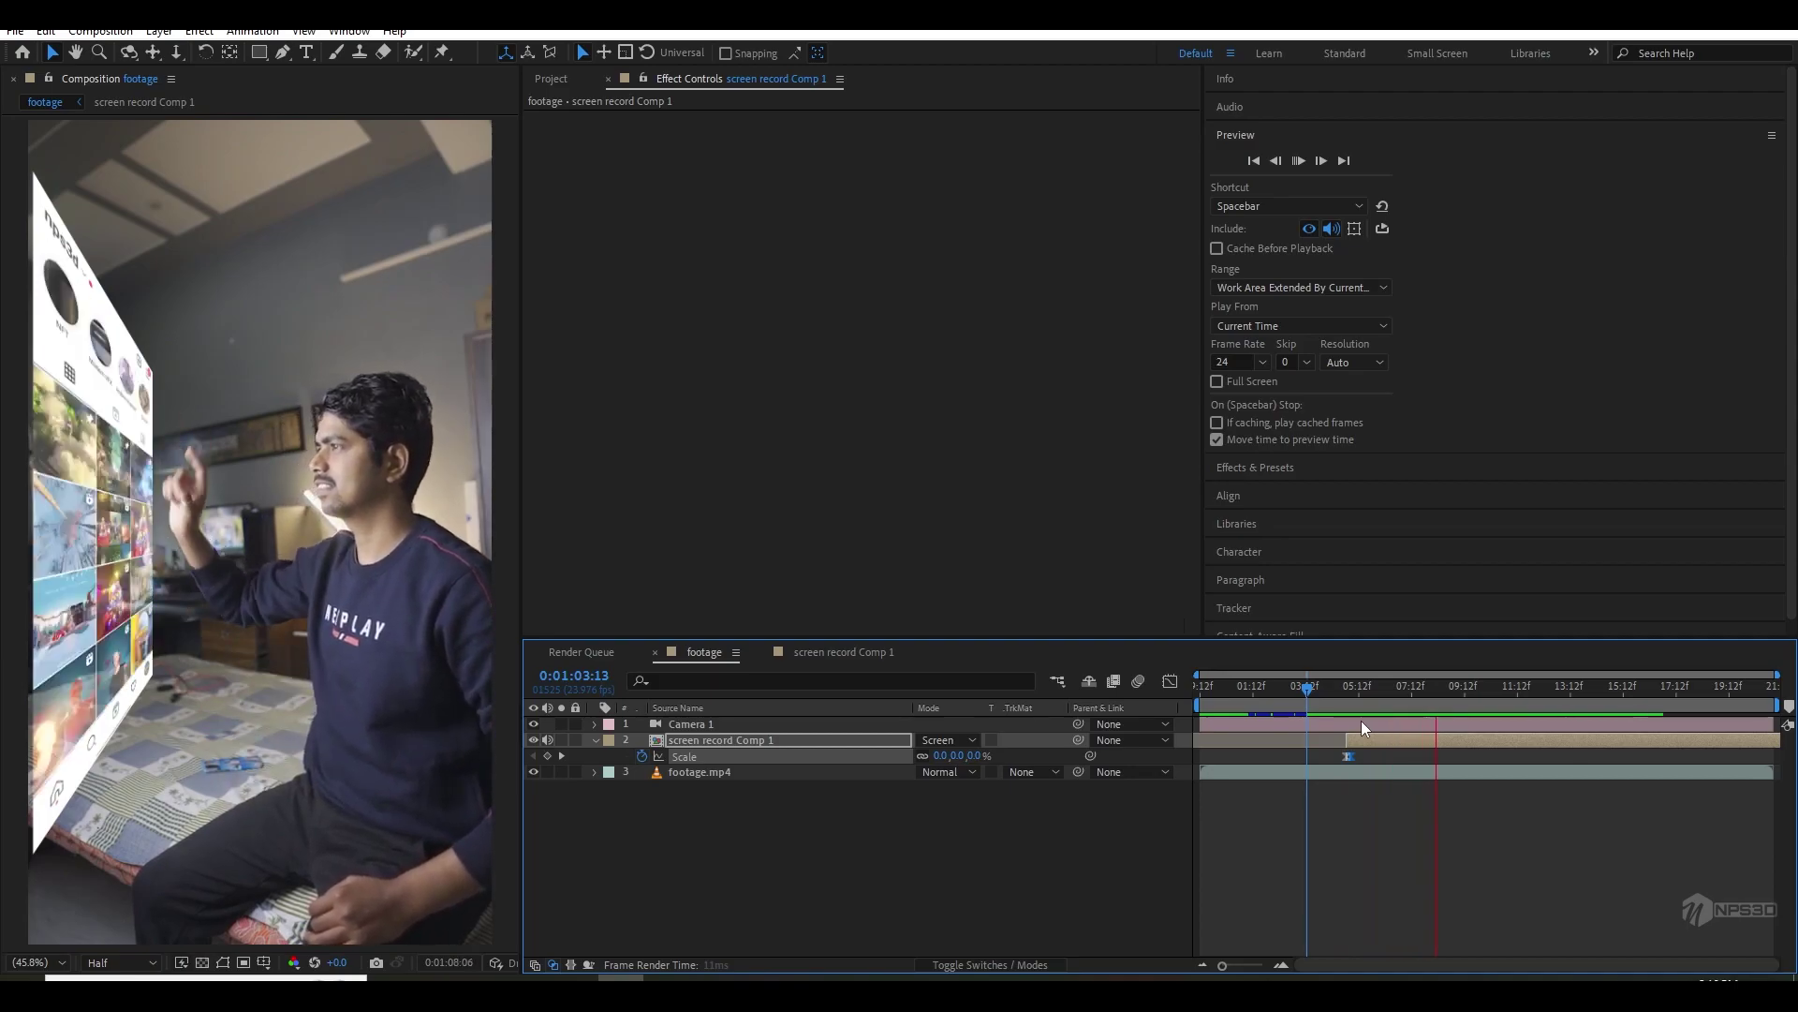
- In screen record Comp 1, trim the second layer's end to 0:00:11:48 and start the top layer at that same frame
{"action": "left_click", "coordinate": [1353, 699]}
{"action": "key", "text": "space"}
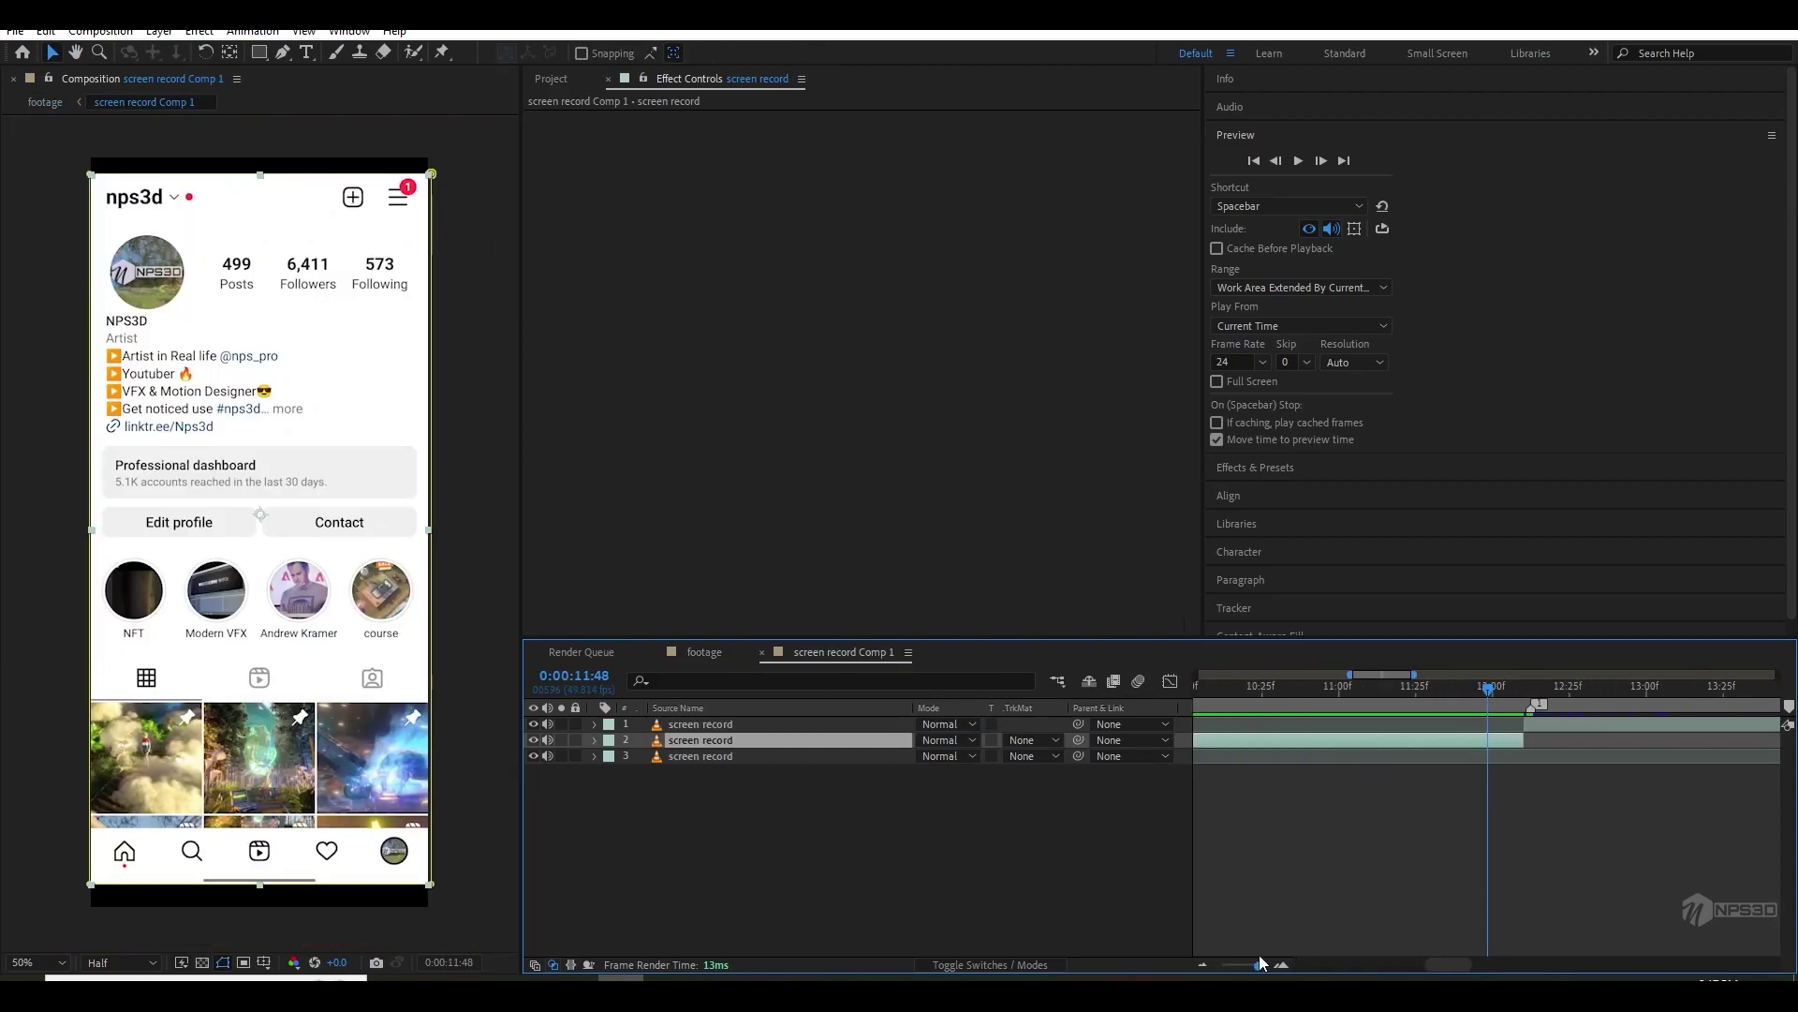
{"action": "left_click_drag", "start_coordinate": [1260, 960], "coordinate": [1264, 962]}
{"action": "left_click_drag", "start_coordinate": [1533, 739], "coordinate": [1486, 742]}
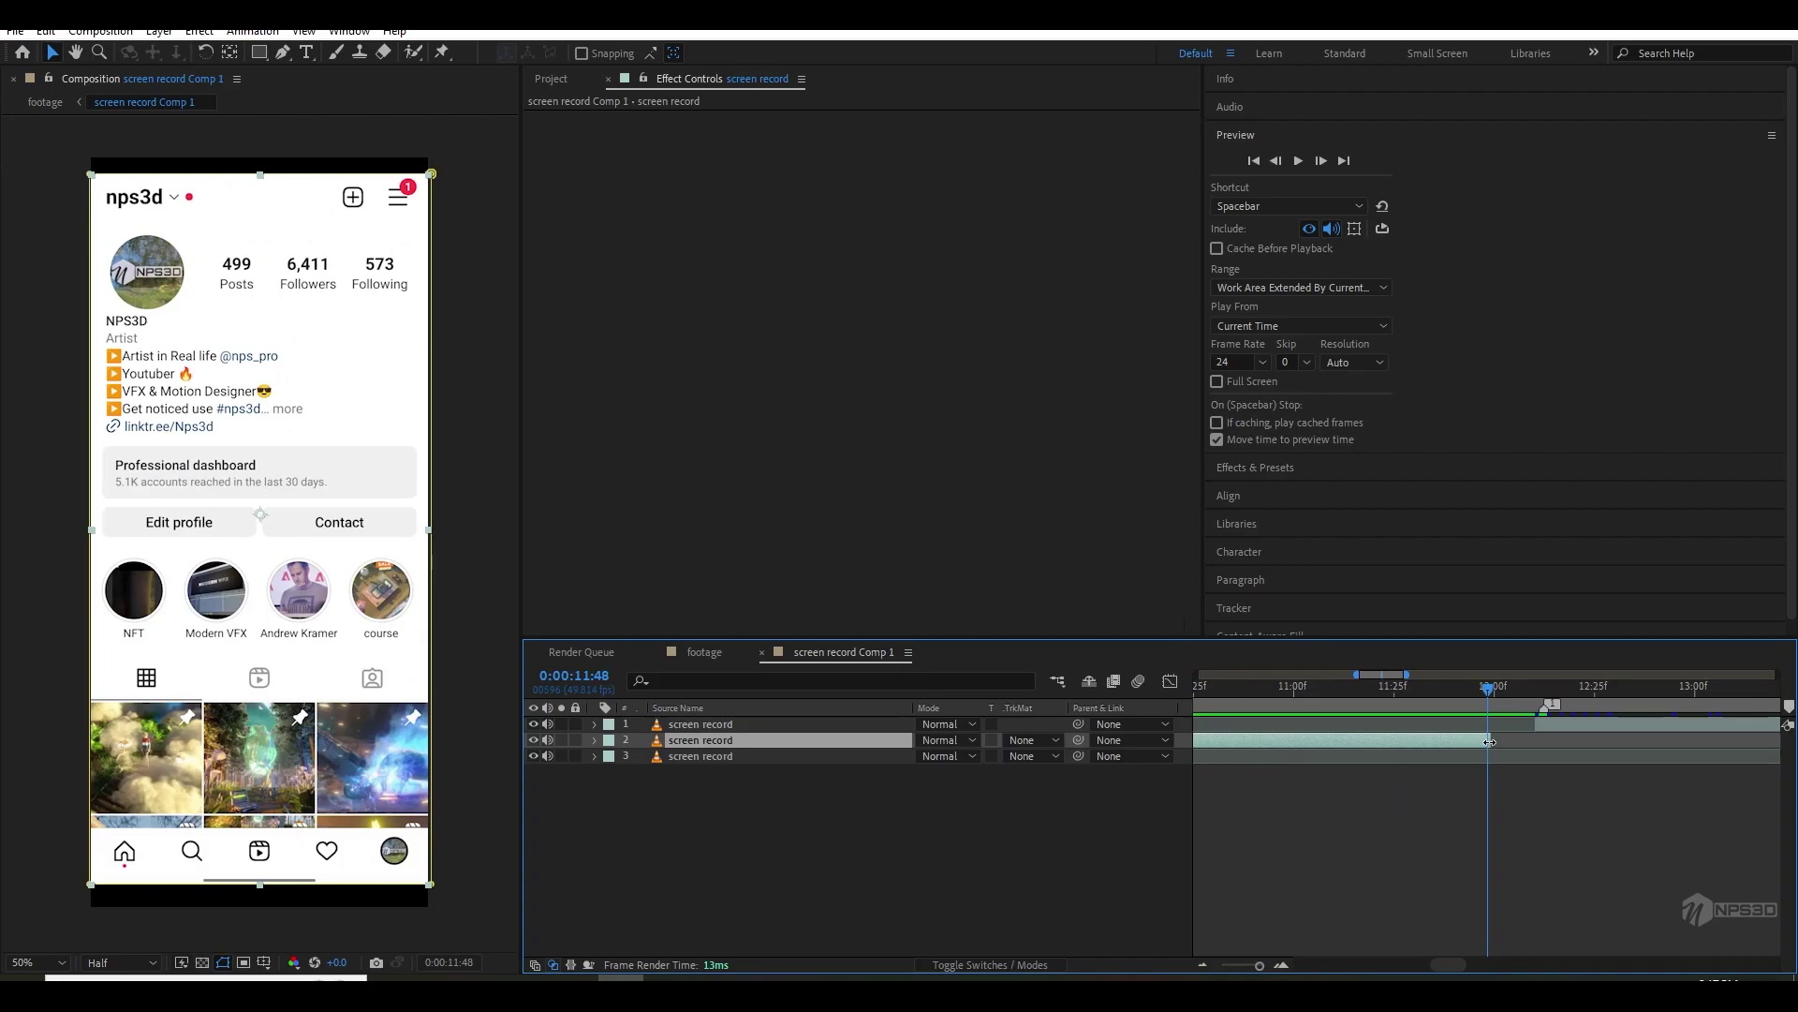
{"action": "left_click_drag", "start_coordinate": [1557, 724], "coordinate": [1515, 728]}
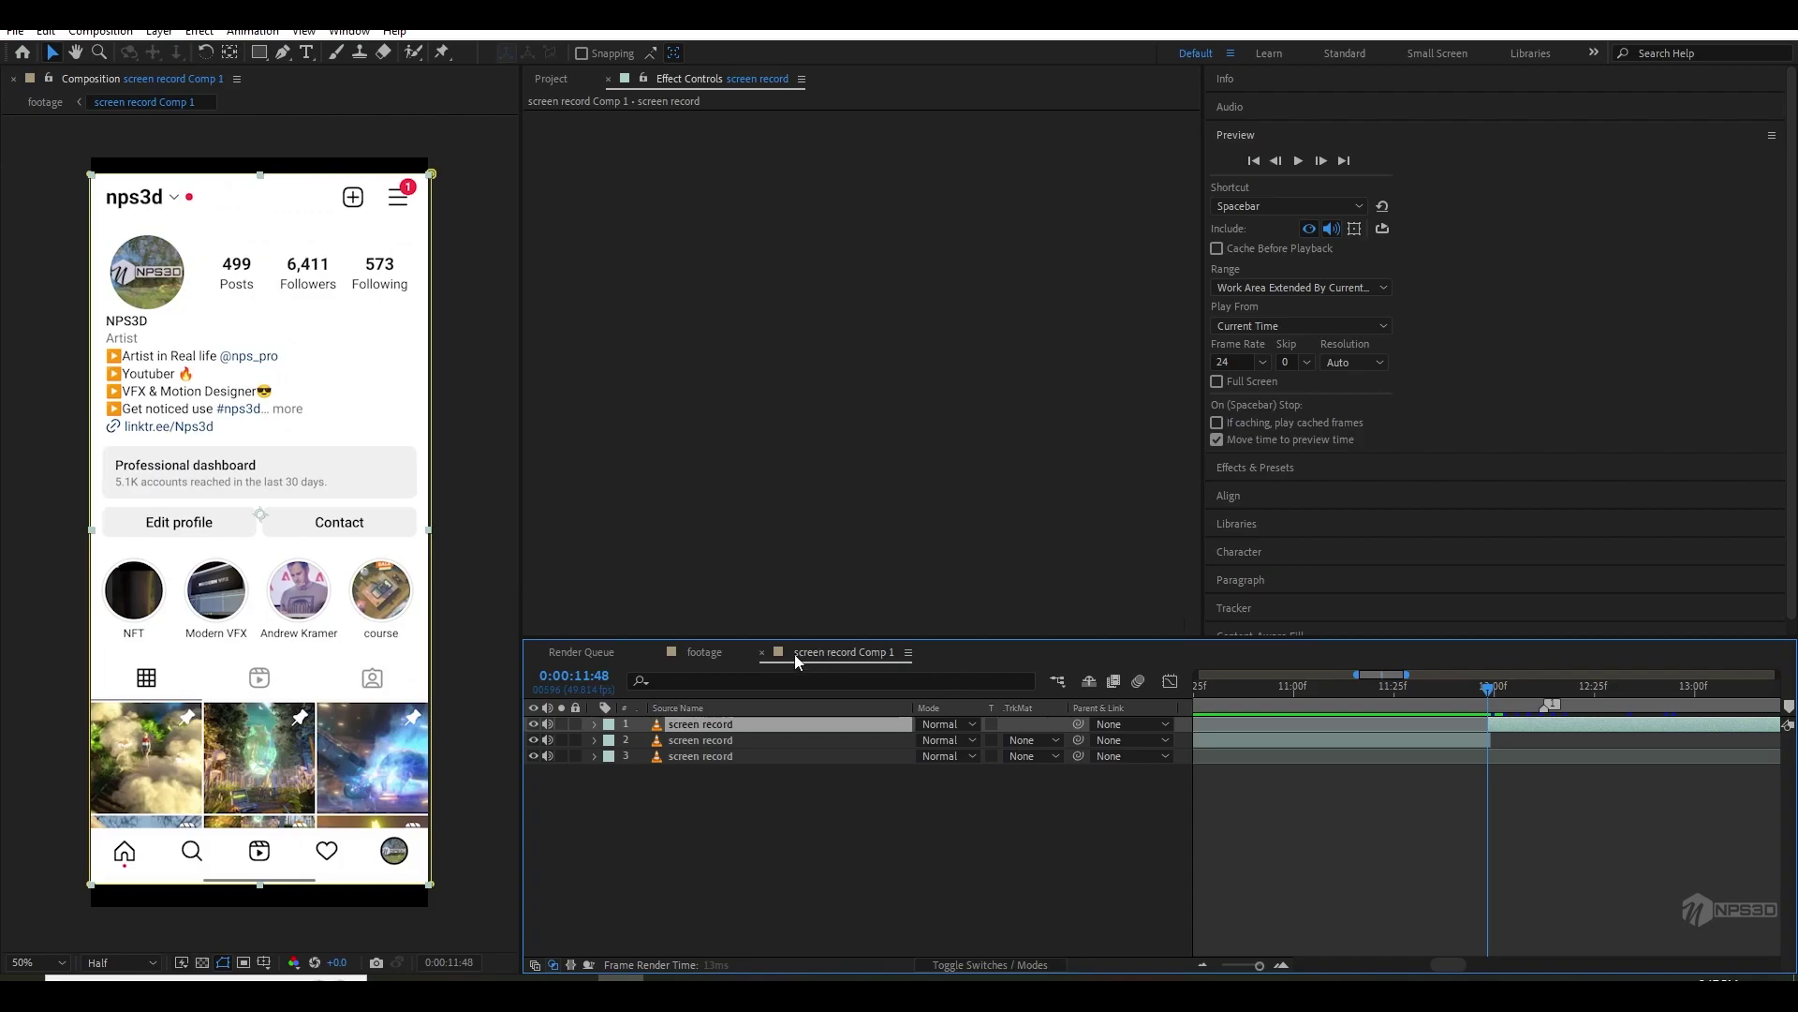
- Return to the footage composition and preview the adjusted scroll timing against the hand gestures from the beginning
{"action": "left_click", "coordinate": [704, 652]}
{"action": "left_click_drag", "start_coordinate": [1351, 699], "coordinate": [1328, 700]}
{"action": "key", "text": "space"}
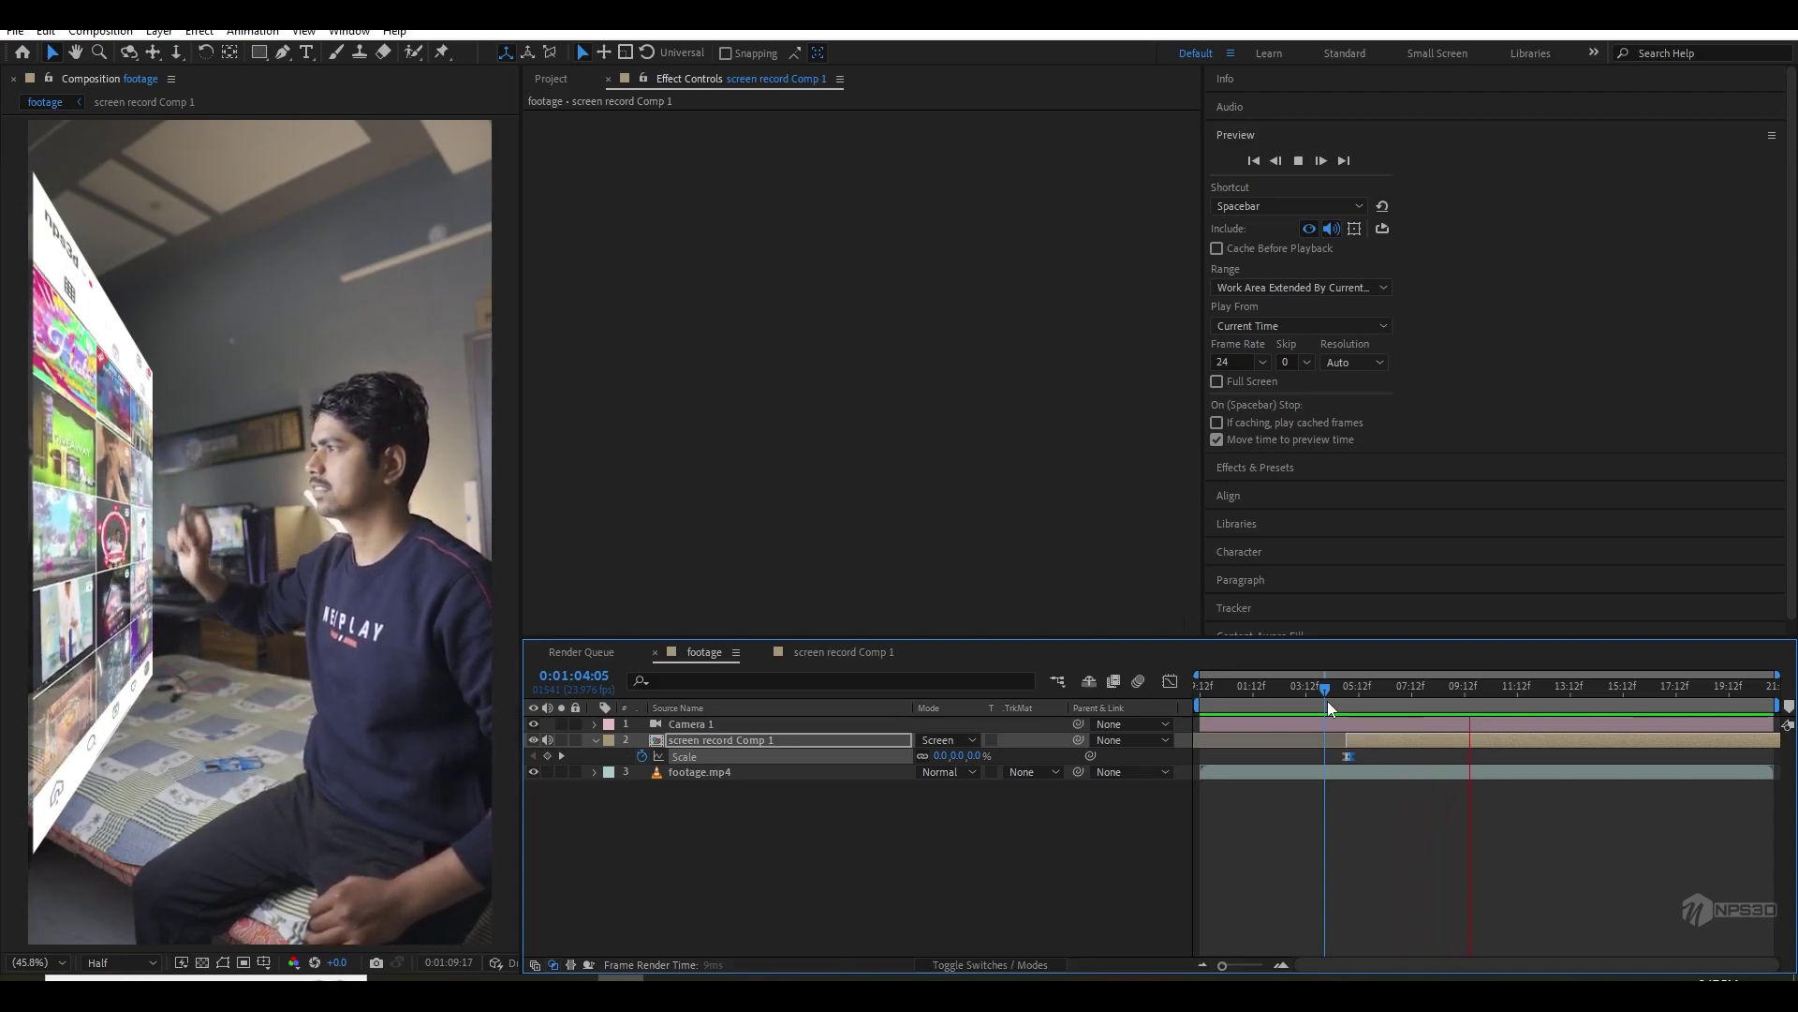
{"action": "key", "text": "space"}
{"action": "left_click_drag", "start_coordinate": [1221, 965], "coordinate": [1221, 965]}
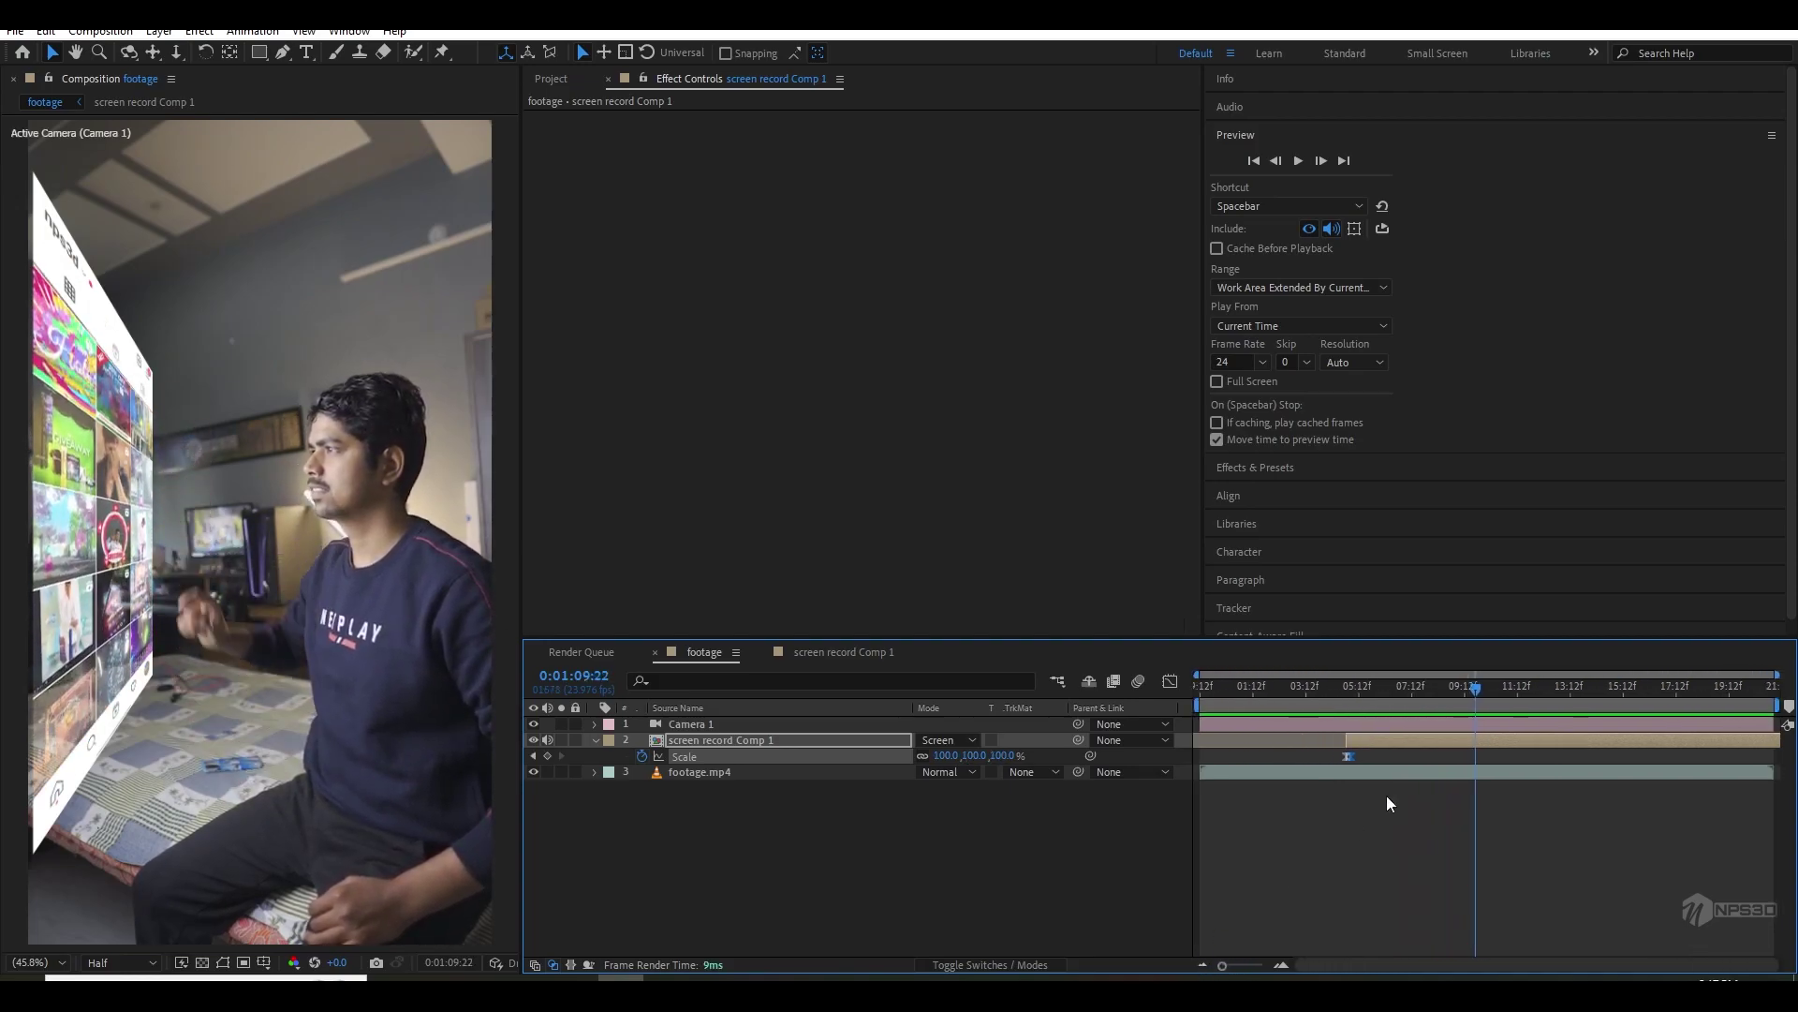
{"action": "left_click_drag", "start_coordinate": [1471, 687], "coordinate": [1202, 692]}
{"action": "key", "text": "space"}
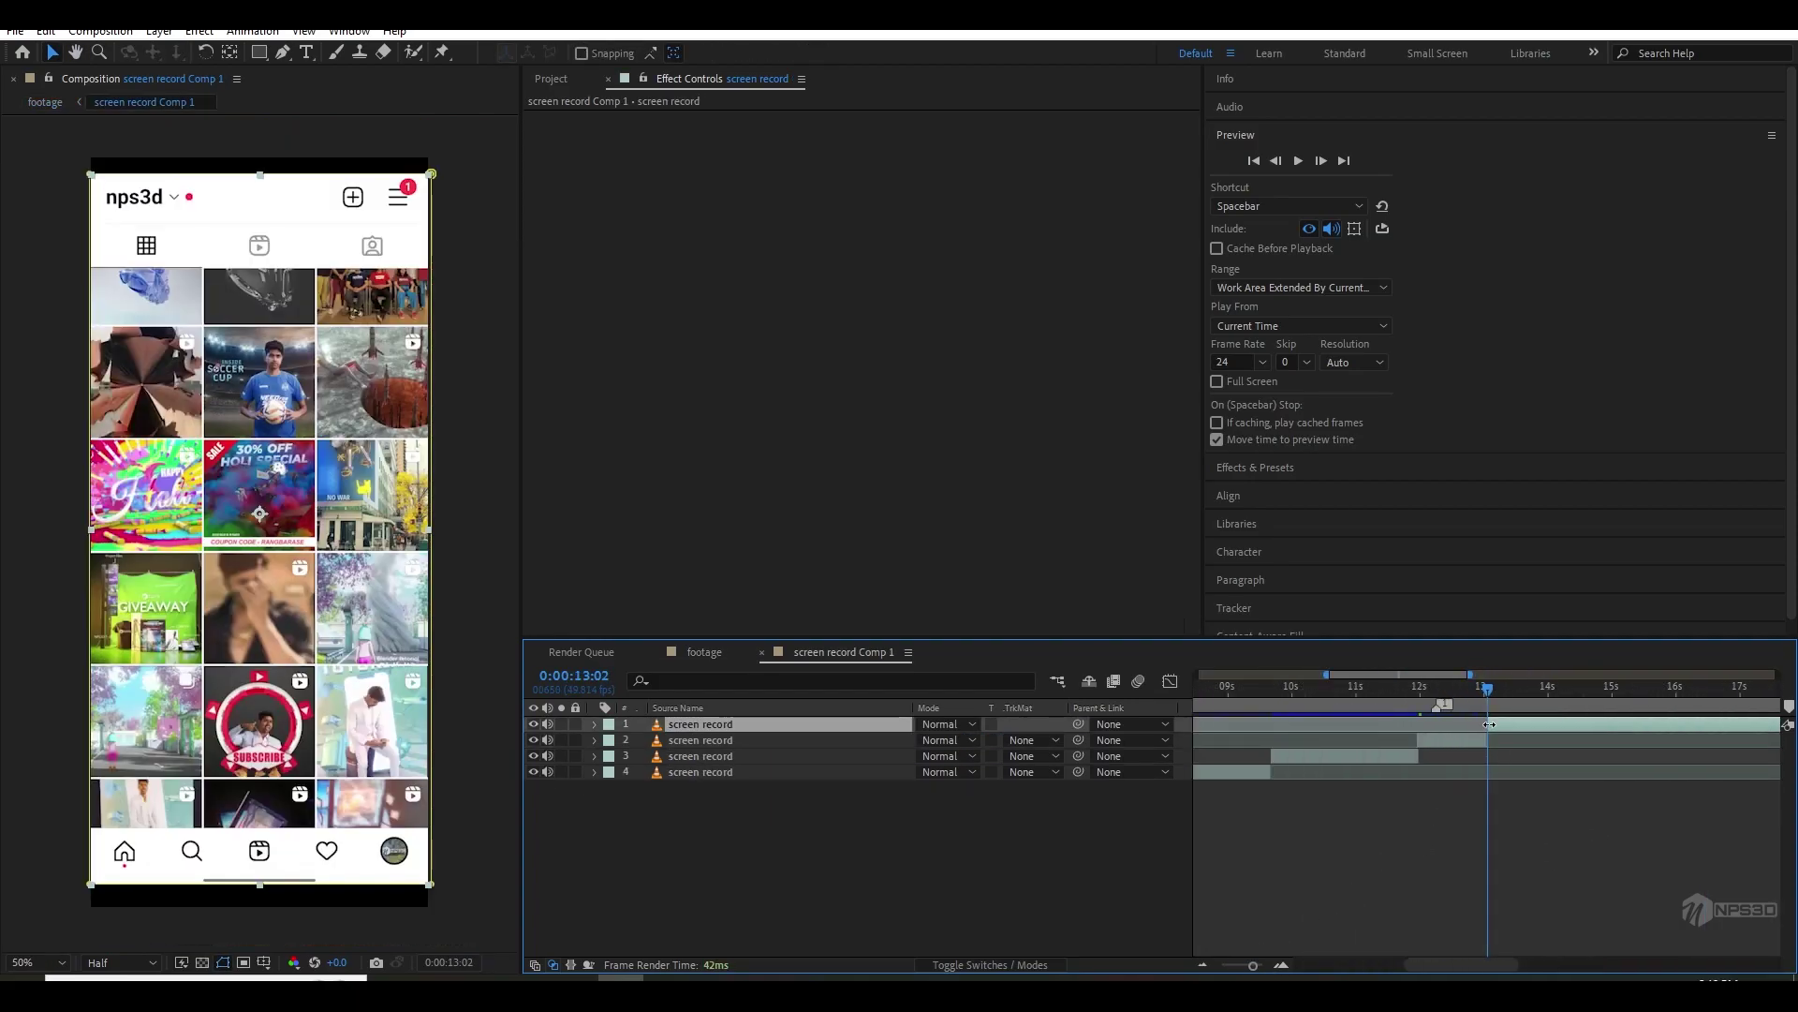
- Undo the last layer change around 0:00:13:02 in screen record Comp 1 and split the screen record layer
{"action": "key", "text": "space"}
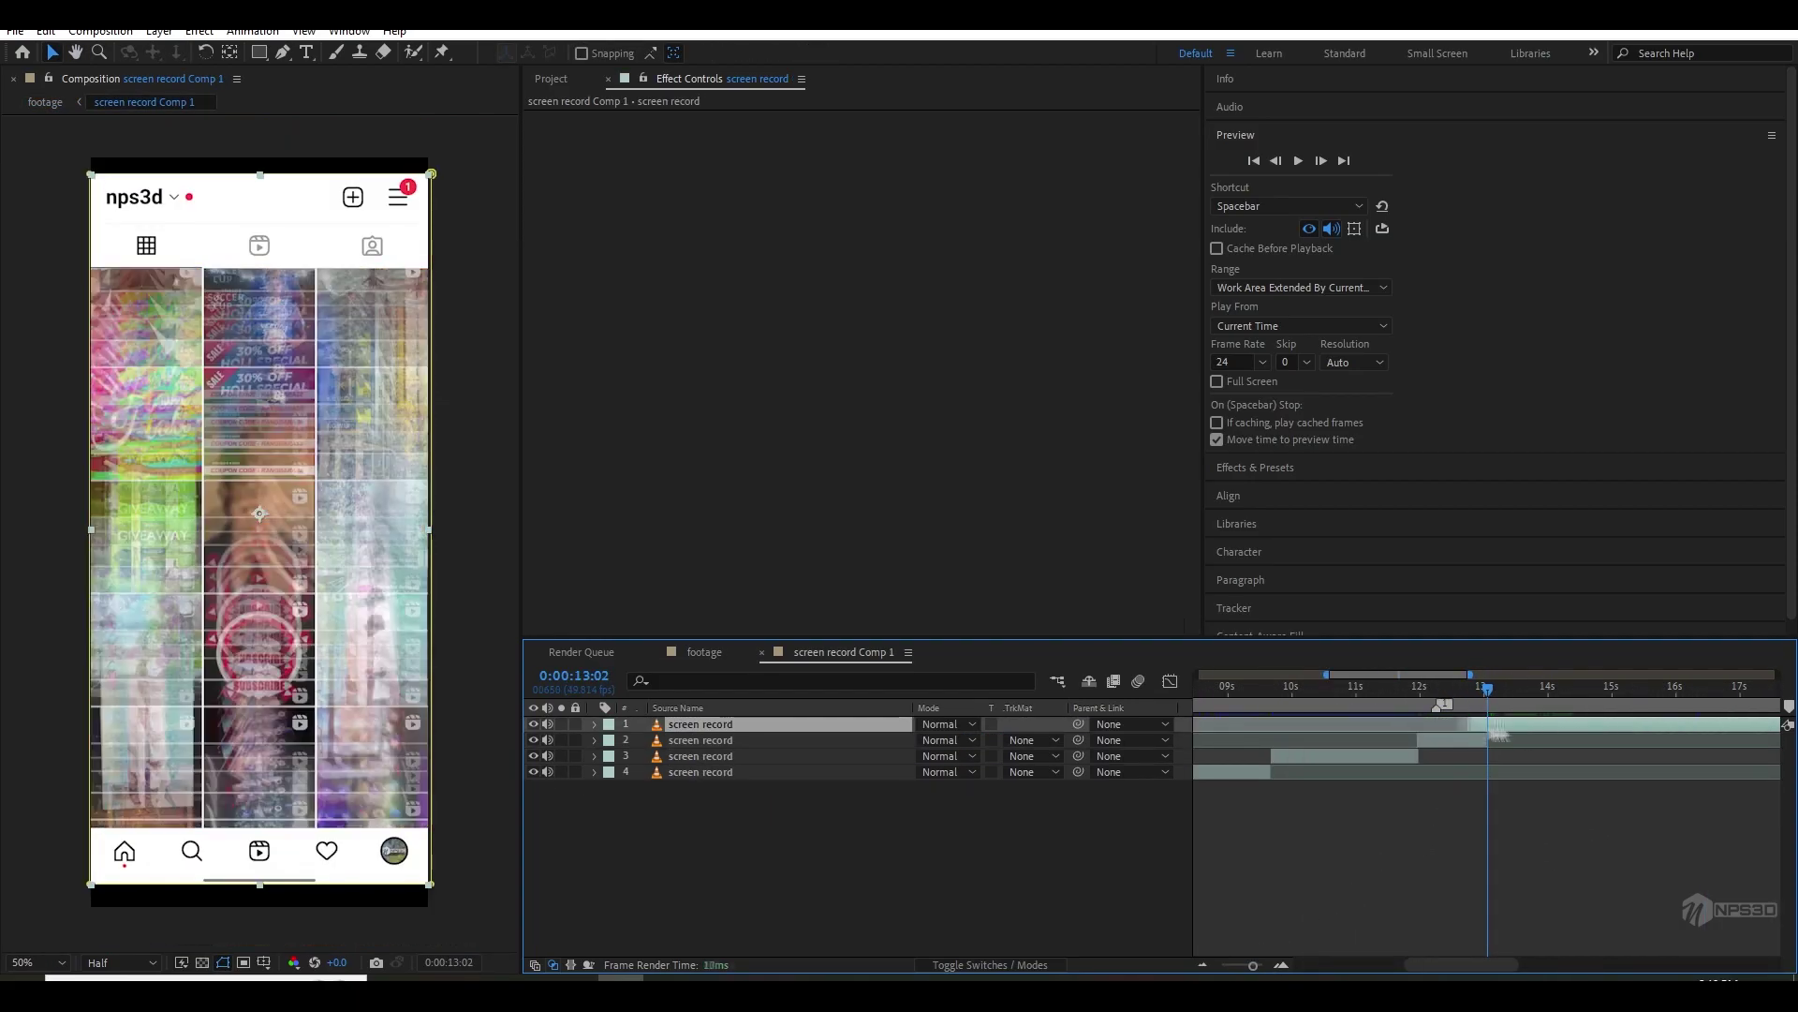
{"action": "key", "text": "space"}
{"action": "key", "text": "ctrl+z"}
{"action": "key", "text": "ctrl+shift+d"}
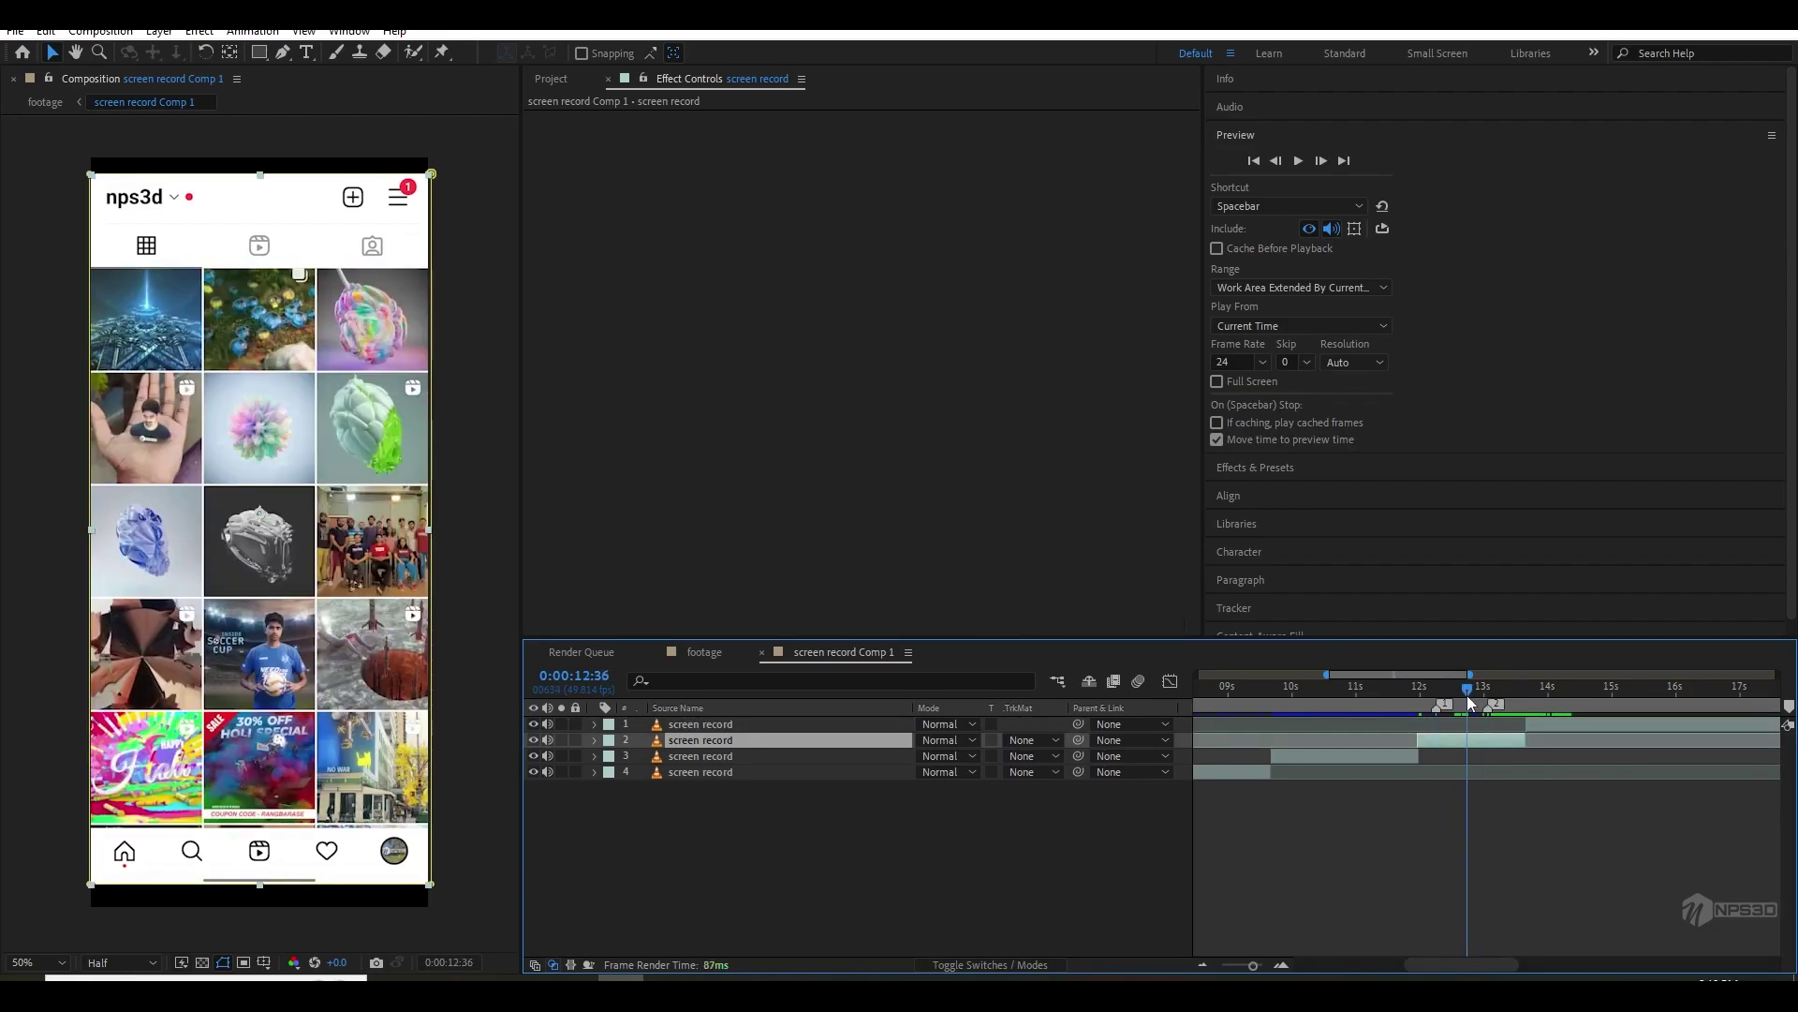
- Time-stretch the short screen record segment after the split to a stretch factor of 30, holding its layer in-point
{"action": "right_click", "coordinate": [1515, 740]}
{"action": "left_click", "coordinate": [1311, 351]}
{"action": "left_click", "coordinate": [947, 615]}
{"action": "left_click_drag", "start_coordinate": [1253, 965], "coordinate": [1260, 969]}
{"action": "right_click", "coordinate": [1514, 740]}
{"action": "left_click", "coordinate": [1311, 352]}
{"action": "left_click", "coordinate": [947, 614]}
{"action": "right_click", "coordinate": [1515, 740]}
{"action": "left_click", "coordinate": [1312, 351]}
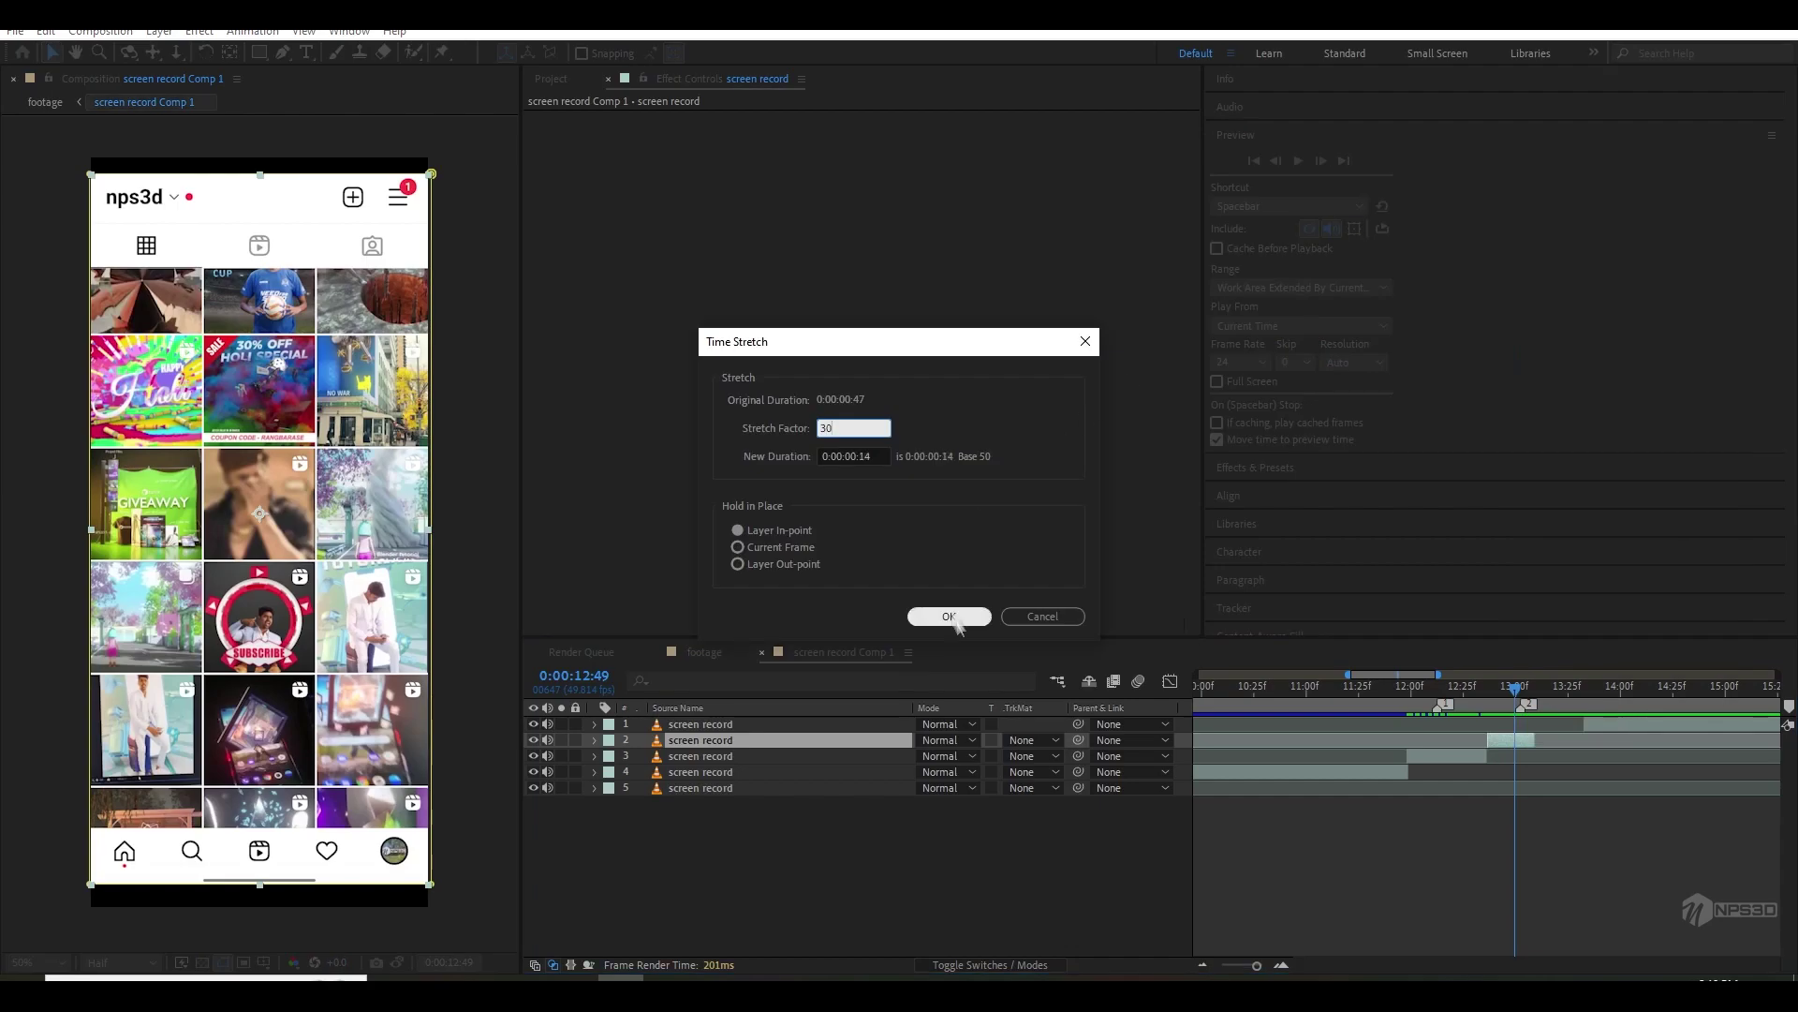
{"action": "left_click", "coordinate": [947, 615]}
{"action": "left_click", "coordinate": [1559, 722]}
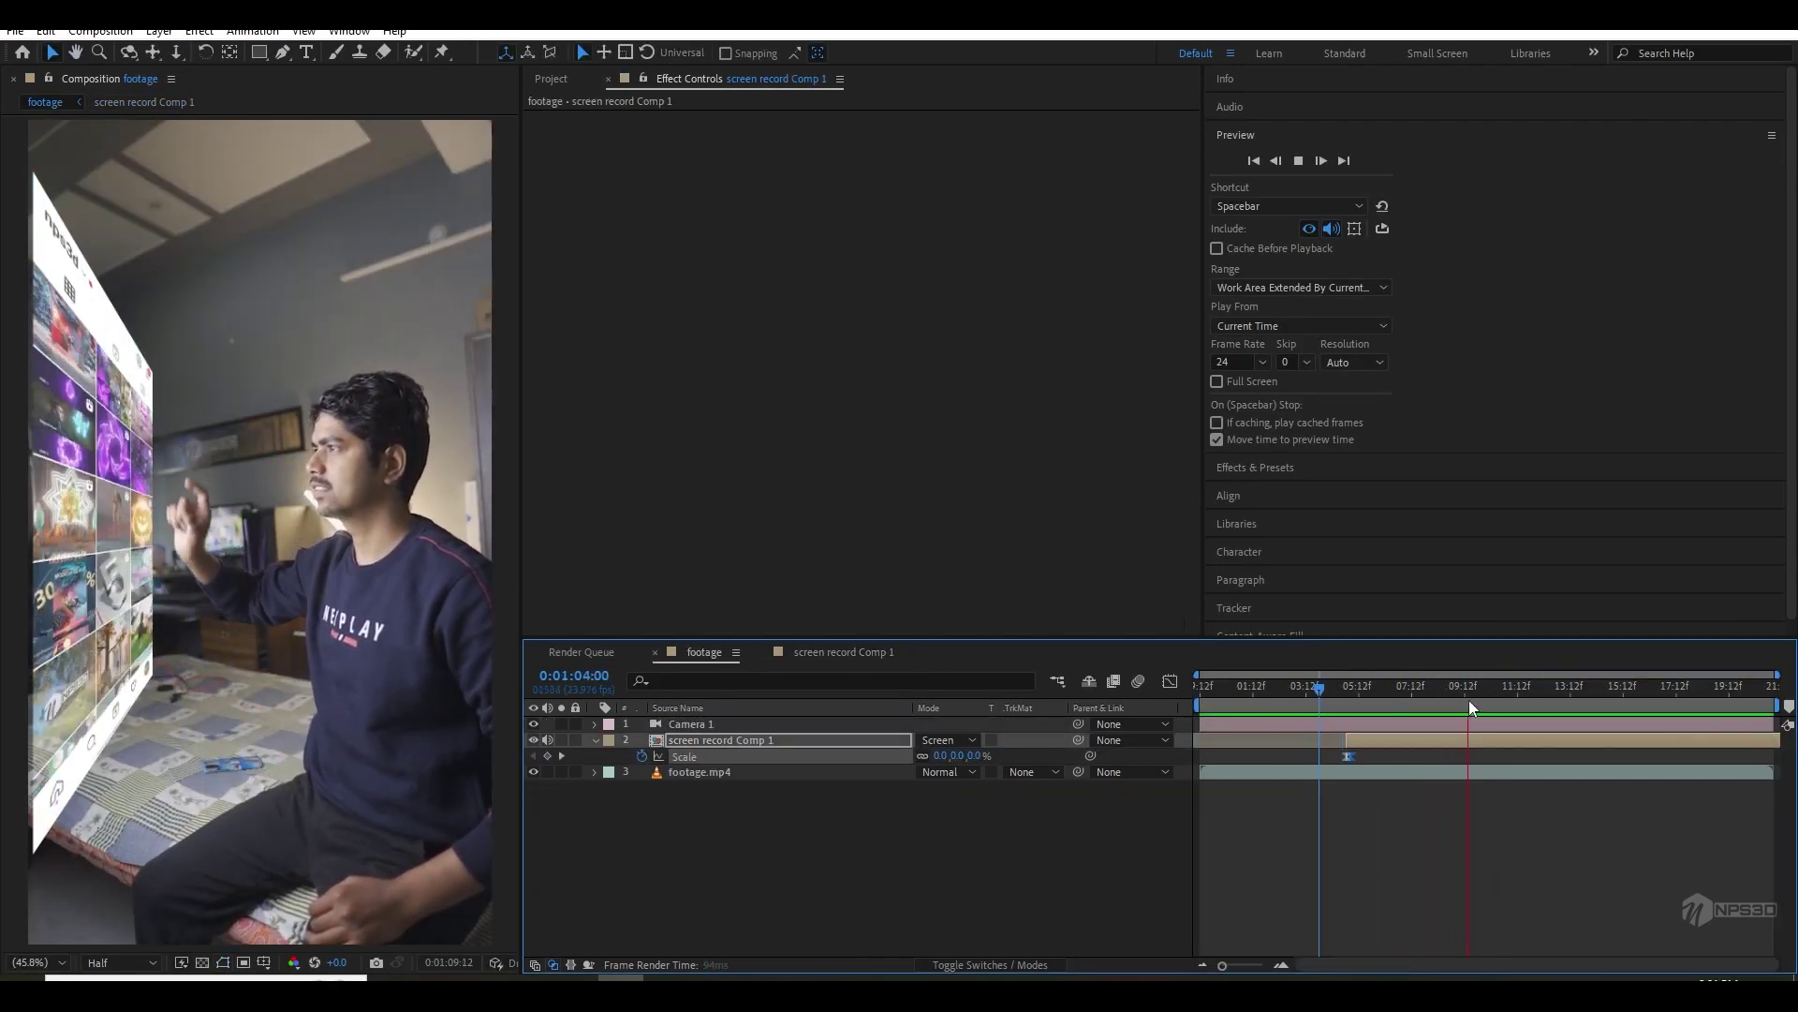
- Set the footage work area from 0:01:02:16 to about 0:01:10 and preview the scrolling against the gestures
{"action": "key", "text": "space"}
{"action": "key", "text": "n"}
{"action": "left_click_drag", "start_coordinate": [1477, 689], "coordinate": [1283, 705]}
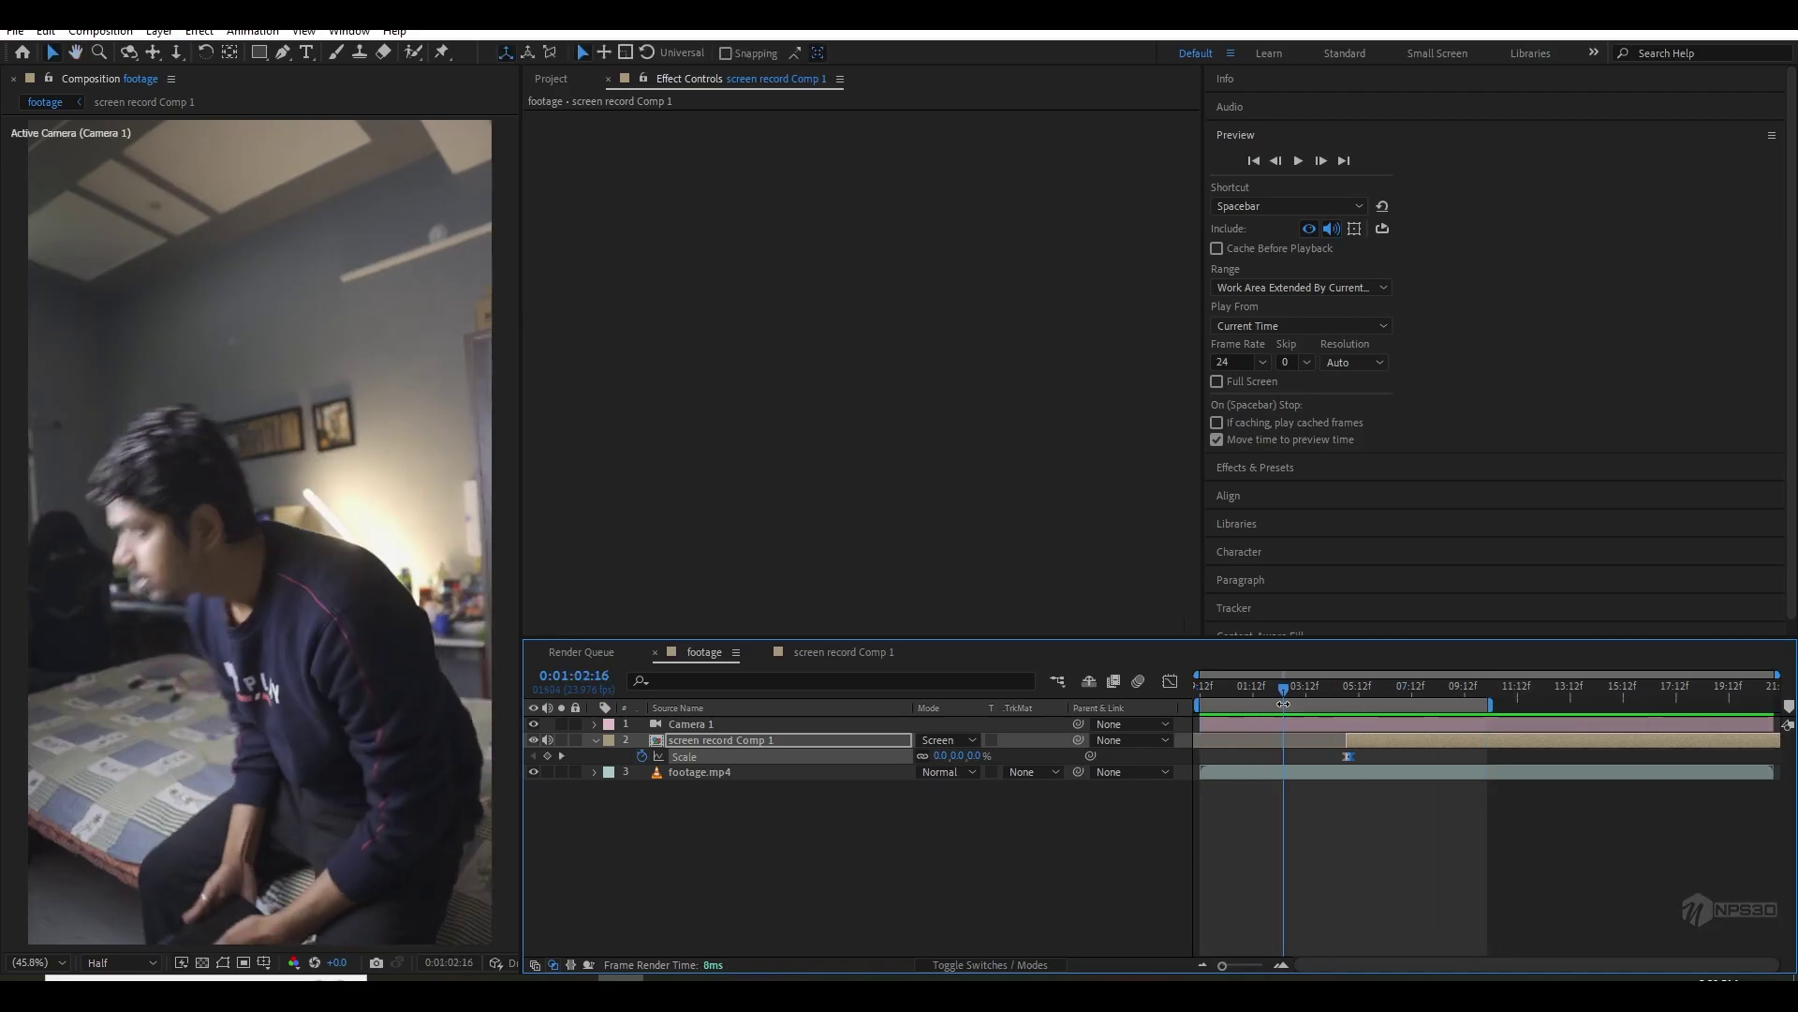
{"action": "key", "text": "b"}
{"action": "key", "text": "space"}
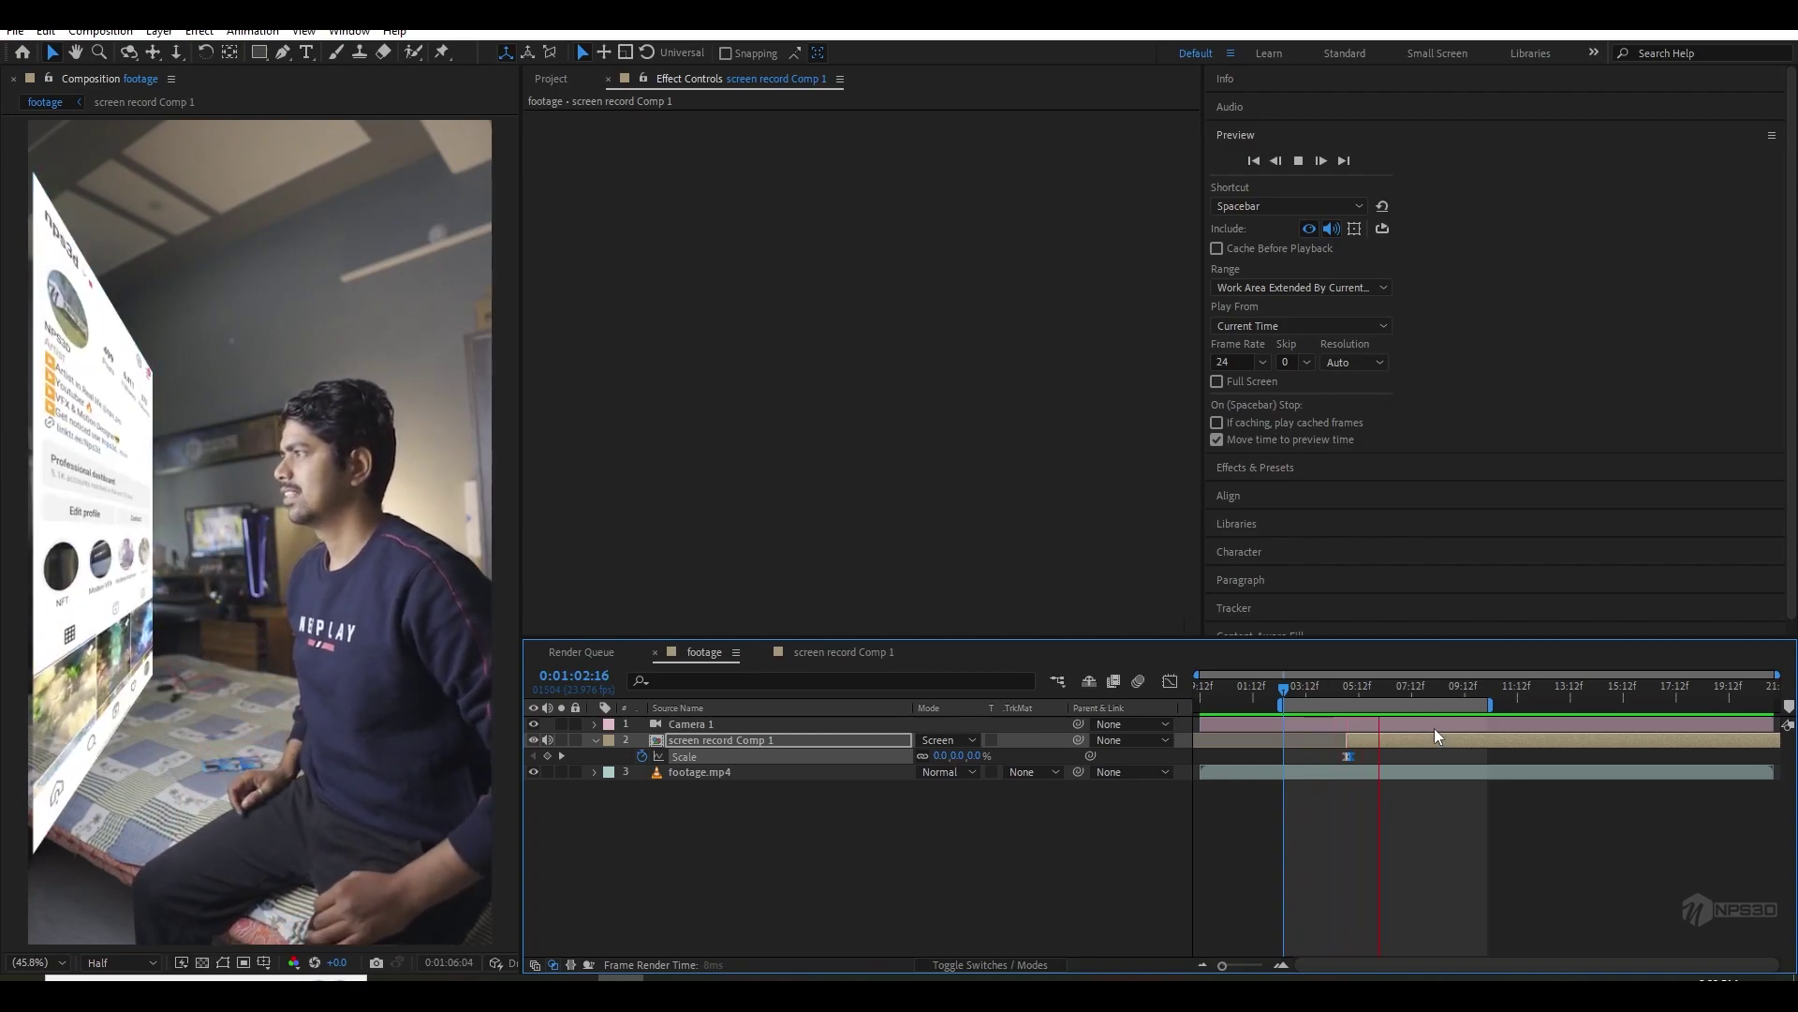
{"action": "key", "text": "space"}
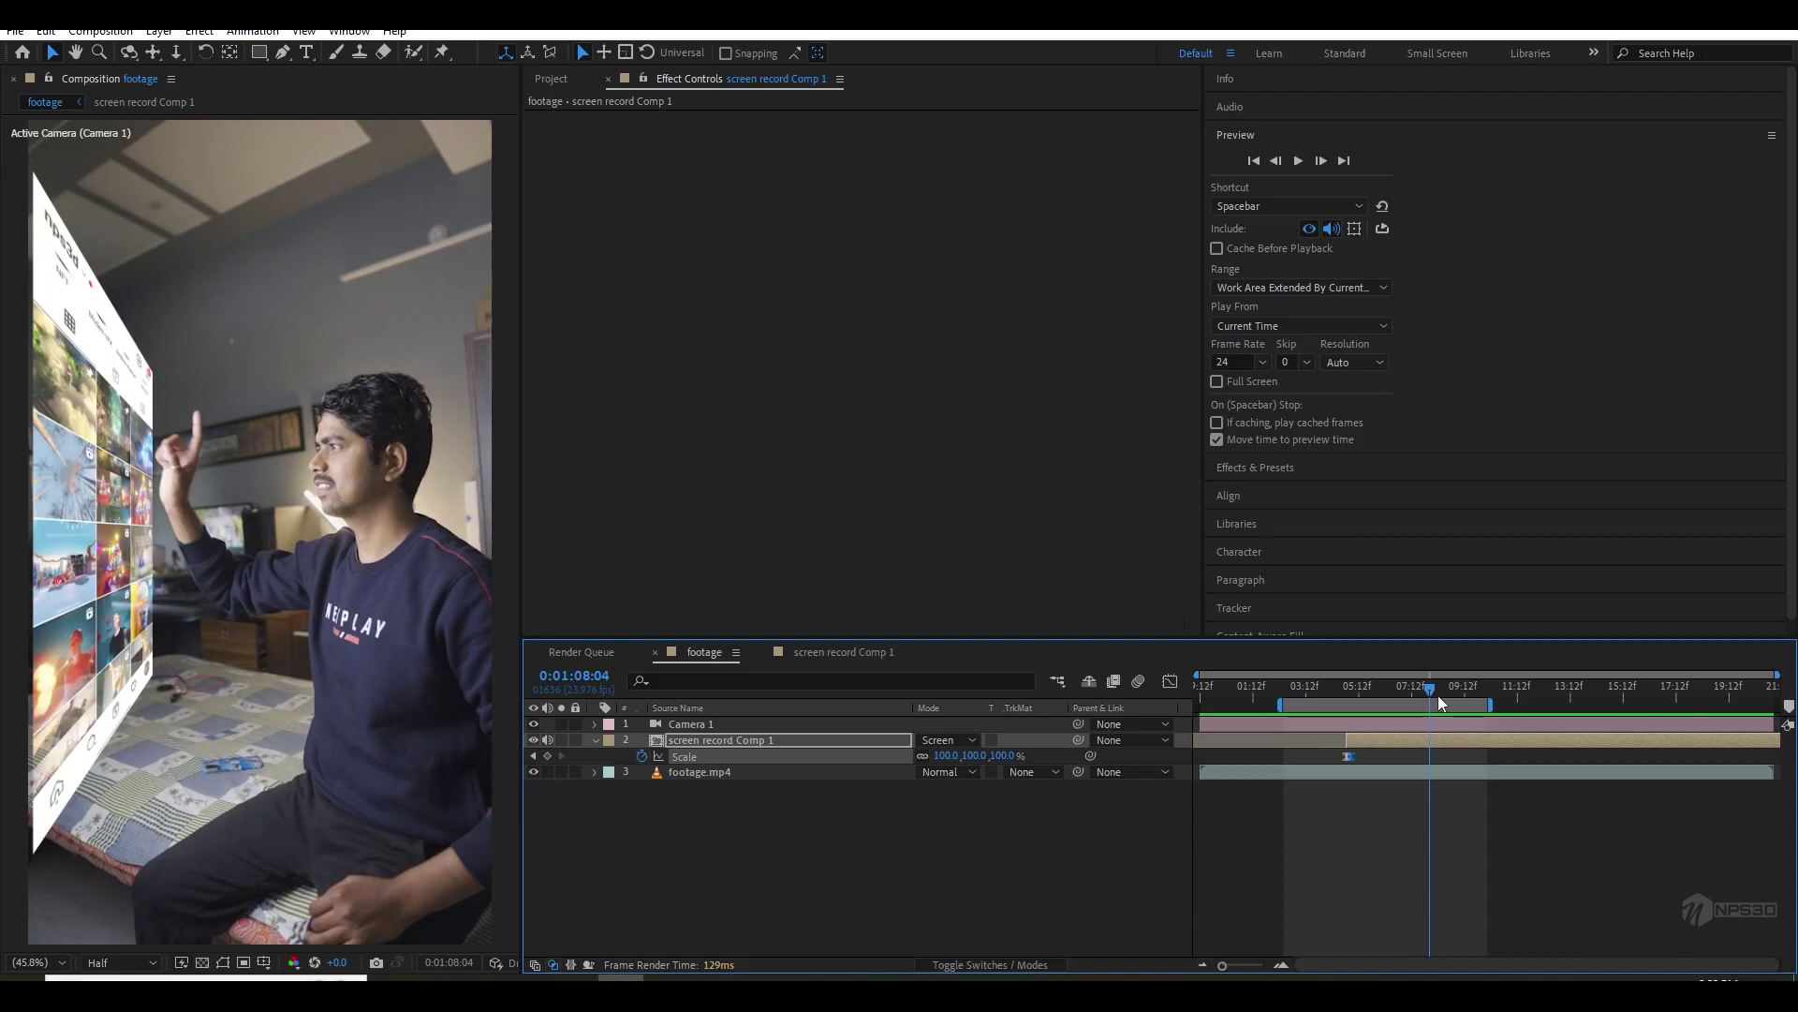
{"action": "key", "text": "space"}
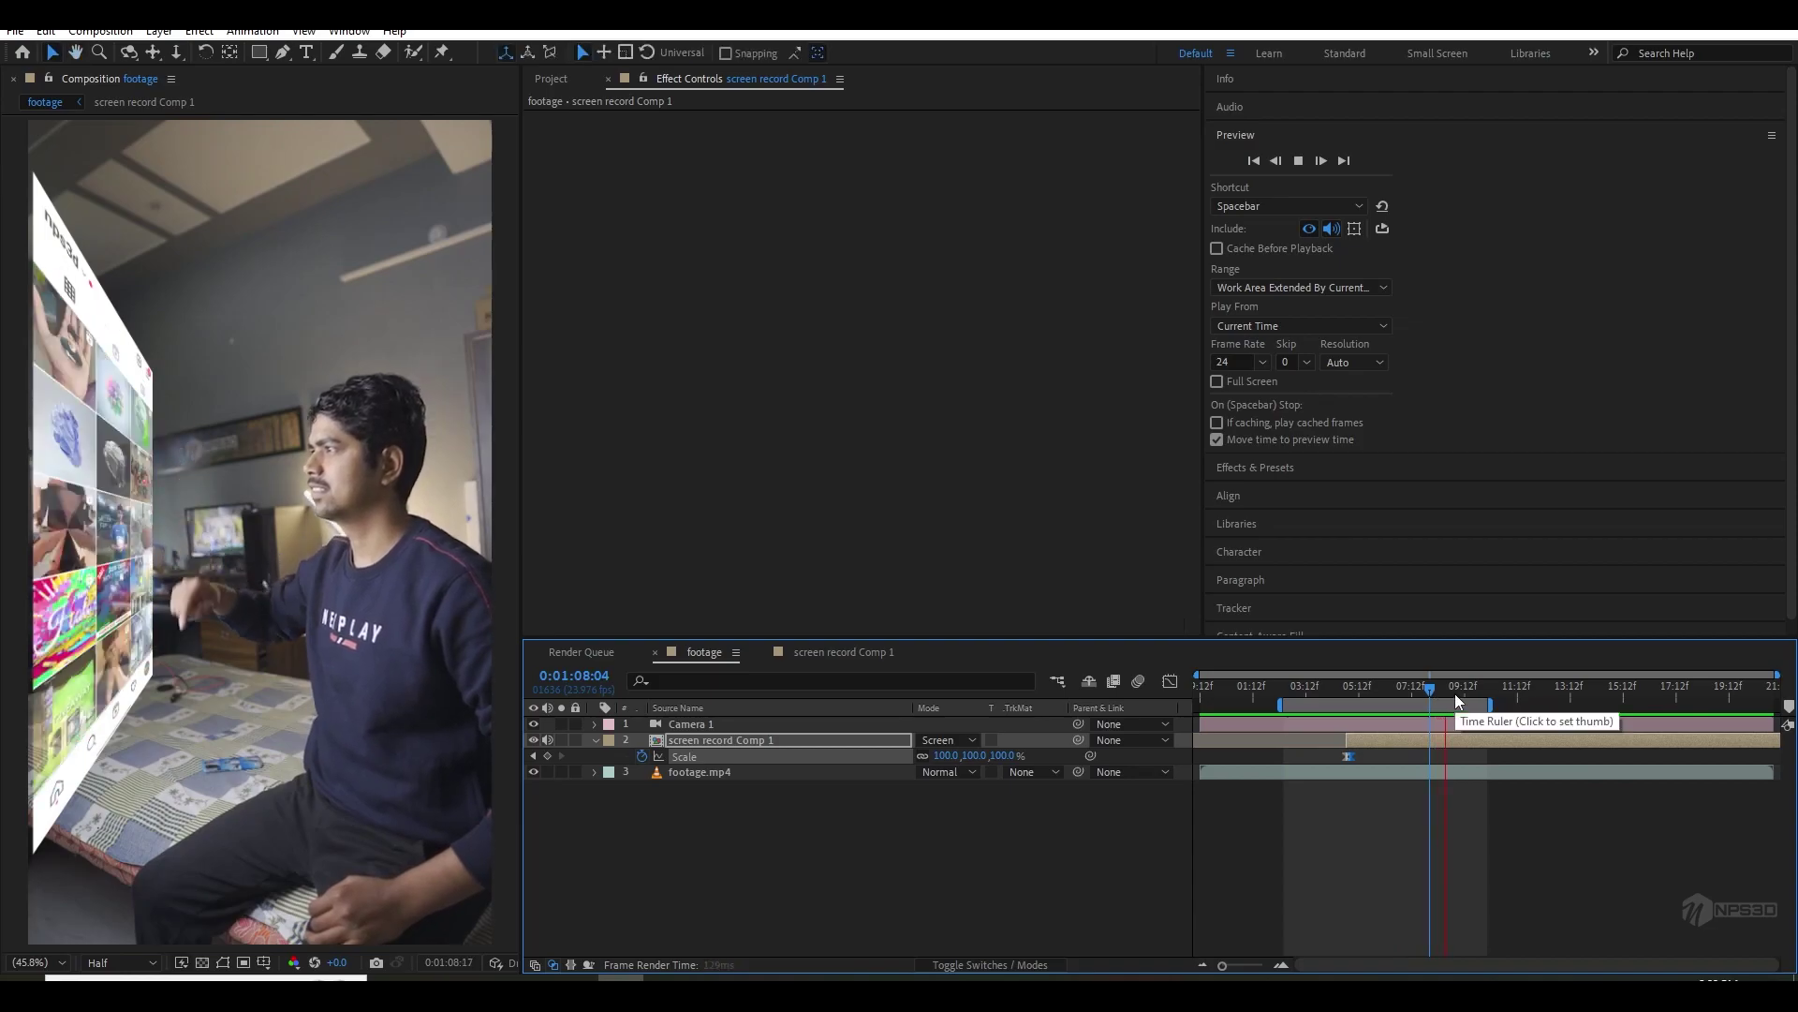
{"action": "left_click", "coordinate": [1440, 686]}
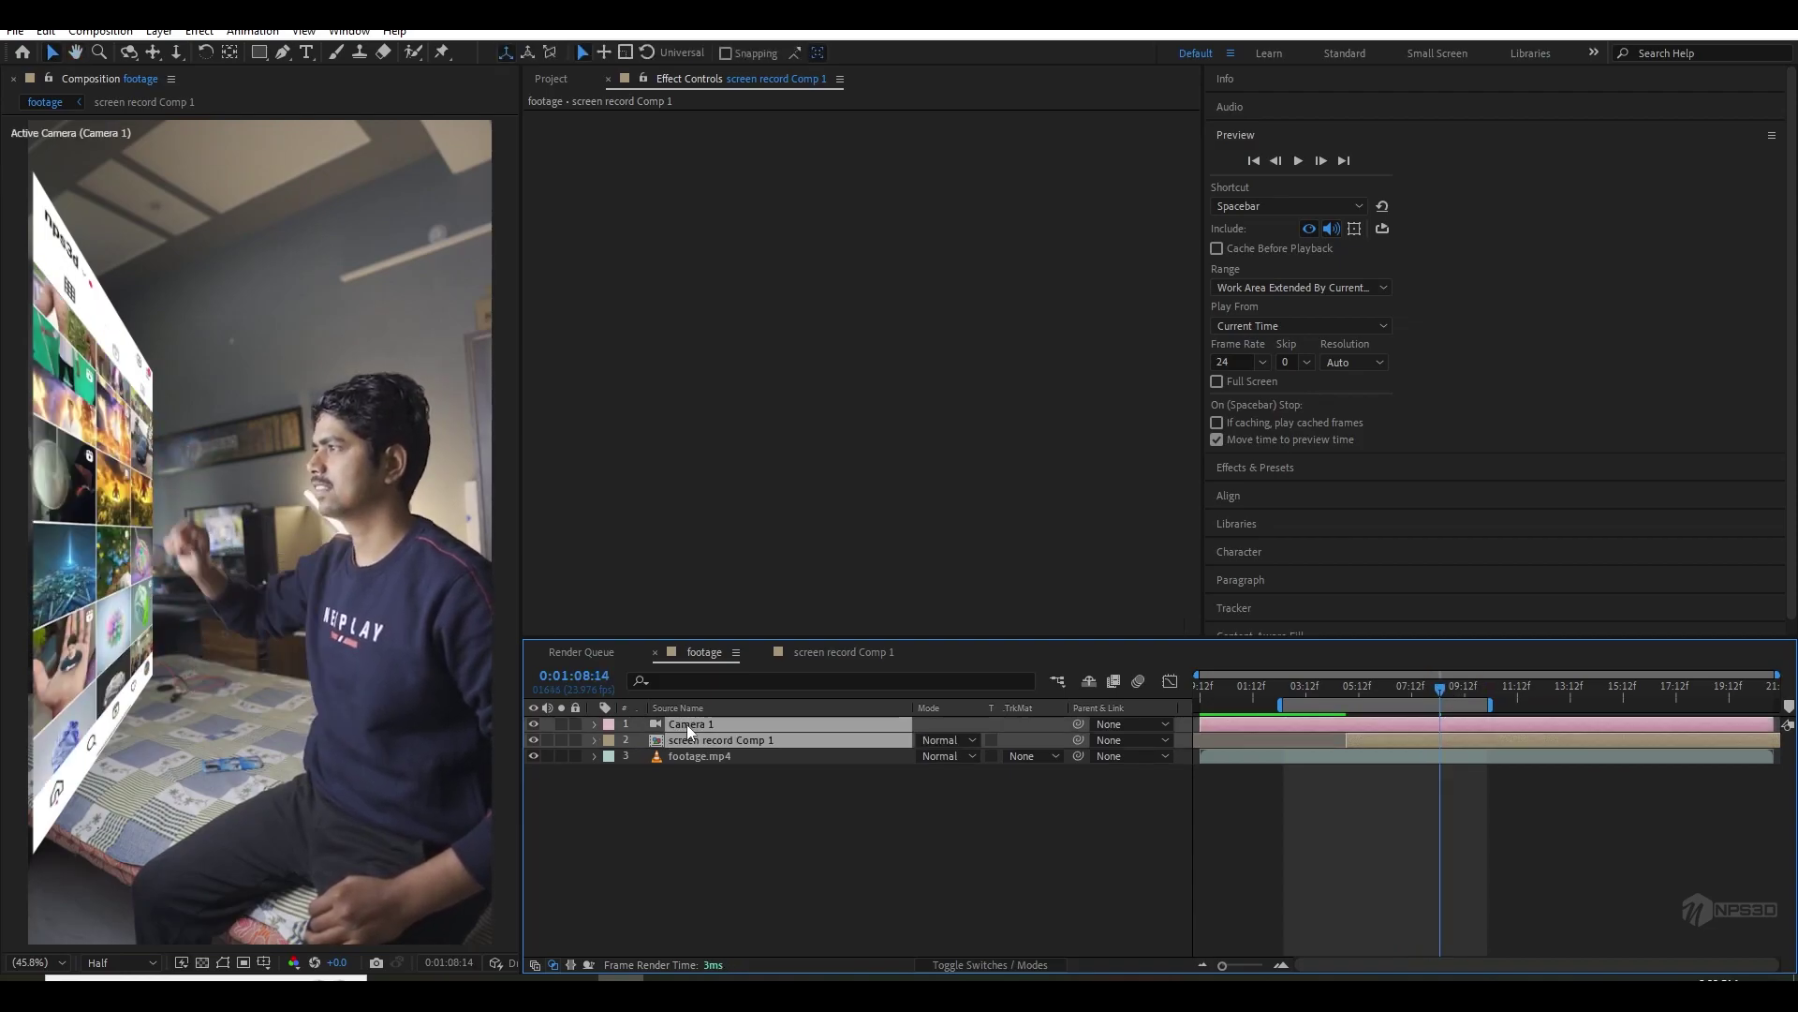
- Pre-compose Camera 1 and screen record Comp 1 together as Pre-comp 1 with all attributes moved, and check its nested contents
{"action": "right_click", "coordinate": [709, 732]}
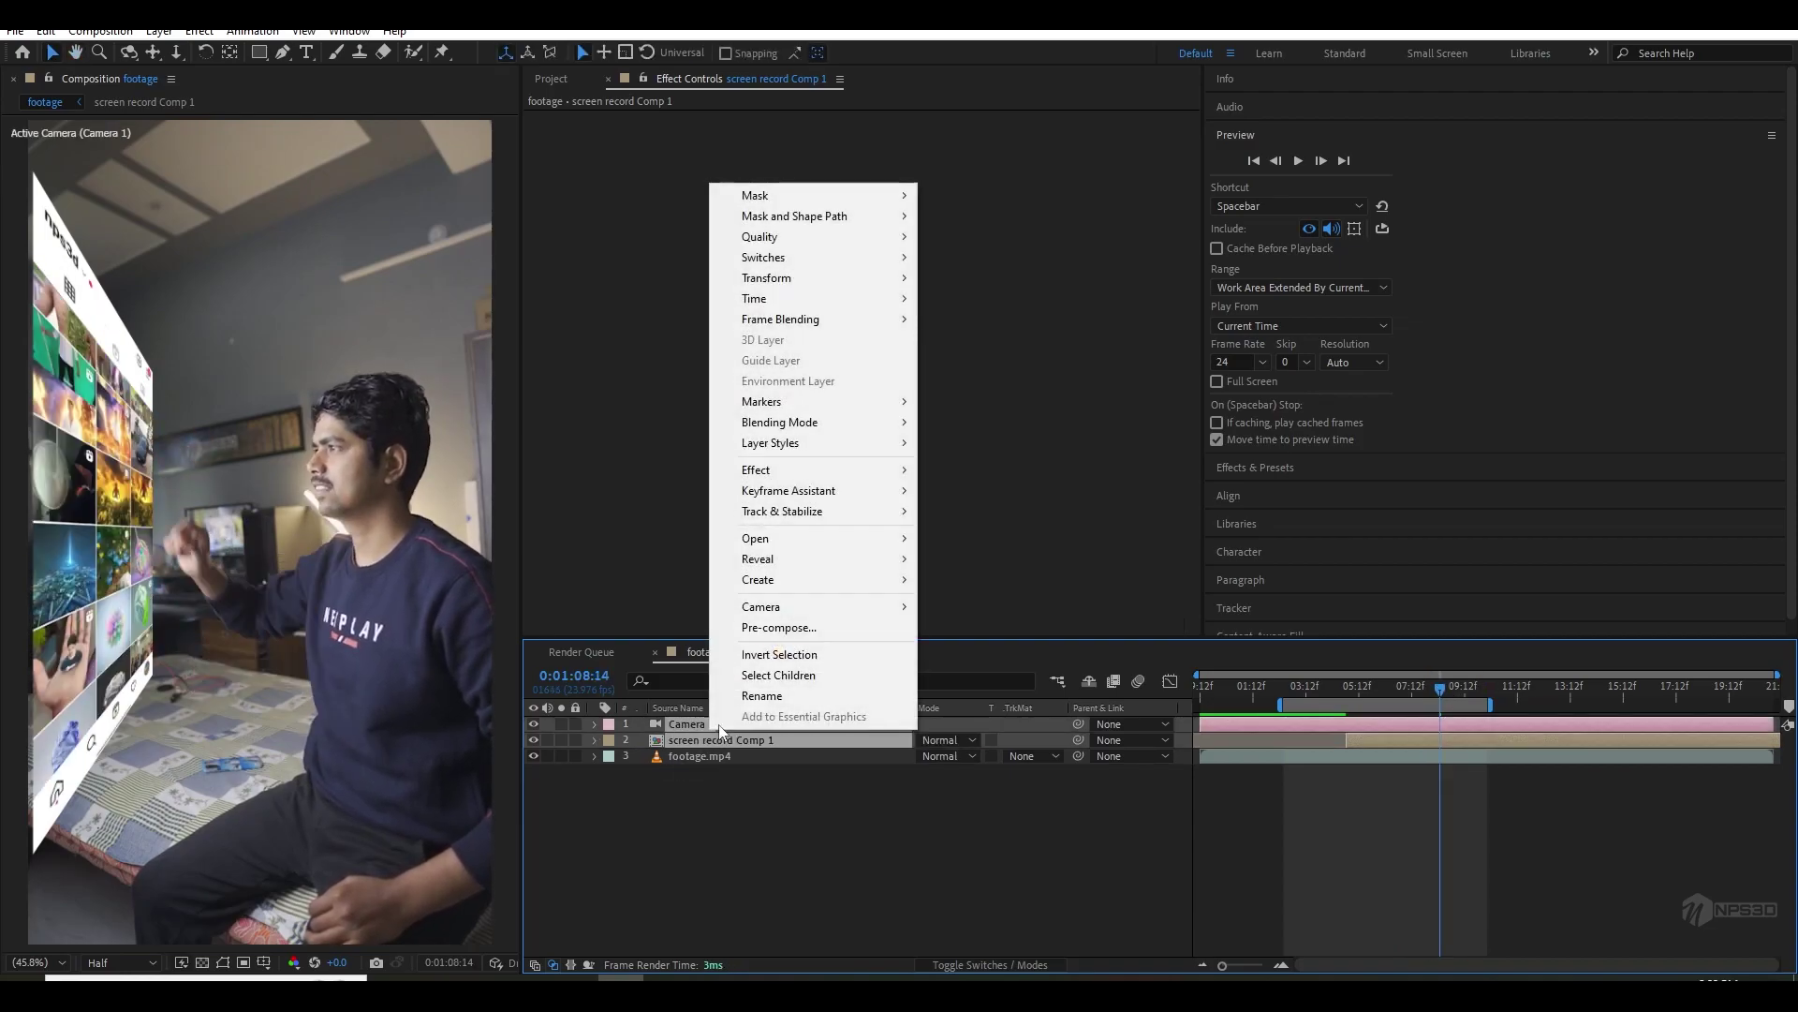
{"action": "left_click", "coordinate": [779, 627]}
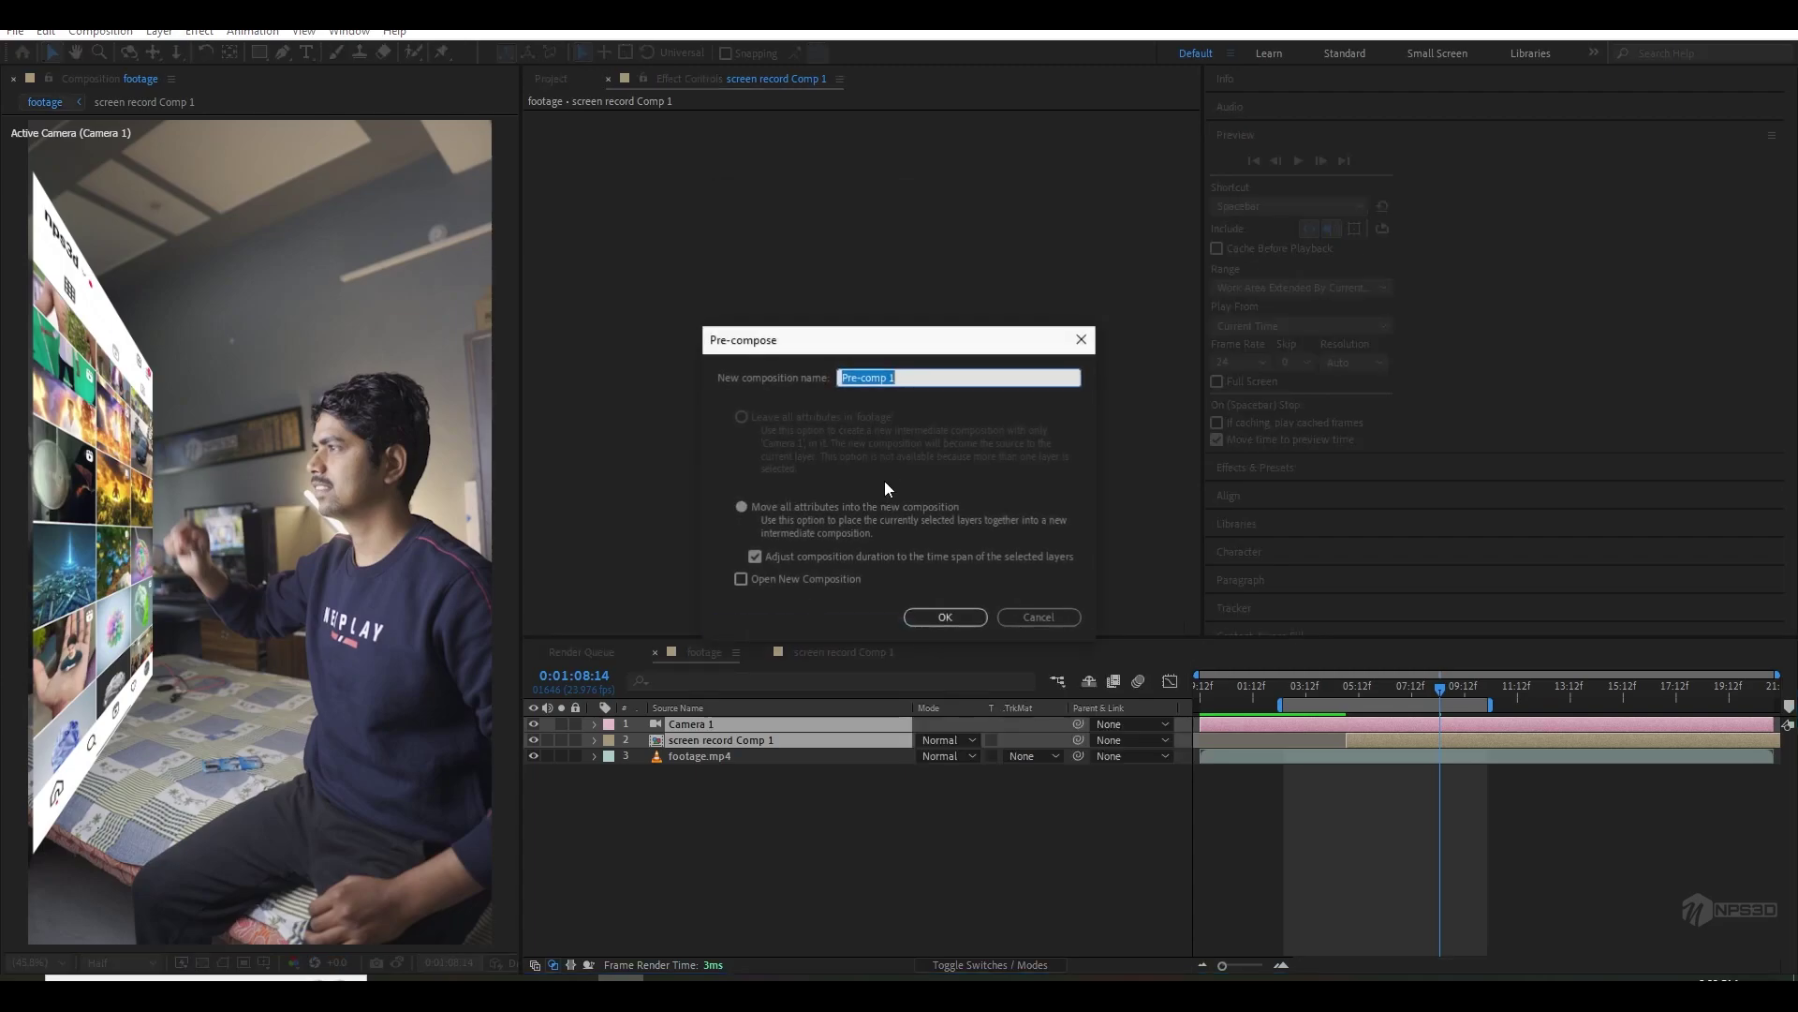
{"action": "left_click", "coordinate": [950, 622]}
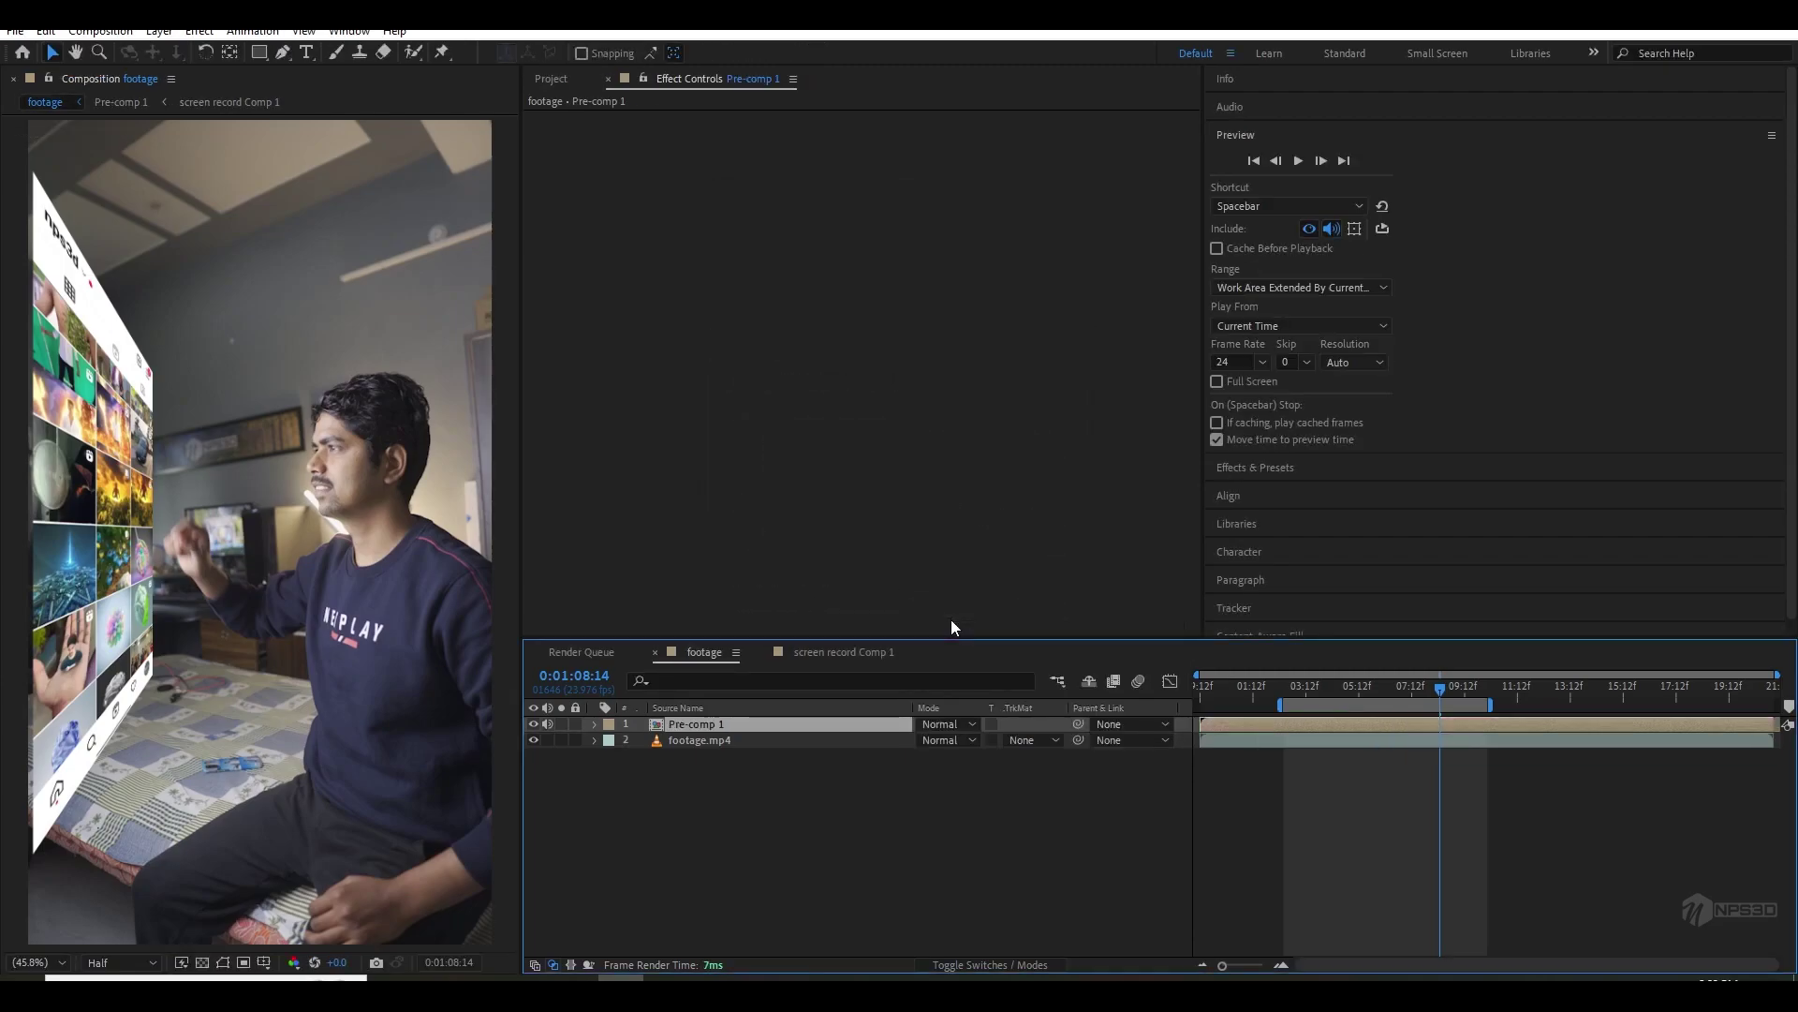
{"action": "double_click", "coordinate": [725, 727]}
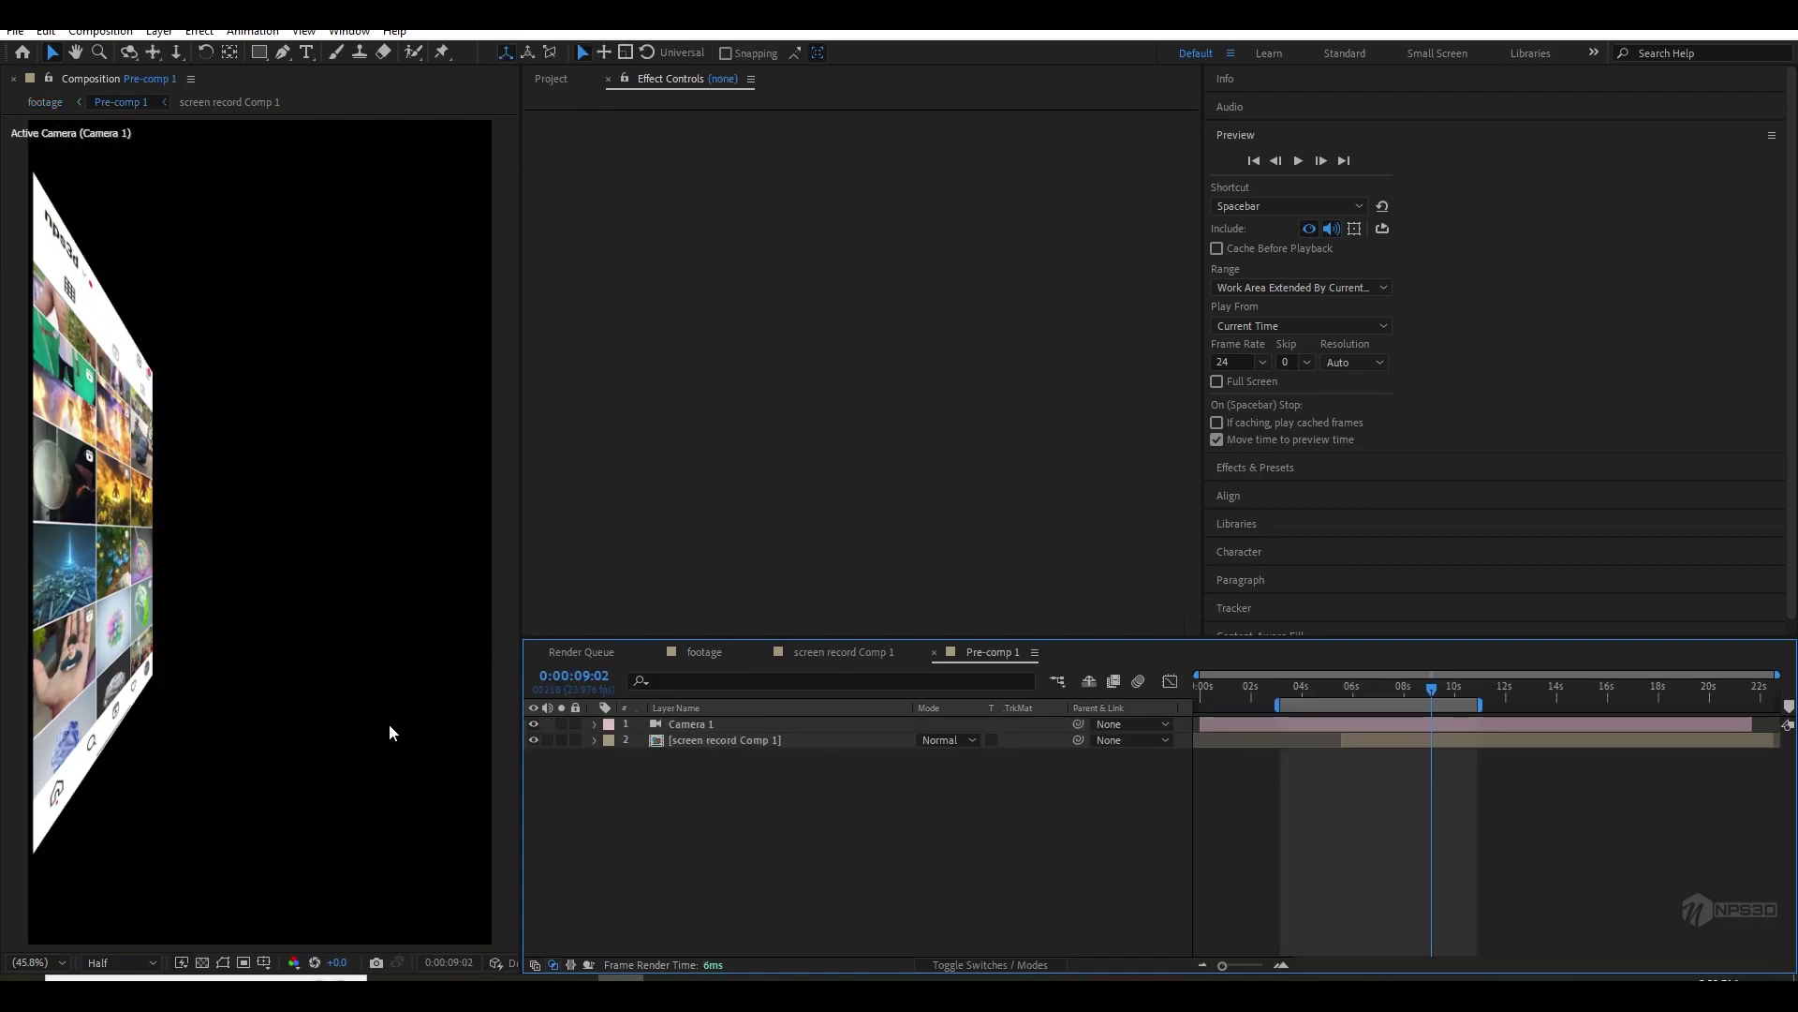
{"action": "left_click", "coordinate": [797, 659]}
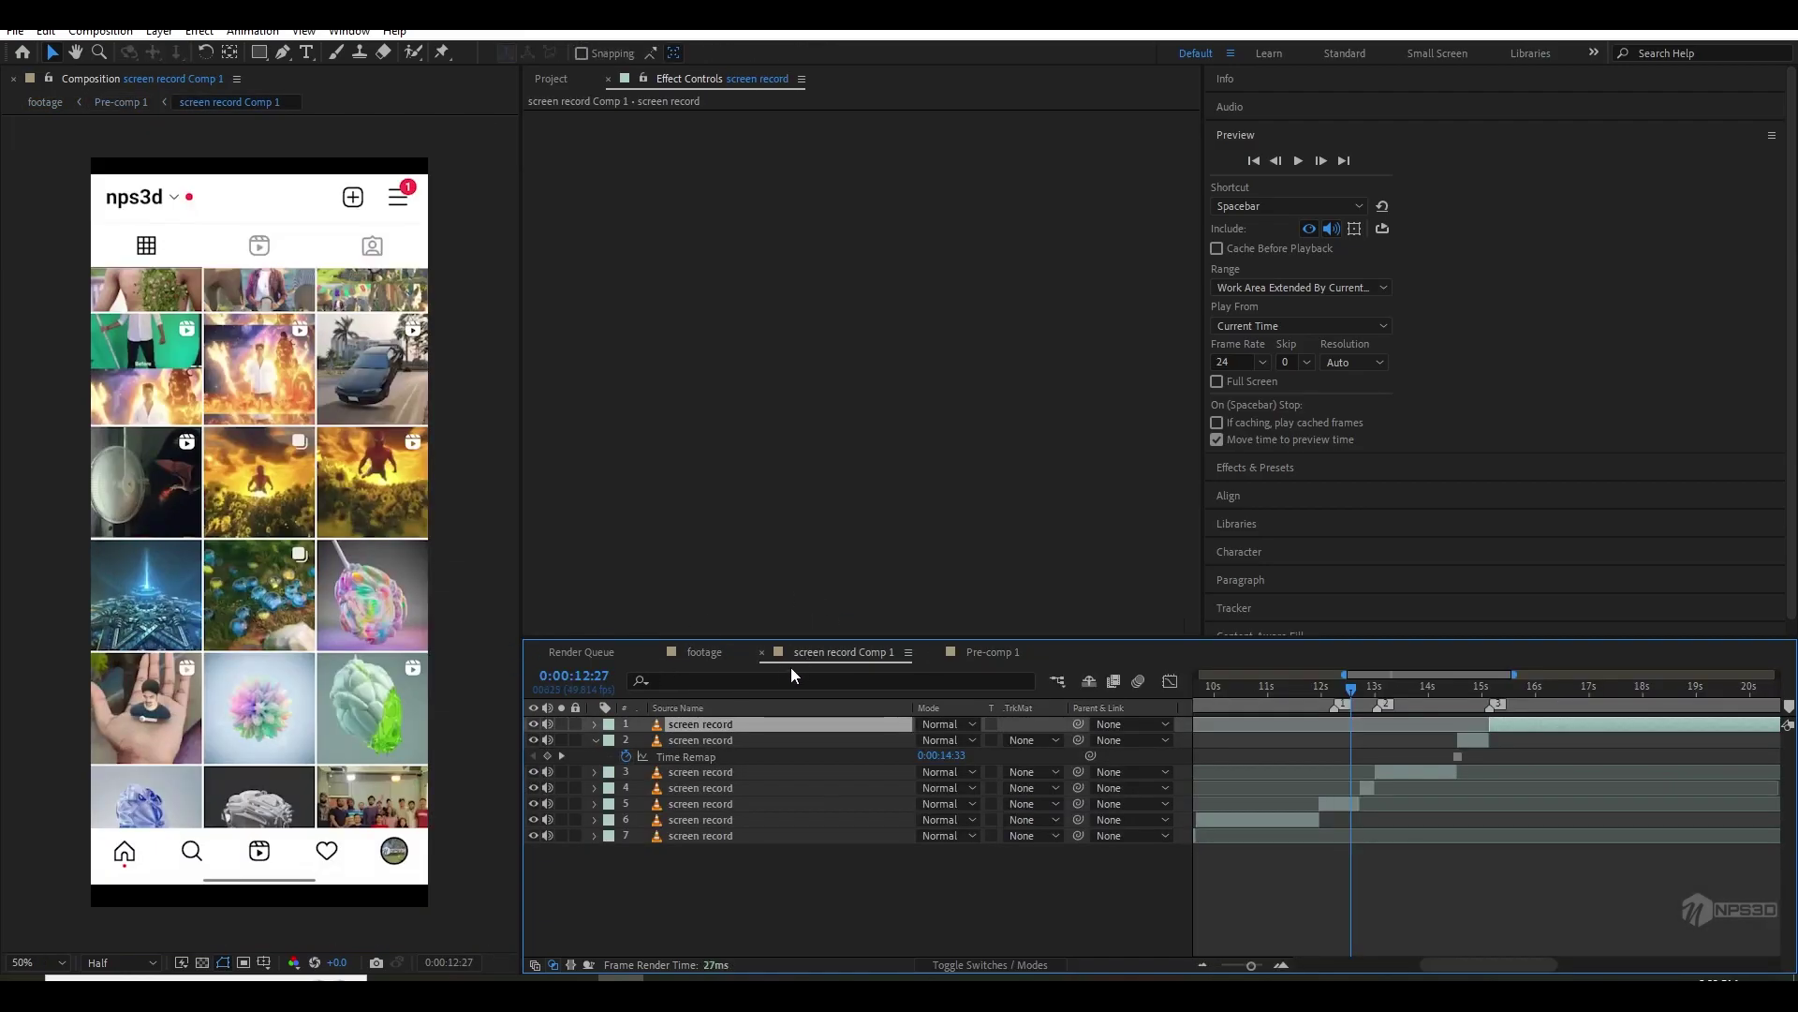
- In the footage composition, rename the Pre-comp 1 layer "effect" and make a hidden duplicate of it
{"action": "left_click", "coordinate": [704, 652]}
{"action": "key", "text": "Return"}
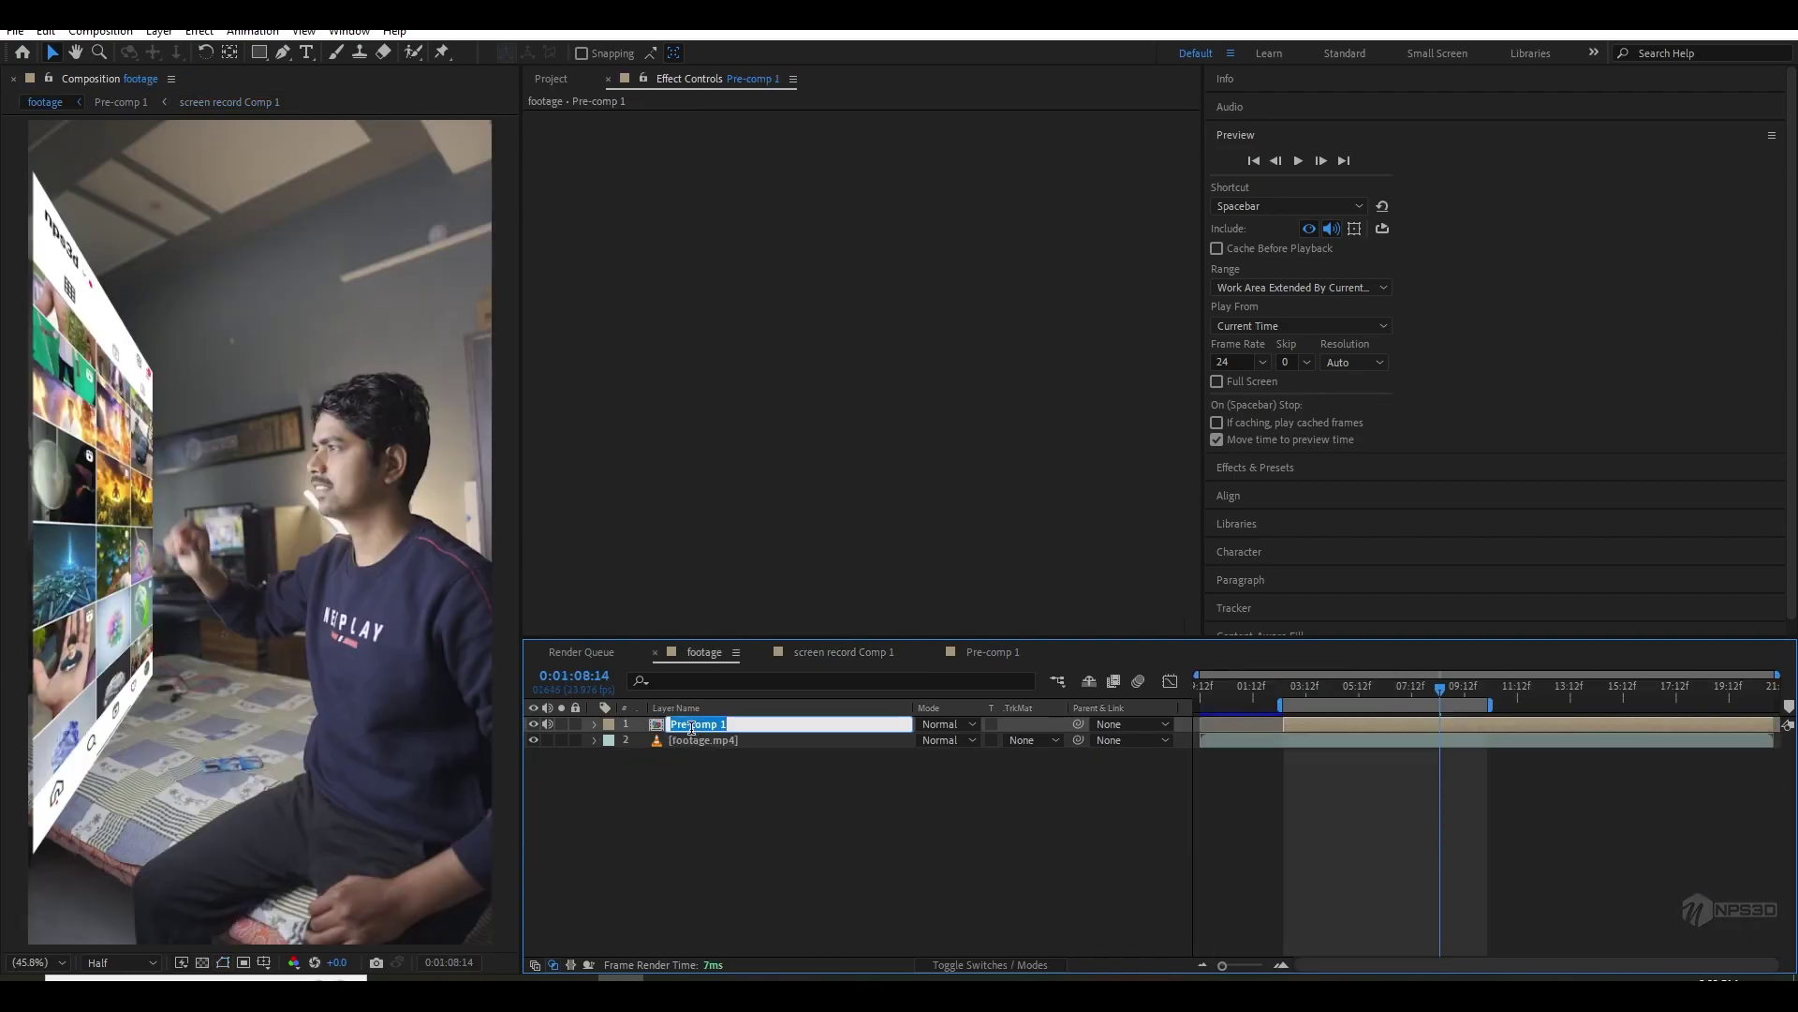
{"action": "key", "text": "Return"}
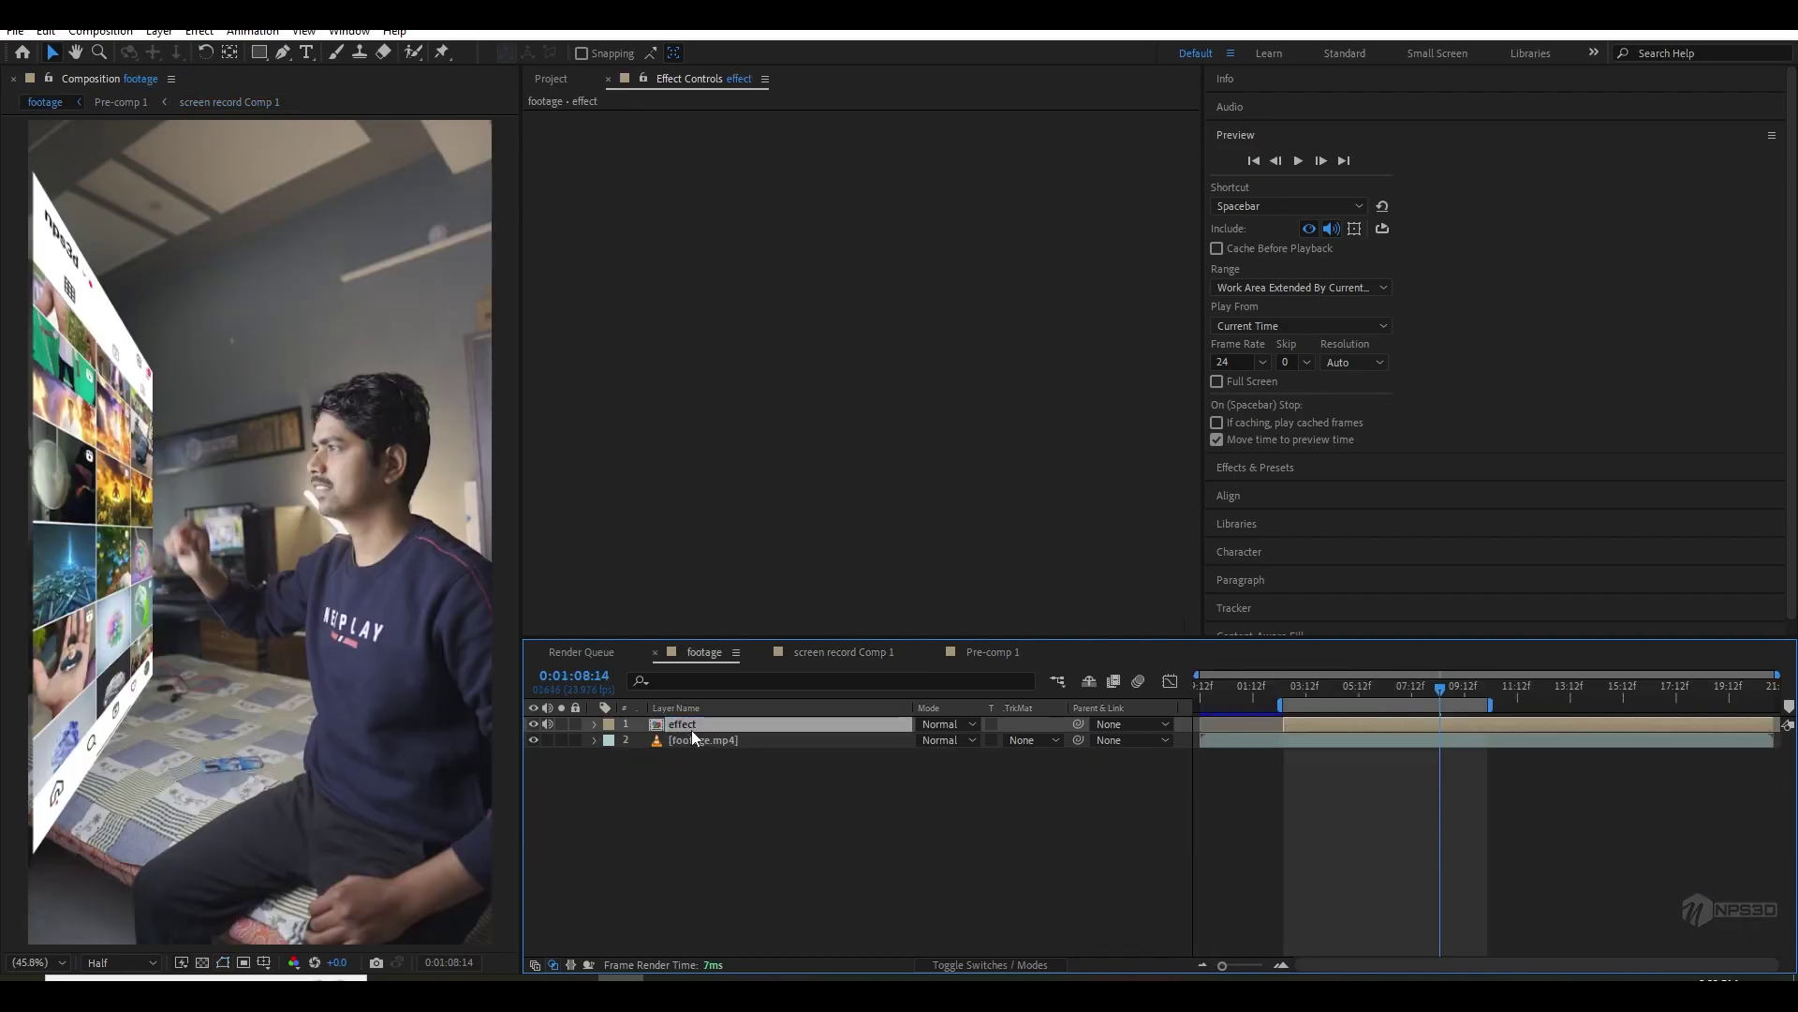
{"action": "key", "text": "ctrl+d"}
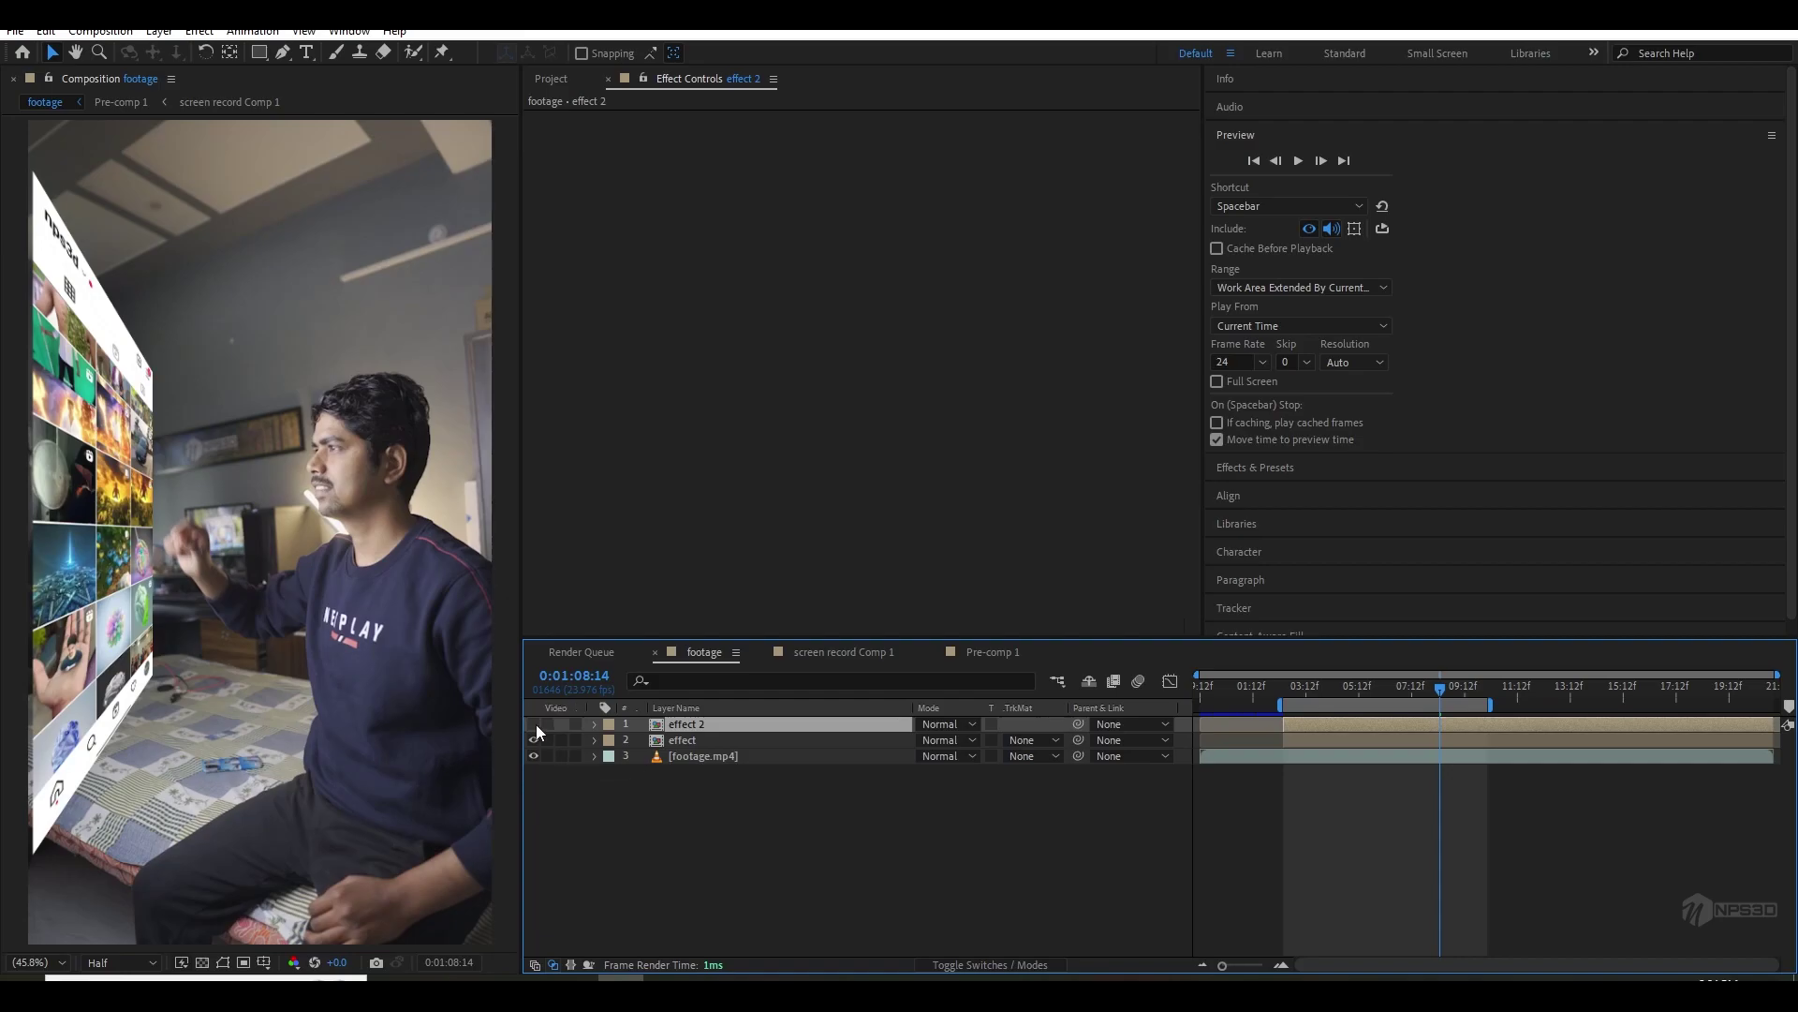
- Apply the CC Radial Fast Blur effect to the lower "effect" layer
{"action": "left_click", "coordinate": [706, 737]}
{"action": "key", "text": "ctrl+space"}
{"action": "type", "text": "ccradial"}
{"action": "left_click", "coordinate": [716, 501]}
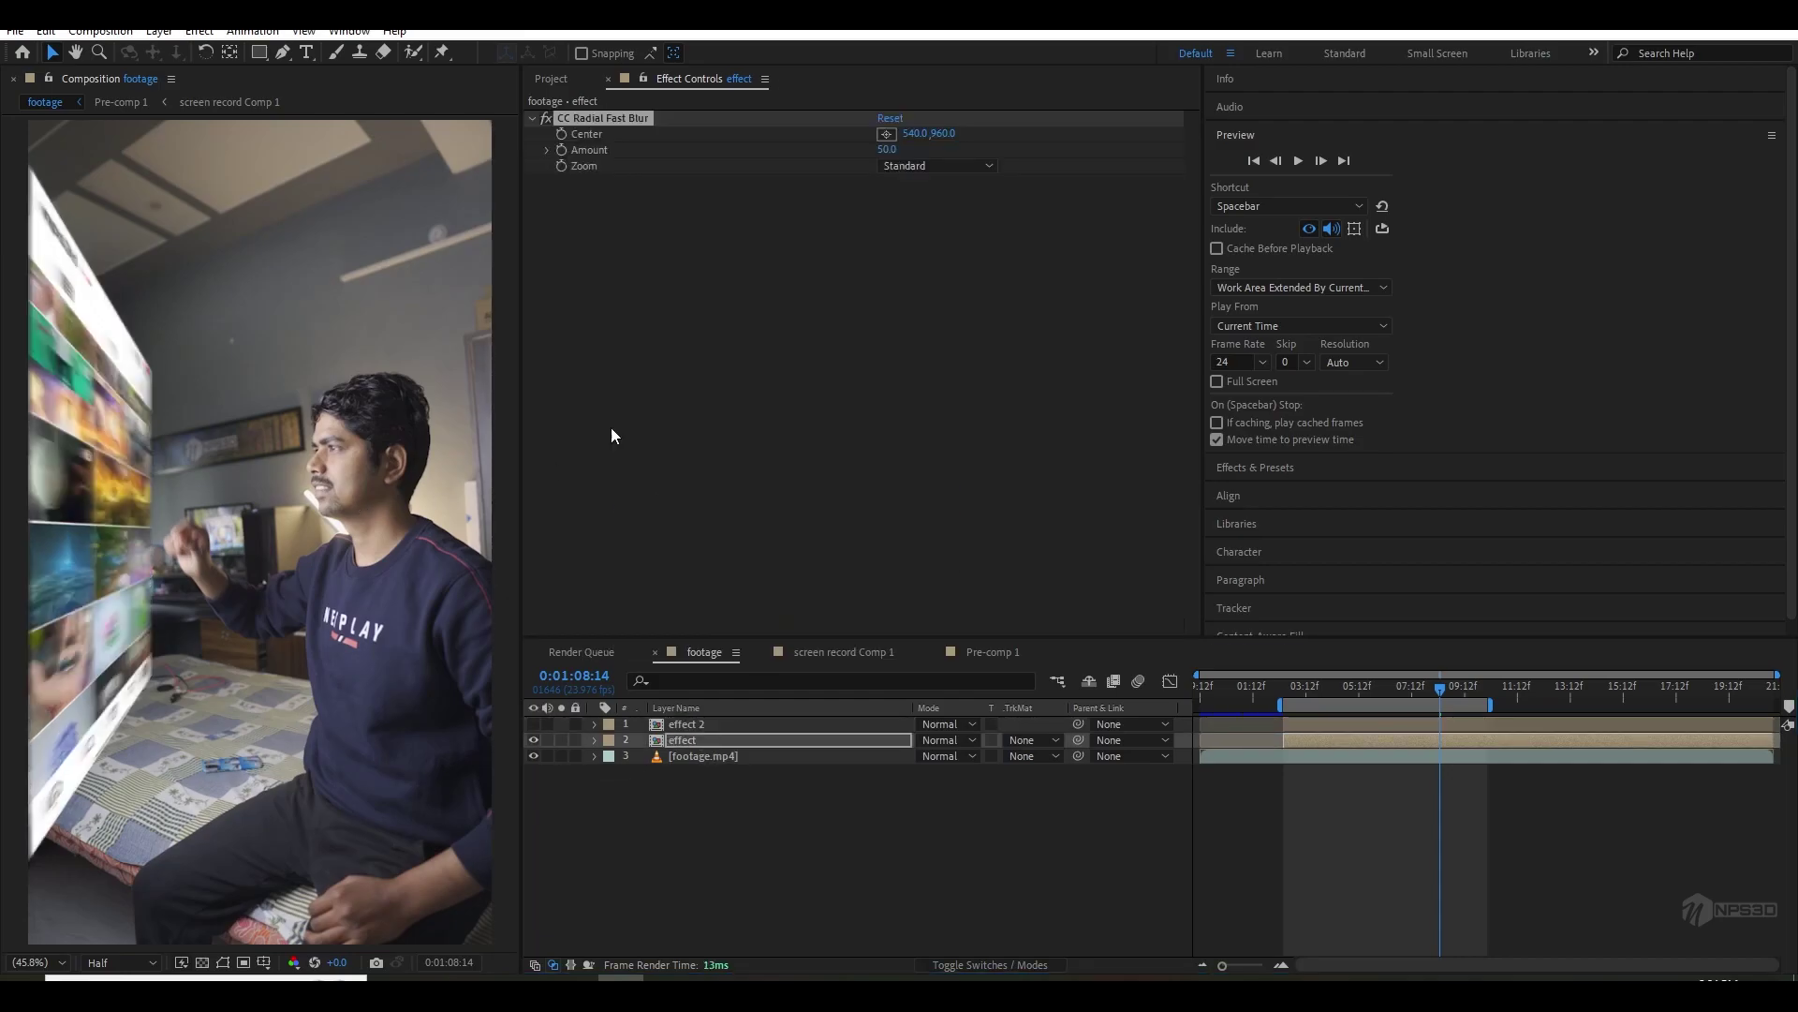
- Set the radial blur's zoom to Brightest and raise its amount to 92
{"action": "left_click_drag", "start_coordinate": [894, 149], "coordinate": [920, 148]}
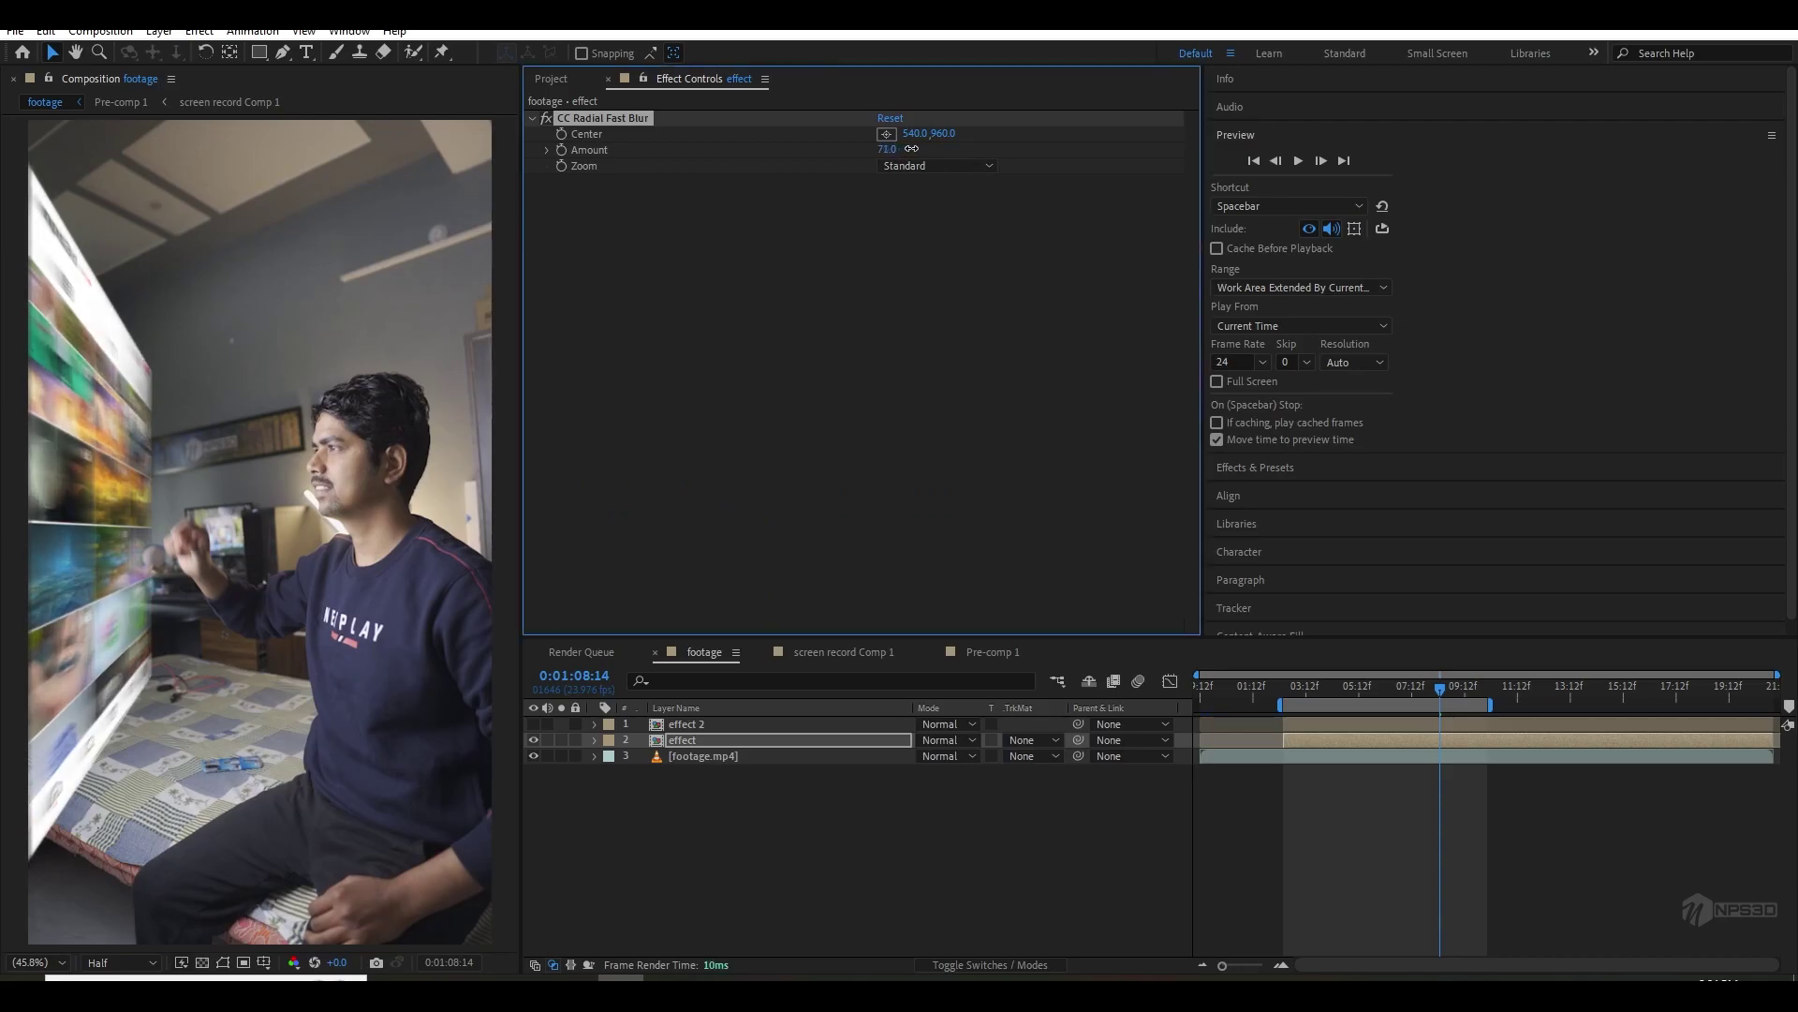
{"action": "left_click", "coordinate": [926, 166]}
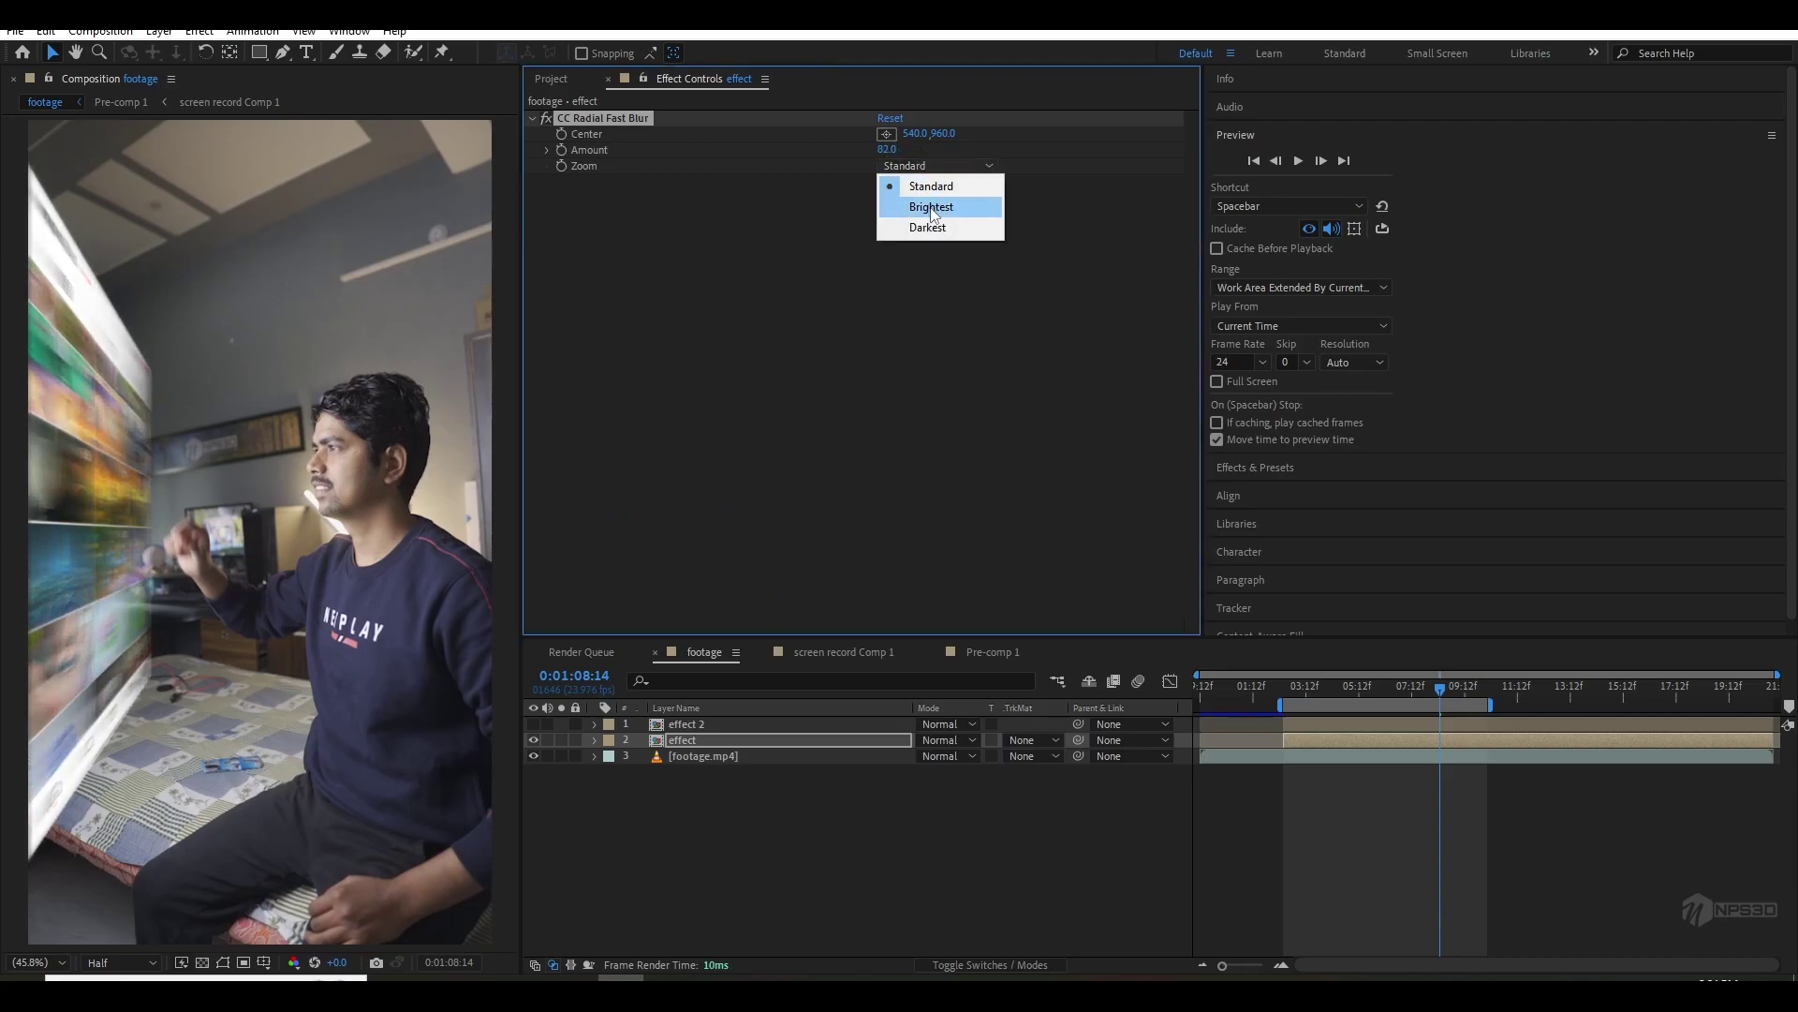
{"action": "left_click", "coordinate": [930, 203]}
{"action": "left_click_drag", "start_coordinate": [886, 149], "coordinate": [896, 149]}
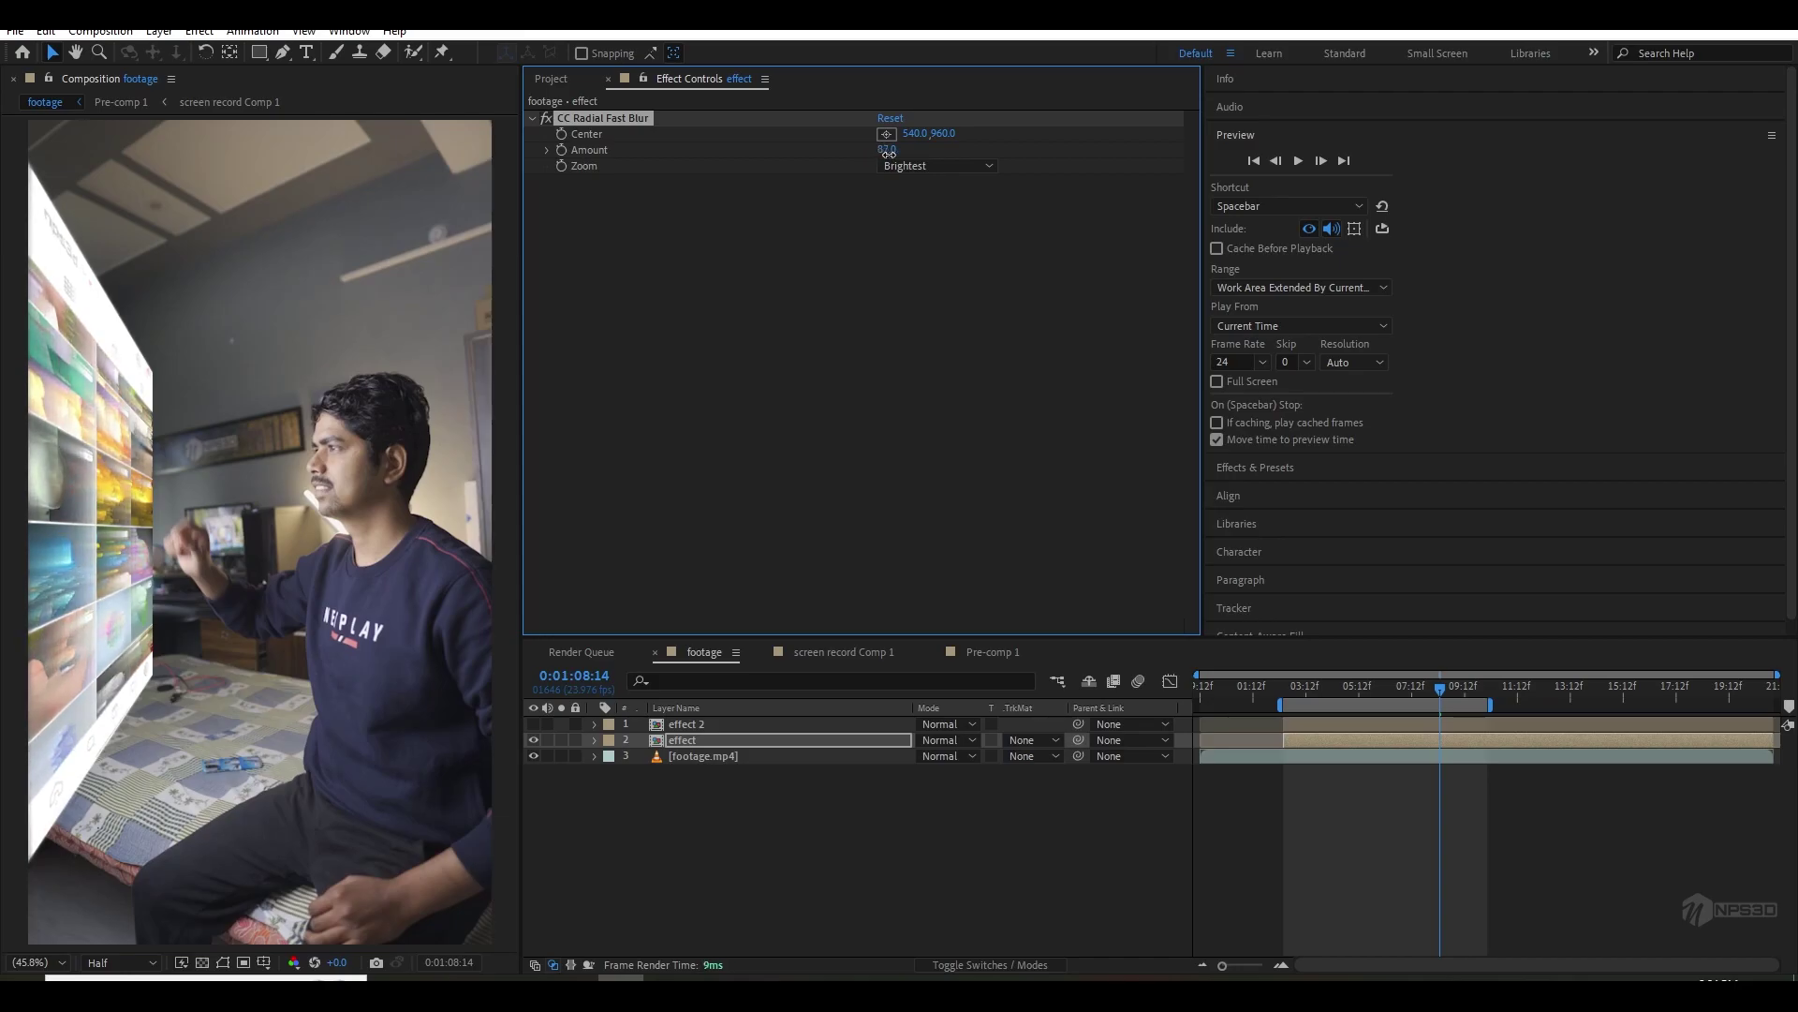
- Move the radial blur's center to -226, 706 and set its amount to 80
{"action": "left_click_drag", "start_coordinate": [915, 137], "coordinate": [80, 474]}
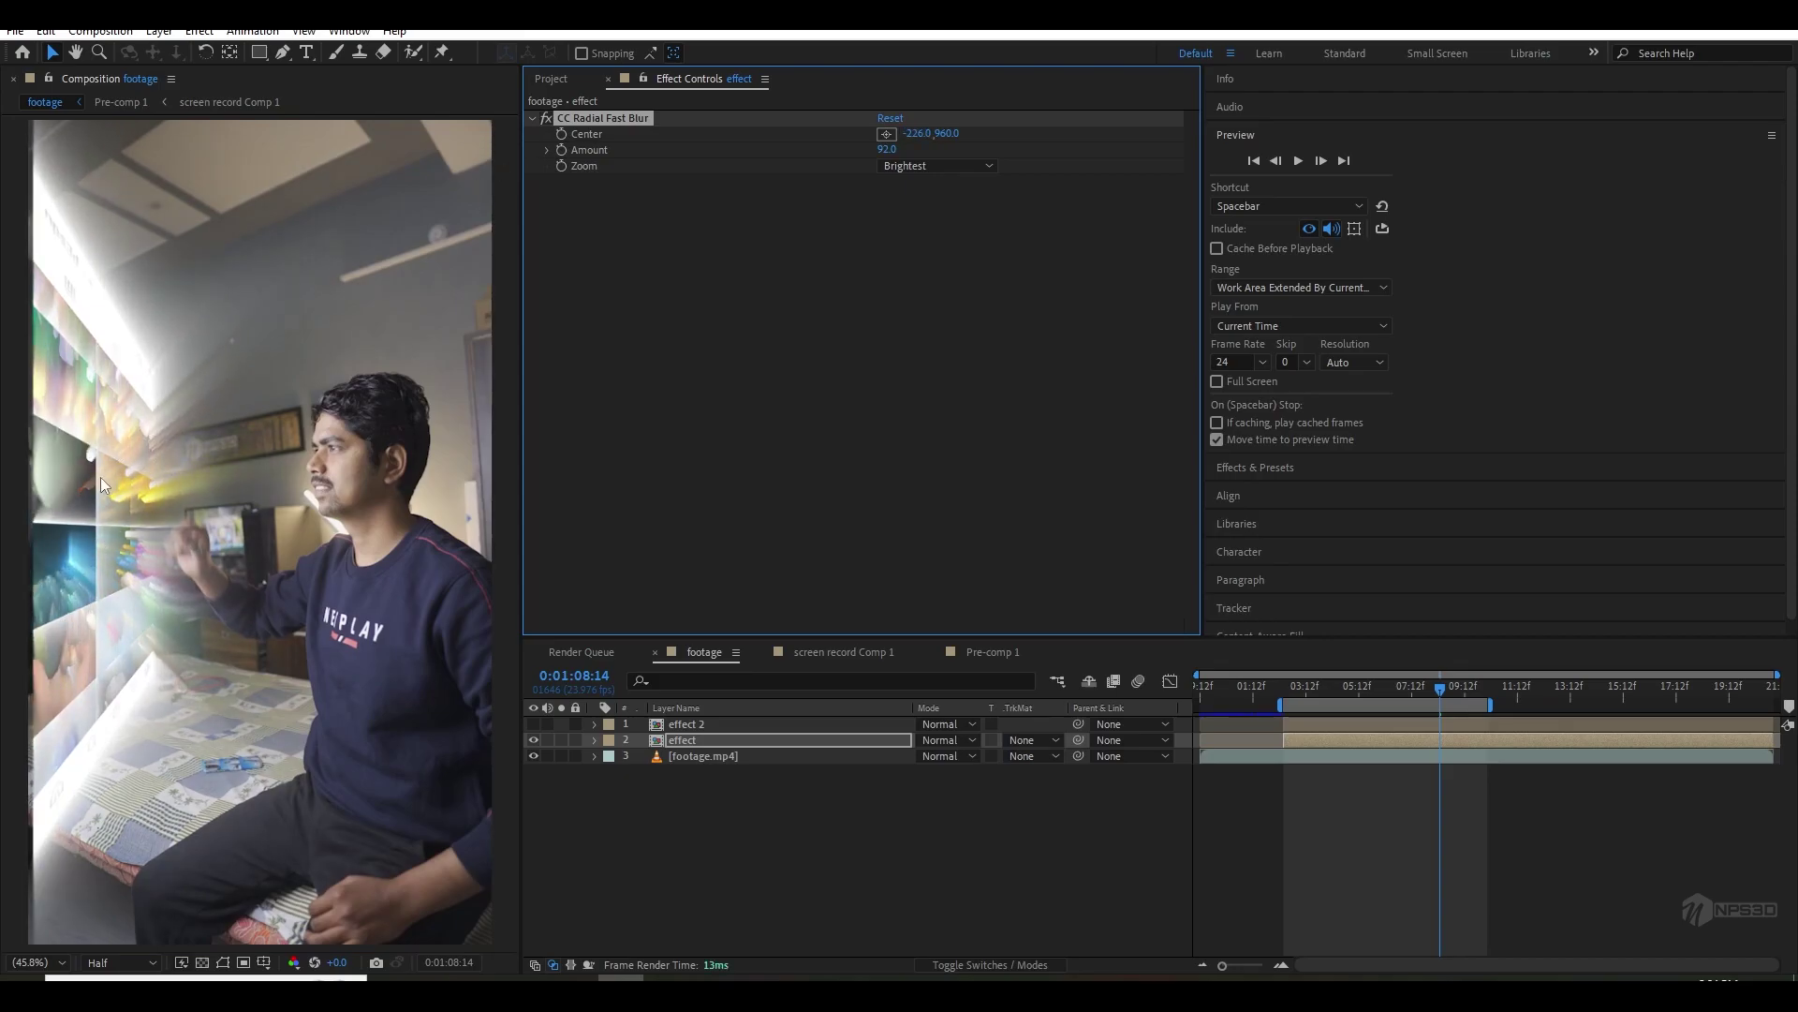
{"action": "left_click_drag", "start_coordinate": [881, 153], "coordinate": [676, 221]}
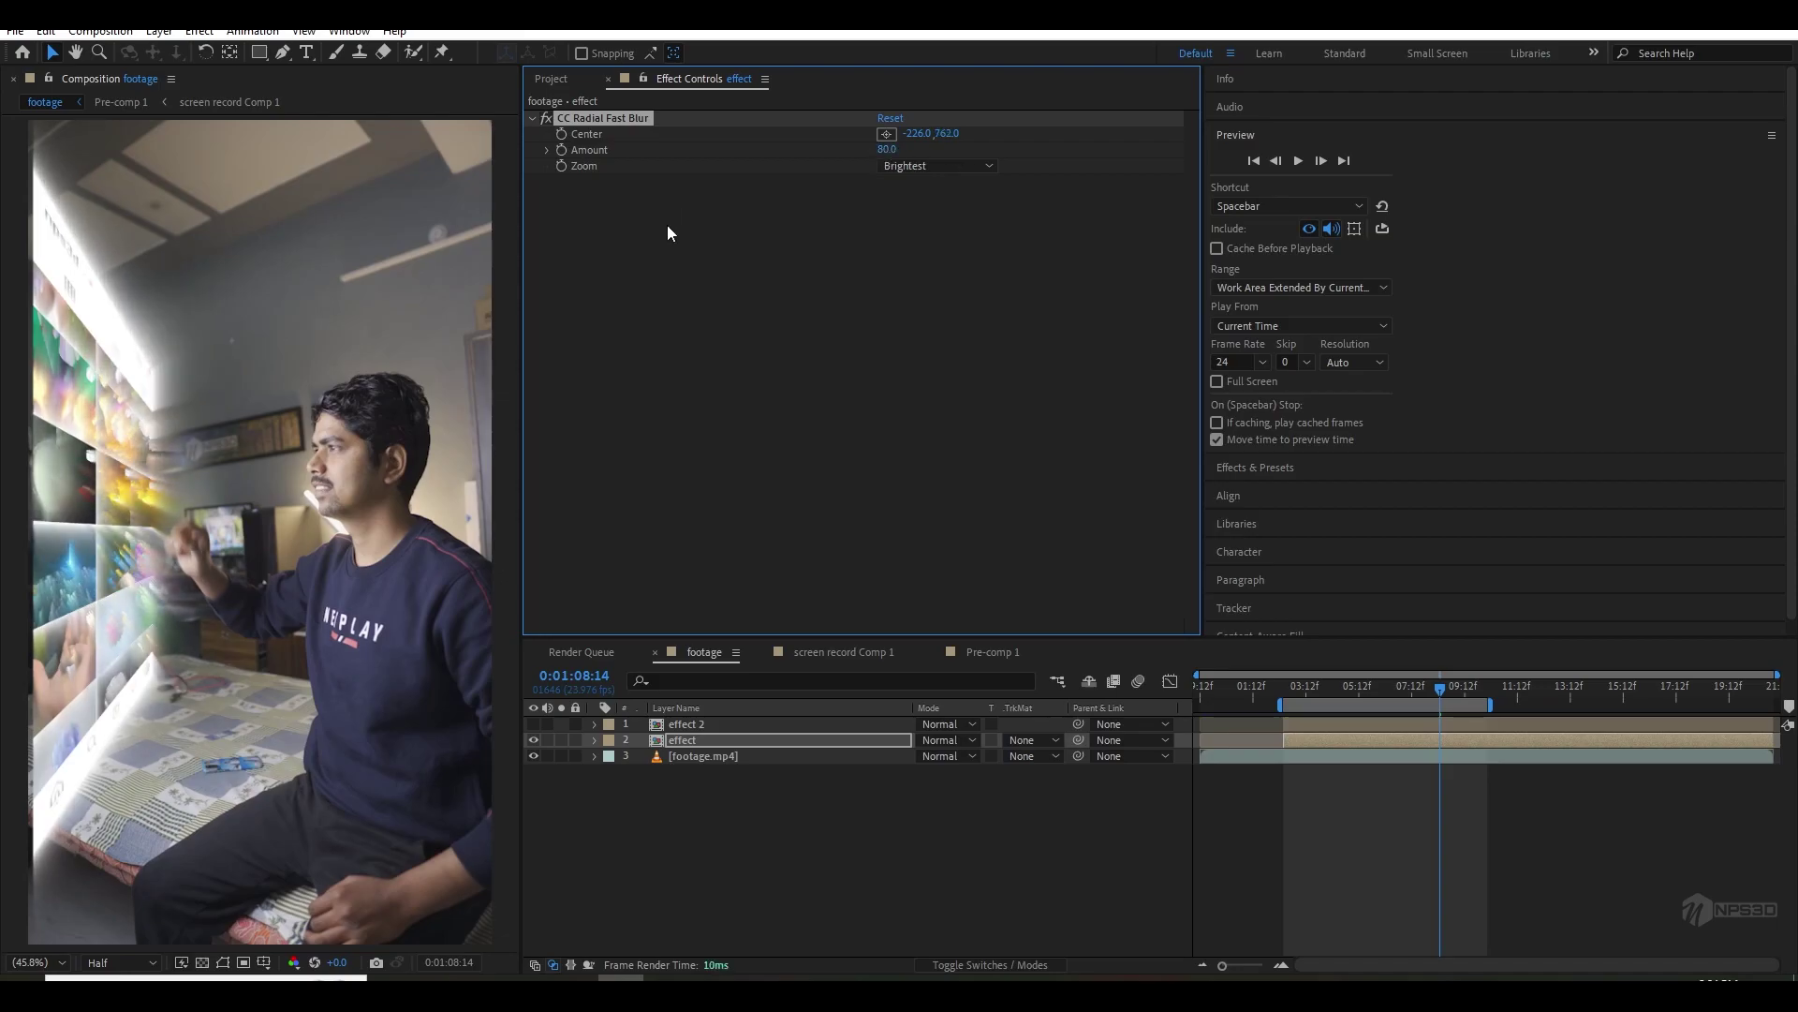
{"action": "left_click_drag", "start_coordinate": [925, 133], "coordinate": [825, 281]}
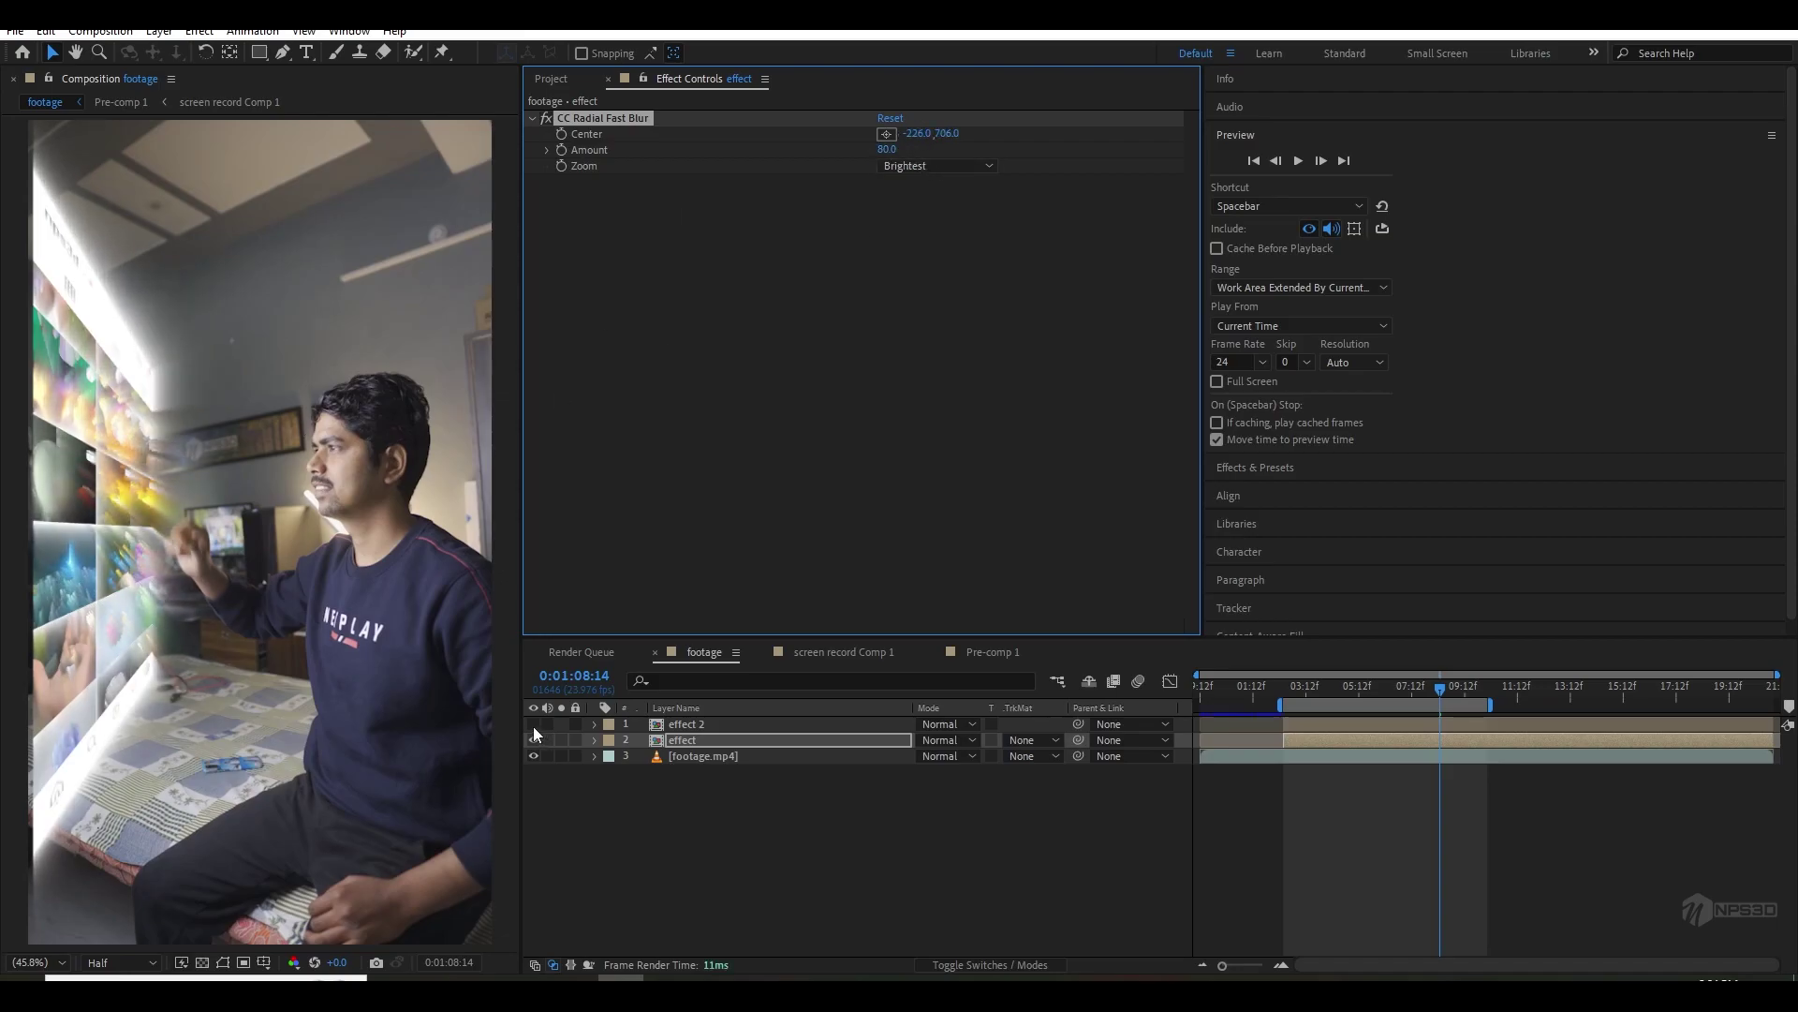
- Make the effect 2 layer visible again and set its blending mode to Screen
{"action": "left_click", "coordinate": [533, 724]}
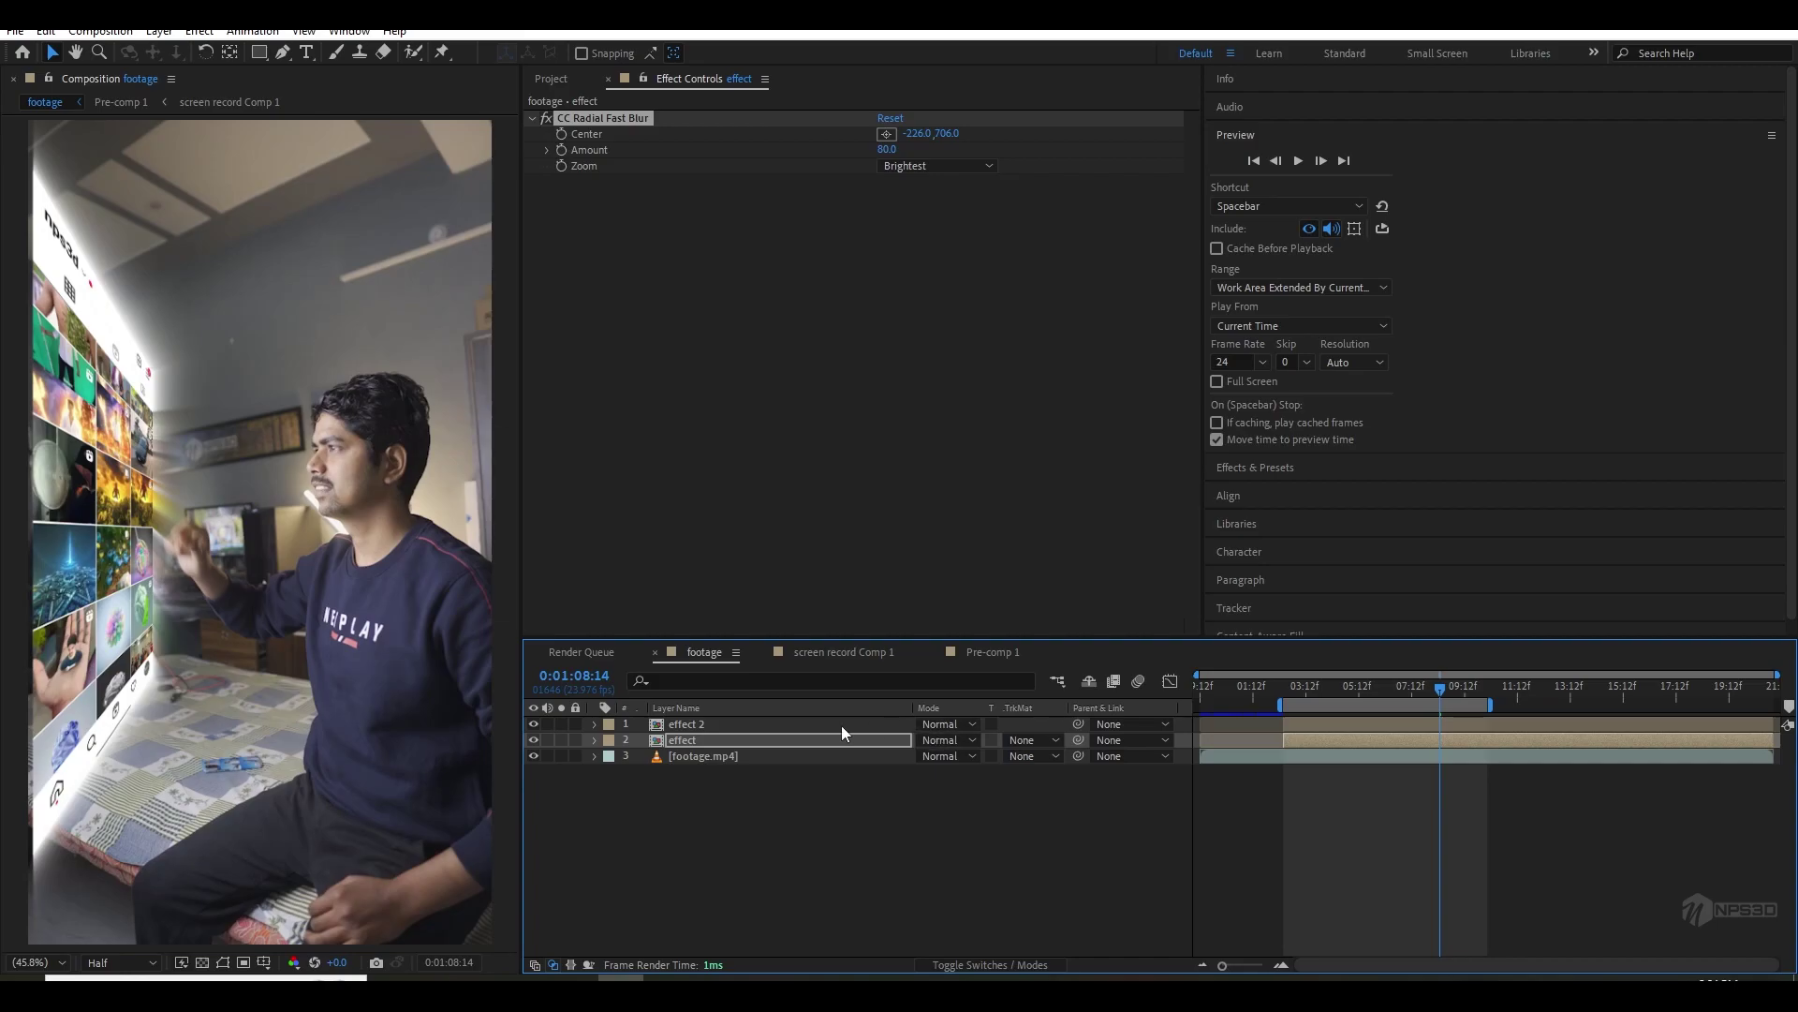
{"action": "left_click", "coordinate": [734, 725]}
{"action": "left_click", "coordinate": [942, 724]}
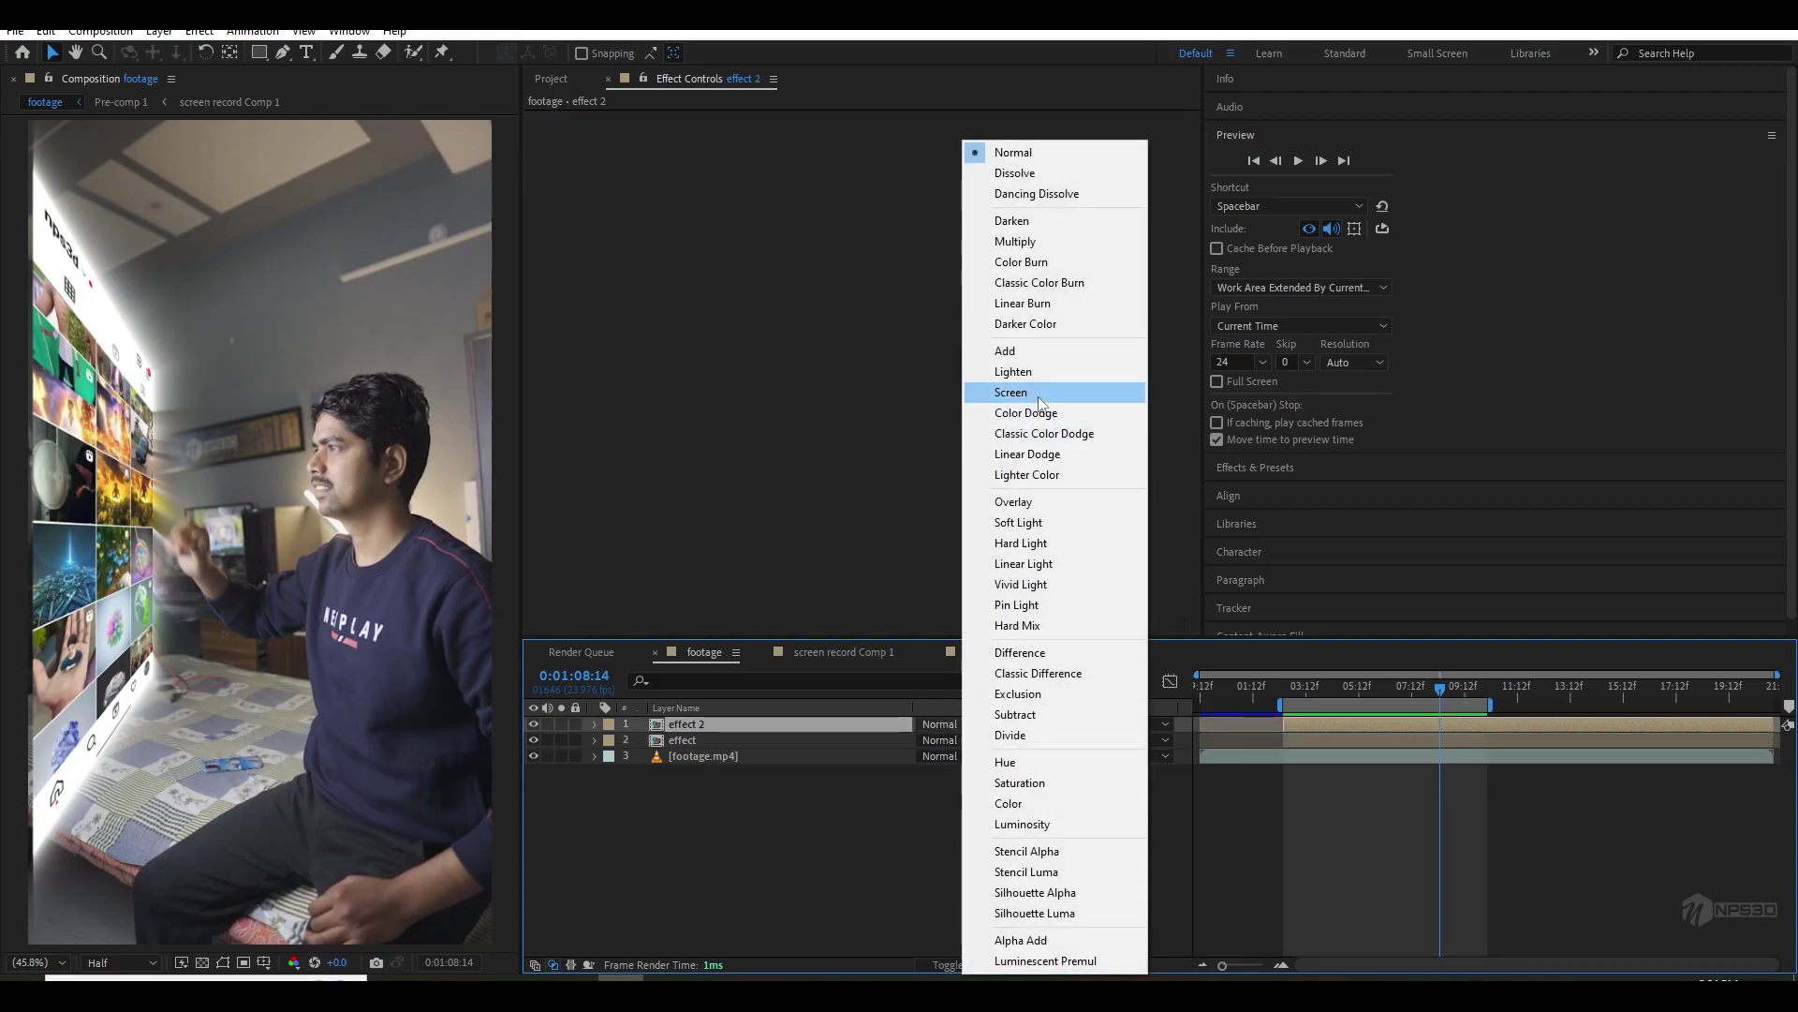
{"action": "left_click", "coordinate": [1037, 394]}
- Try the blurred "effect" layer at 66% opacity and solo that layer
{"action": "left_click", "coordinate": [693, 744]}
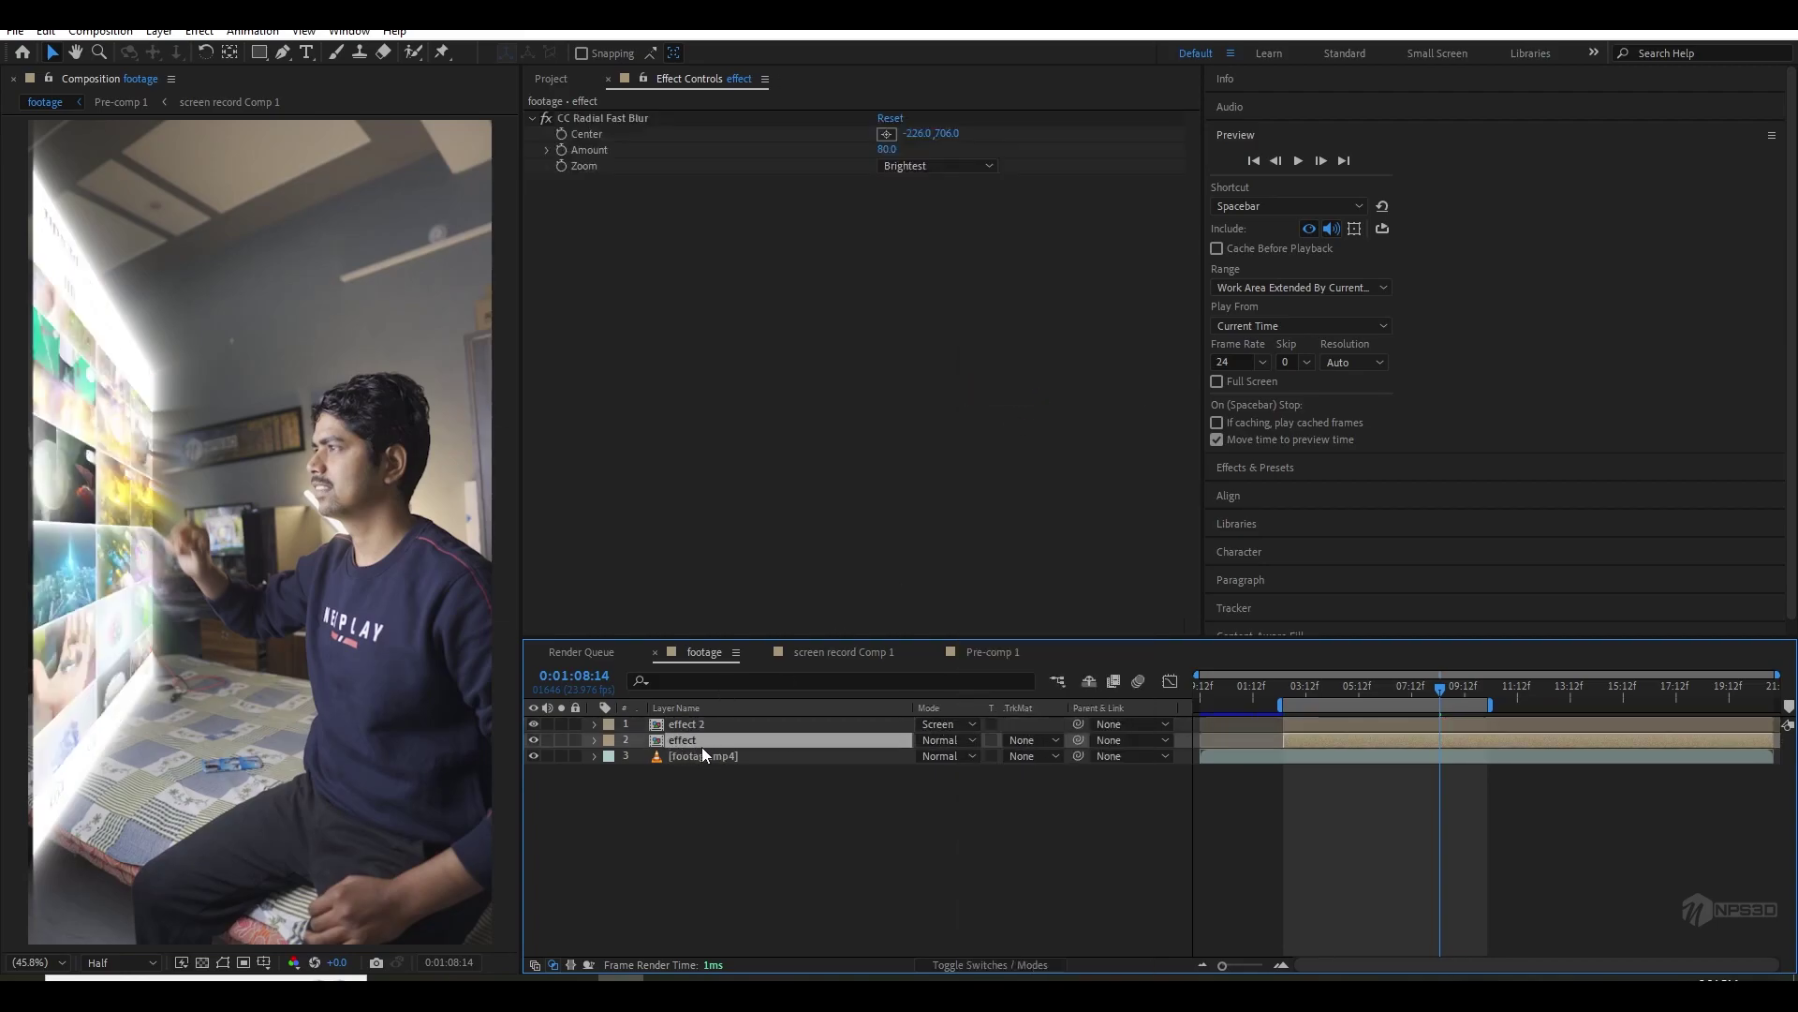
{"action": "key", "text": "t"}
{"action": "left_click_drag", "start_coordinate": [927, 763], "coordinate": [857, 763]}
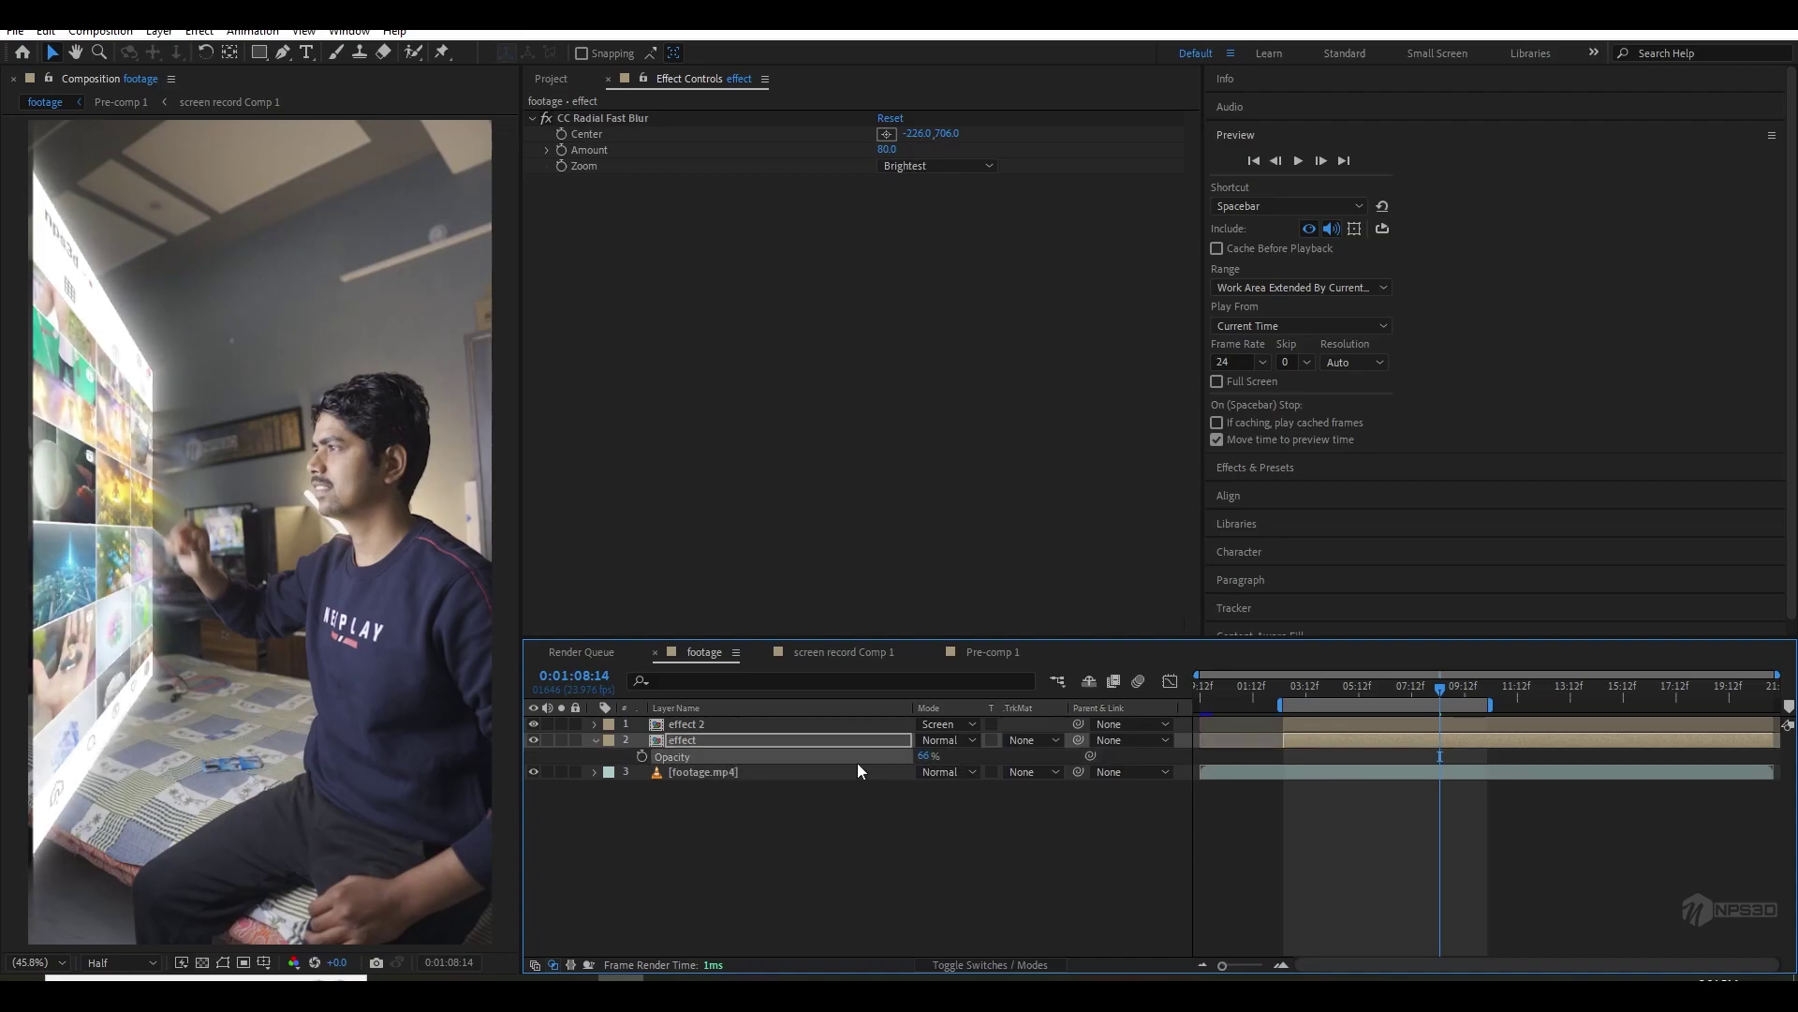
{"action": "left_click", "coordinate": [557, 740]}
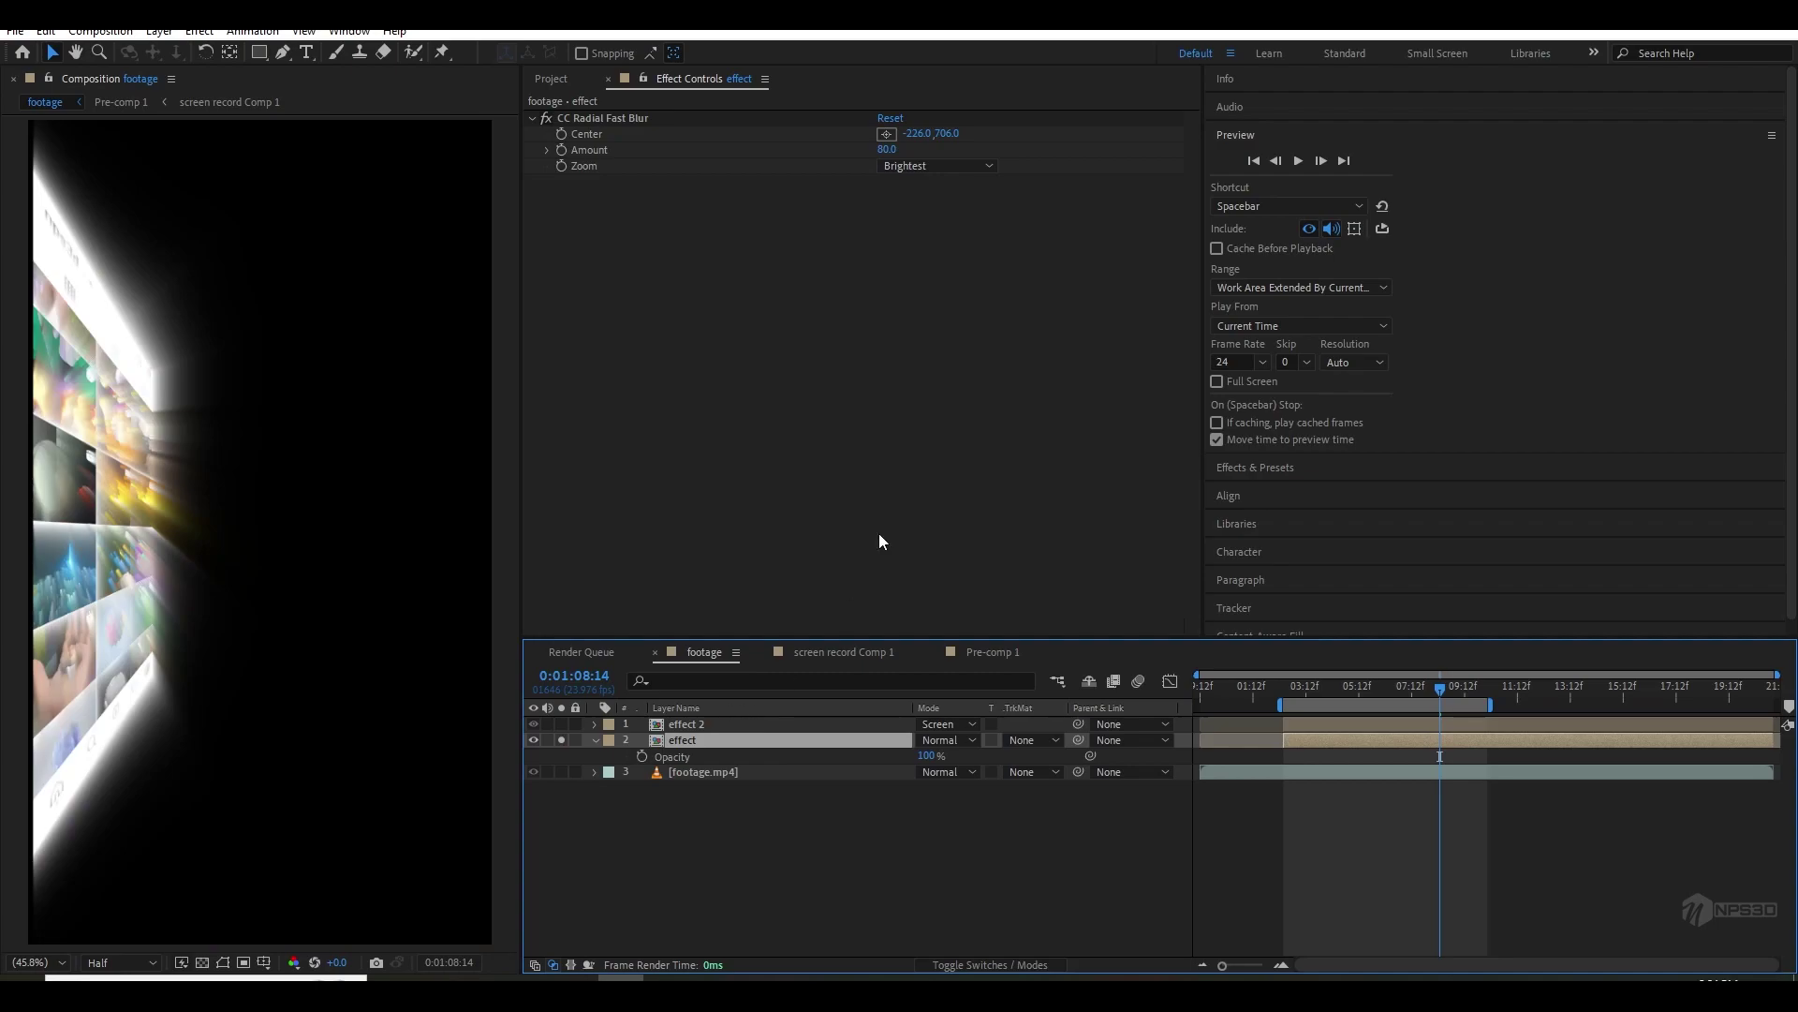
- Apply Curves to the "effect" layer and pull the midtones down strongly to darken its rays
{"action": "key", "text": "ctrl+space"}
{"action": "type", "text": "cu"}
{"action": "left_click", "coordinate": [841, 350]}
{"action": "left_click_drag", "start_coordinate": [646, 407], "coordinate": [700, 481]}
- Solo the effect 2 and footage.mp4 layers along with "effect" and play back the composite
{"action": "left_click", "coordinate": [561, 723]}
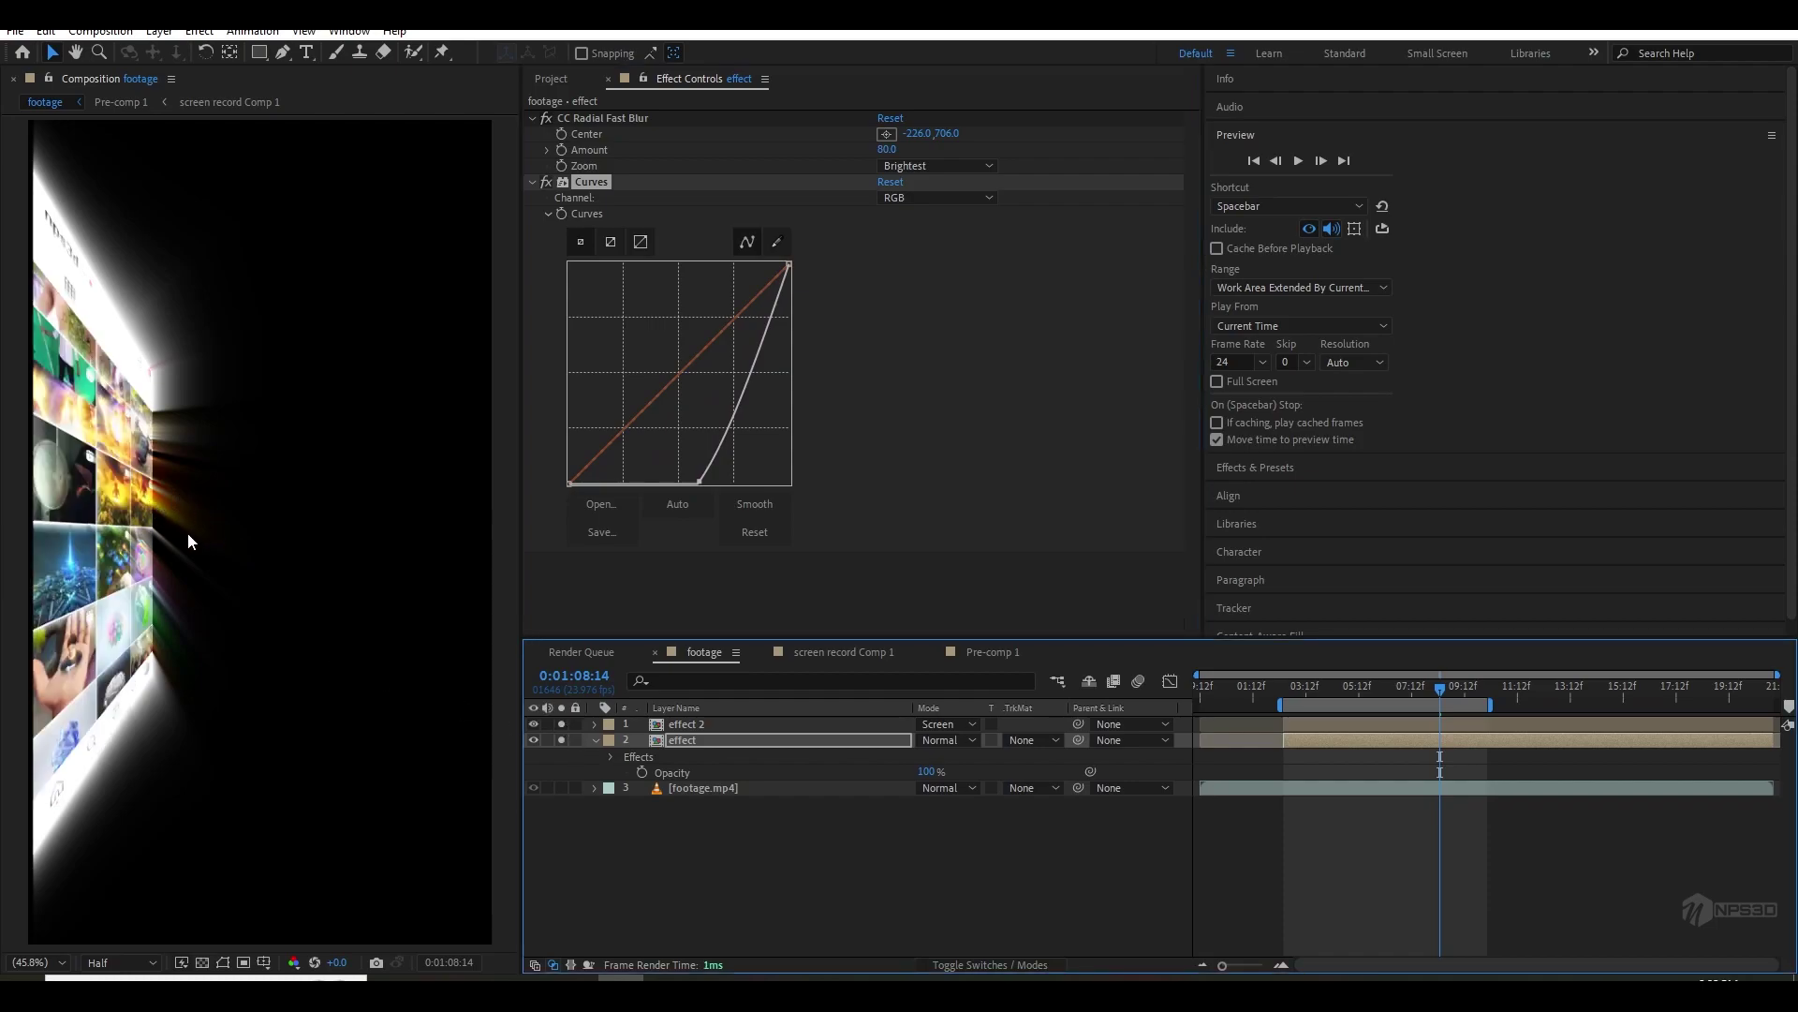
{"action": "left_click", "coordinate": [561, 788]}
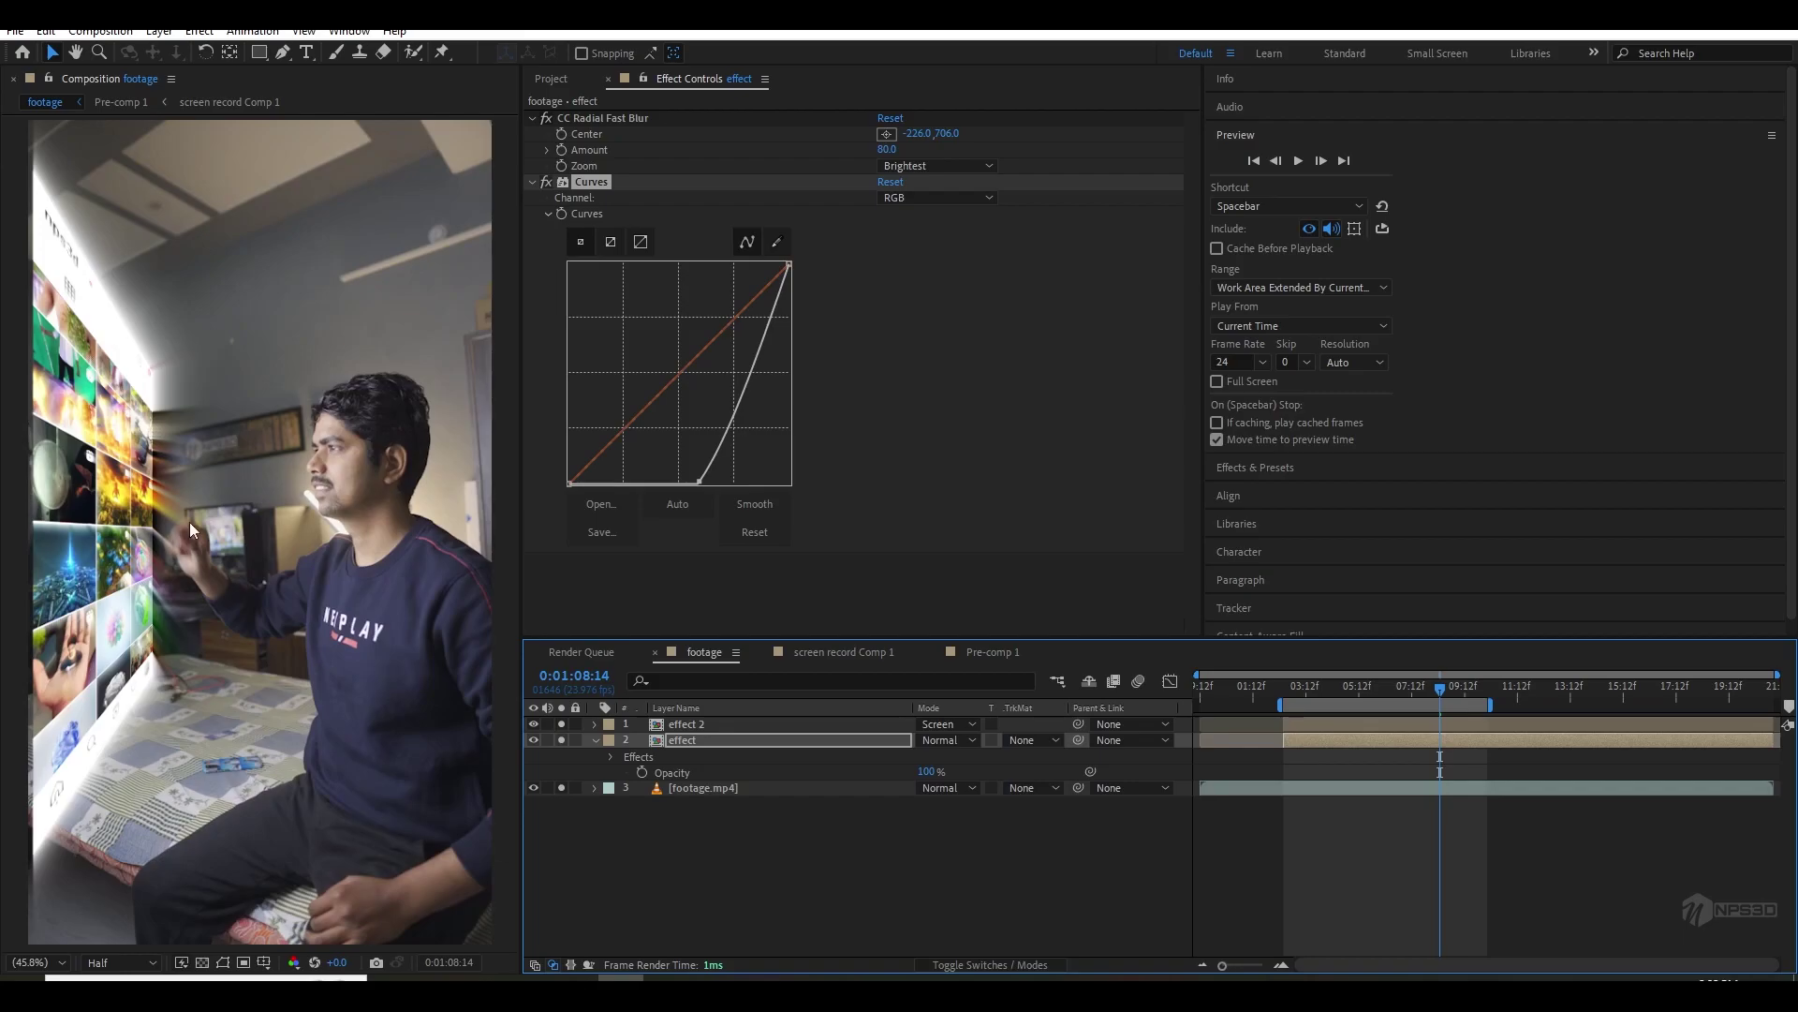
{"action": "key", "text": "space"}
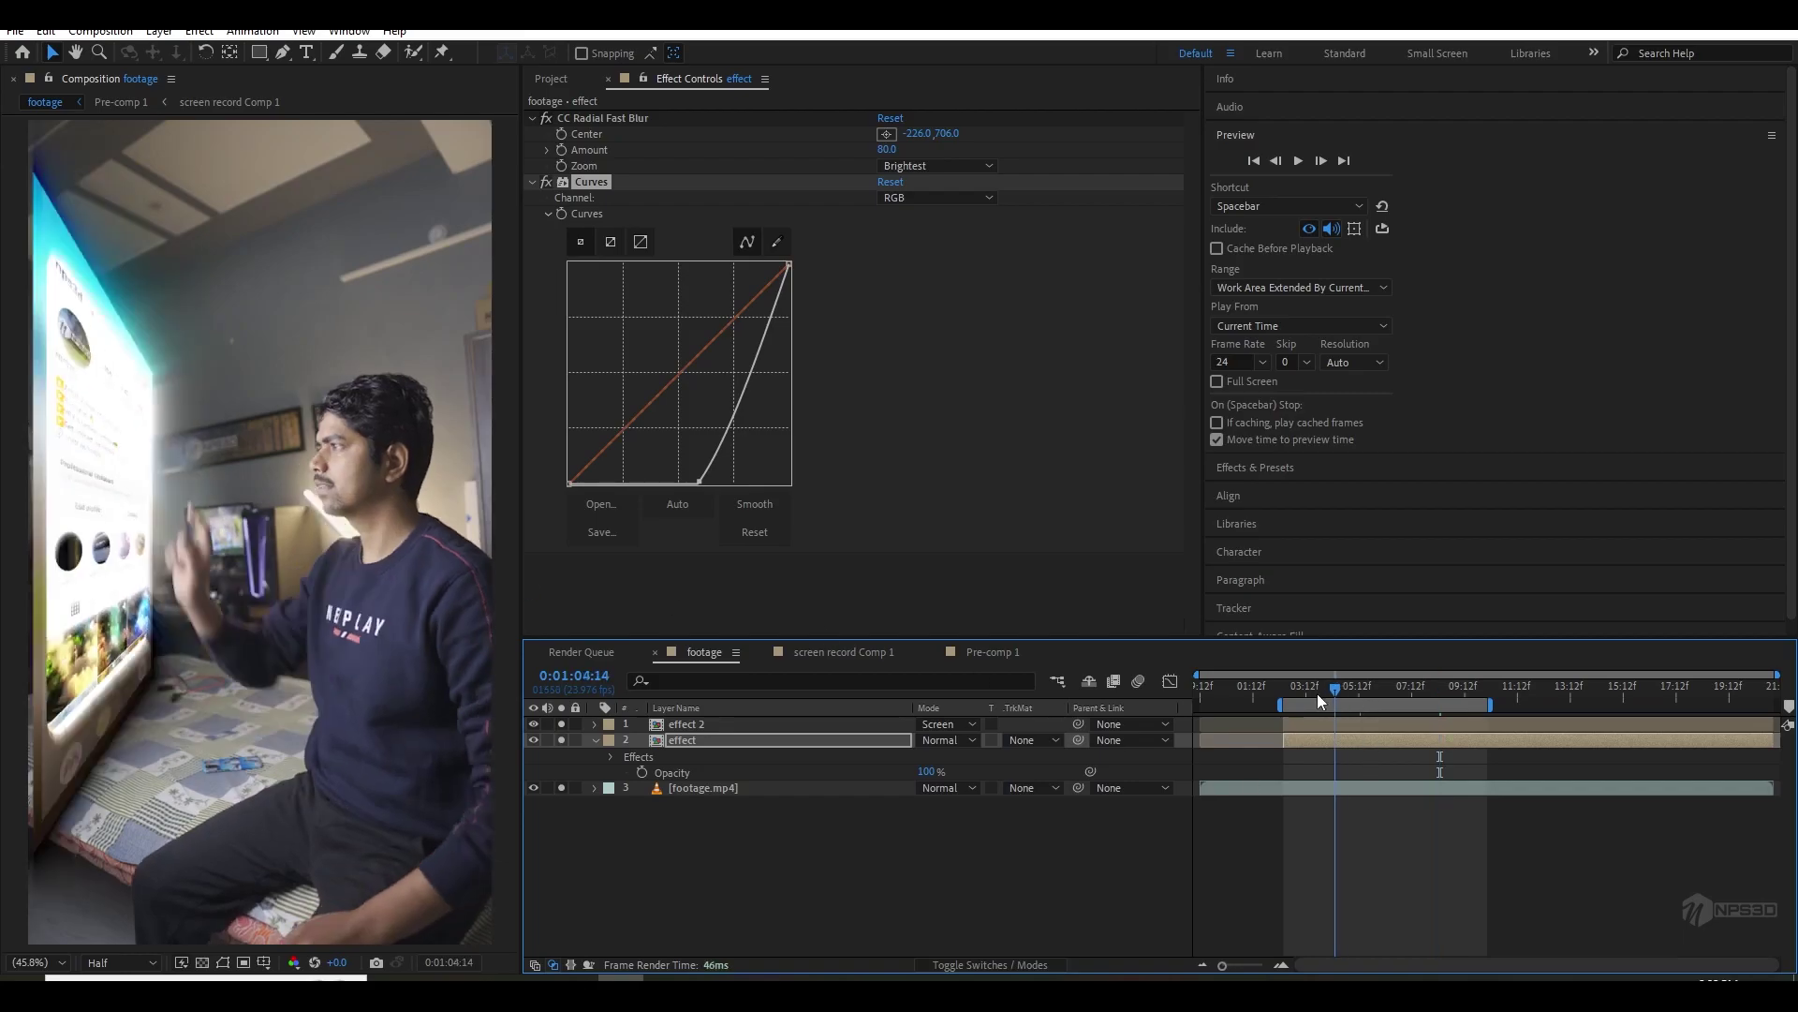
{"action": "key", "text": "space"}
- Lower the "effect" layer's opacity to 38%
{"action": "key", "text": "u"}
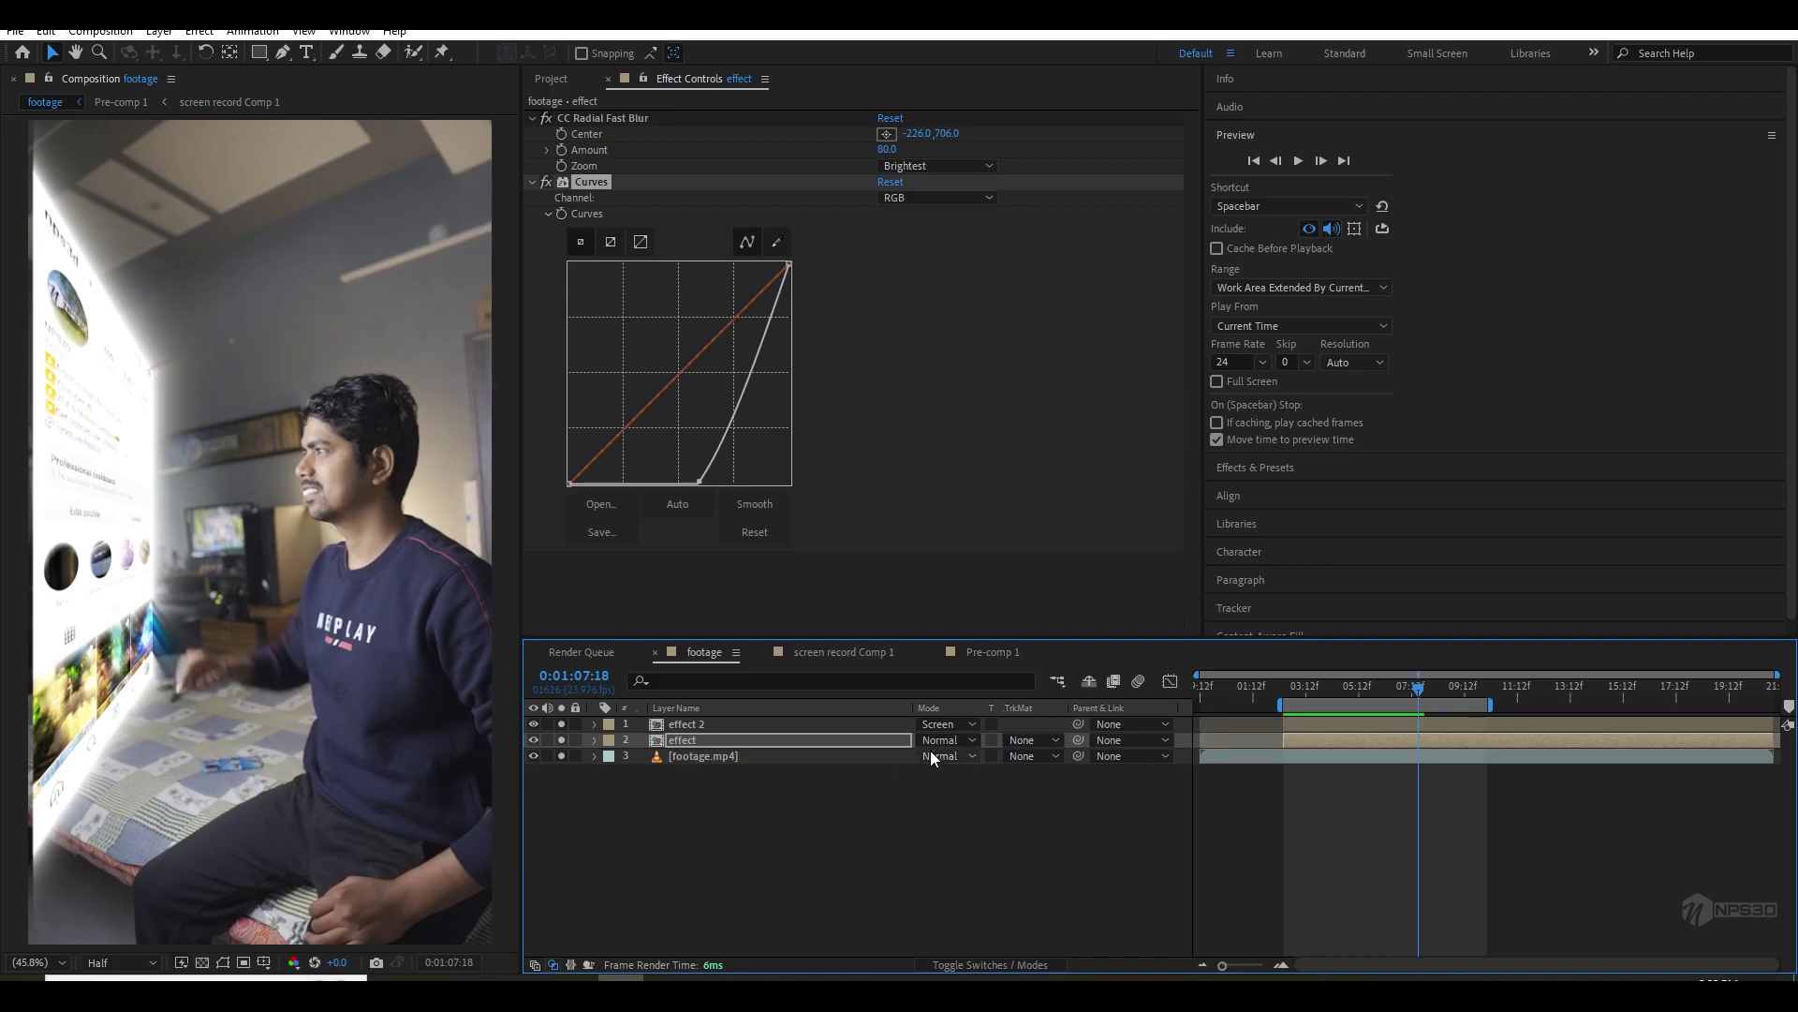
{"action": "key", "text": "t"}
{"action": "left_click_drag", "start_coordinate": [925, 755], "coordinate": [882, 754]}
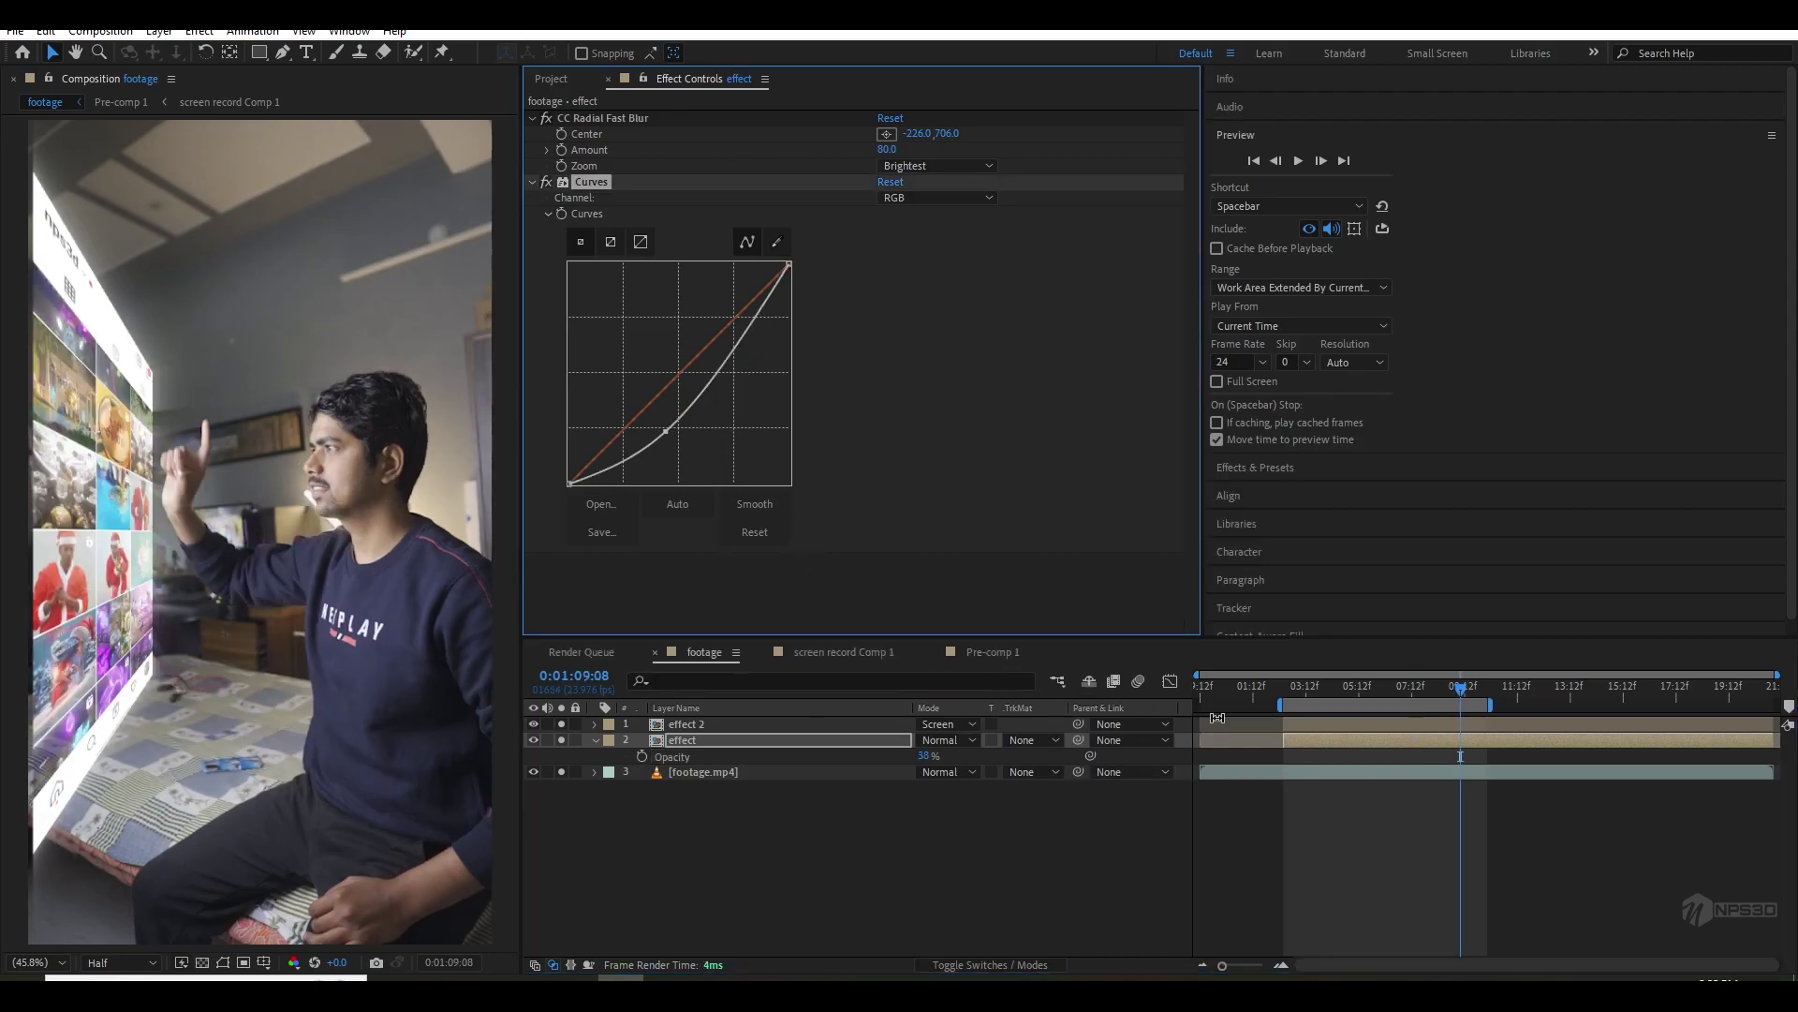
- Create a new adjustment layer above the other layers and name it glow
{"action": "right_click", "coordinate": [736, 829]}
{"action": "mouse_move", "coordinate": [778, 602]}
{"action": "left_click", "coordinate": [1021, 740]}
{"action": "key", "text": "Return"}
{"action": "type", "text": "glow"}
{"action": "key", "text": "Return"}
{"action": "left_click", "coordinate": [745, 238]}
- Apply Optical Glow to the glow layer with a size of 100 and an amount of 2
{"action": "key", "text": "ctrl+space"}
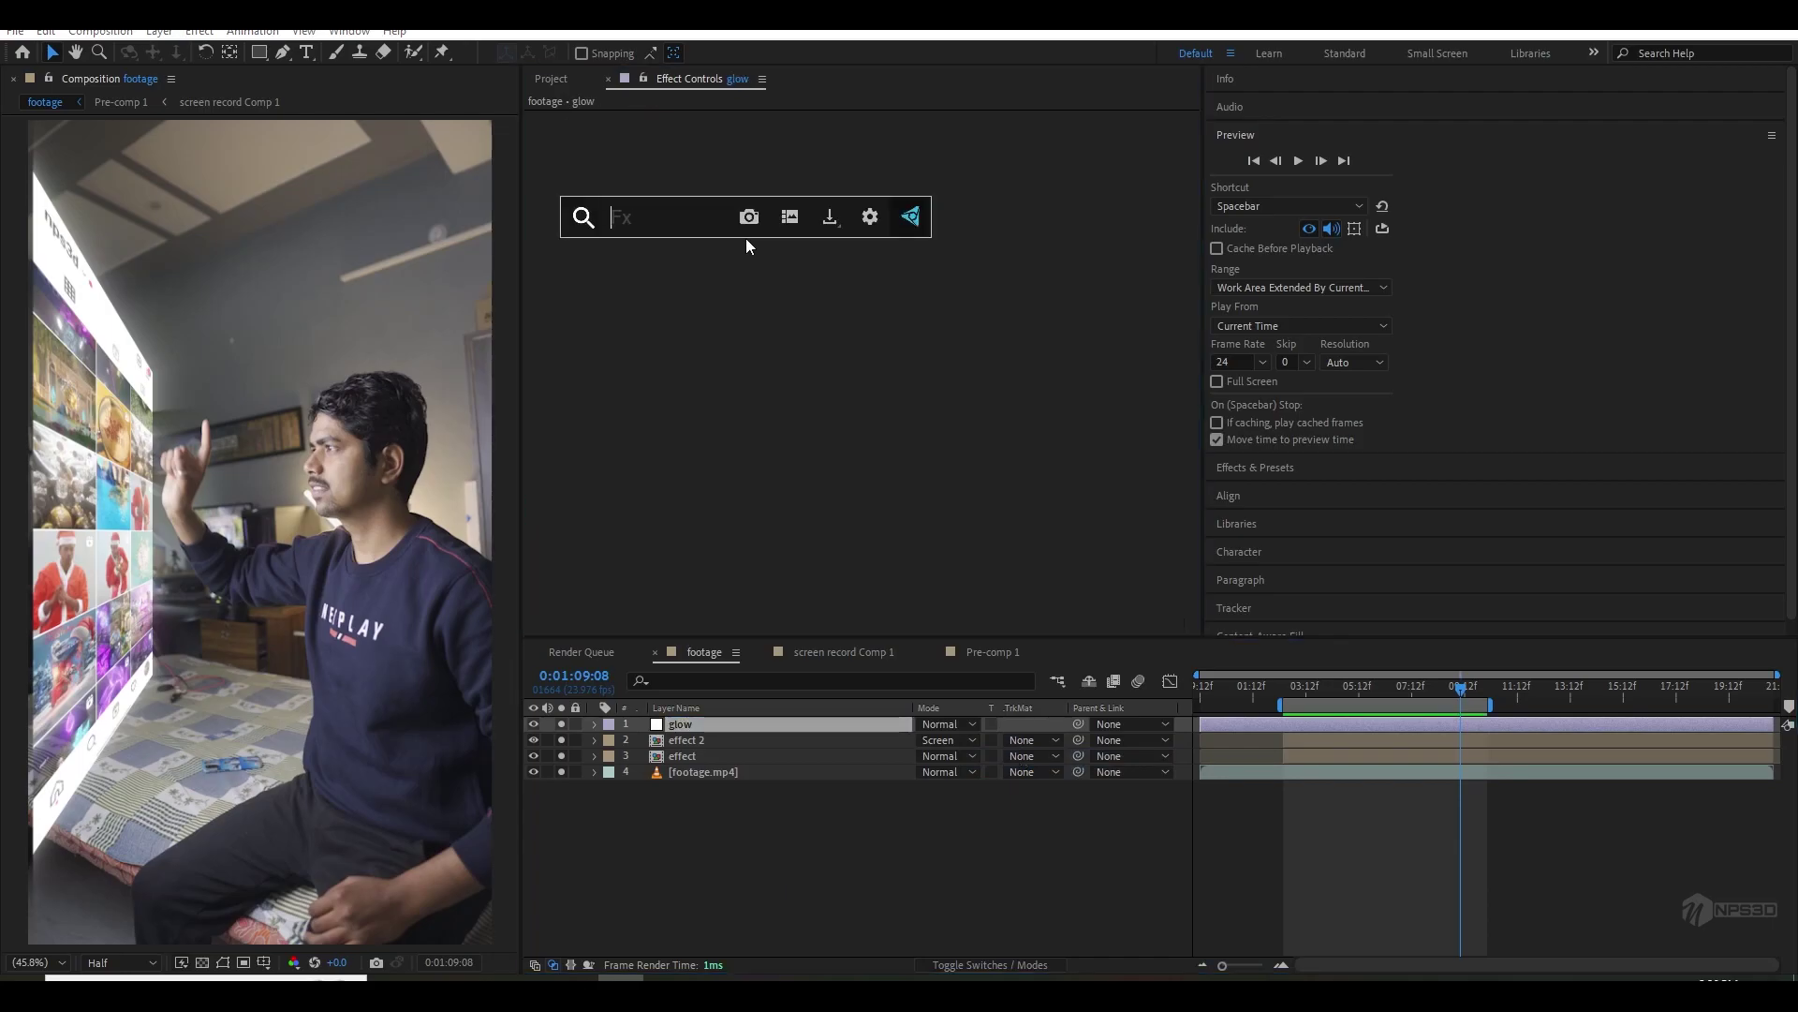
{"action": "type", "text": "opt"}
{"action": "left_click", "coordinate": [688, 301]}
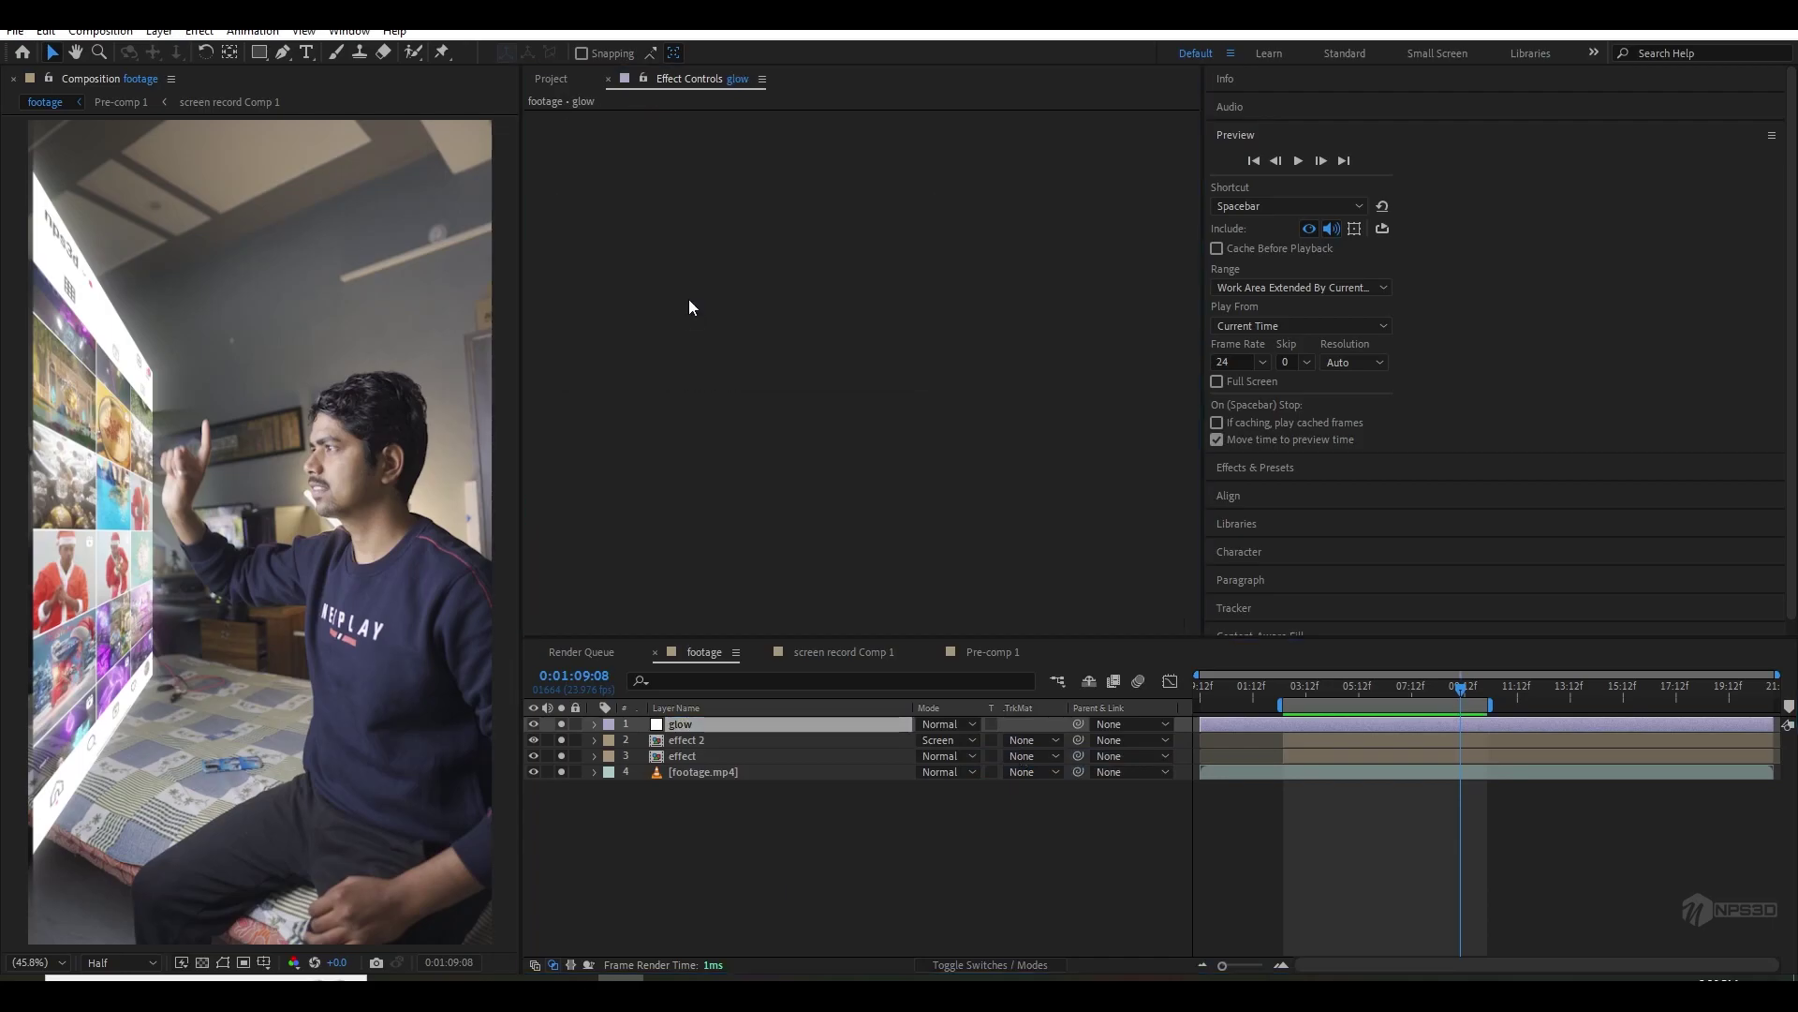
{"action": "left_click", "coordinate": [892, 231]}
{"action": "type", "text": "100"}
{"action": "left_click", "coordinate": [882, 215]}
{"action": "left_click", "coordinate": [887, 198]}
{"action": "type", "text": "2"}
{"action": "key", "text": "Return"}
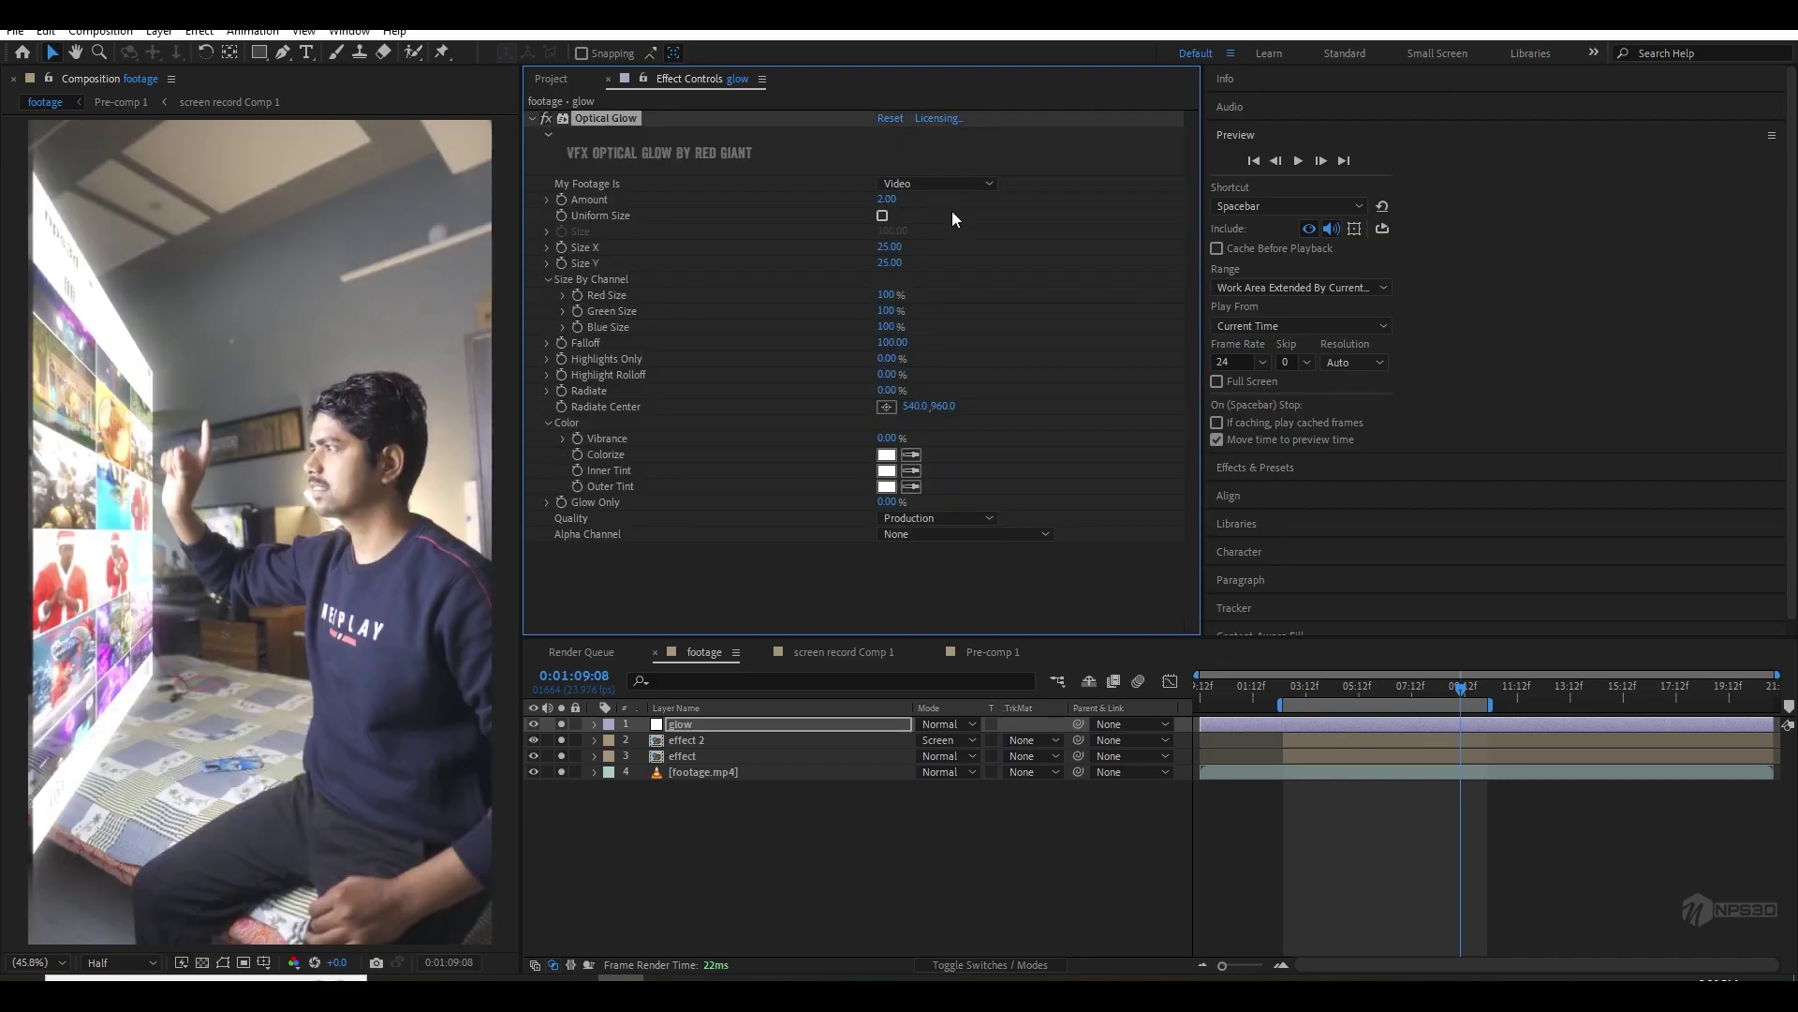
- Set the Optical Glow amount to 1 with Uniform Size enabled, and compare the picture without and with the effect
{"action": "left_click", "coordinate": [886, 201]}
{"action": "type", "text": "1"}
{"action": "key", "text": "Return"}
{"action": "left_click", "coordinate": [883, 215]}
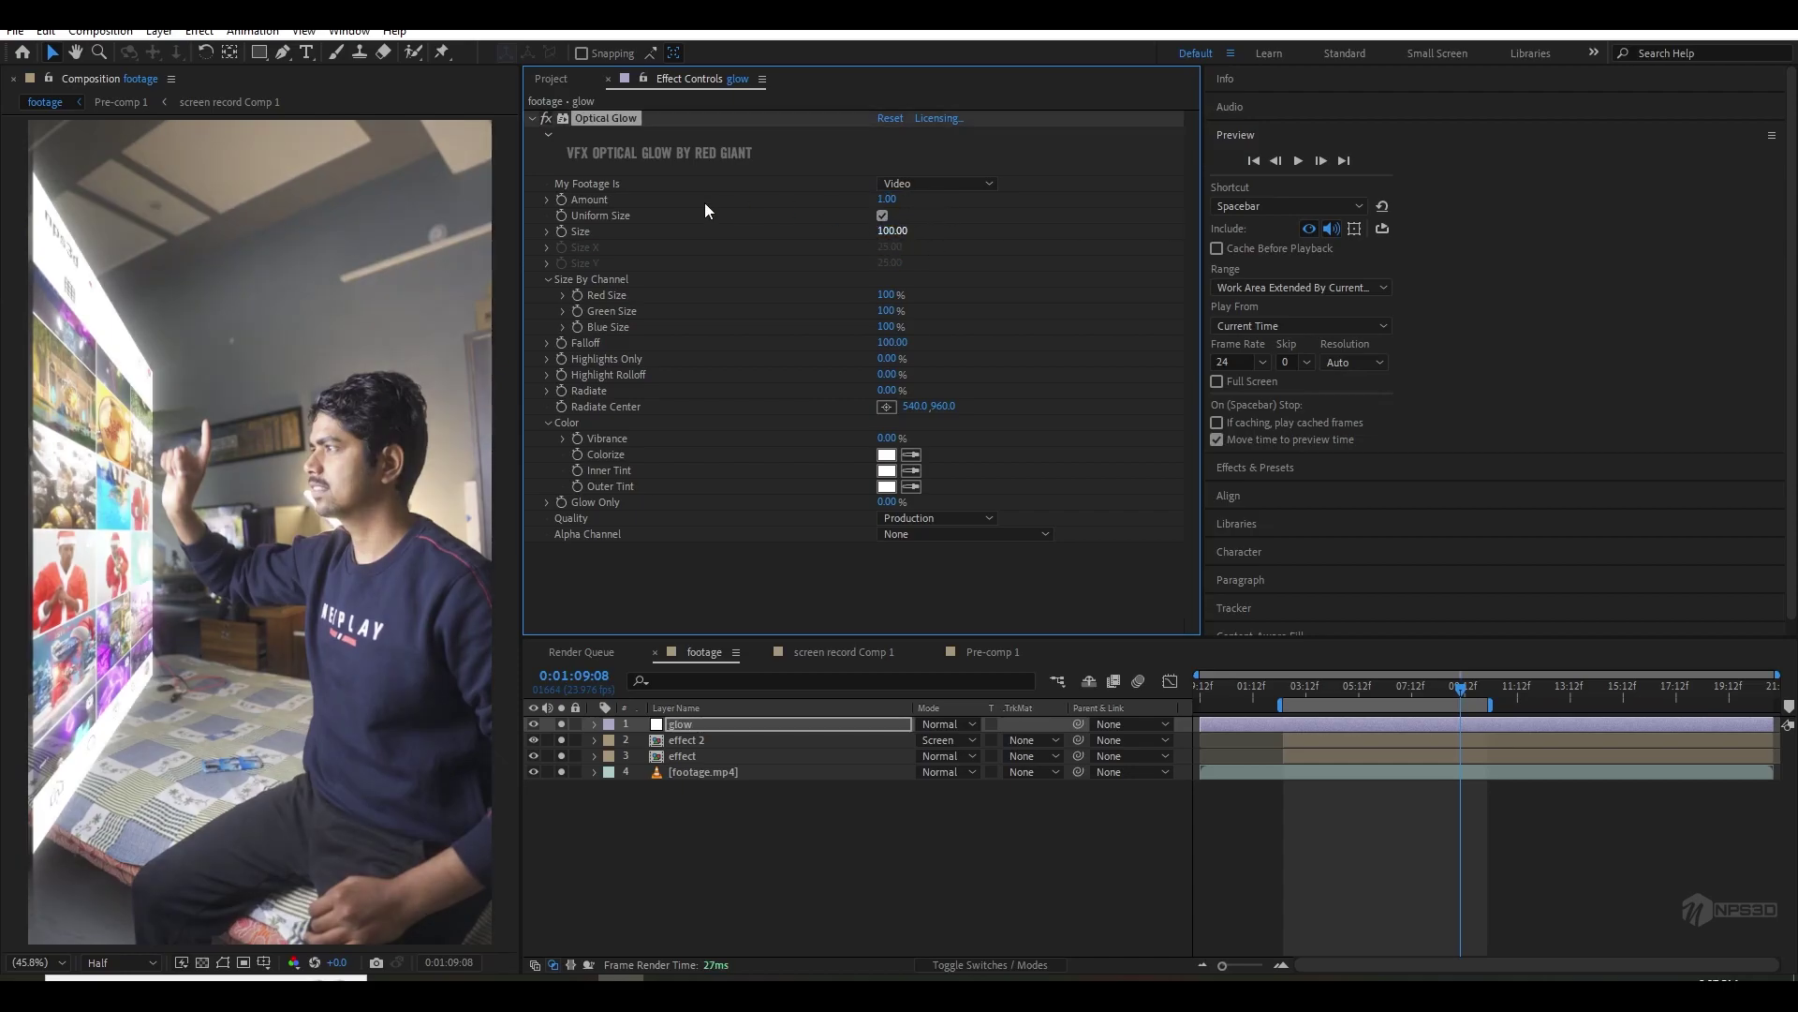
{"action": "left_click", "coordinate": [550, 117]}
{"action": "left_click", "coordinate": [551, 117]}
- Mask the glow layer with the Pen tool around the display and the man's front side, feathered by 216 pixels
{"action": "left_click", "coordinate": [282, 52]}
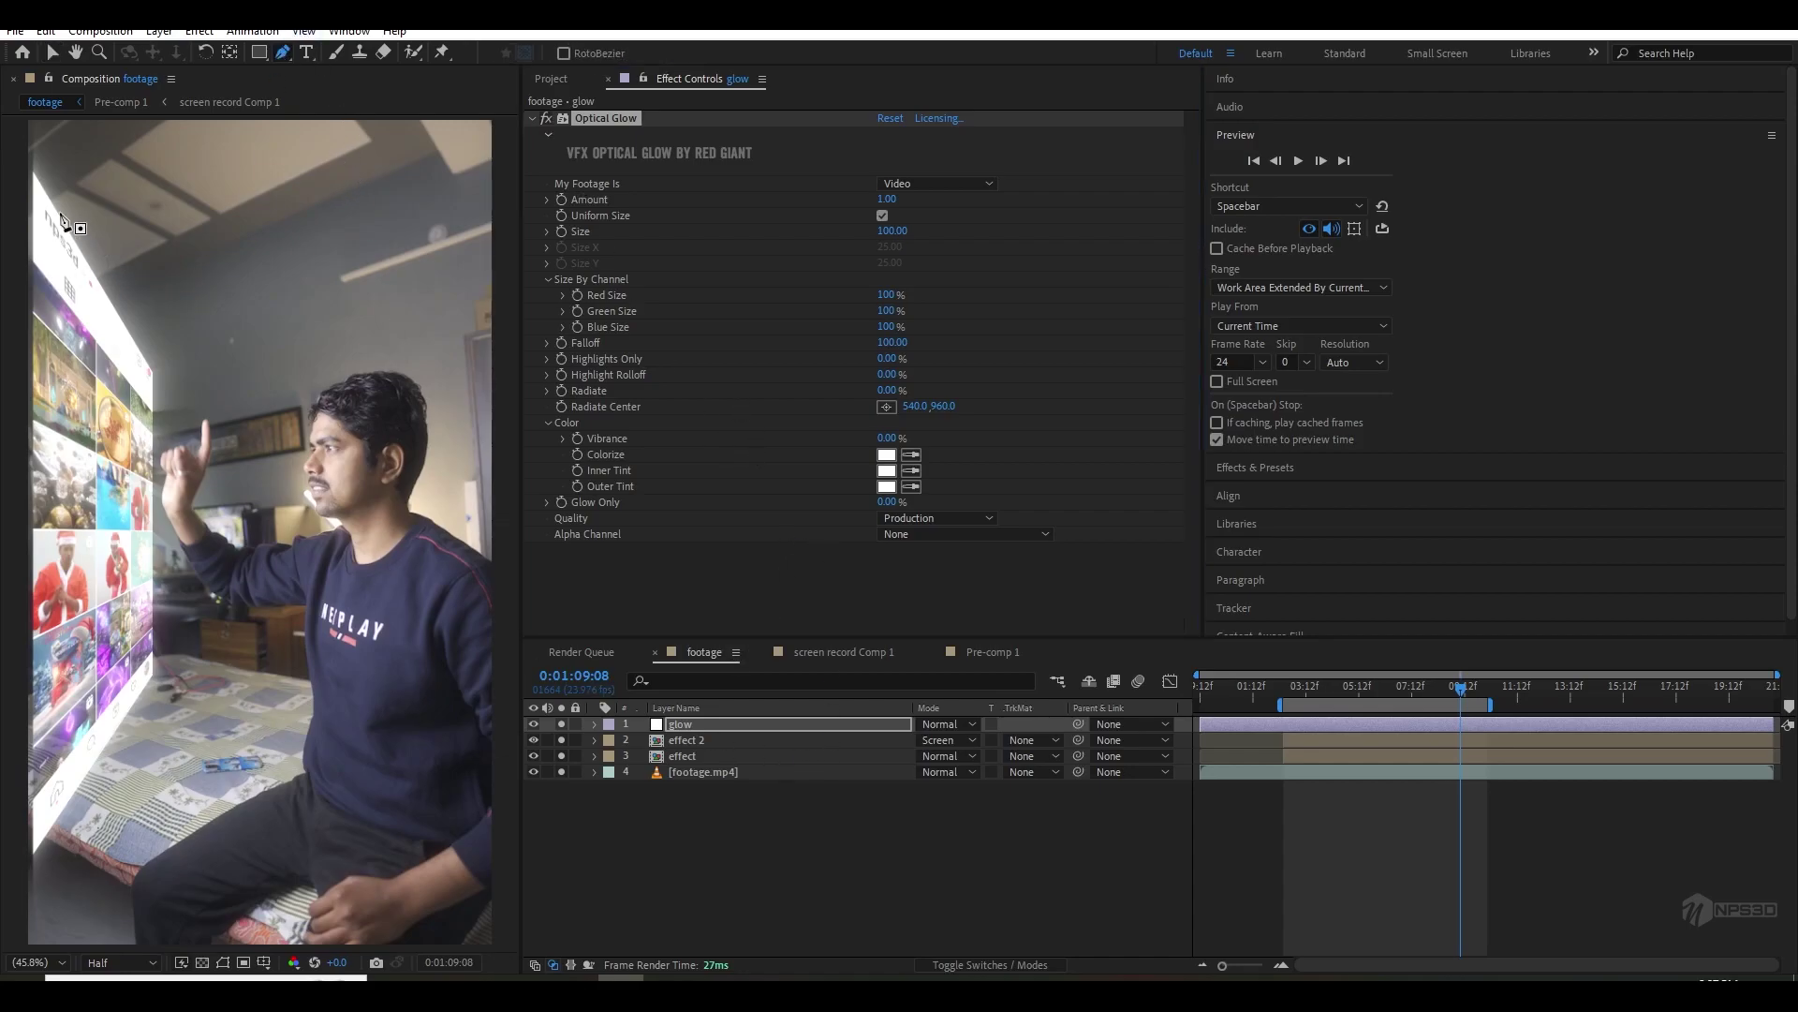
{"action": "left_click", "coordinate": [35, 175]}
{"action": "left_click", "coordinate": [415, 392]}
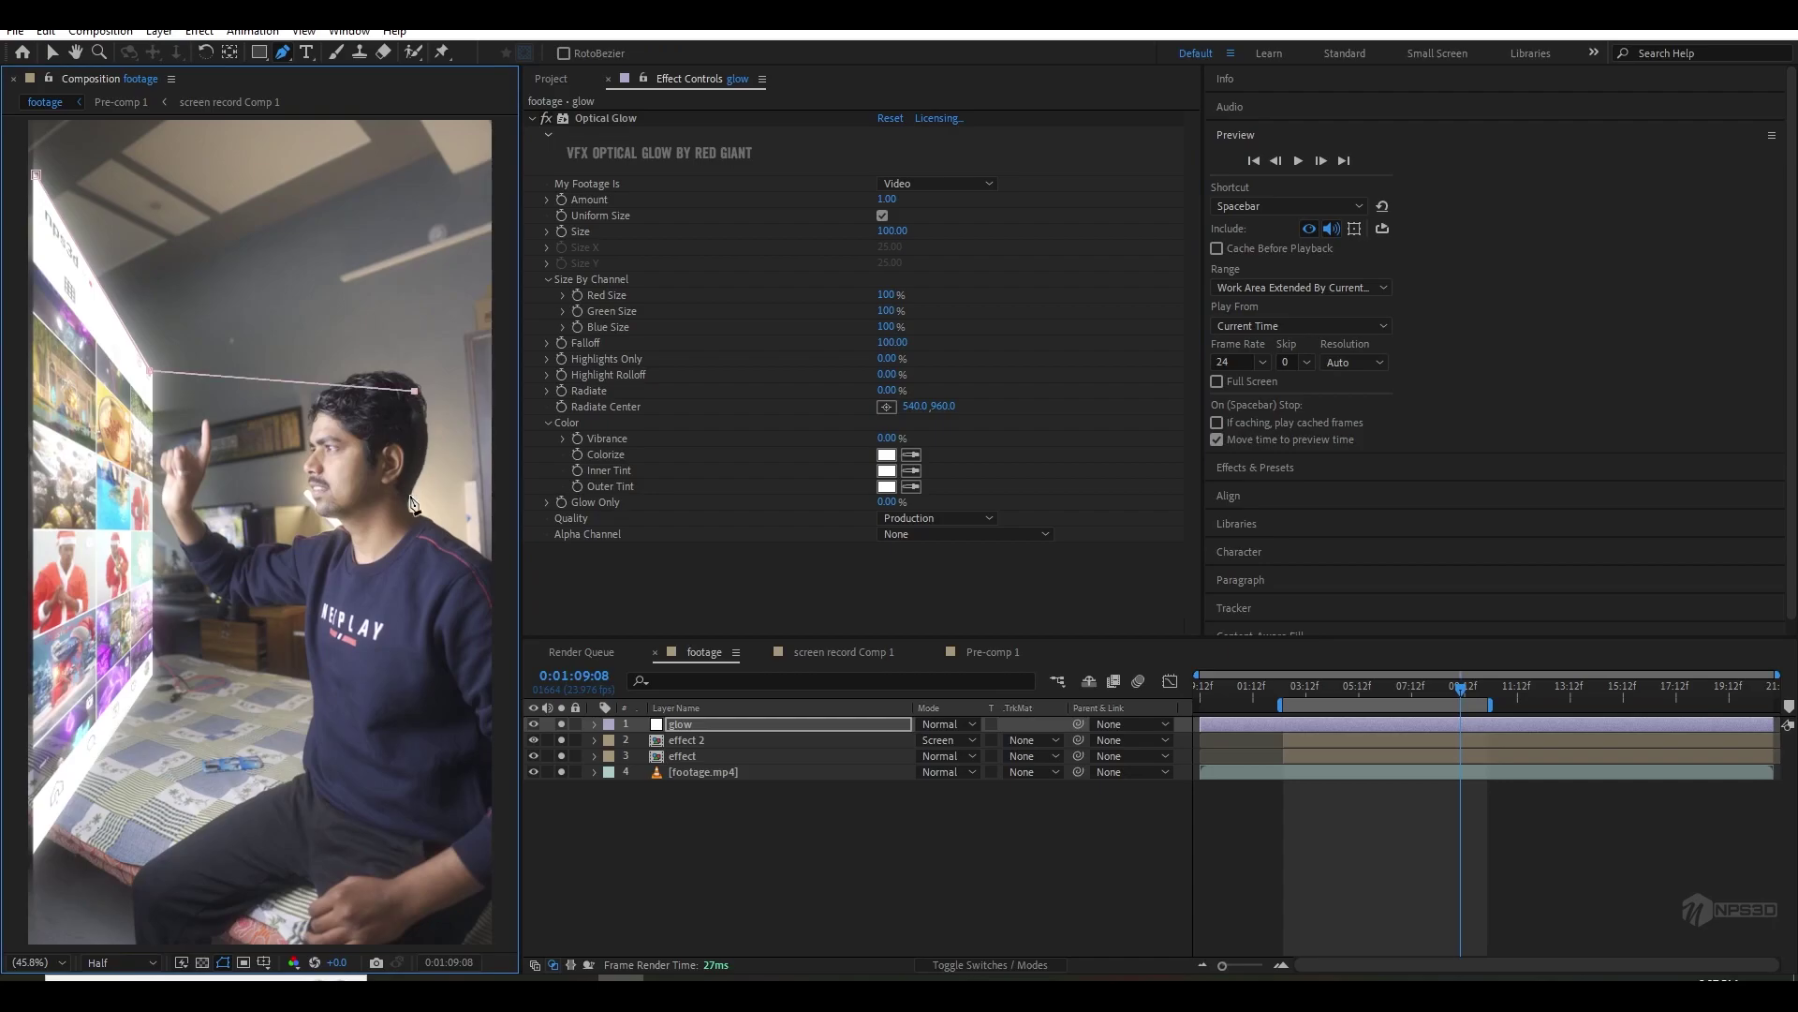
{"action": "left_click_drag", "start_coordinate": [409, 619], "coordinate": [404, 649]}
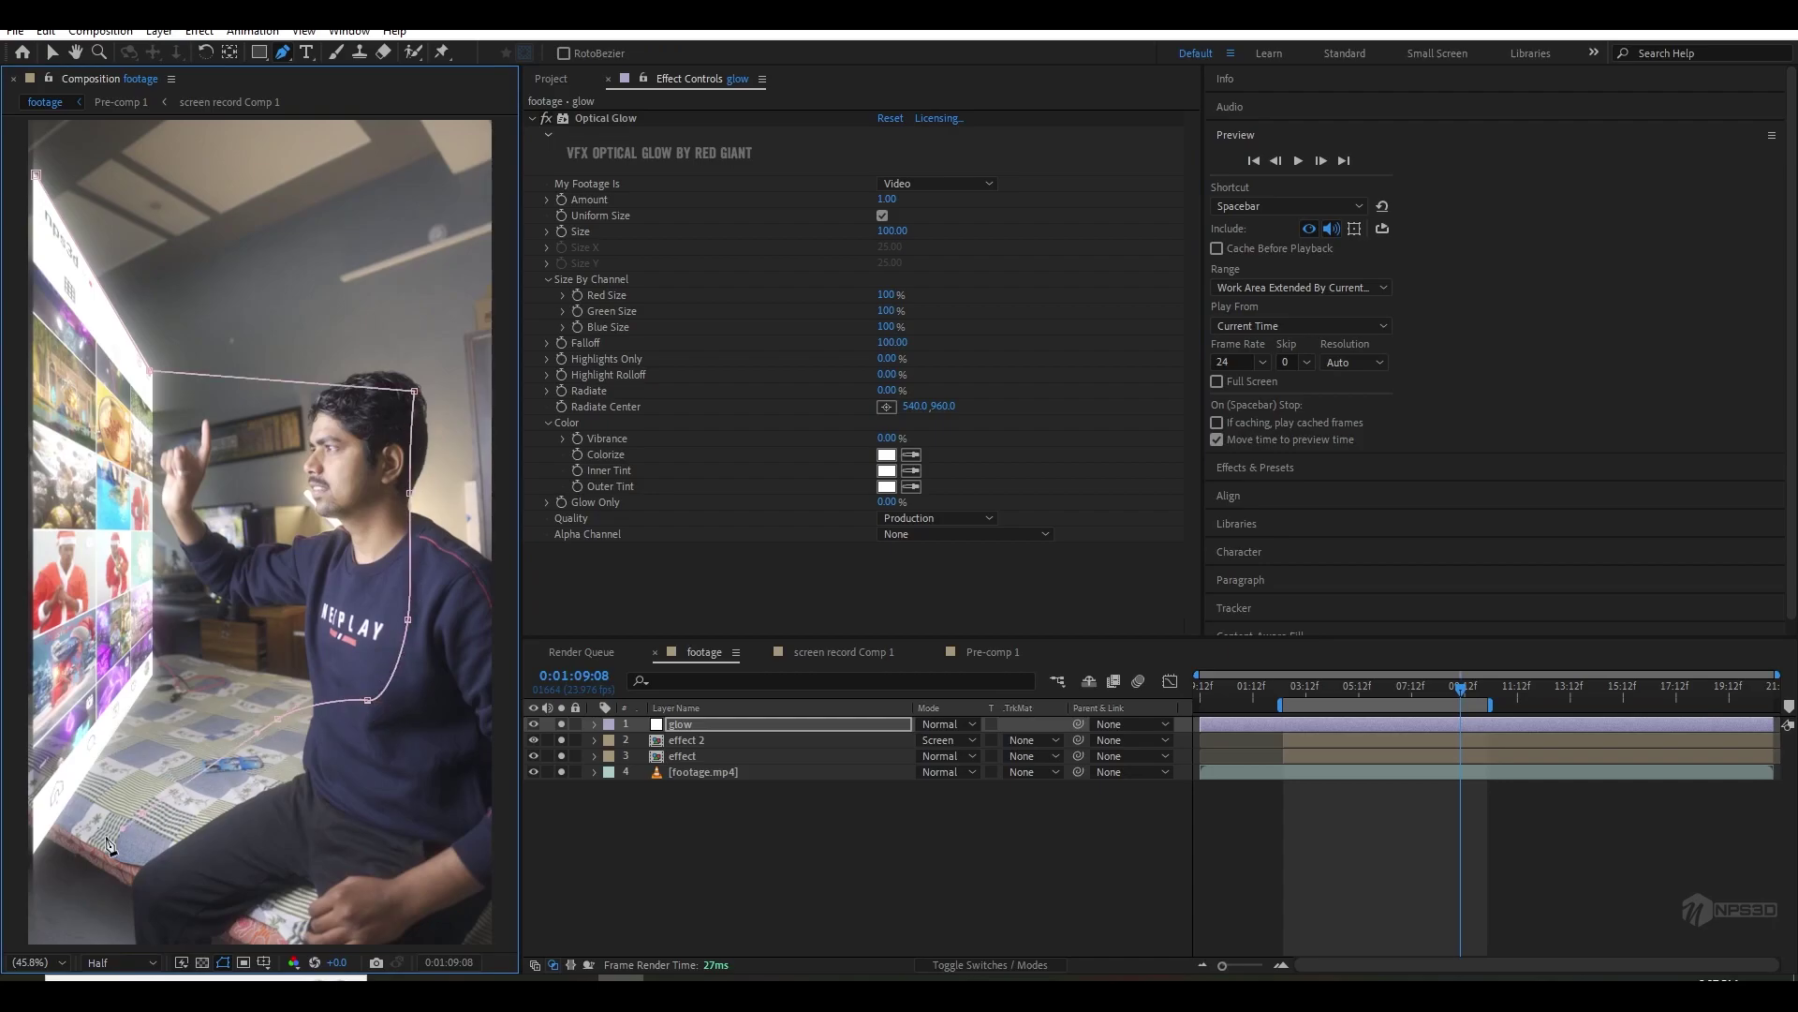
{"action": "left_click_drag", "start_coordinate": [26, 869], "coordinate": [64, 857]}
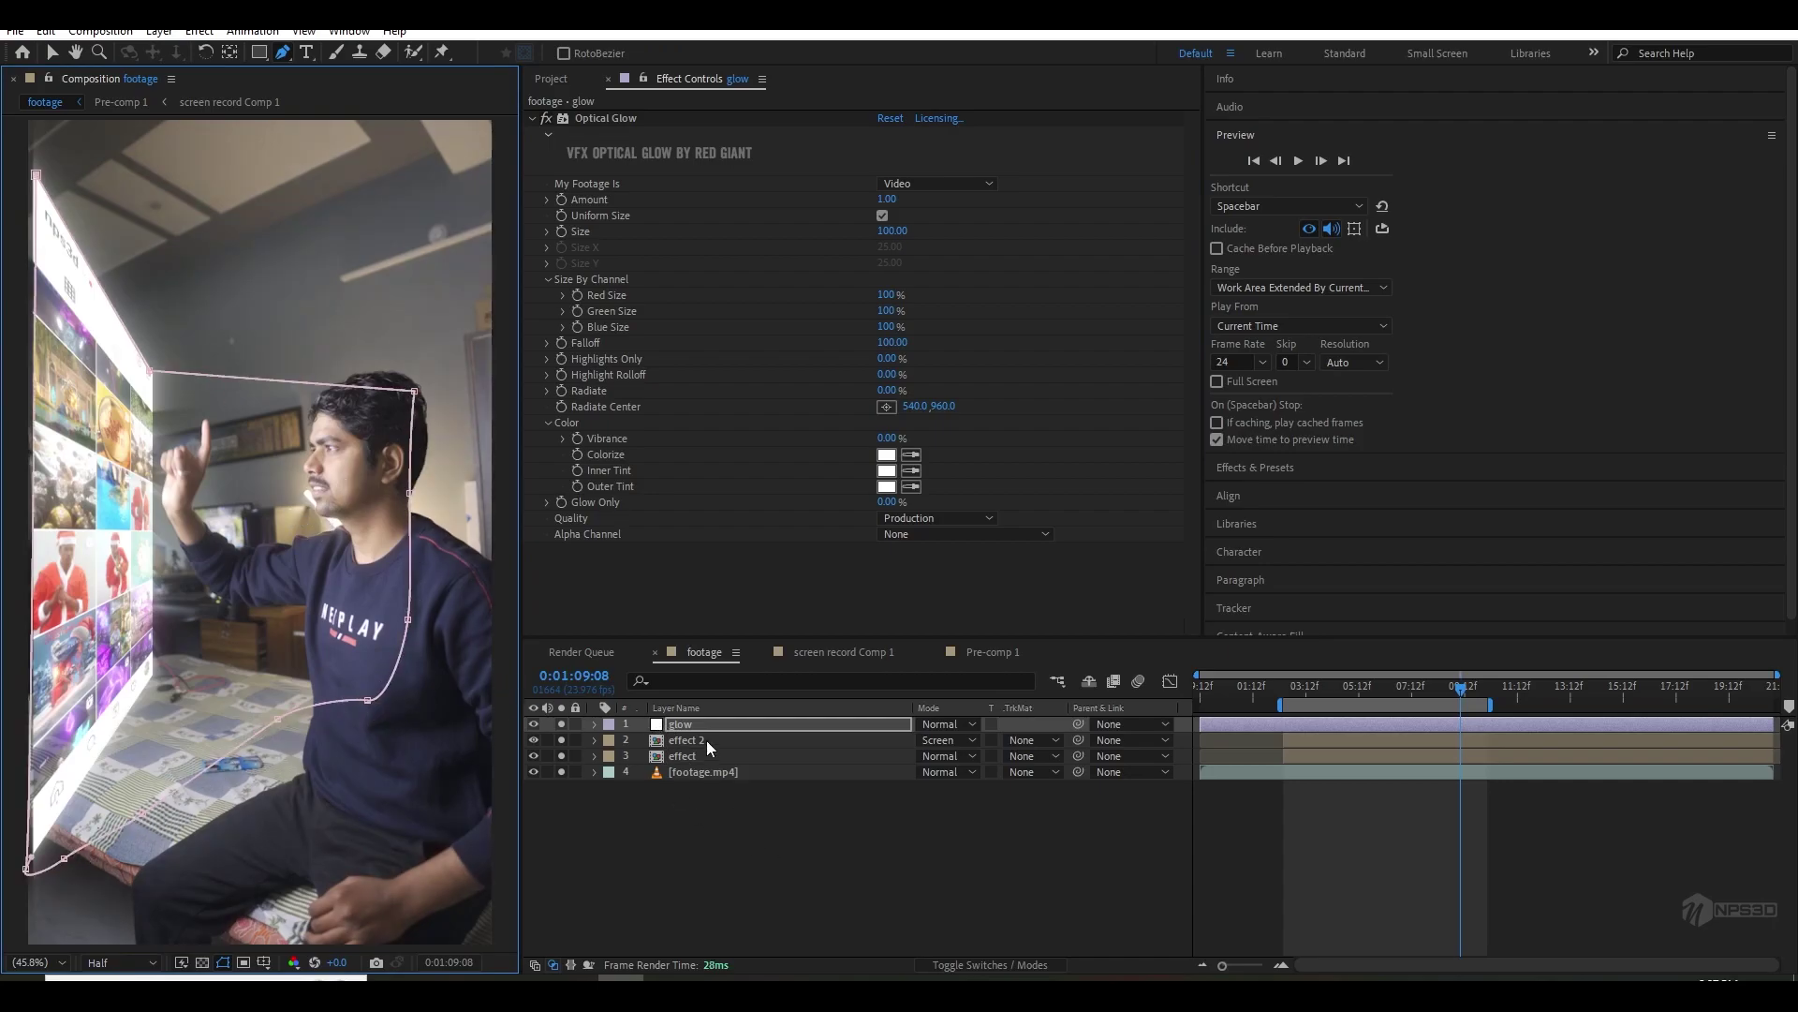
{"action": "key", "text": "f"}
{"action": "left_click_drag", "start_coordinate": [945, 756], "coordinate": [1132, 757]}
- Start the glow layer at 0:01:05:02 and play back the composite from the work area start
{"action": "left_click_drag", "start_coordinate": [1279, 690], "coordinate": [1345, 693]}
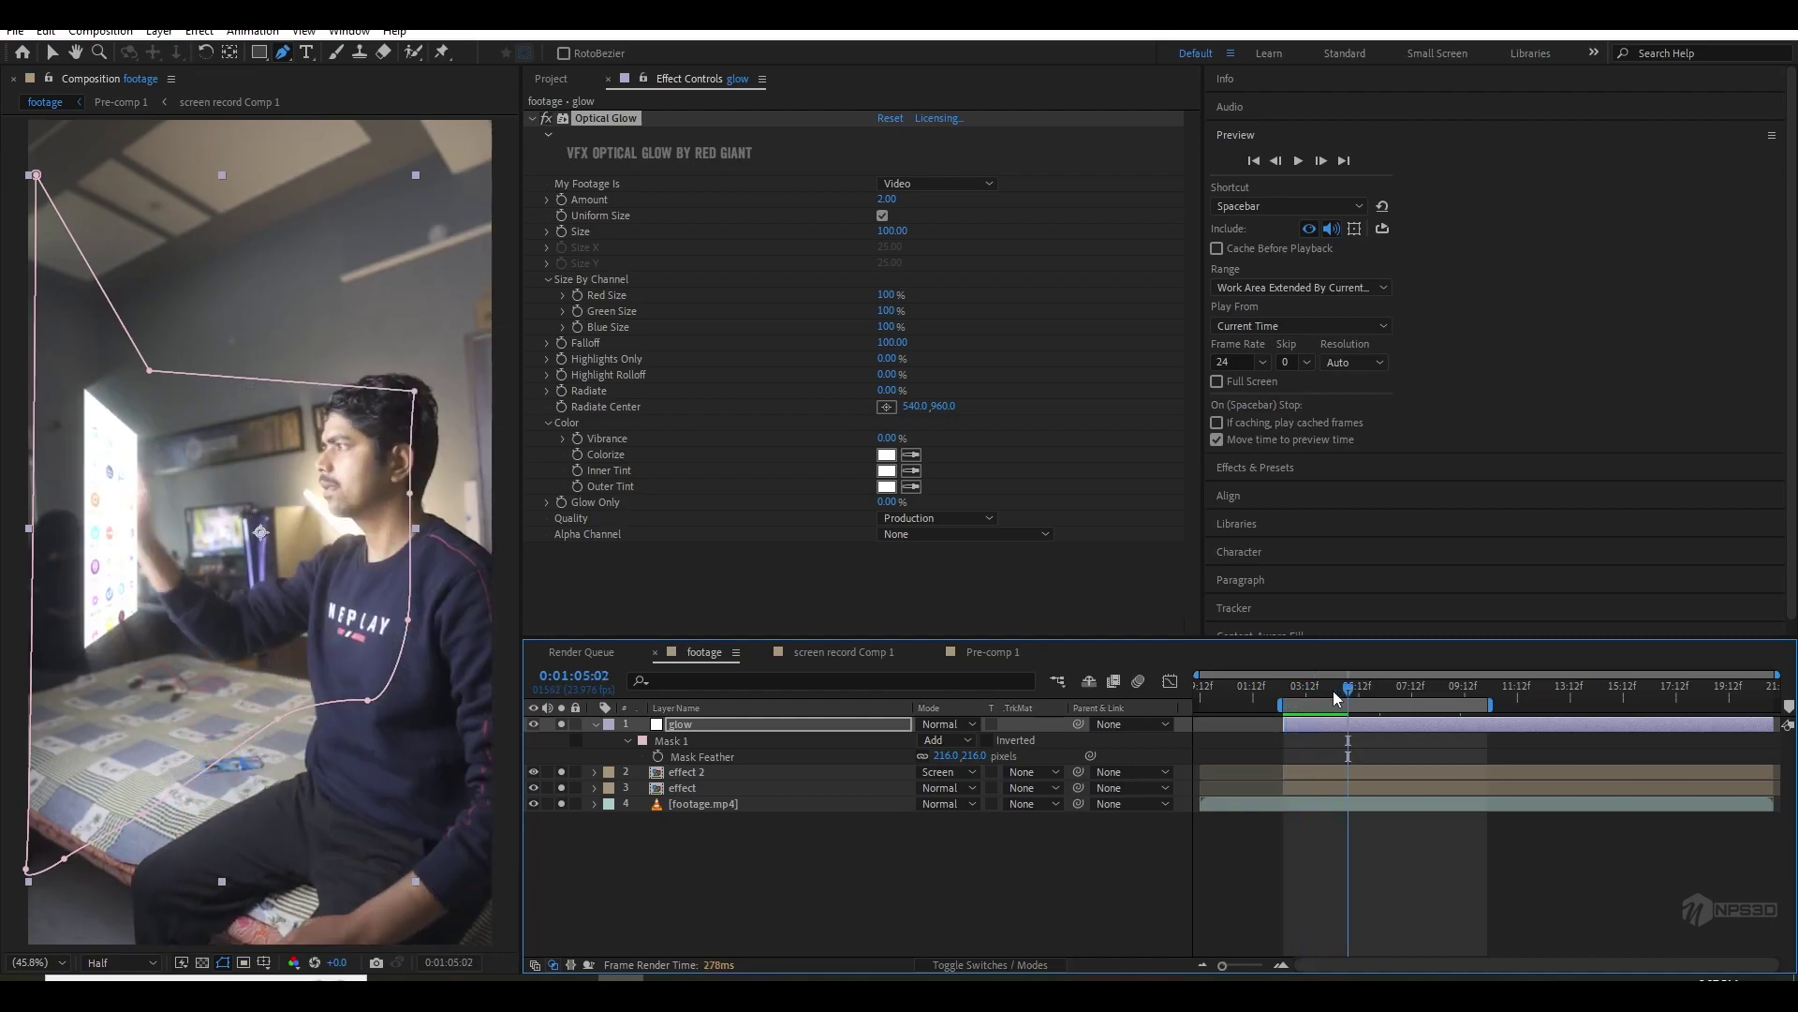
{"action": "left_click", "coordinate": [1285, 723]}
{"action": "key", "text": "space"}
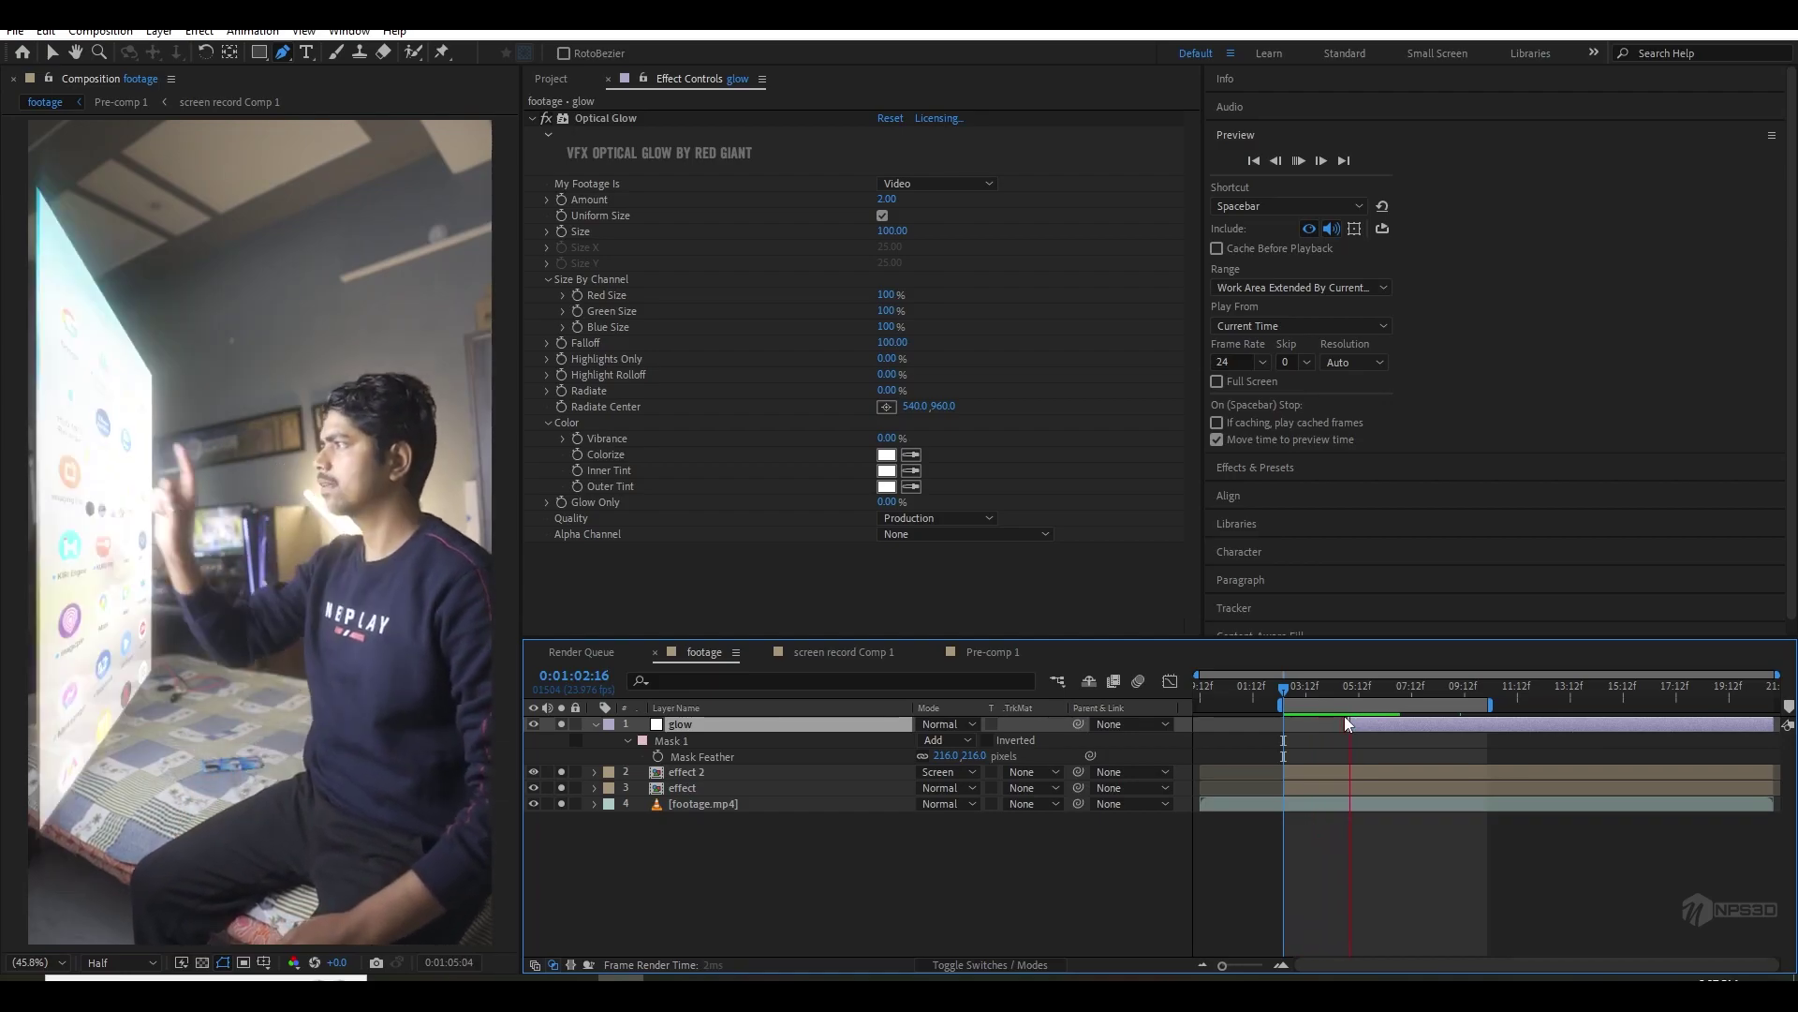
{"action": "left_click", "coordinate": [1285, 690]}
{"action": "key", "text": "space"}
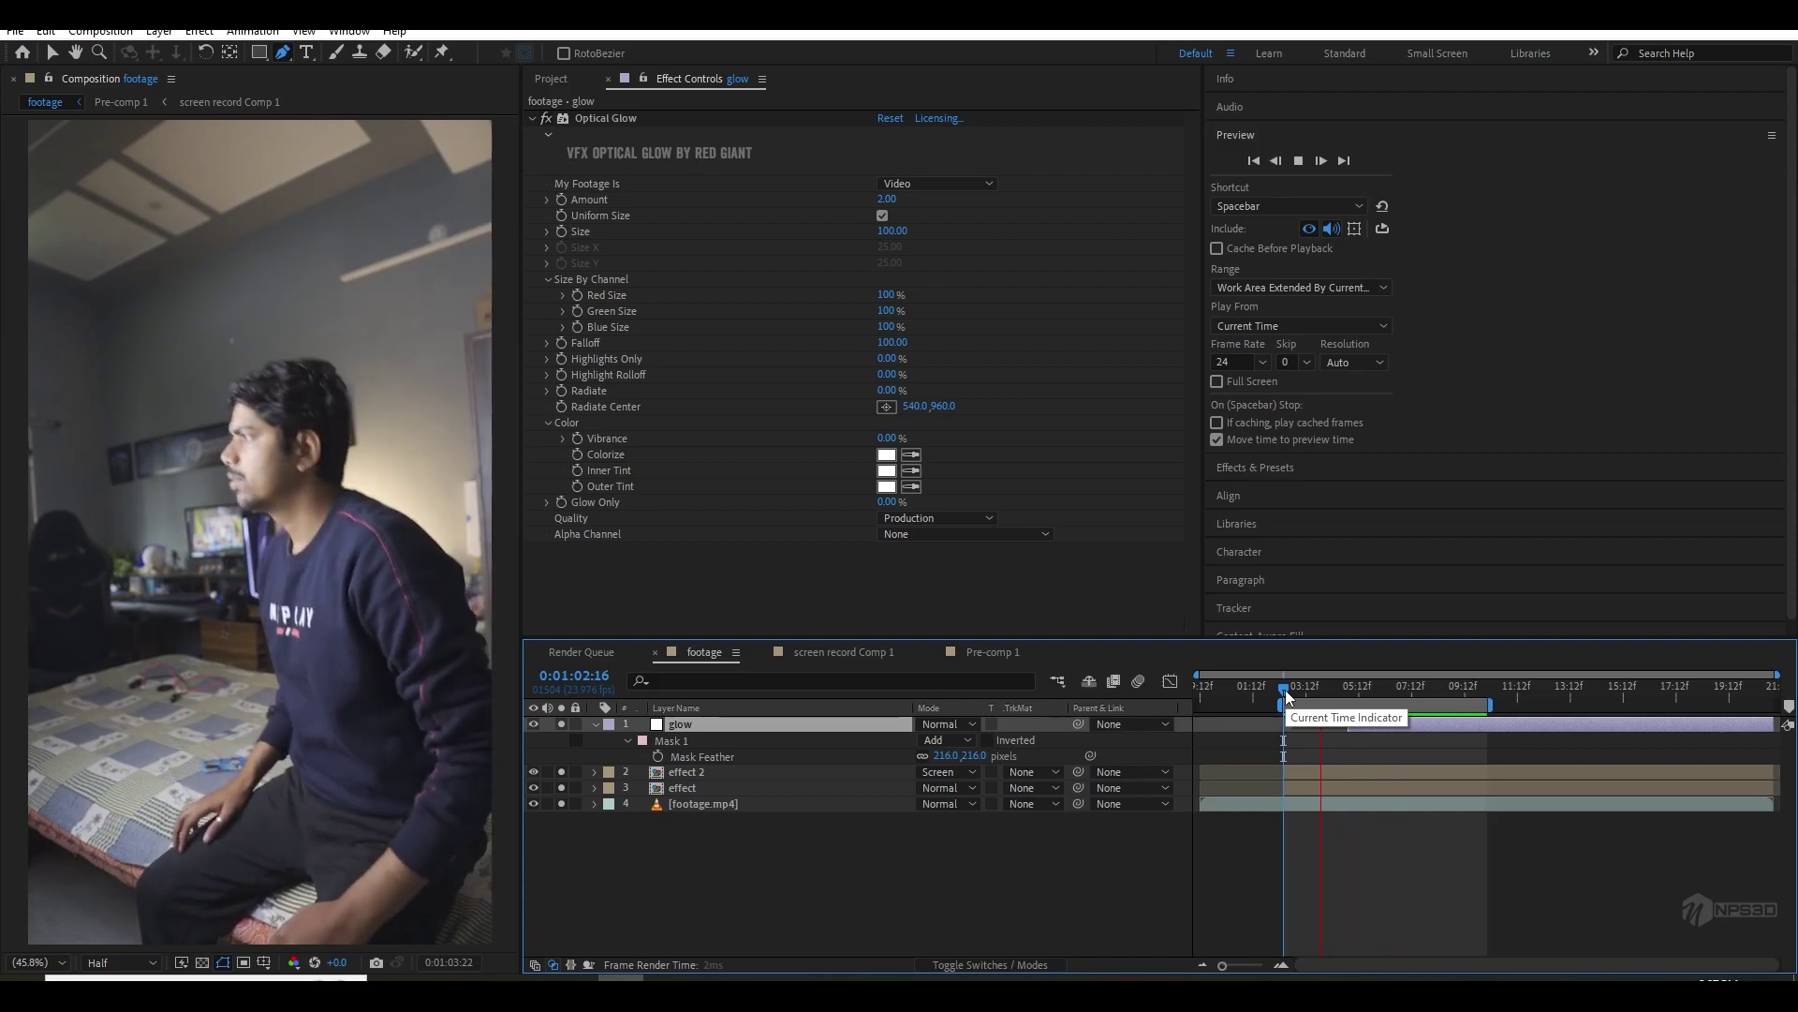
{"action": "key", "text": "space"}
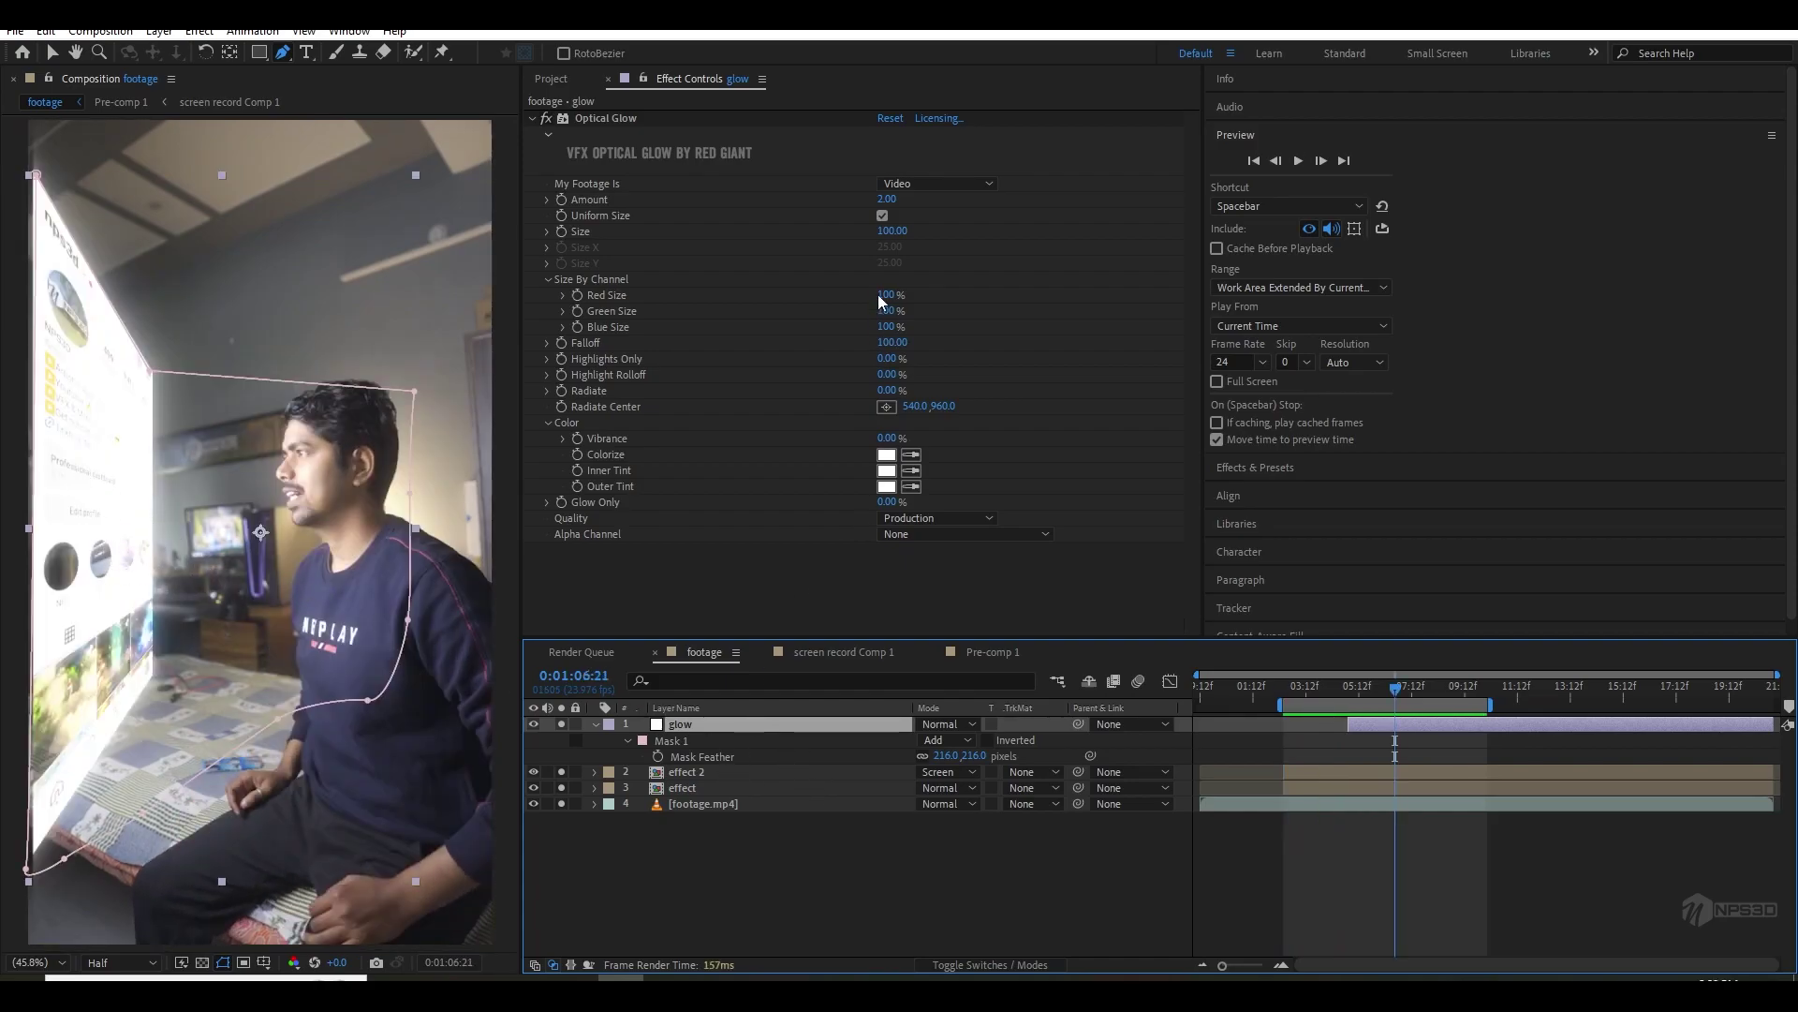
- Set the Optical Glow amount to 1 and turn off Uniform Size
{"action": "left_click", "coordinate": [899, 200]}
{"action": "left_click", "coordinate": [955, 219]}
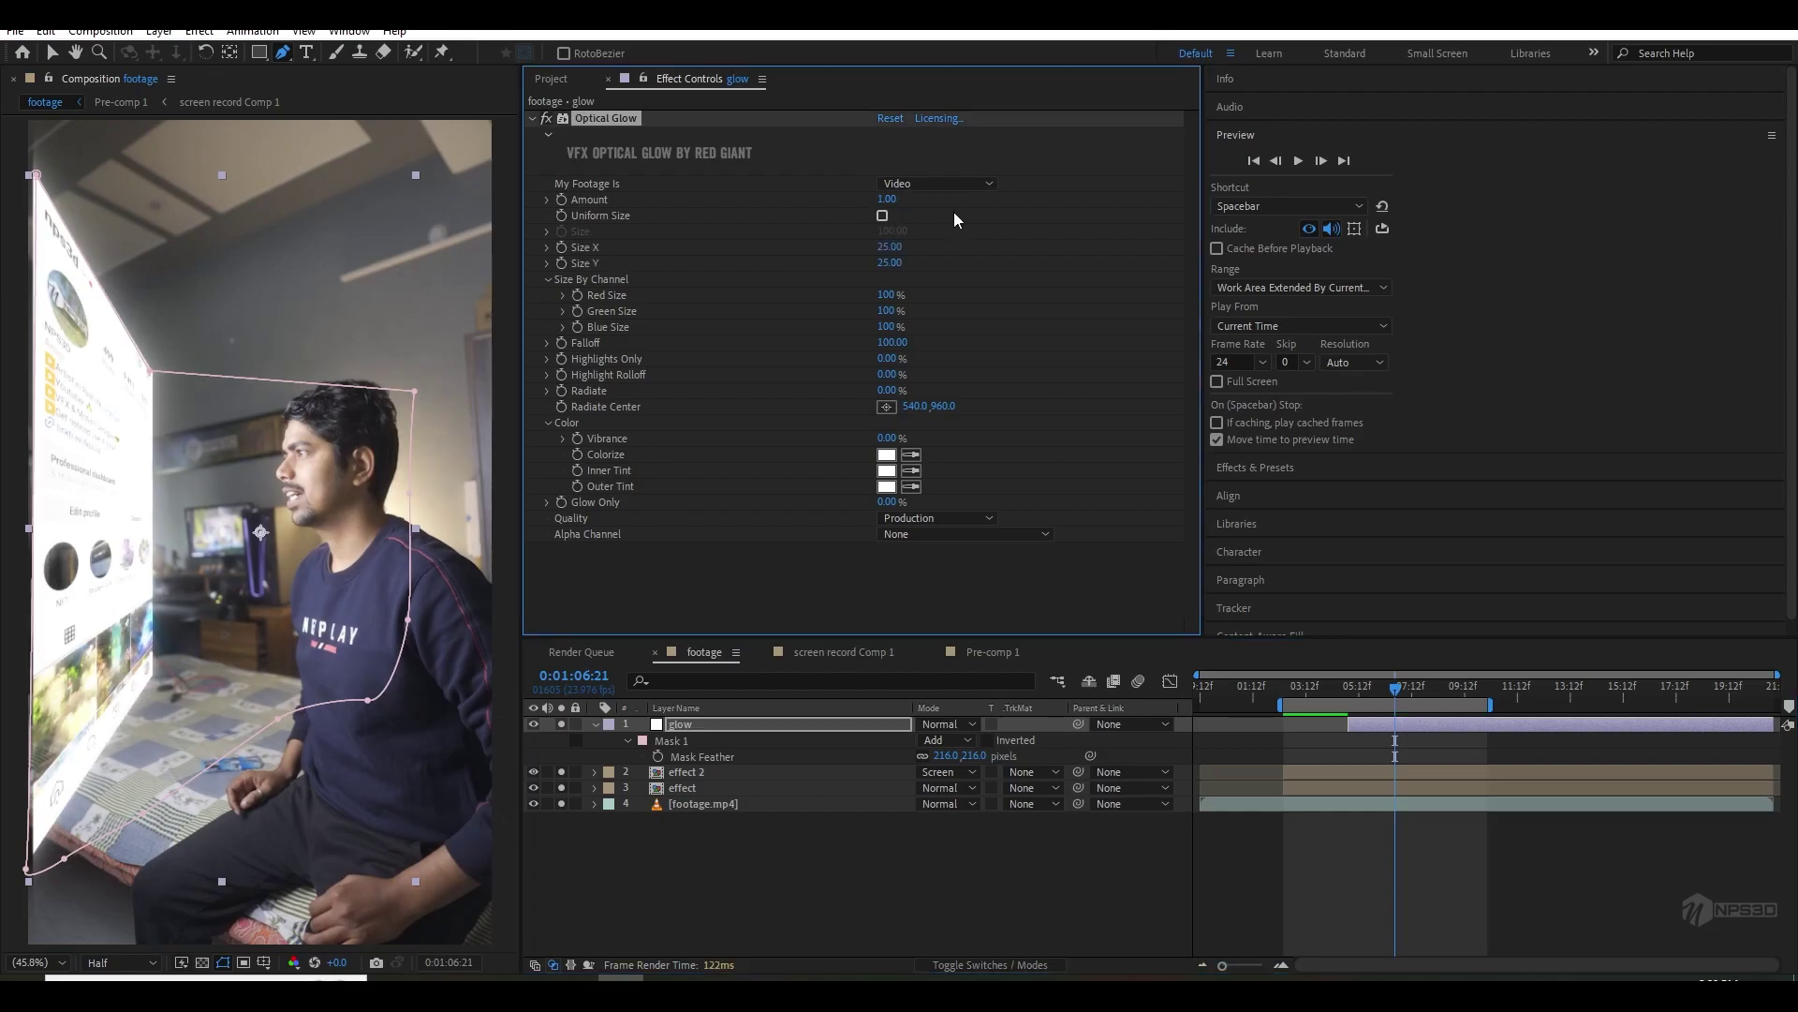
- Set the "effect" layer's radial blur amount to 92 and its opacity to 32%
{"action": "left_click", "coordinate": [688, 790]}
{"action": "key", "text": "t"}
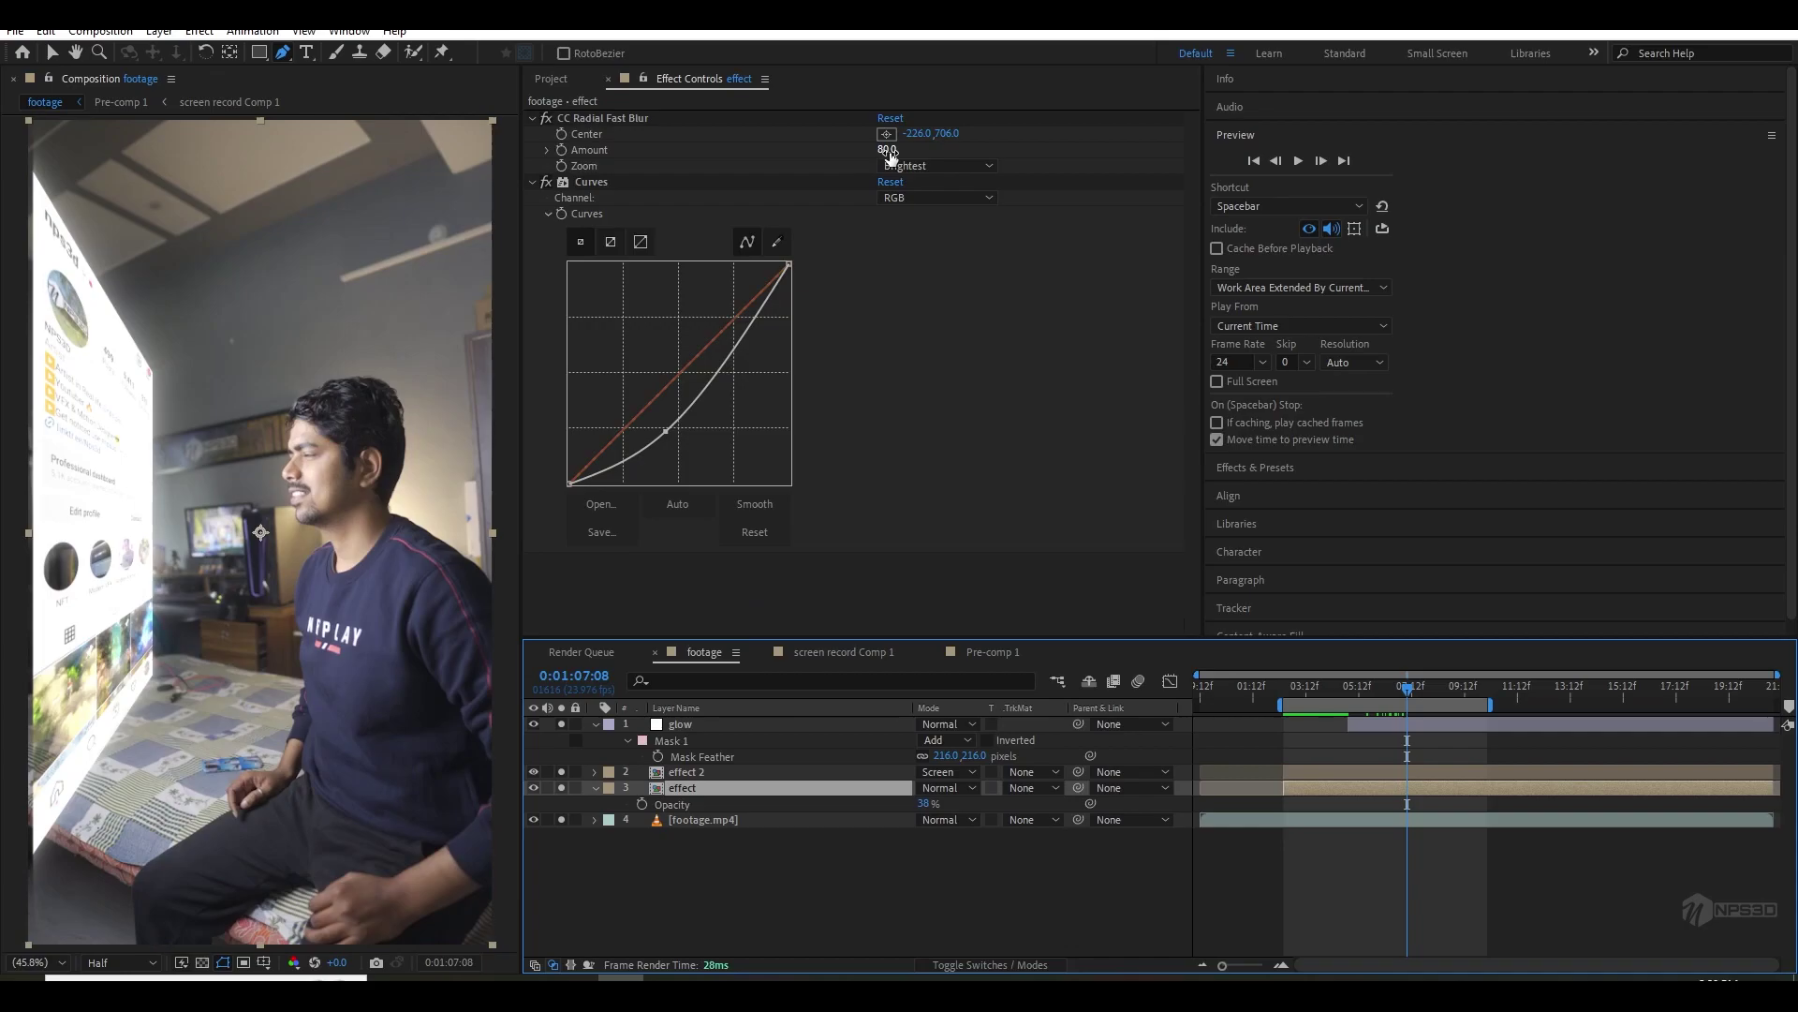
{"action": "left_click_drag", "start_coordinate": [881, 150], "coordinate": [901, 147]}
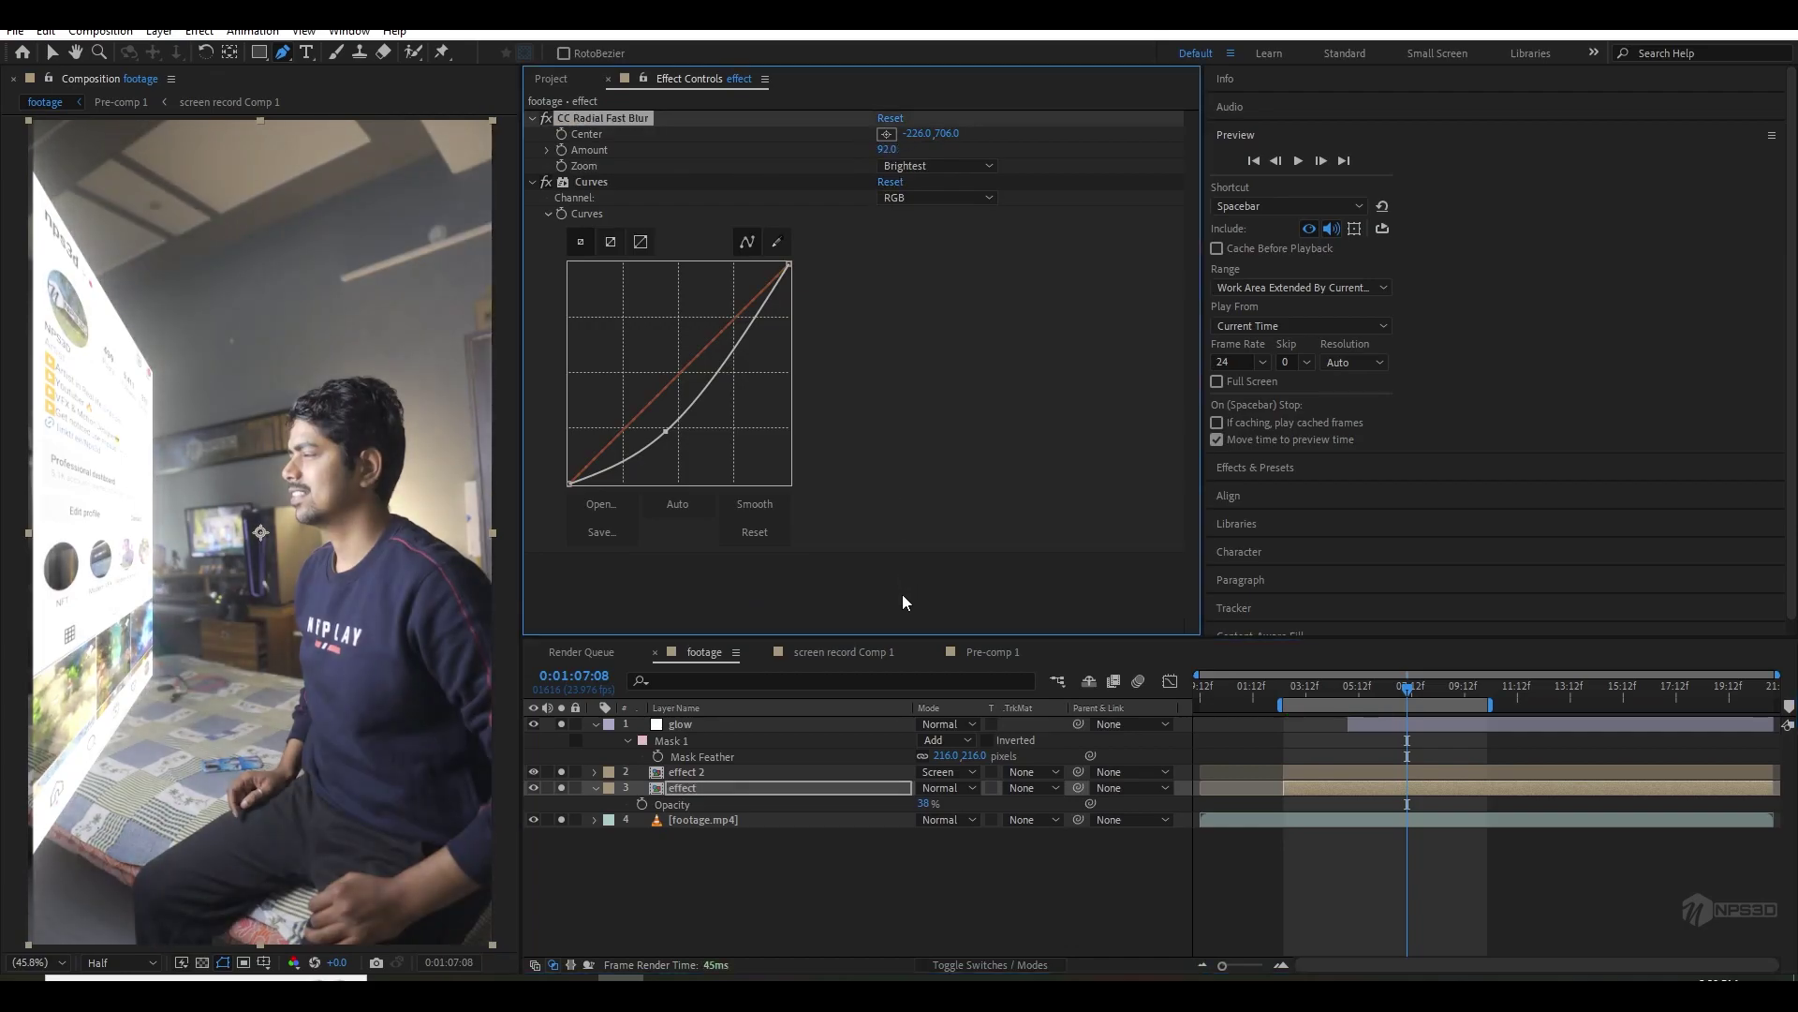
{"action": "left_click_drag", "start_coordinate": [925, 803], "coordinate": [918, 800]}
- Apply Curves to effect 2, lowering its midtones and white output to darken the display, and play back the result
{"action": "key", "text": "ctrl+Up"}
{"action": "key", "text": "ctrl+space"}
{"action": "type", "text": "cu"}
{"action": "key", "text": "Return"}
{"action": "left_click_drag", "start_coordinate": [667, 323], "coordinate": [661, 345]}
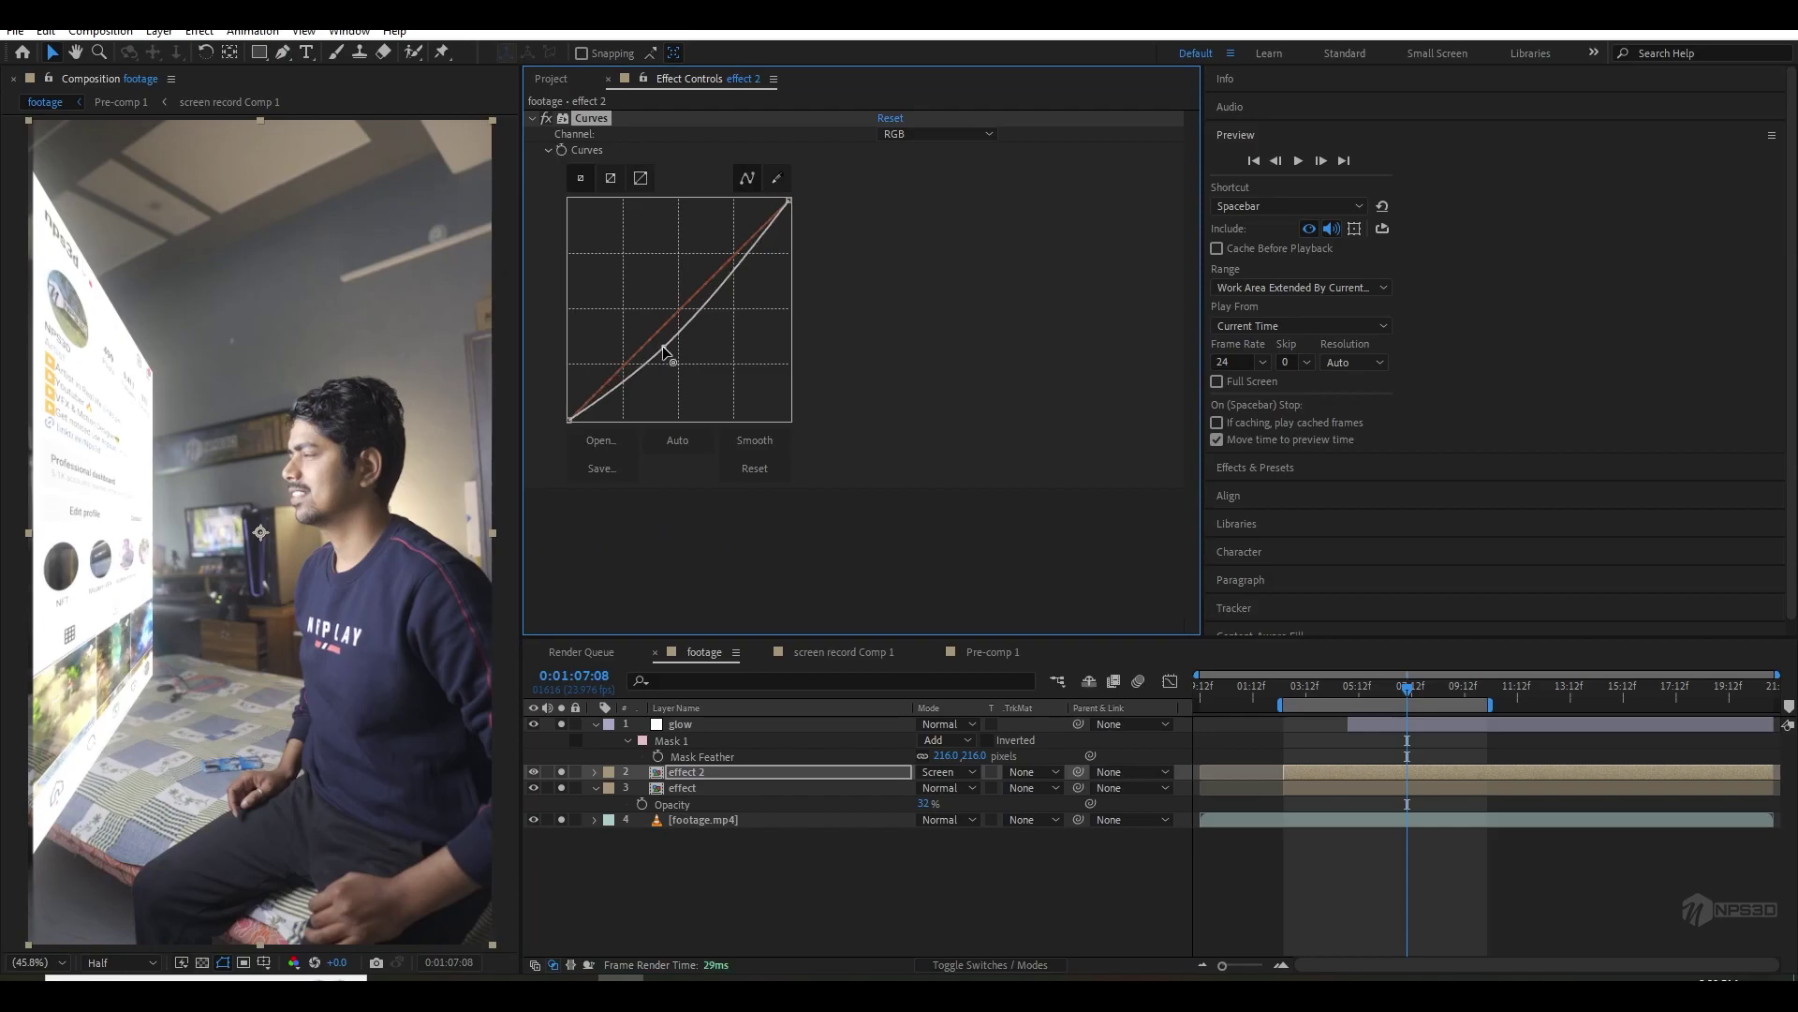
{"action": "left_click_drag", "start_coordinate": [788, 199], "coordinate": [790, 220]}
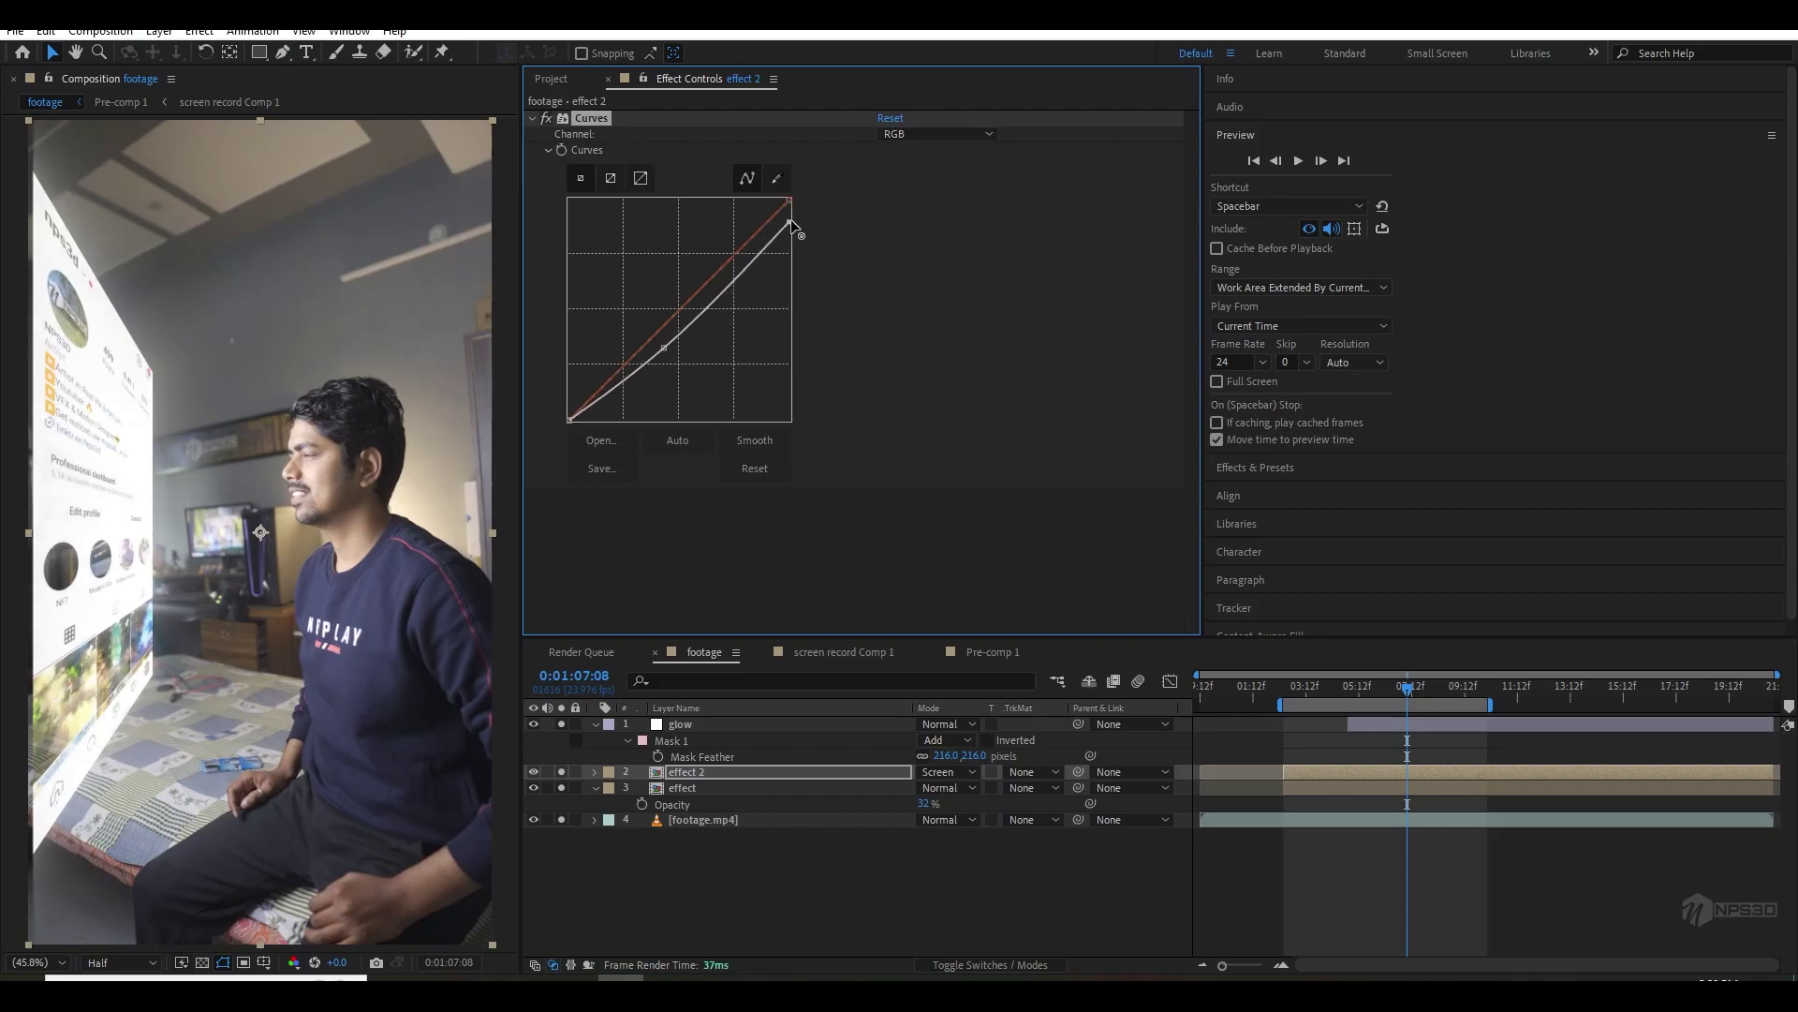
{"action": "left_click_drag", "start_coordinate": [664, 347], "coordinate": [675, 362]}
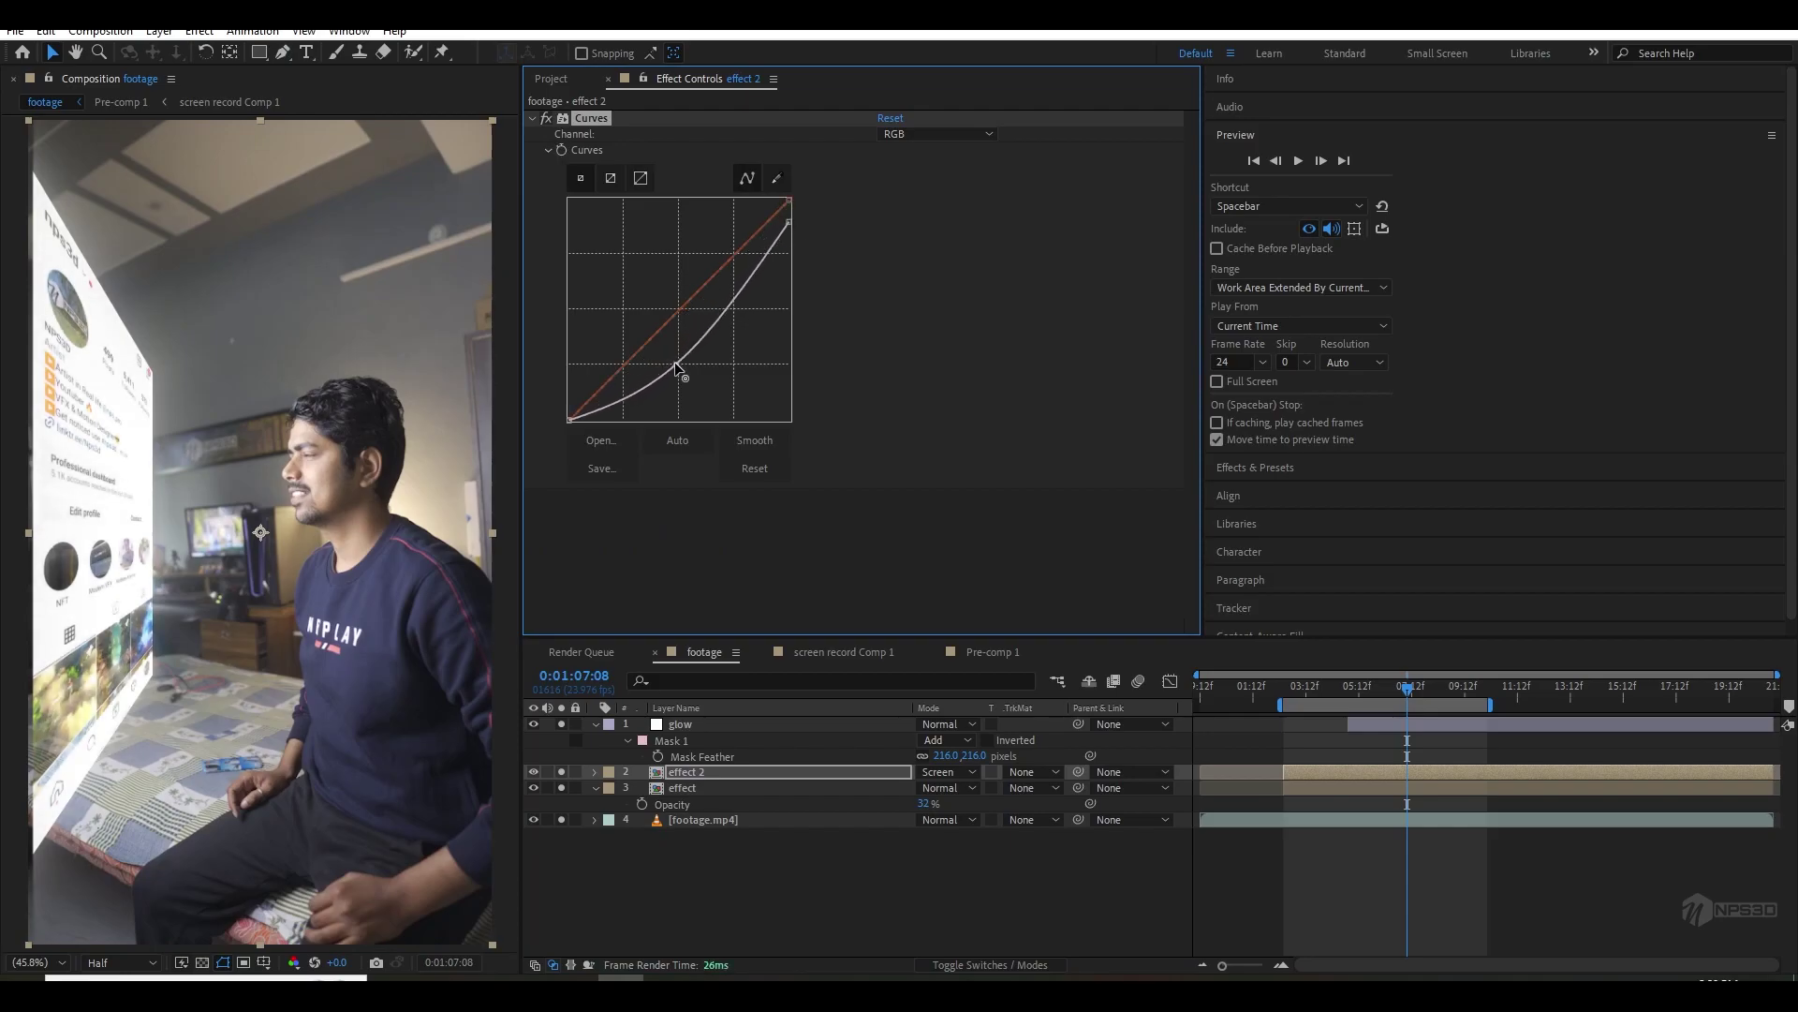
{"action": "left_click_drag", "start_coordinate": [1330, 692], "coordinate": [1299, 694]}
{"action": "key", "text": "space"}
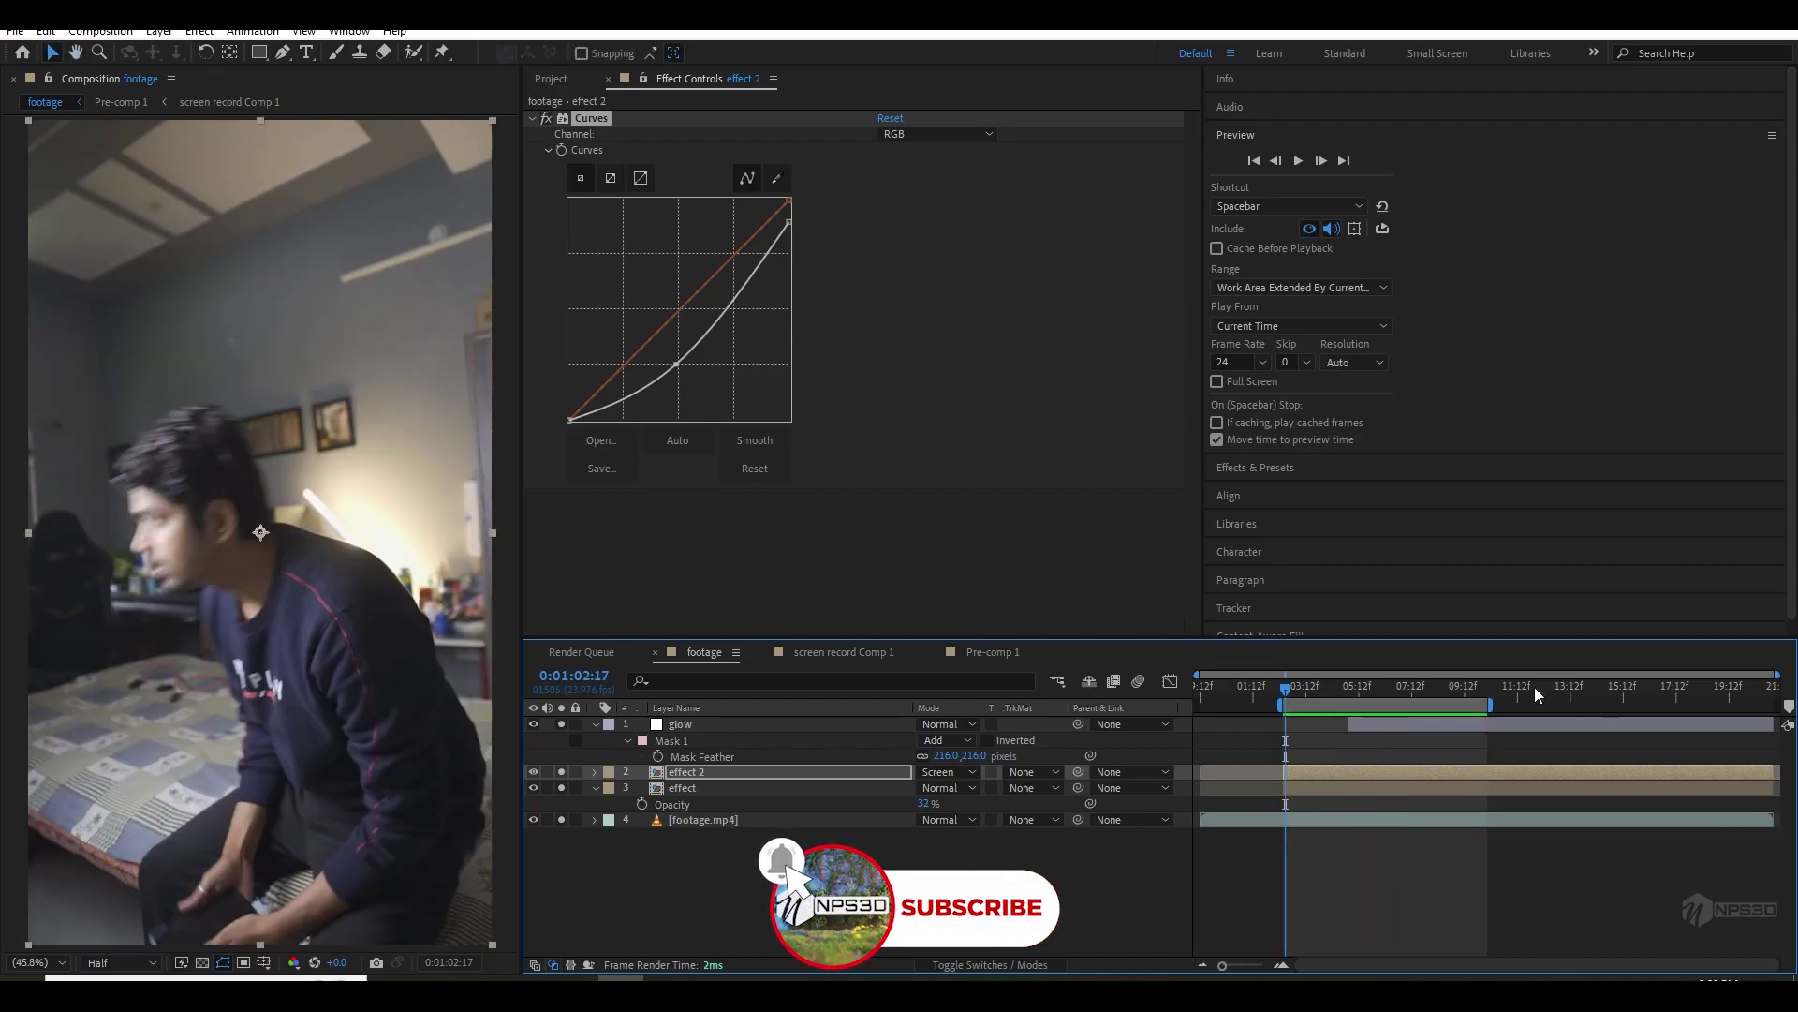
- Create another adjustment layer at 0:01:08:17 and place it at the top of the layer stack
{"action": "left_click", "coordinate": [1442, 688]}
{"action": "right_click", "coordinate": [881, 897]}
{"action": "mouse_move", "coordinate": [923, 666]}
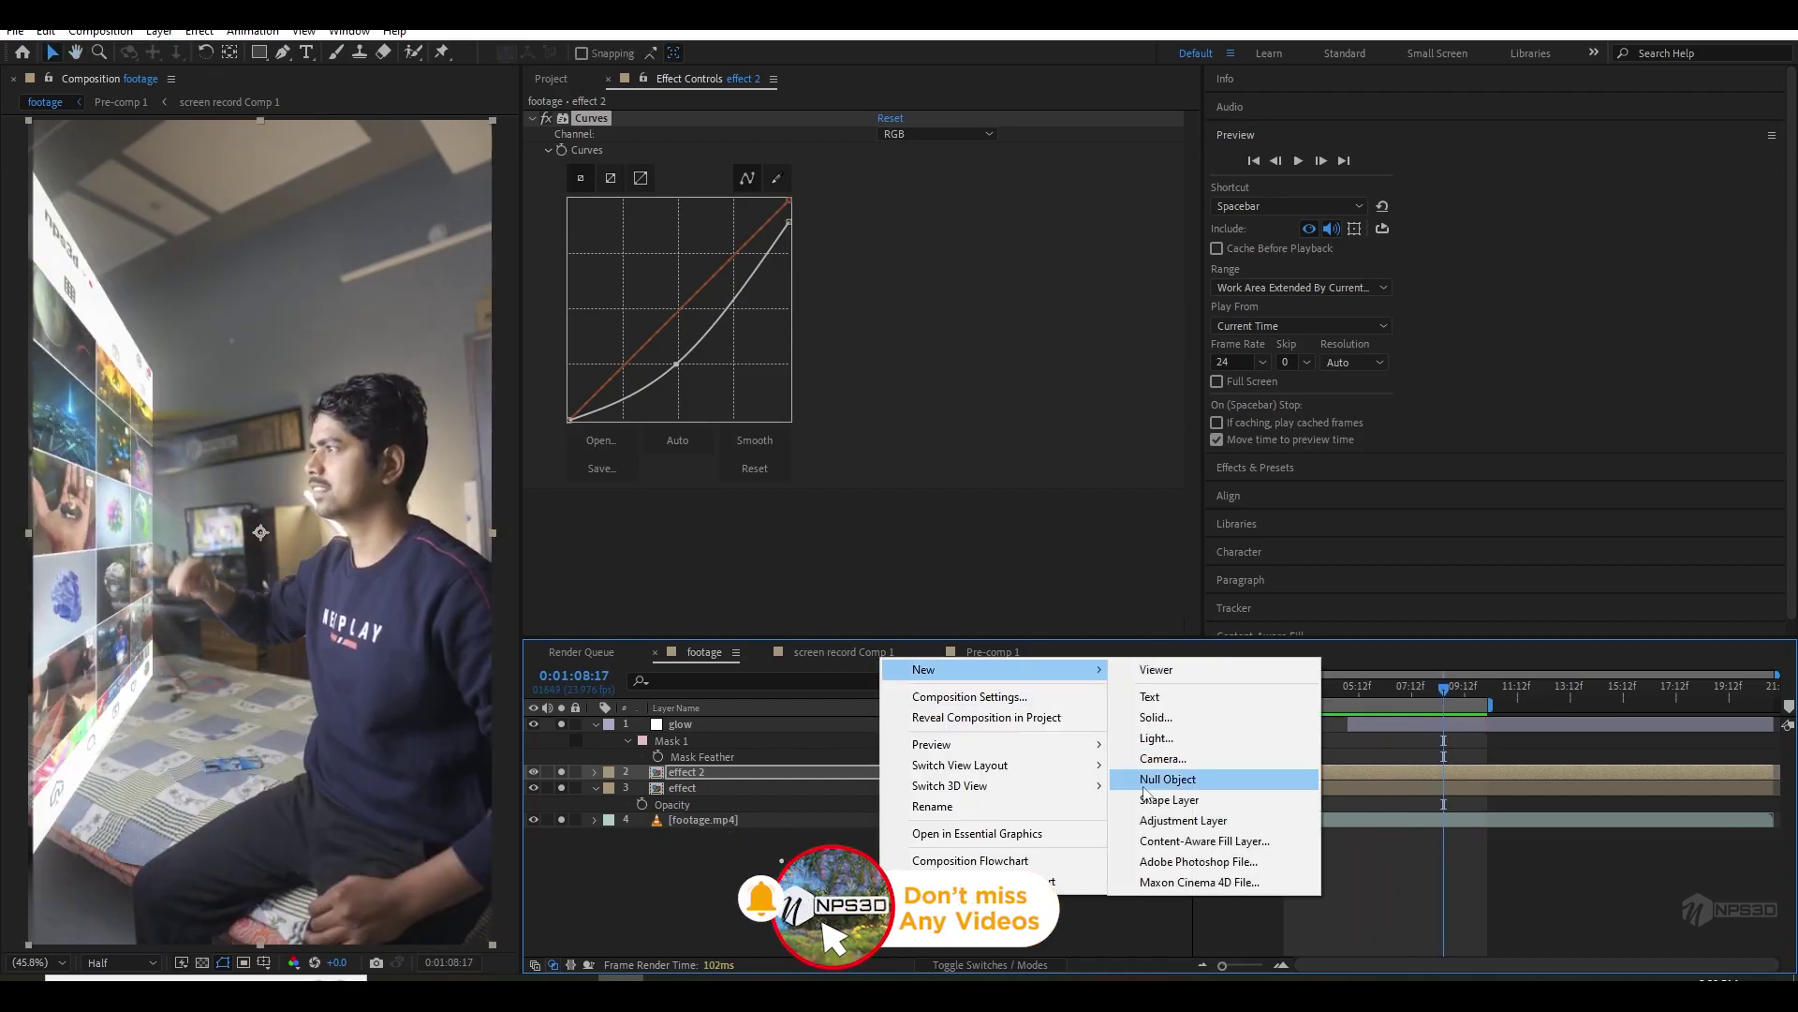
{"action": "left_click", "coordinate": [1208, 815]}
{"action": "left_click_drag", "start_coordinate": [678, 776], "coordinate": [711, 717]}
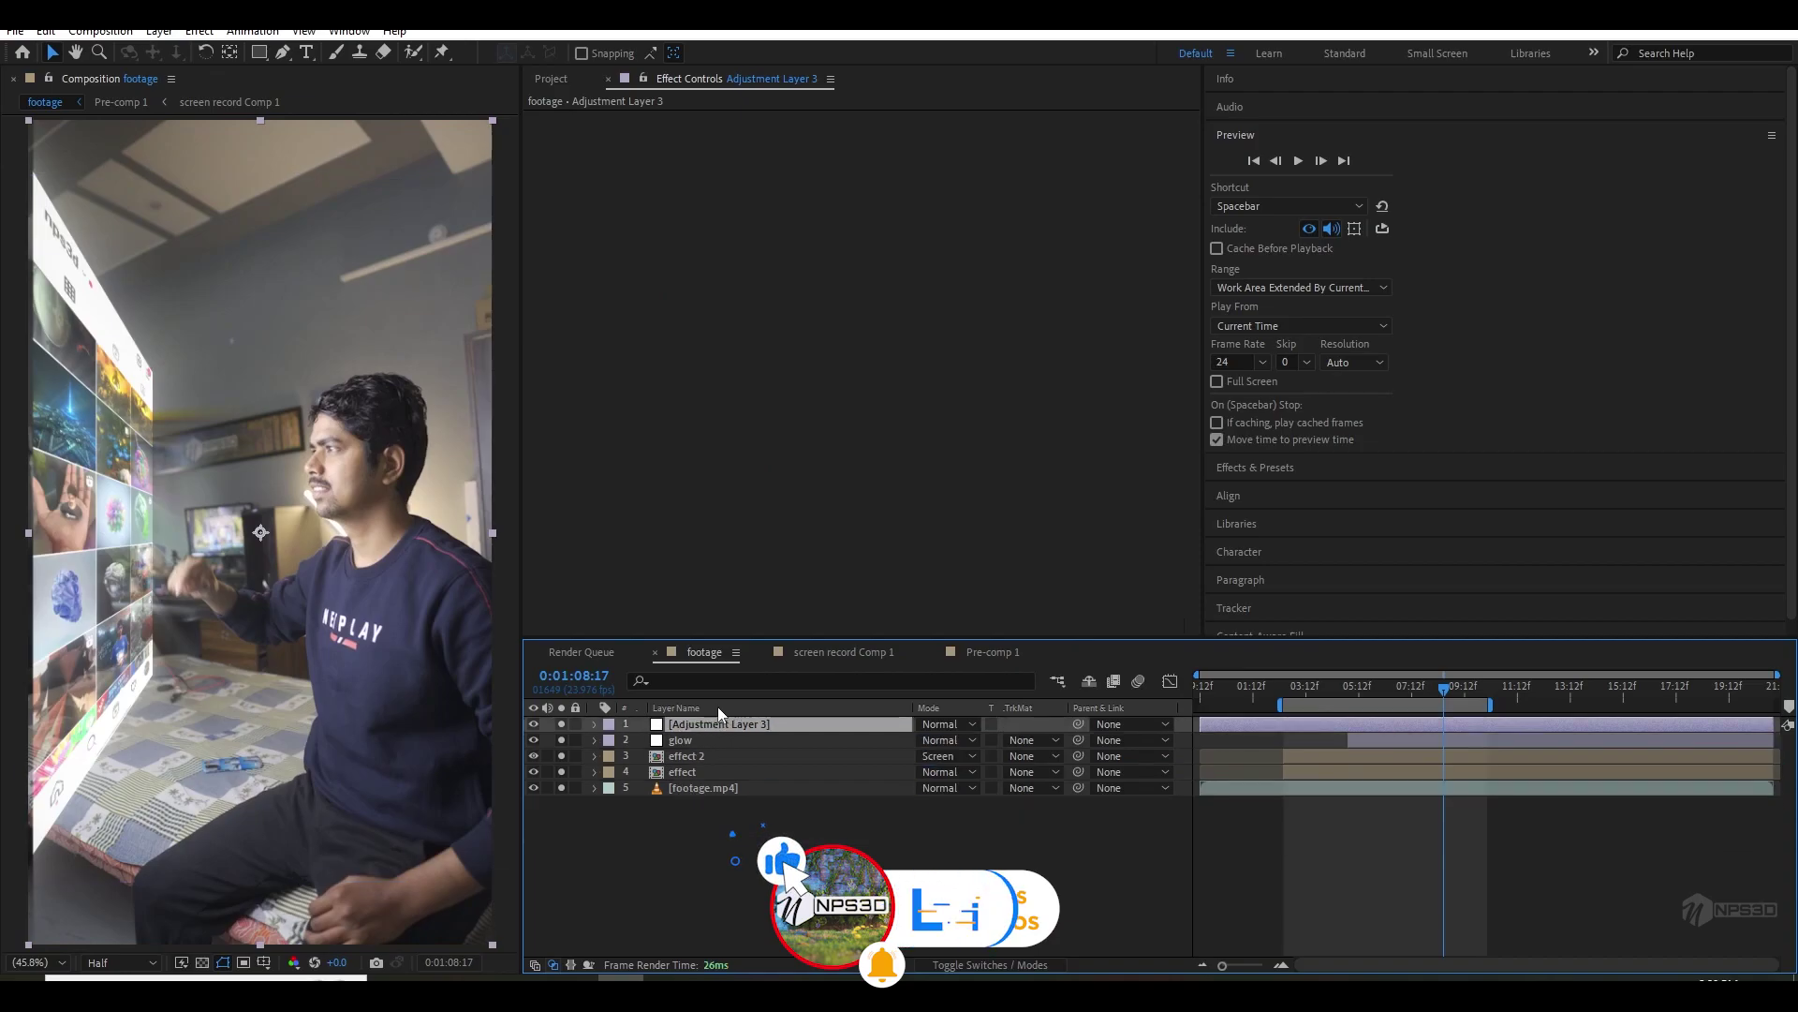
- Apply Lumetri Color to the new adjustment layer with raised contrast, highlights at -15 and shadows at 21
{"action": "key", "text": "ctrl+space"}
{"action": "type", "text": "lum"}
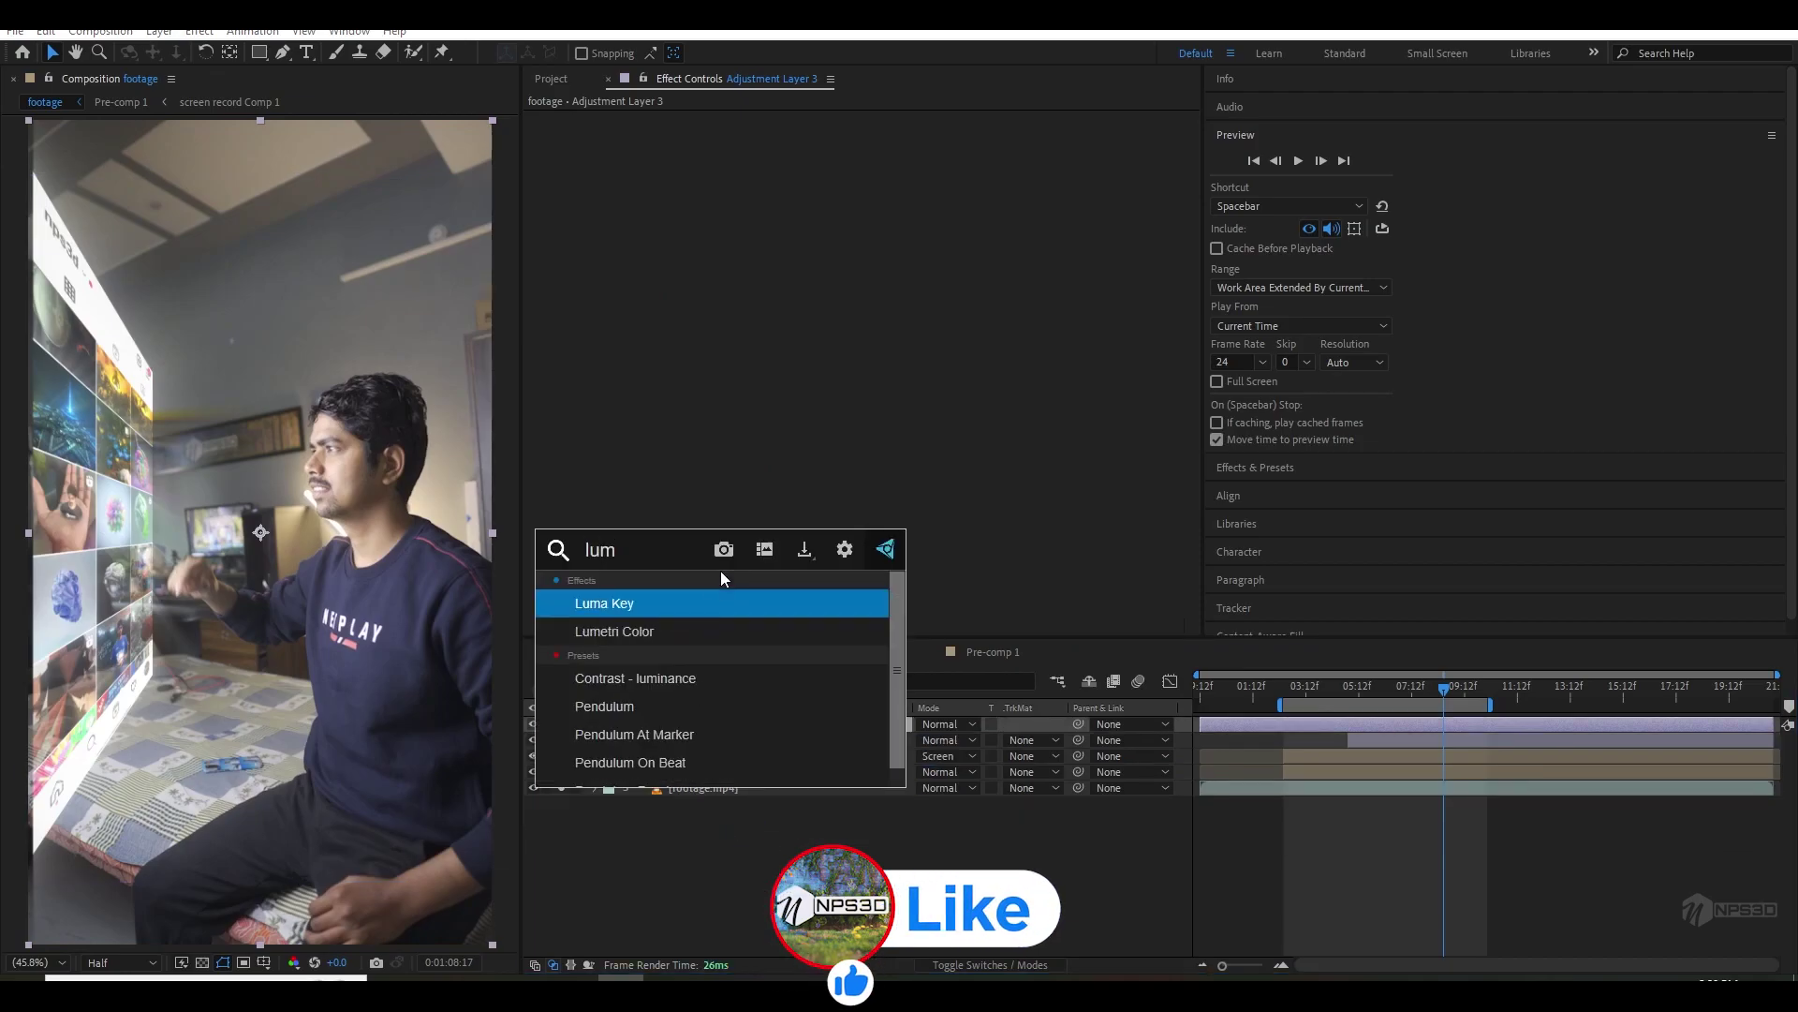
{"action": "key", "text": "Return"}
{"action": "left_click_drag", "start_coordinate": [861, 292], "coordinate": [876, 294]}
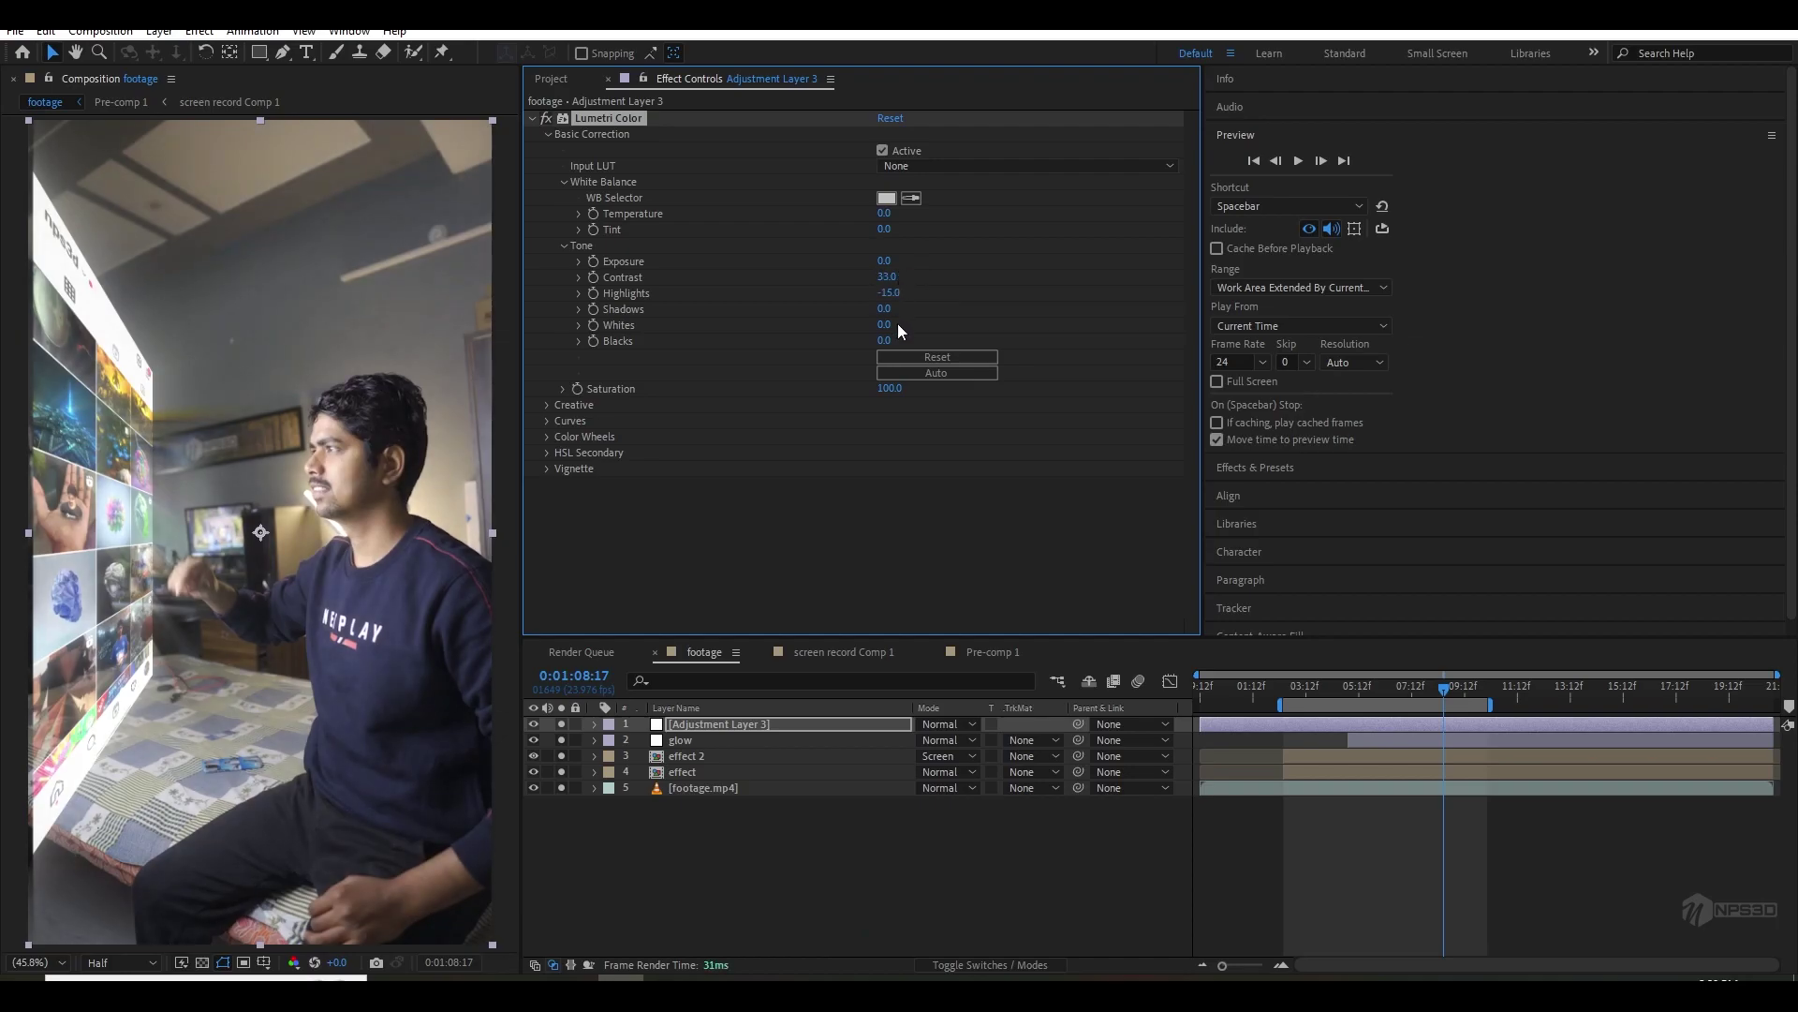
- Set Lumetri Color's creative vibrance to 50 and raise the creative saturation
{"action": "left_click", "coordinate": [546, 405]}
{"action": "scroll", "coordinate": [702, 422], "scroll_direction": "down", "scroll_amount": 1}
{"action": "left_click", "coordinate": [884, 458]}
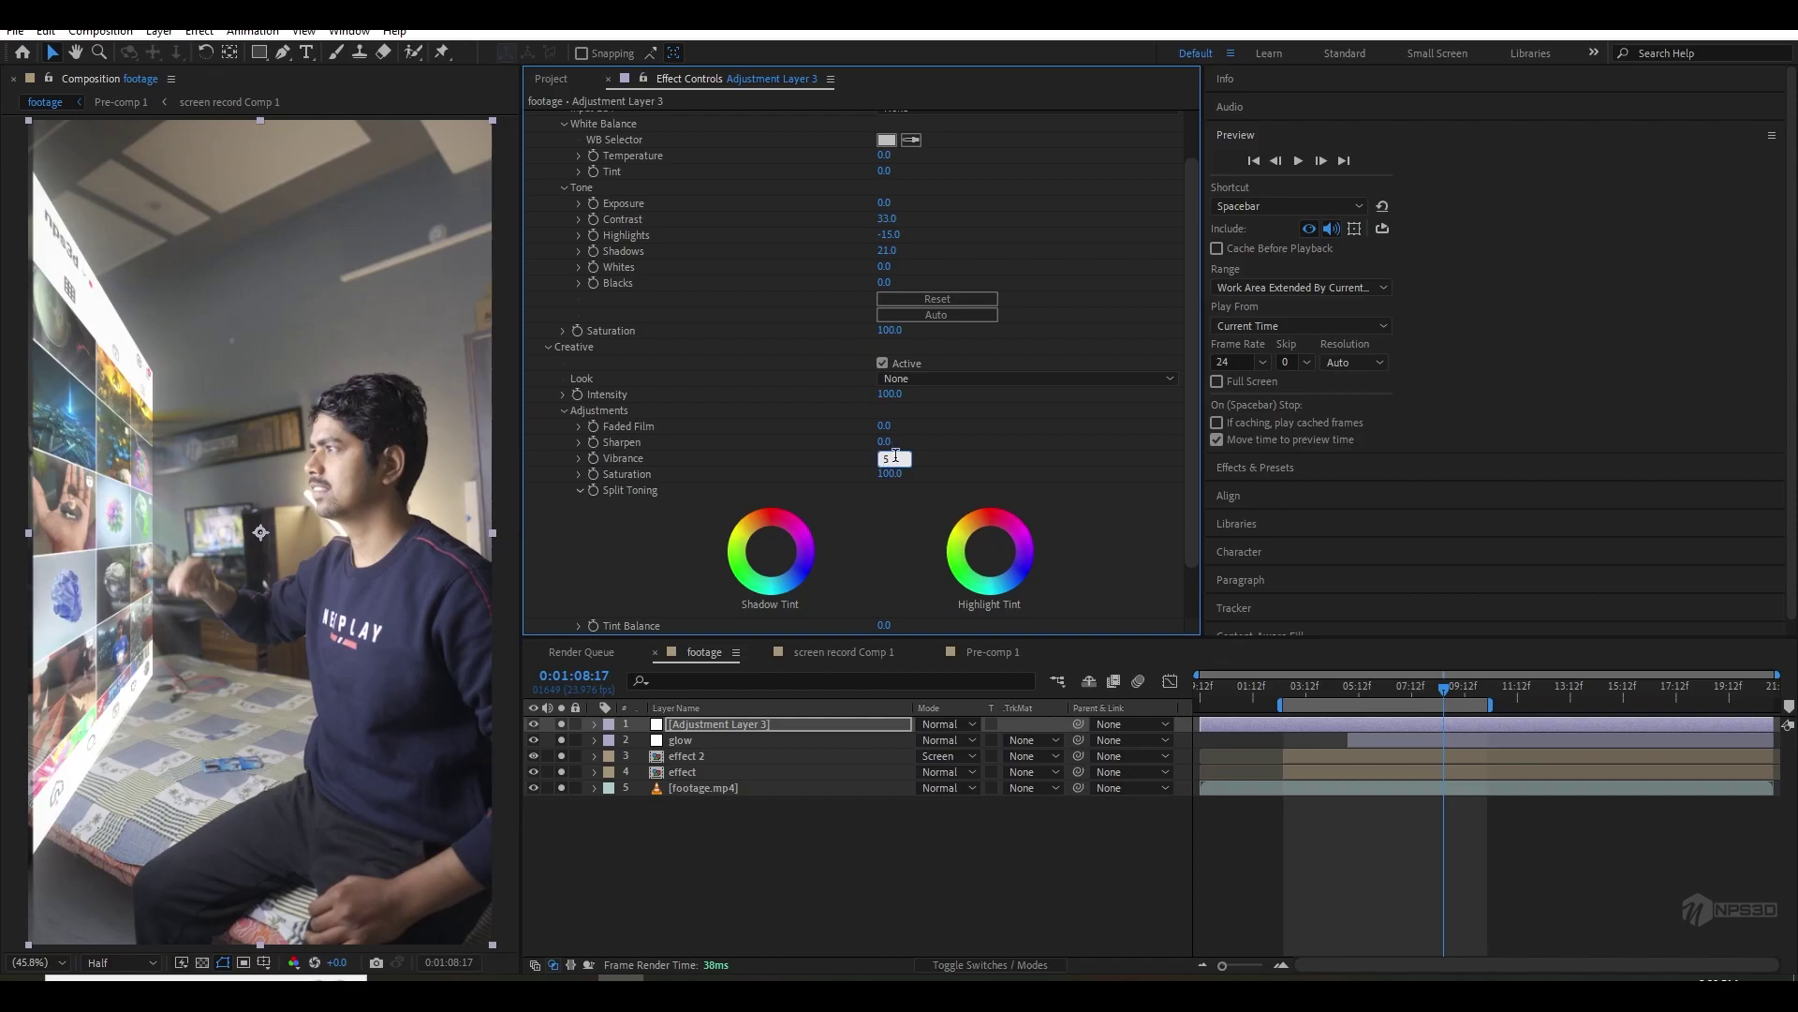
{"action": "type", "text": "50"}
{"action": "key", "text": "Return"}
{"action": "left_click", "coordinate": [890, 473]}
{"action": "type", "text": "12"}
{"action": "key", "text": "Return"}
- Add control points along the Hue vs Sat curve and pull the orange and blue ranges down to reduce their saturation
{"action": "scroll", "coordinate": [727, 459], "scroll_direction": "down", "scroll_amount": 6}
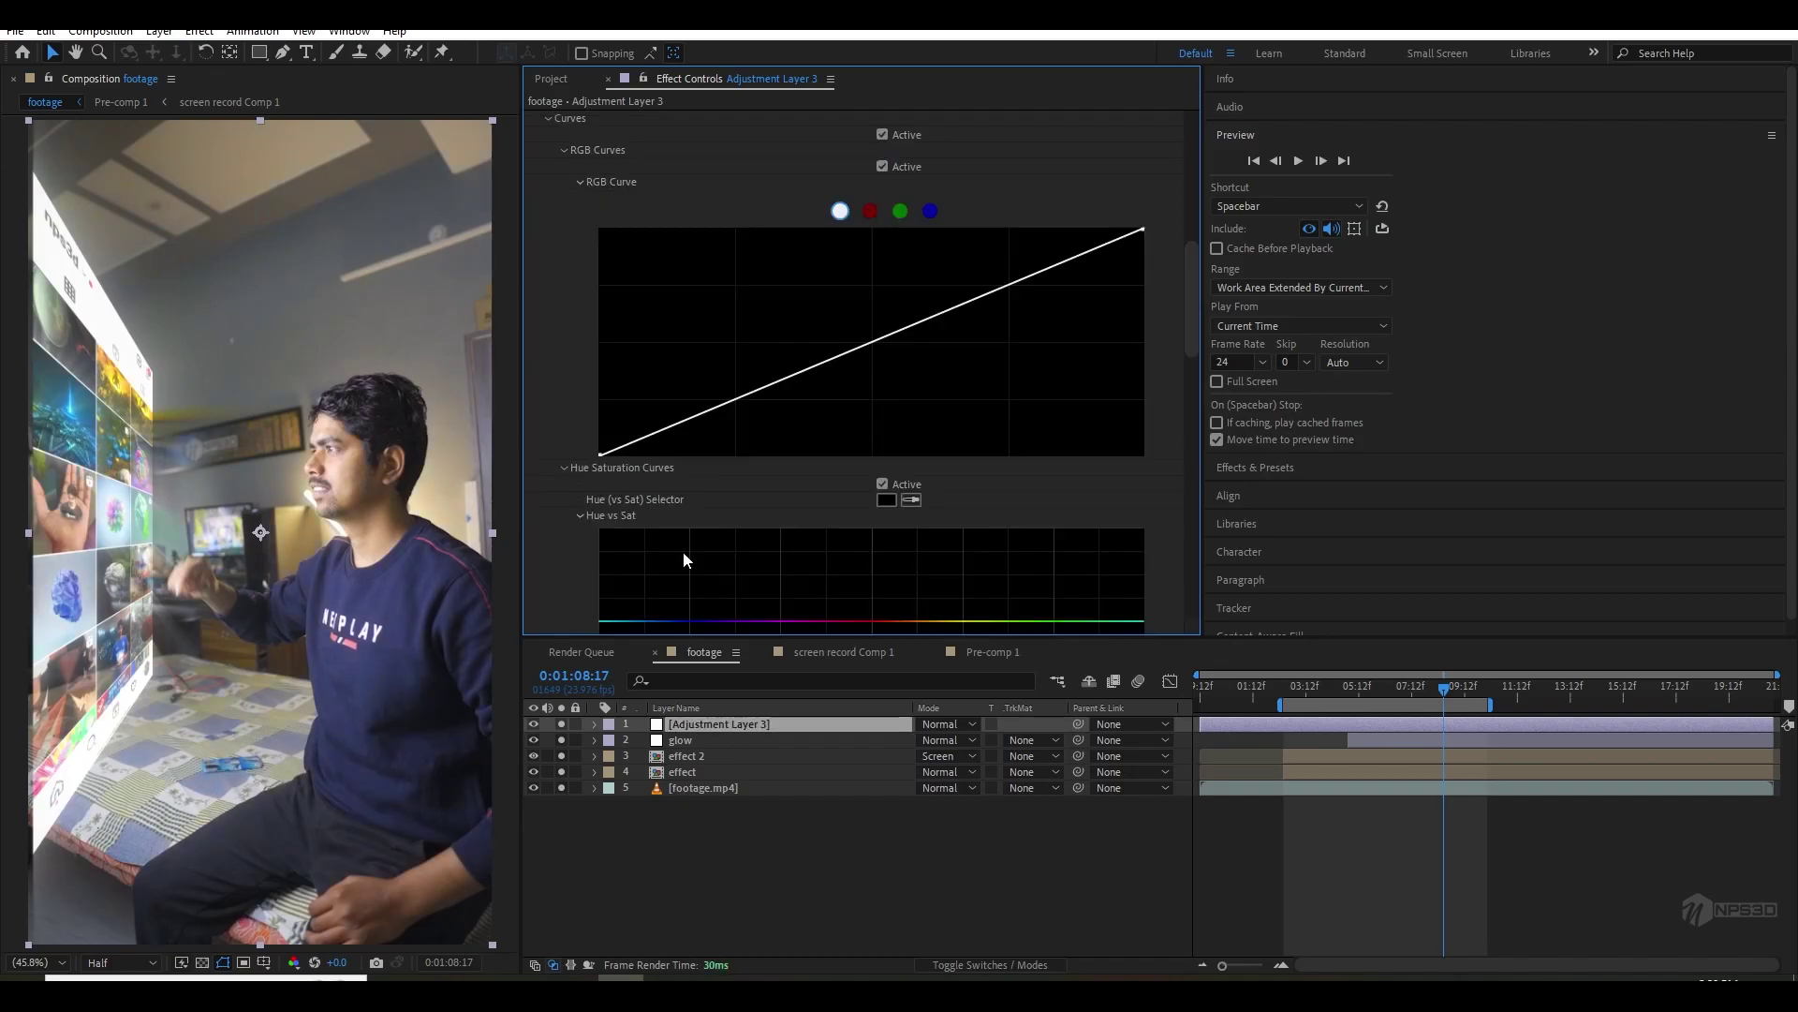
{"action": "scroll", "coordinate": [702, 548], "scroll_direction": "down", "scroll_amount": 3}
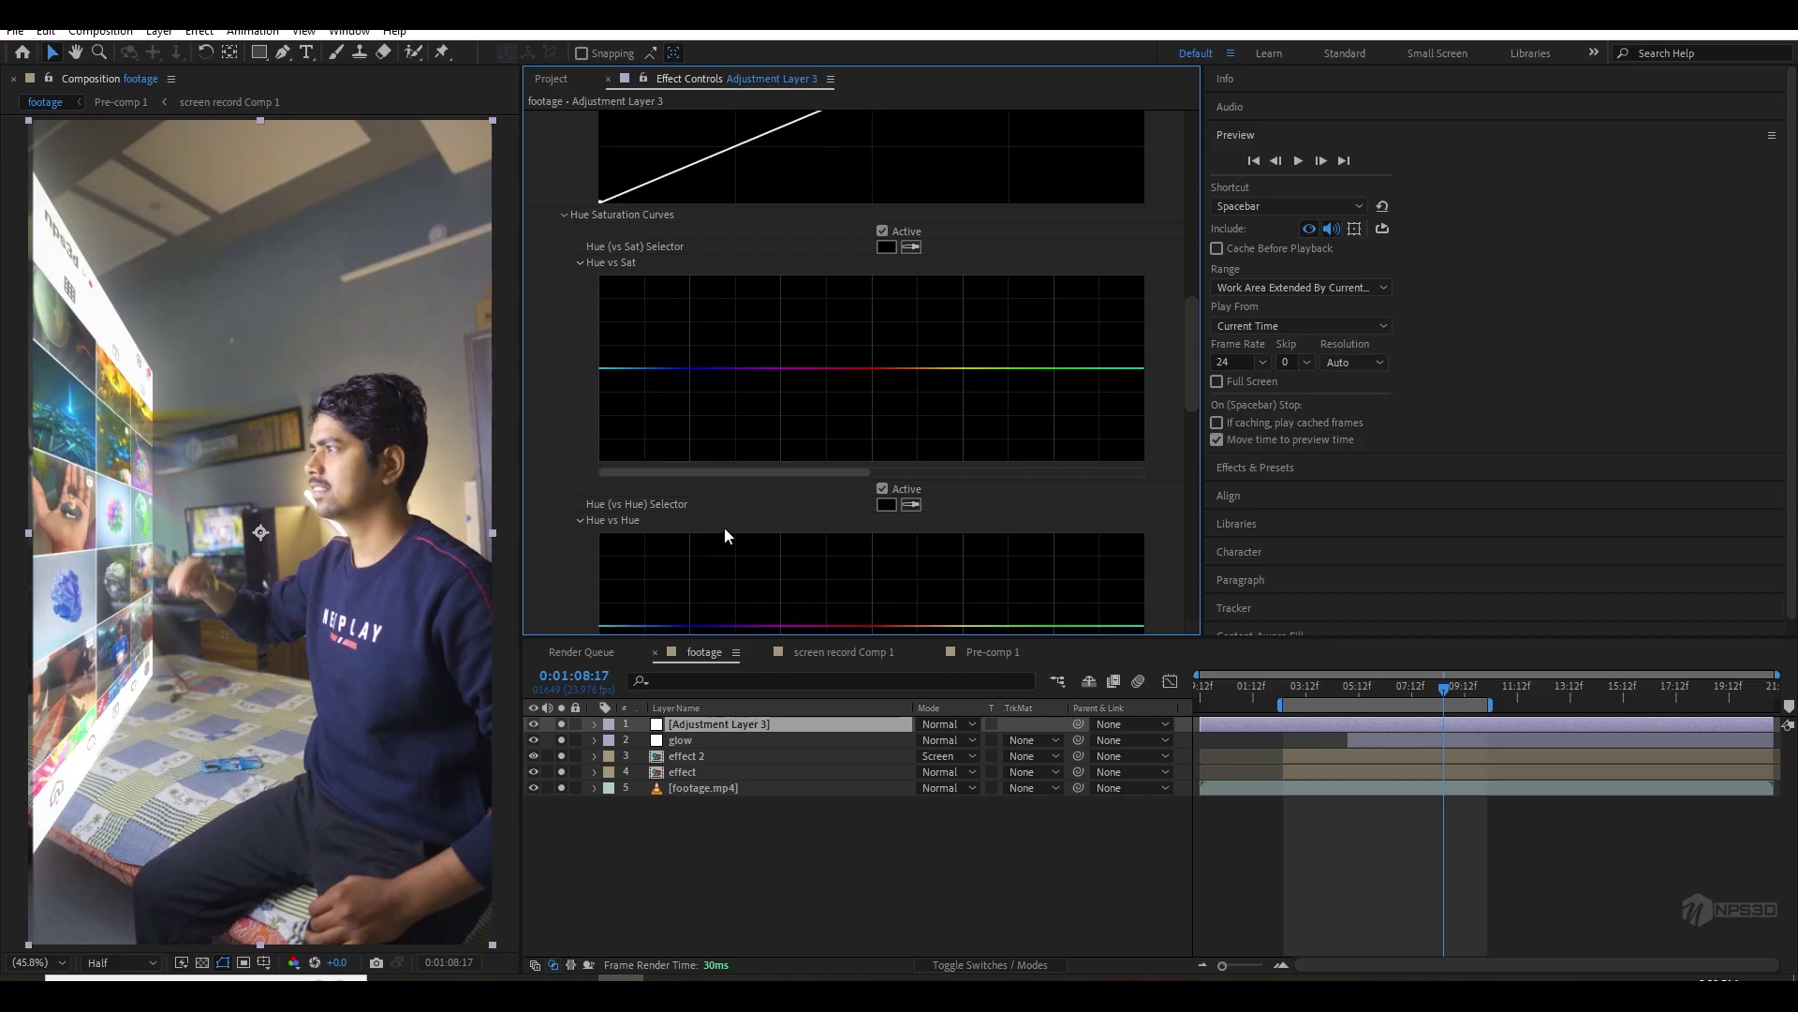
{"action": "left_click", "coordinate": [827, 368]}
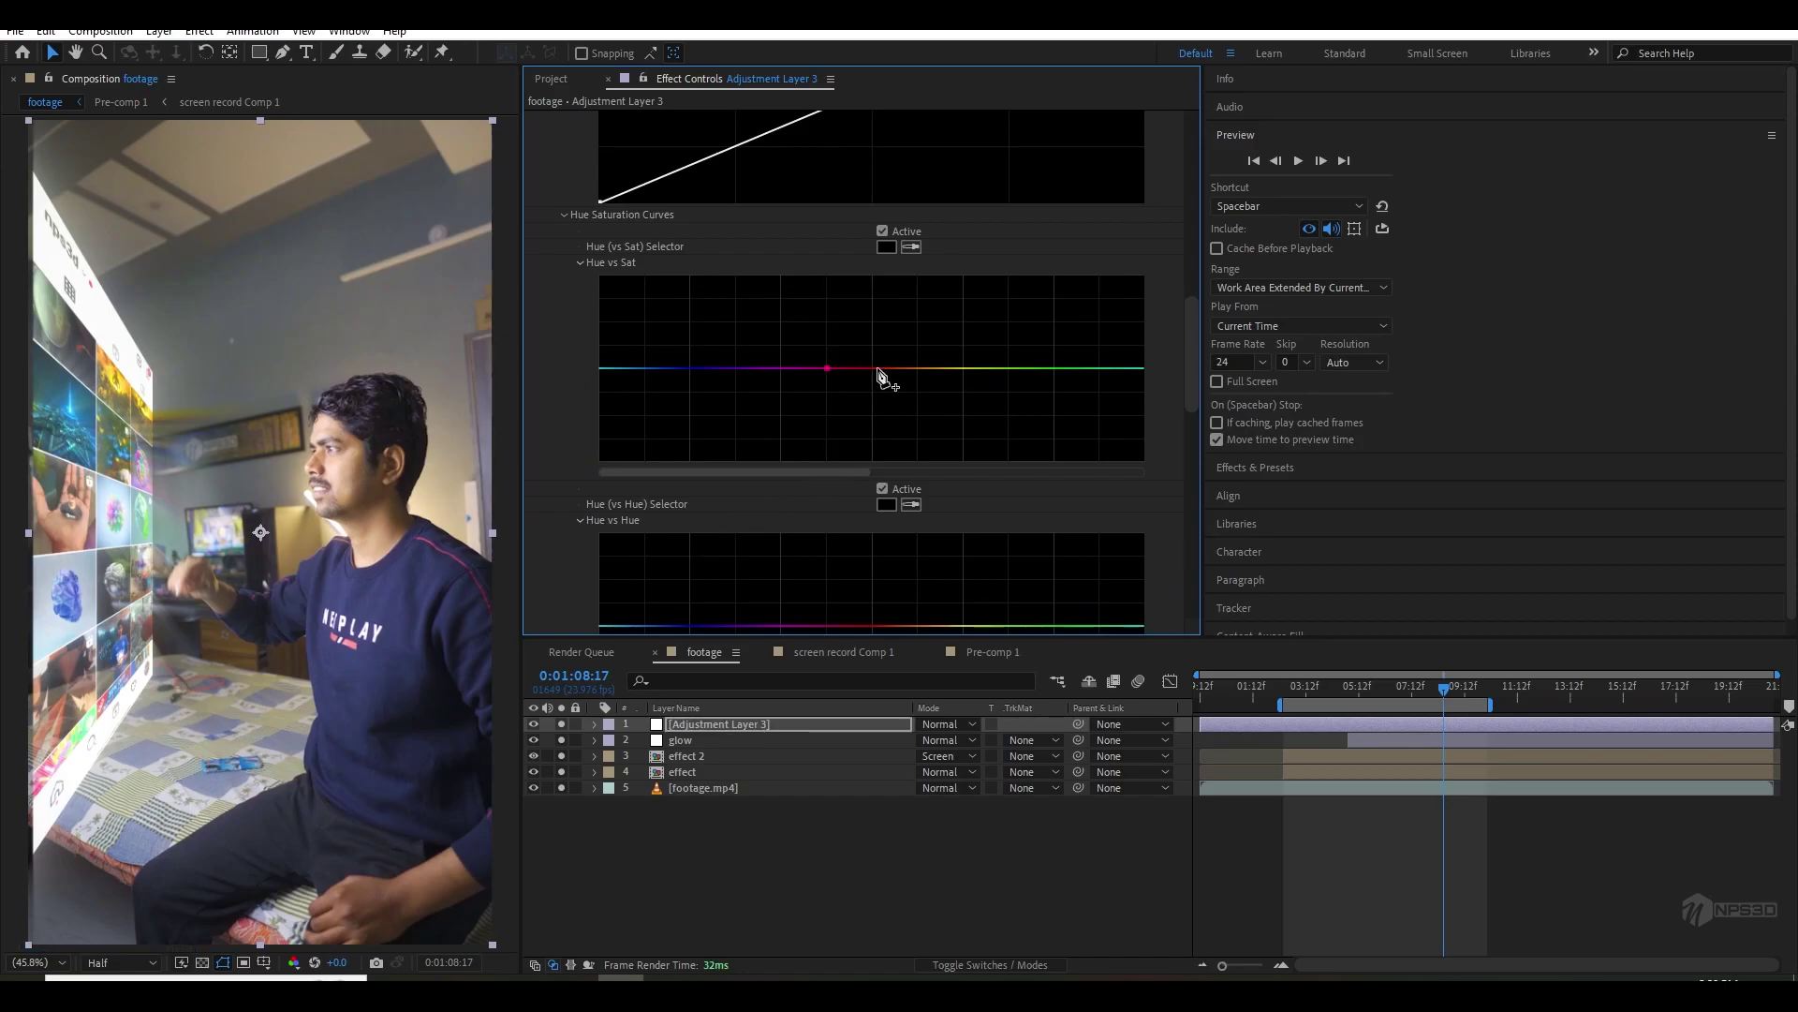
{"action": "left_click", "coordinate": [963, 368]}
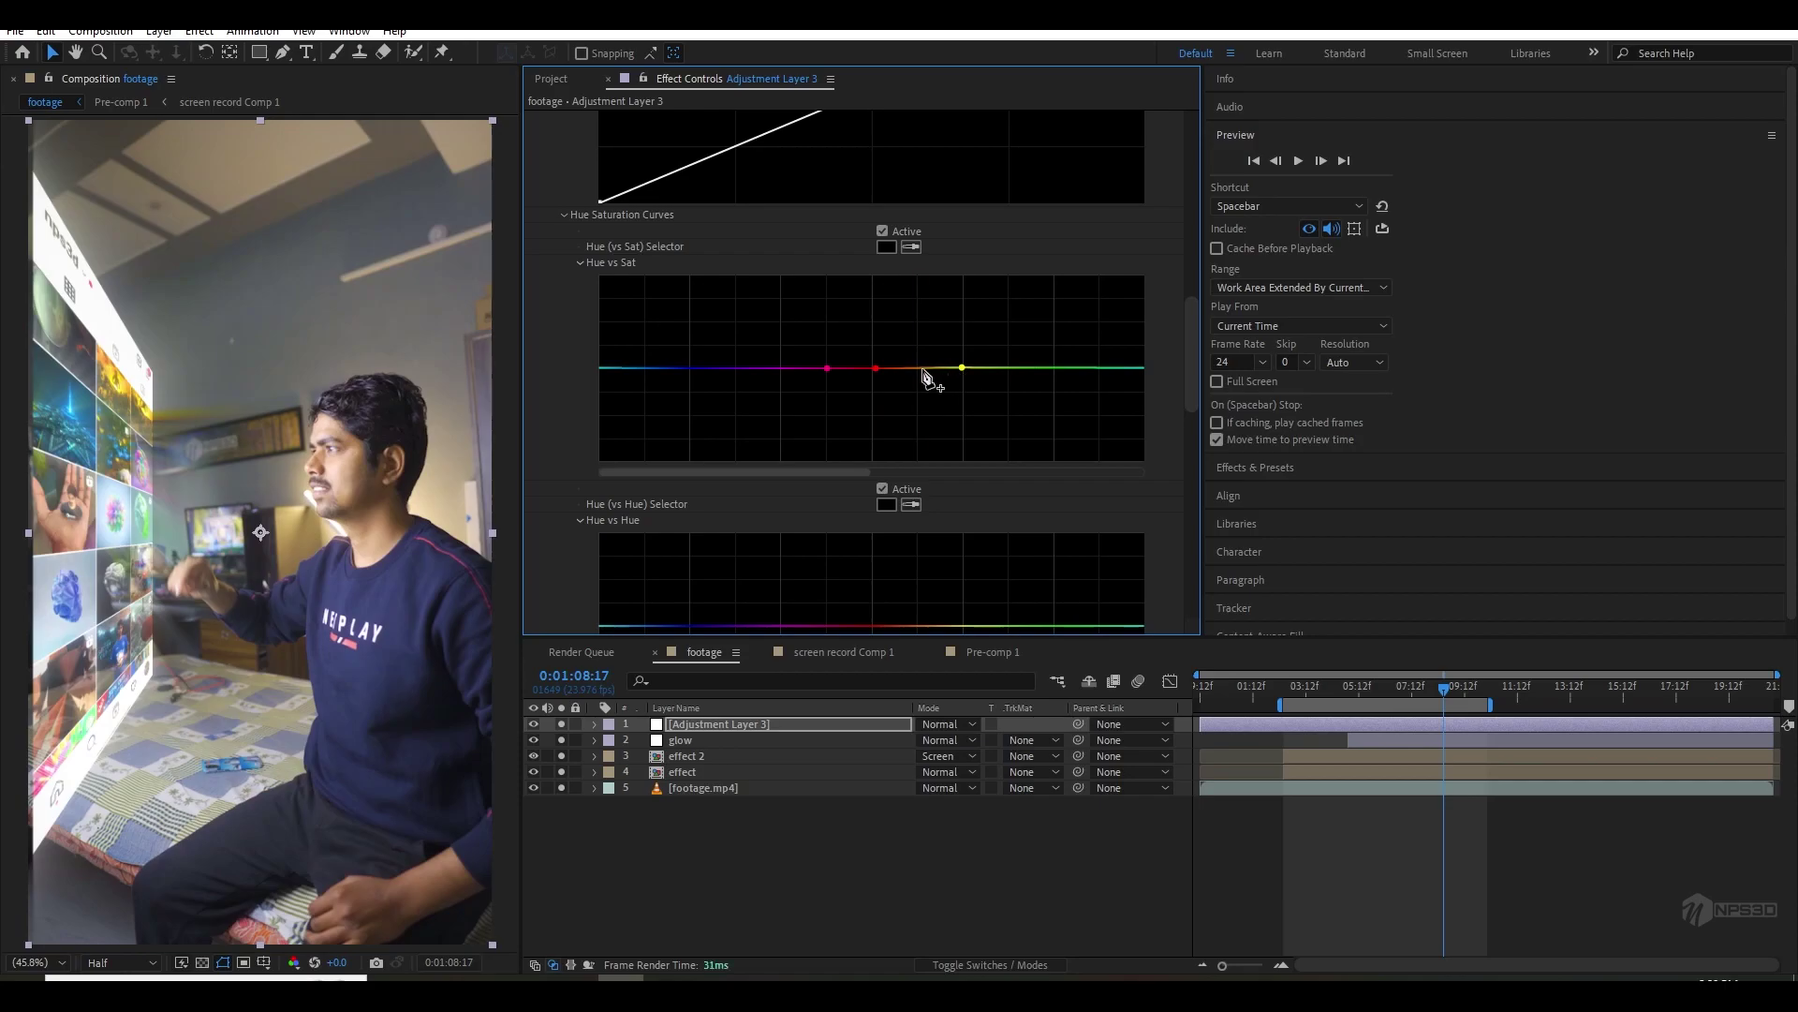
{"action": "left_click_drag", "start_coordinate": [875, 368], "coordinate": [916, 380]}
{"action": "left_click", "coordinate": [783, 368]}
{"action": "left_click", "coordinate": [612, 367]}
{"action": "left_click_drag", "start_coordinate": [671, 368], "coordinate": [710, 416]}
{"action": "left_click", "coordinate": [1006, 369]}
{"action": "left_click", "coordinate": [962, 368]}
- Adjust Lumetri Color's color wheels on the adjustment layer, darkening the shadows and slightly brightening the midtones and highlights
{"action": "left_click_drag", "start_coordinate": [1191, 398], "coordinate": [1189, 618]}
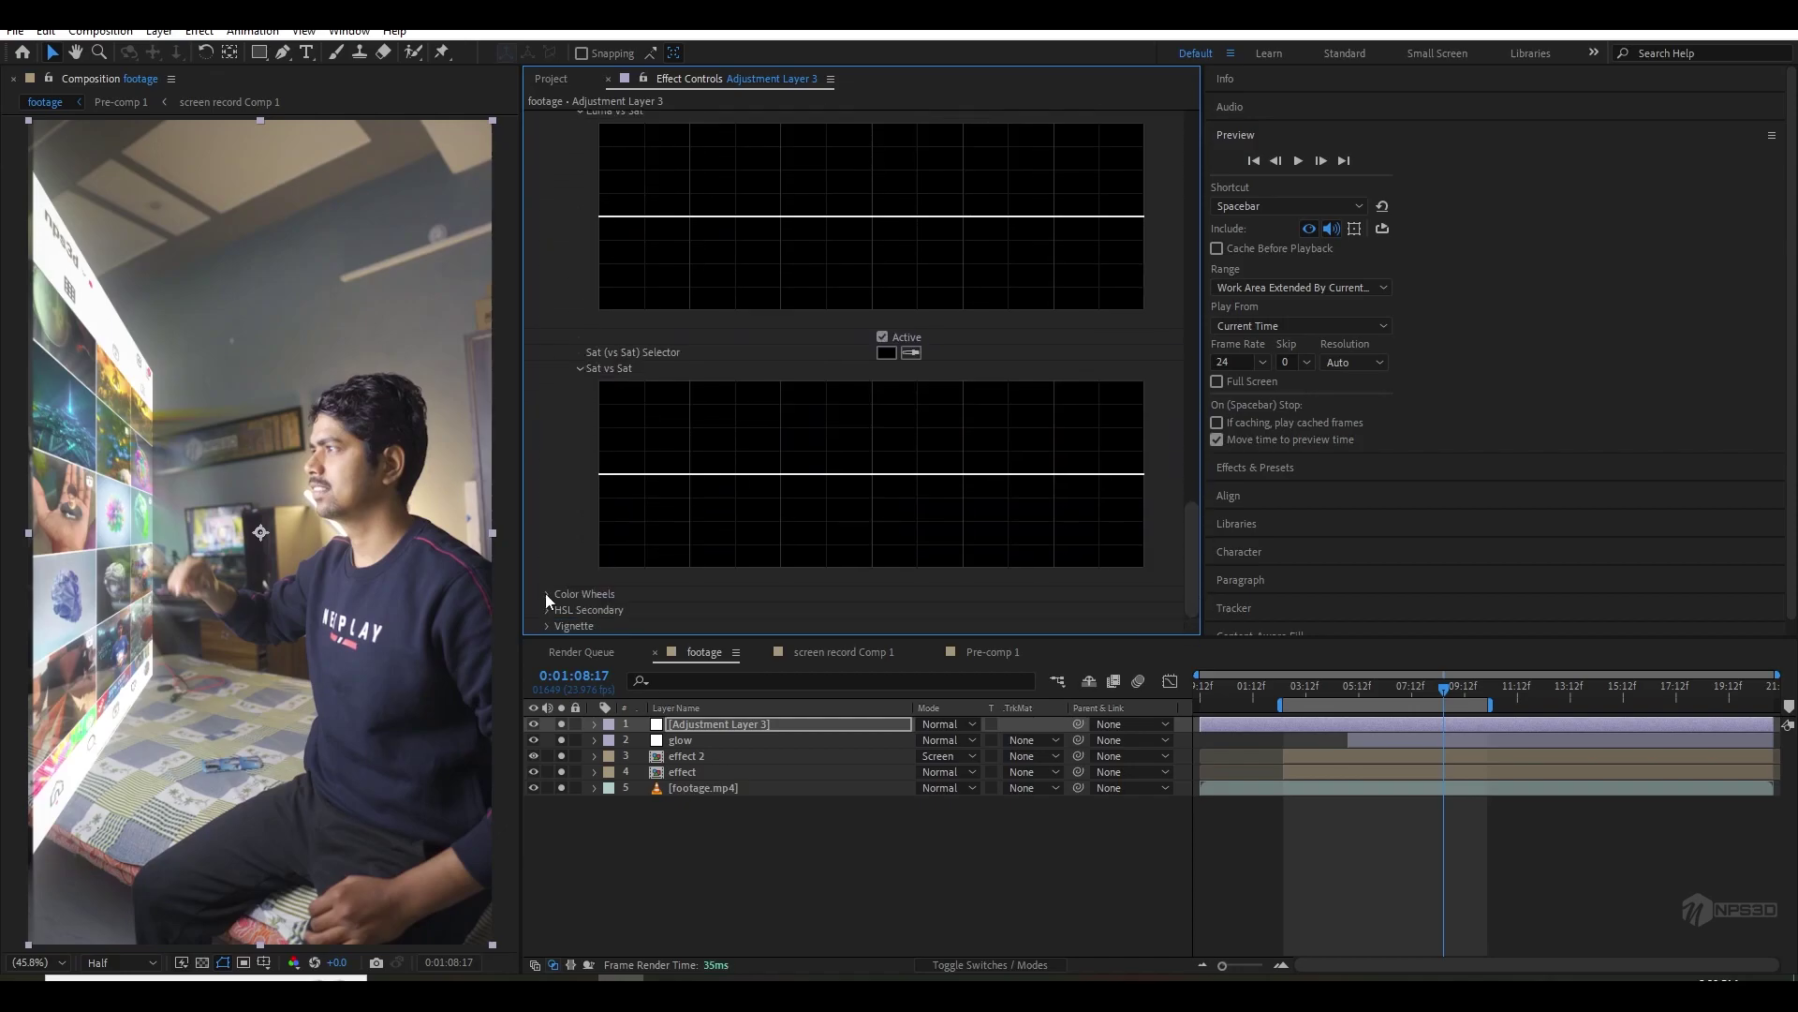
{"action": "left_click", "coordinate": [547, 594]}
{"action": "scroll", "coordinate": [581, 572], "scroll_direction": "down", "scroll_amount": 3}
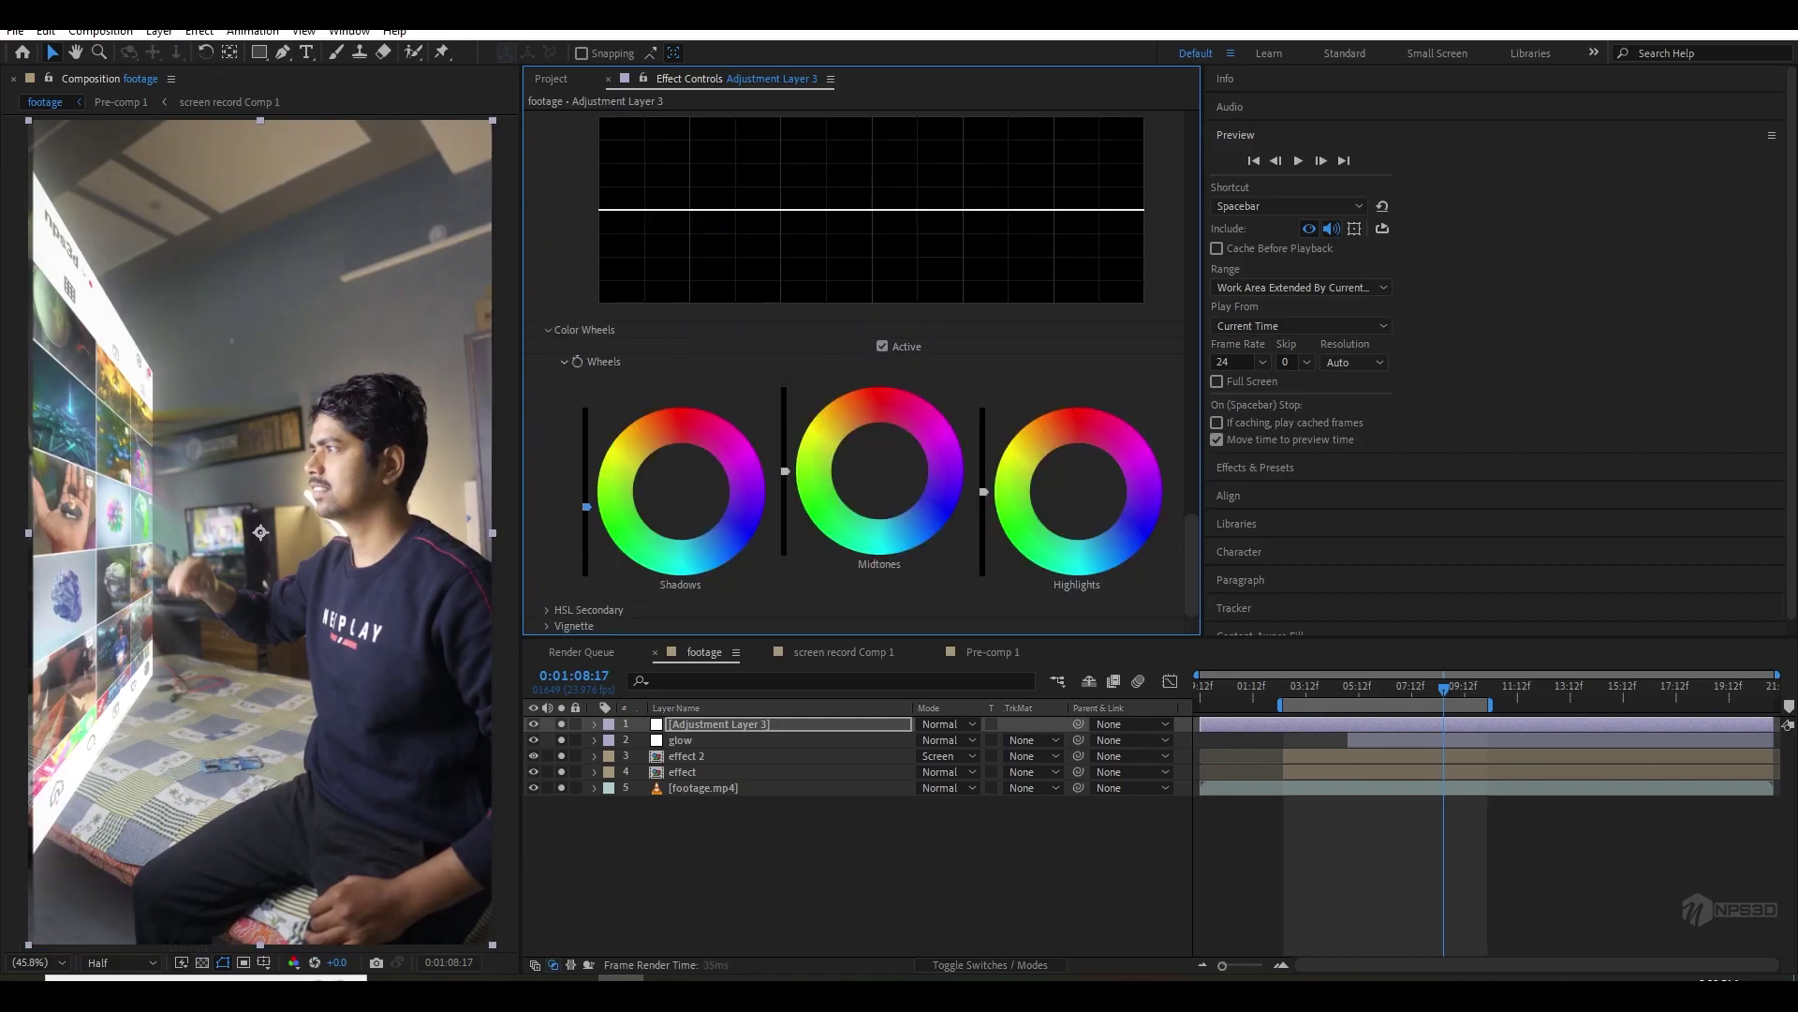
{"action": "left_click_drag", "start_coordinate": [781, 471], "coordinate": [785, 458]}
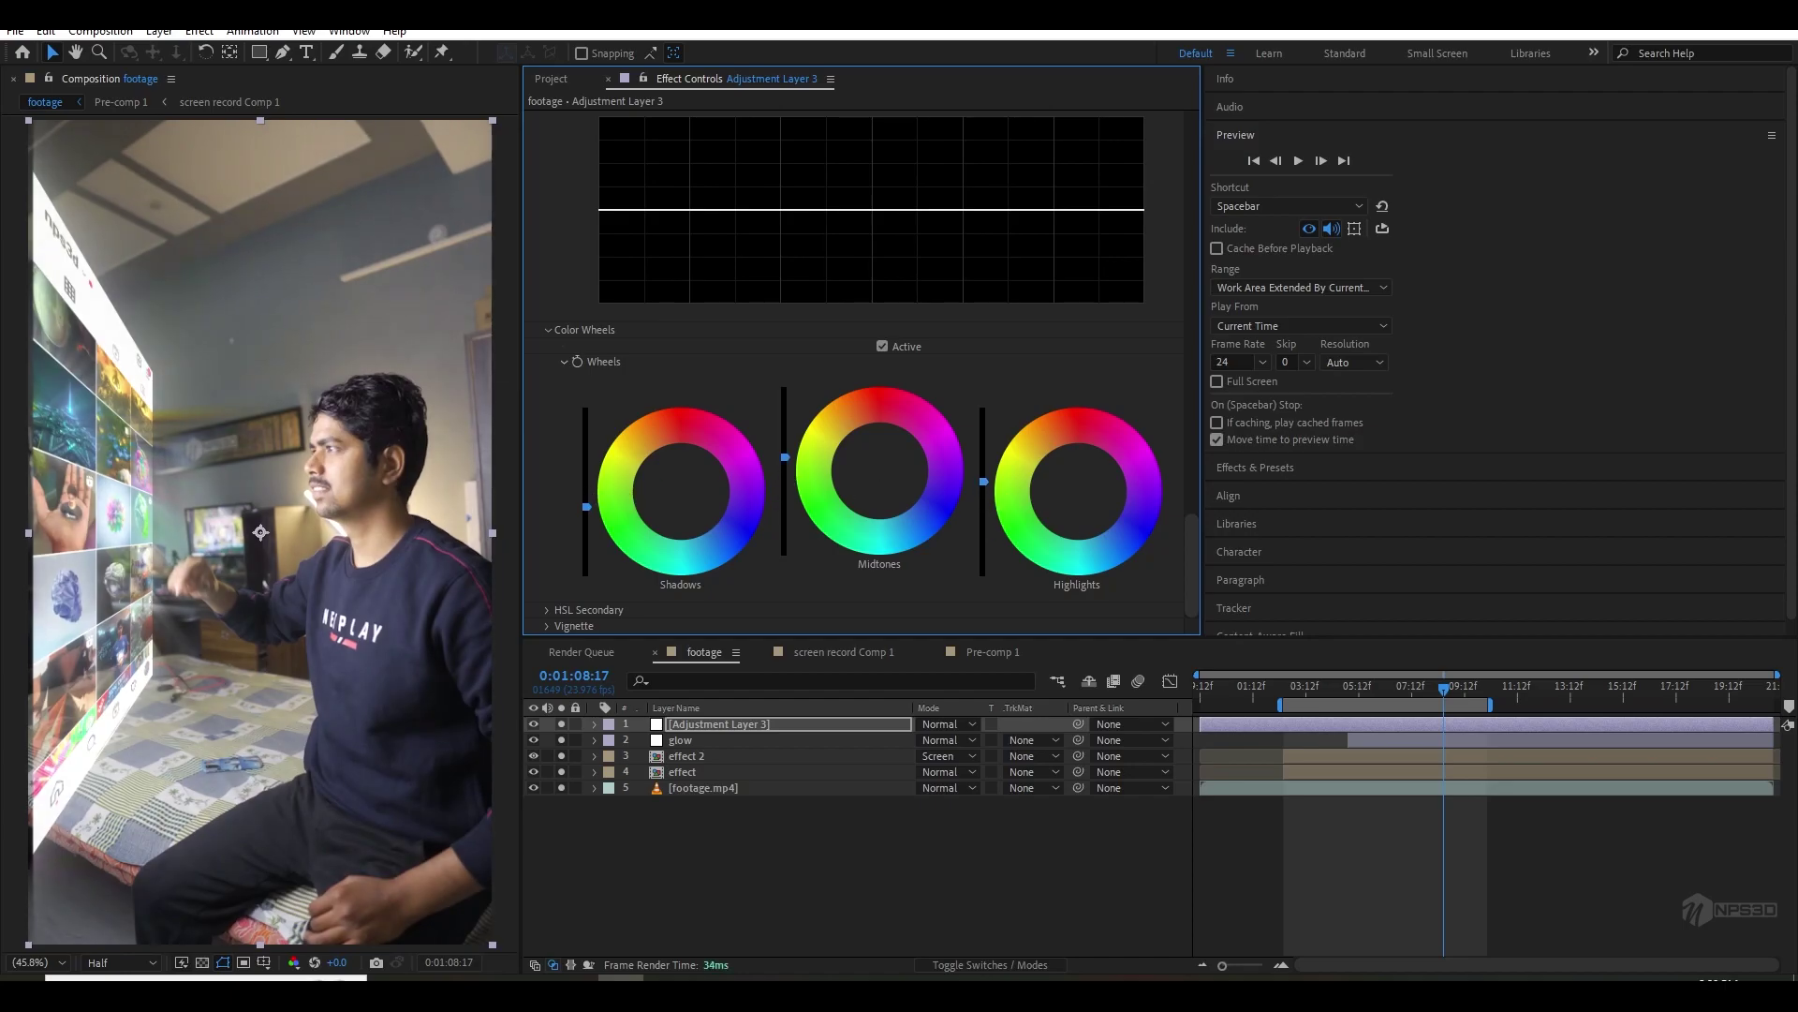
- Set Lumetri Color's vignette to amount -1.2, midpoint 60, roundness 13 and feather 69, and preview the graded footage
{"action": "left_click", "coordinate": [547, 627]}
{"action": "scroll", "coordinate": [790, 611], "scroll_direction": "down", "scroll_amount": 2}
{"action": "left_click_drag", "start_coordinate": [885, 581], "coordinate": [847, 578]}
{"action": "key", "text": "space"}
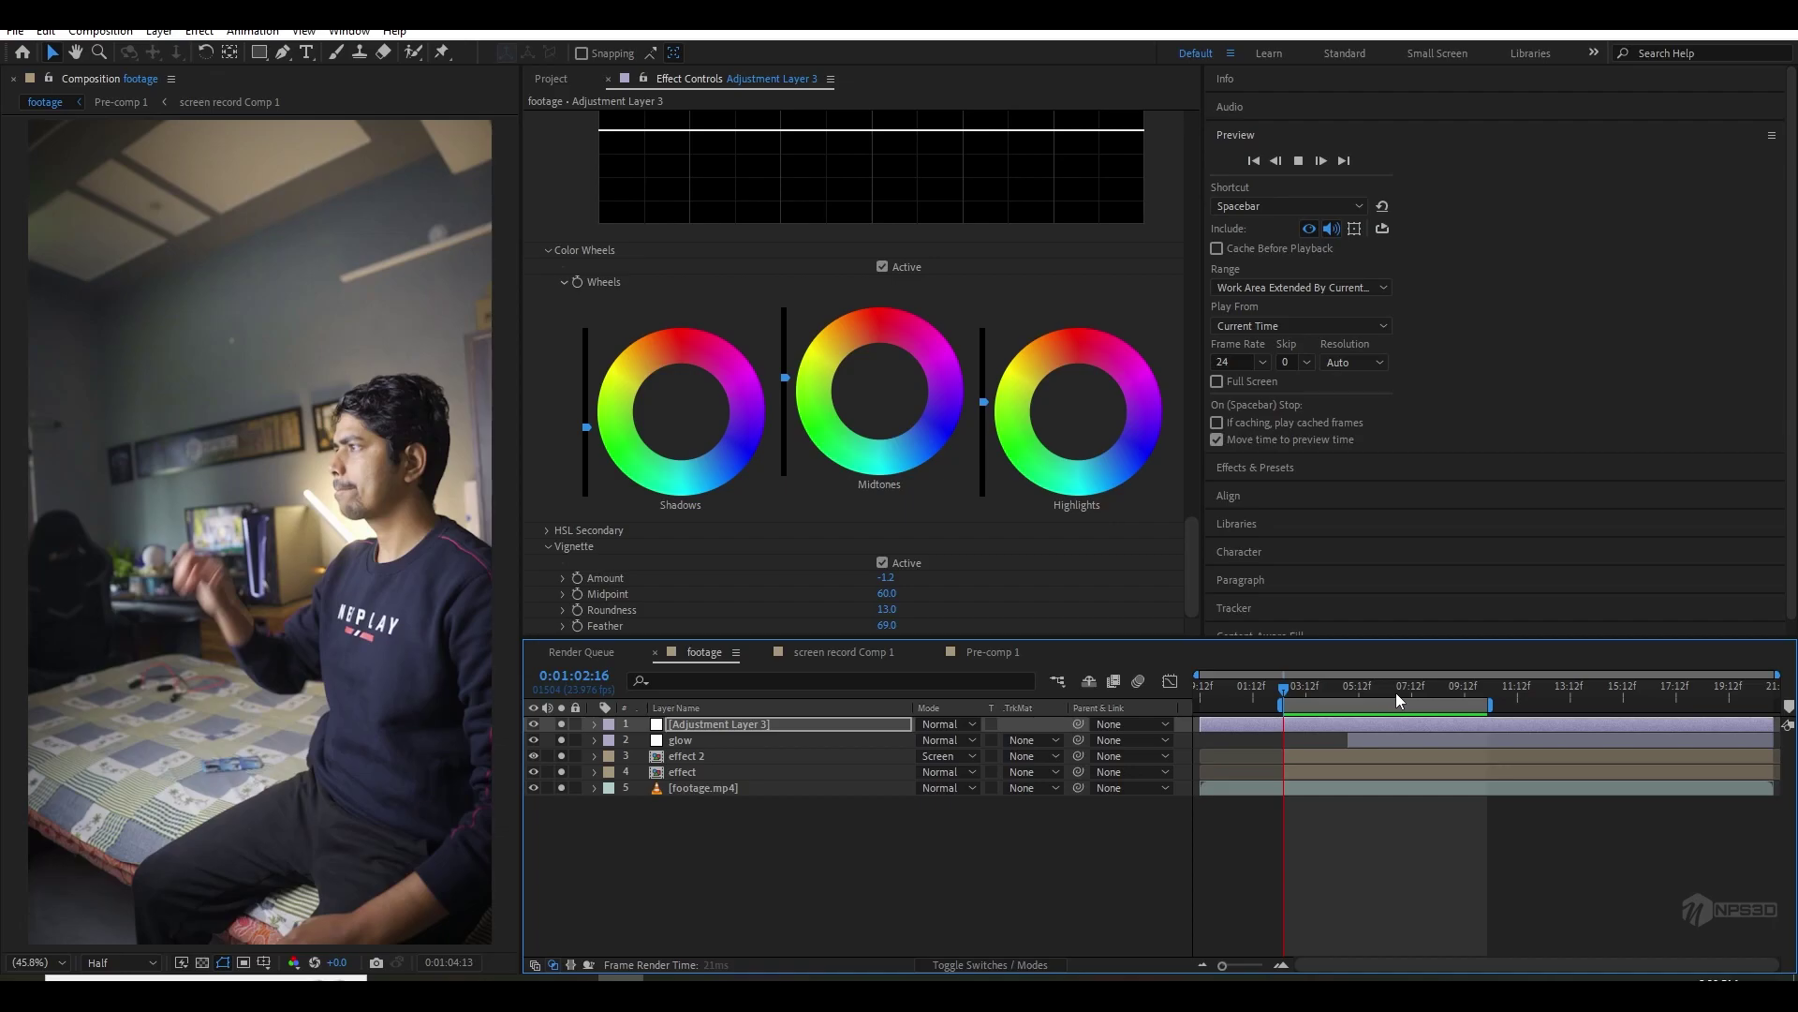
{"action": "key", "text": "space"}
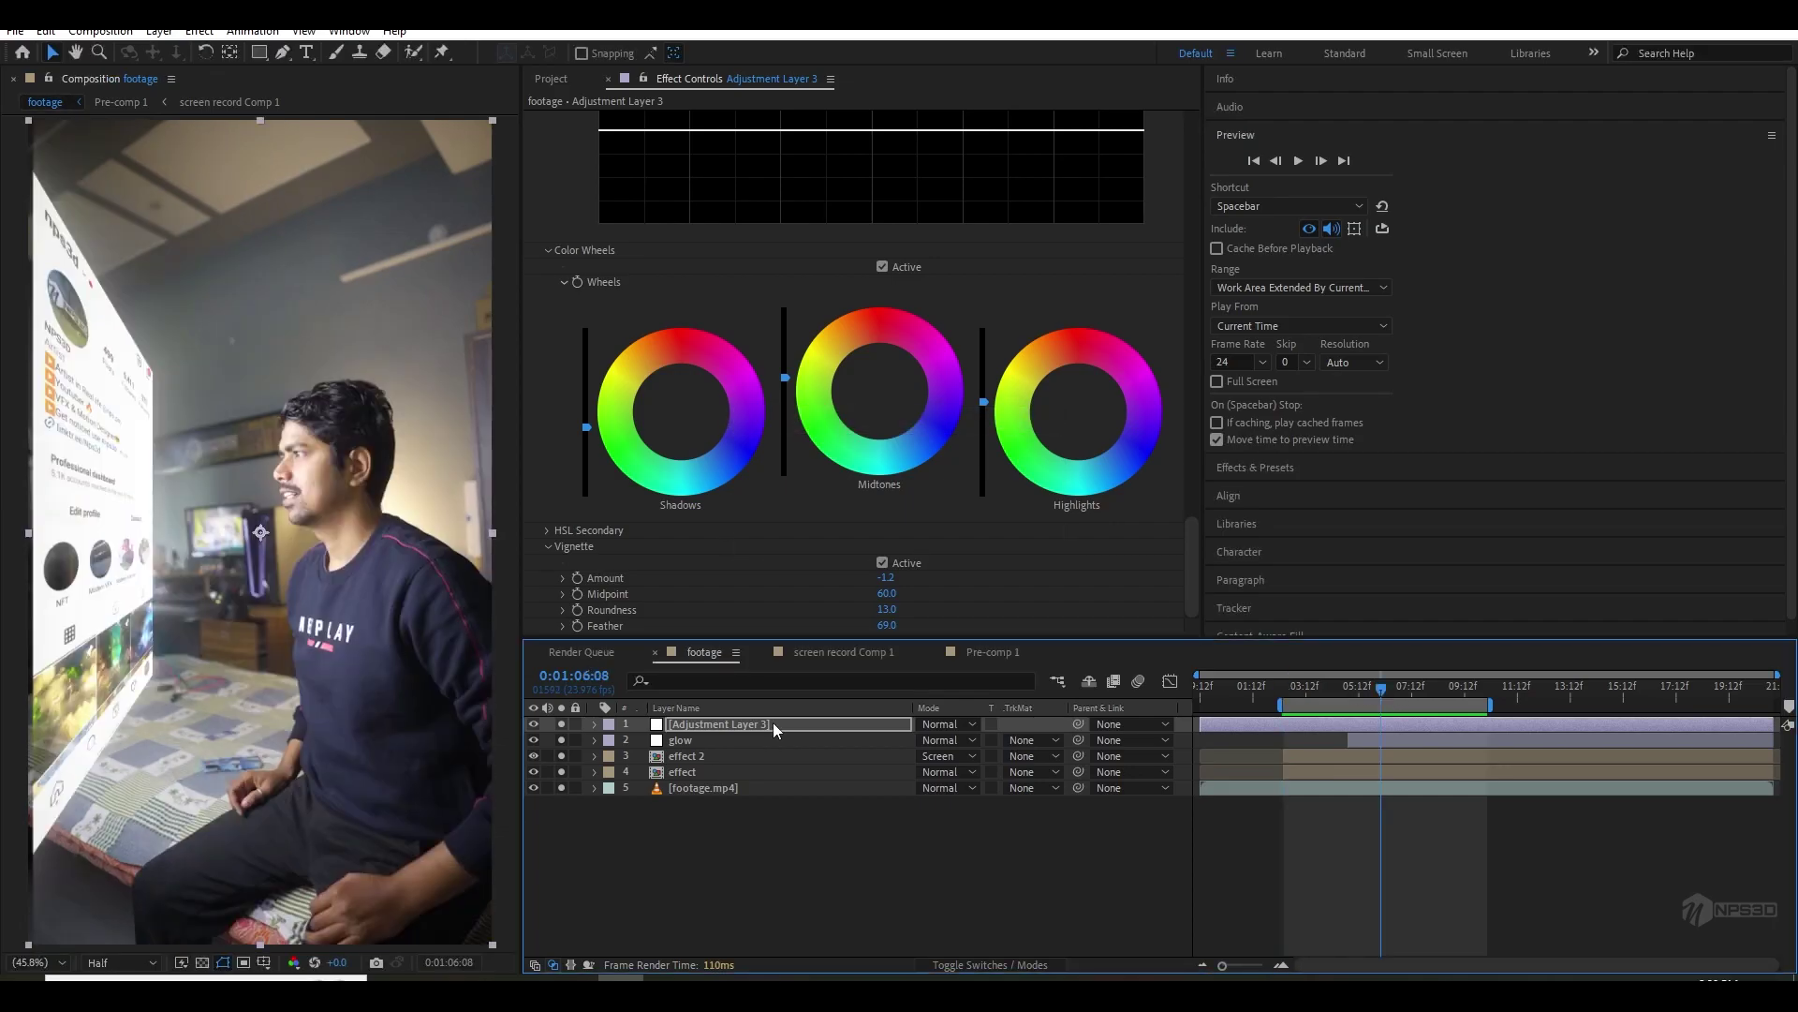
- Open screen record Comp 1 through the nested effect layer and create a white solid in it
{"action": "double_click", "coordinate": [712, 770]}
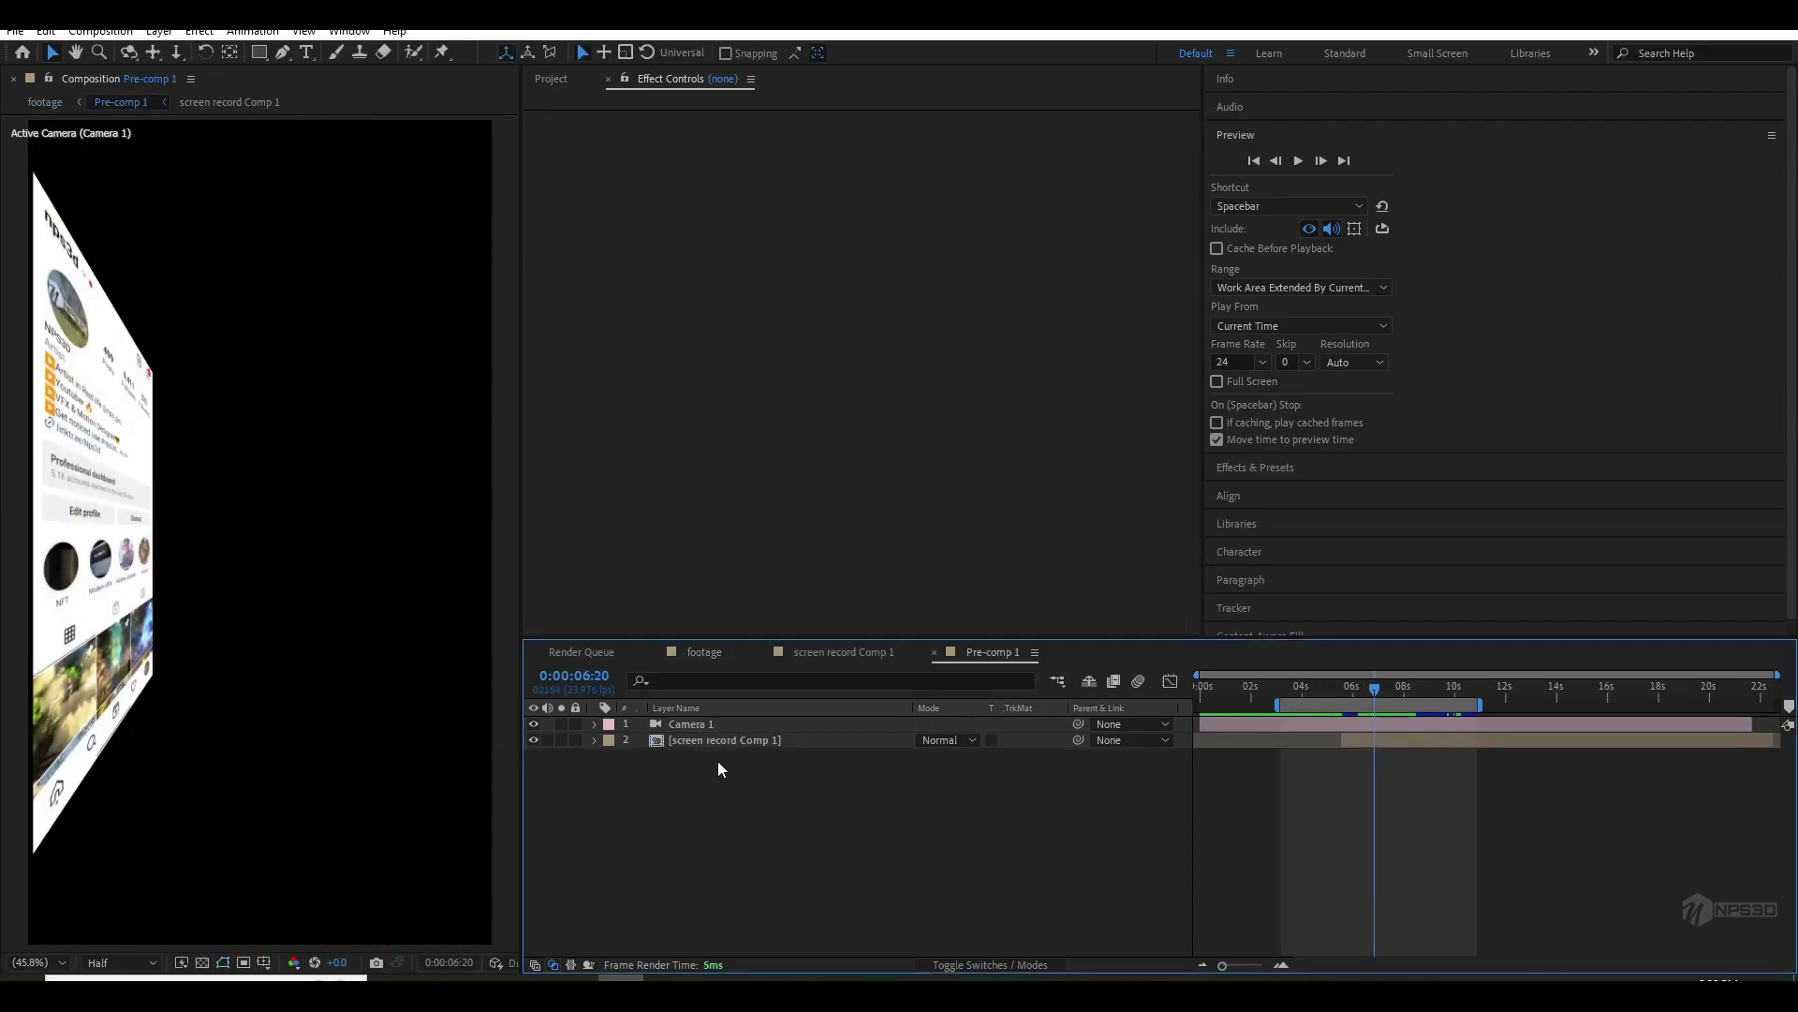
{"action": "double_click", "coordinate": [719, 740]}
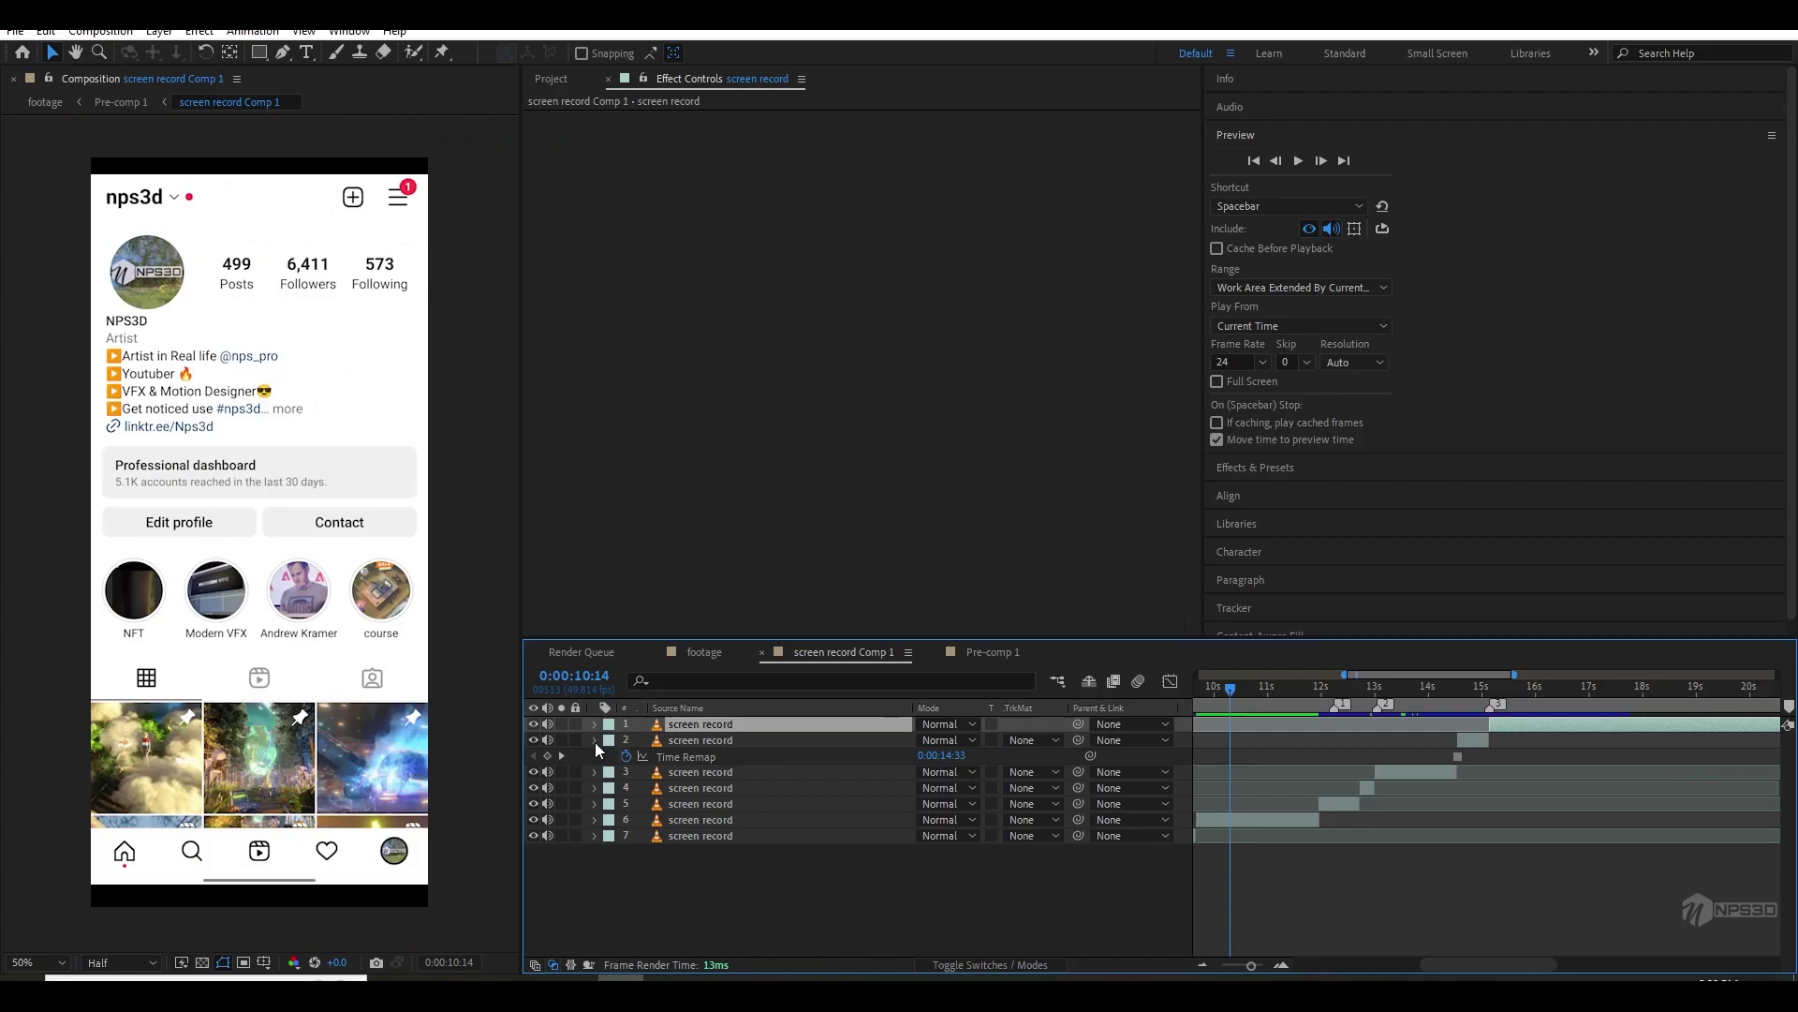
{"action": "right_click", "coordinate": [682, 861]}
{"action": "mouse_move", "coordinate": [779, 626]}
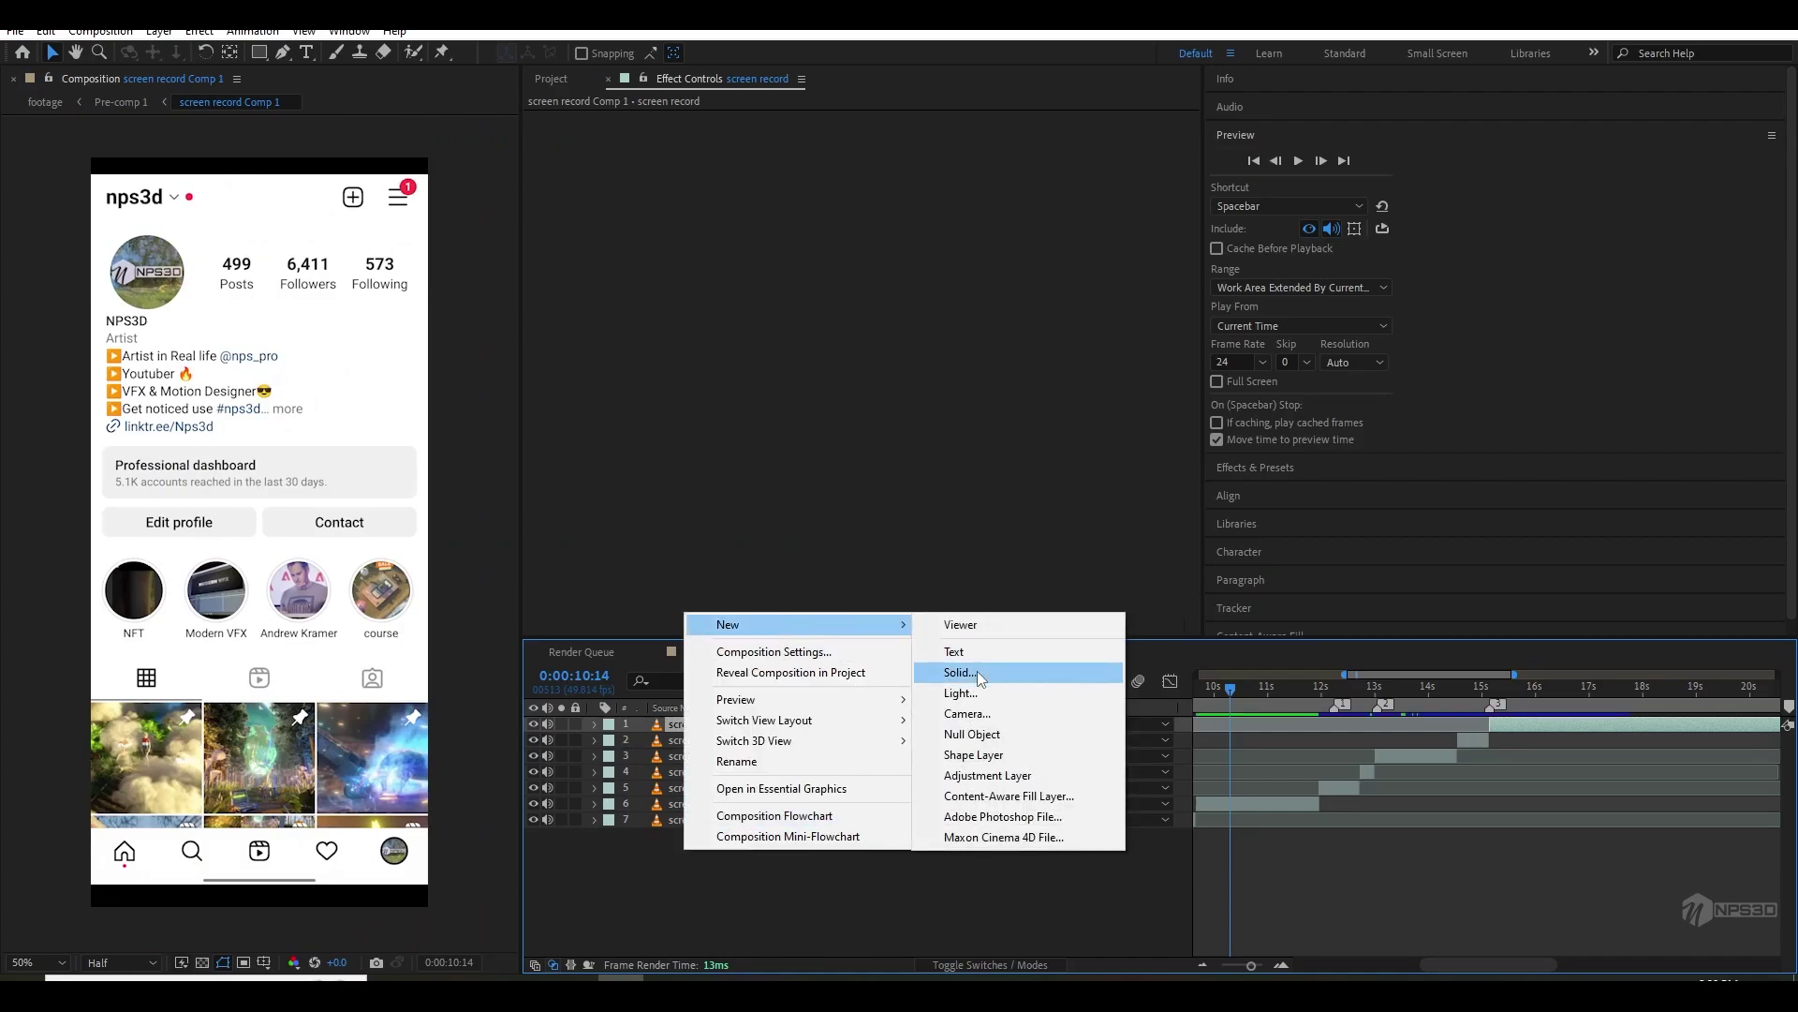
{"action": "left_click", "coordinate": [946, 670]}
{"action": "left_click", "coordinate": [888, 609]}
{"action": "left_click_drag", "start_coordinate": [1389, 560], "coordinate": [1310, 446]}
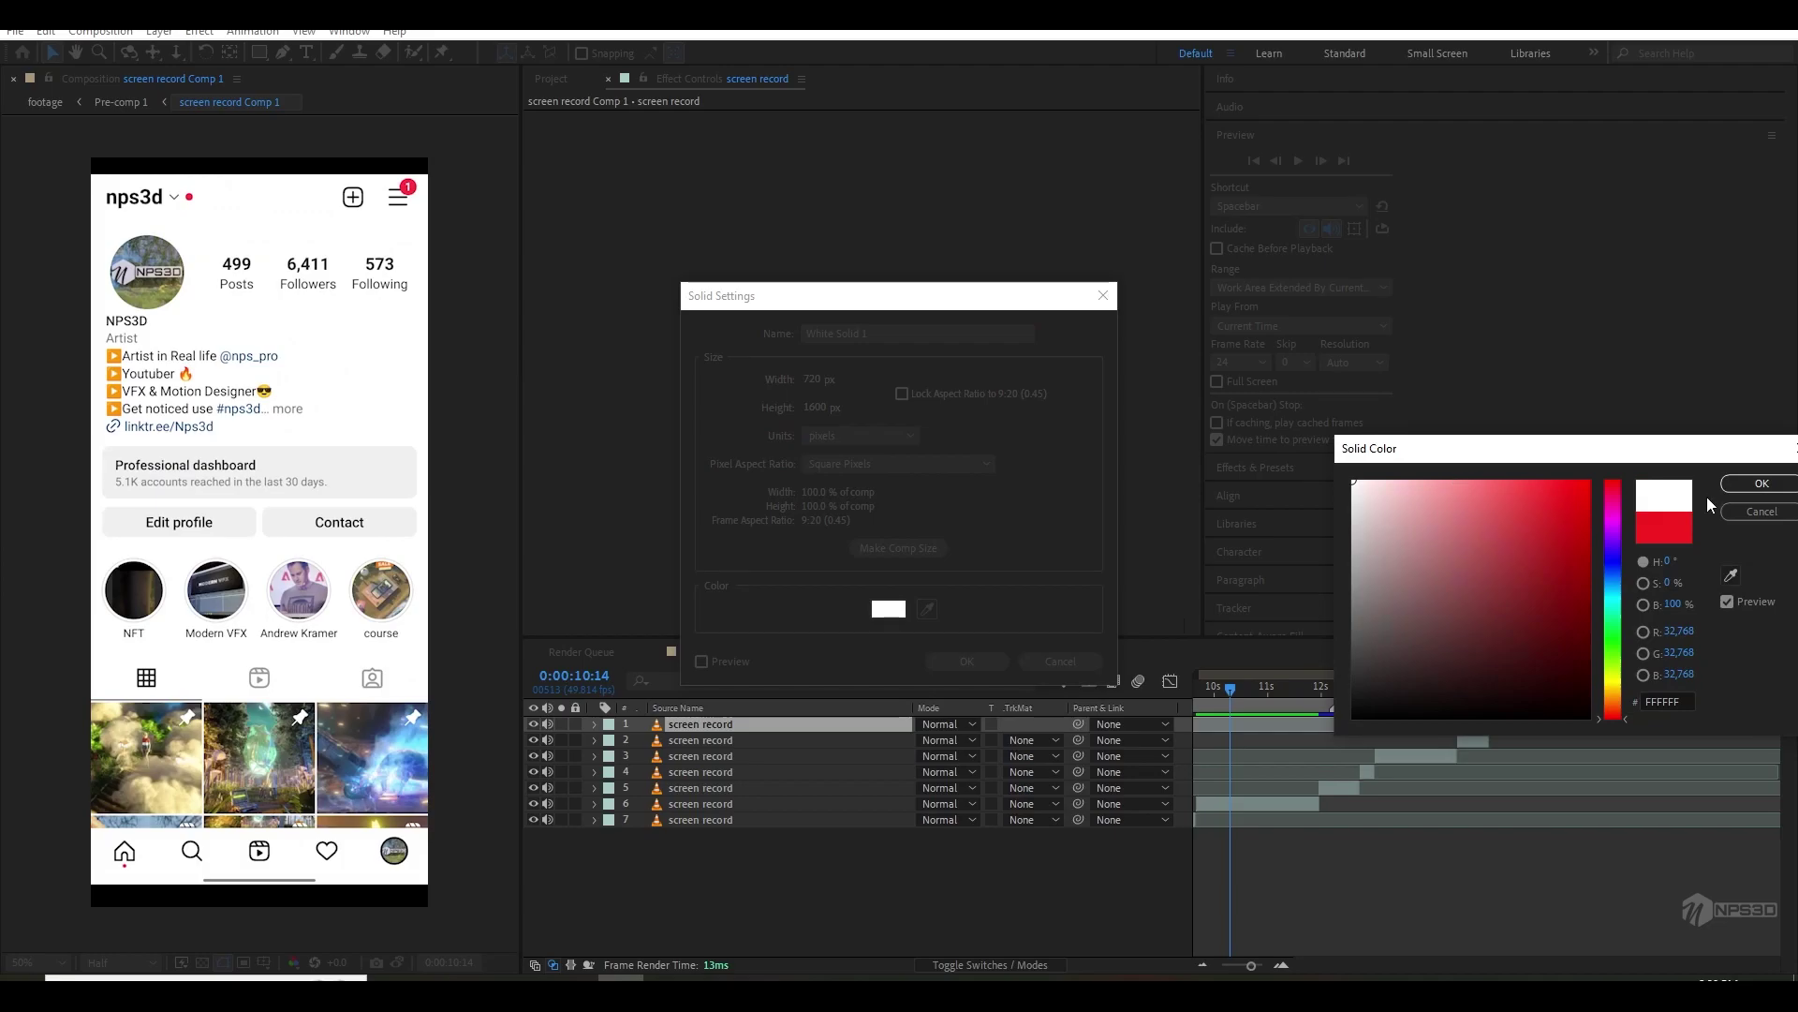
{"action": "left_click", "coordinate": [1752, 486]}
{"action": "key", "text": "Return"}
- Apply the Grid effect to the white solid and move the solid beneath all the screen record layers
{"action": "key", "text": "ctrl+space"}
{"action": "type", "text": "gri"}
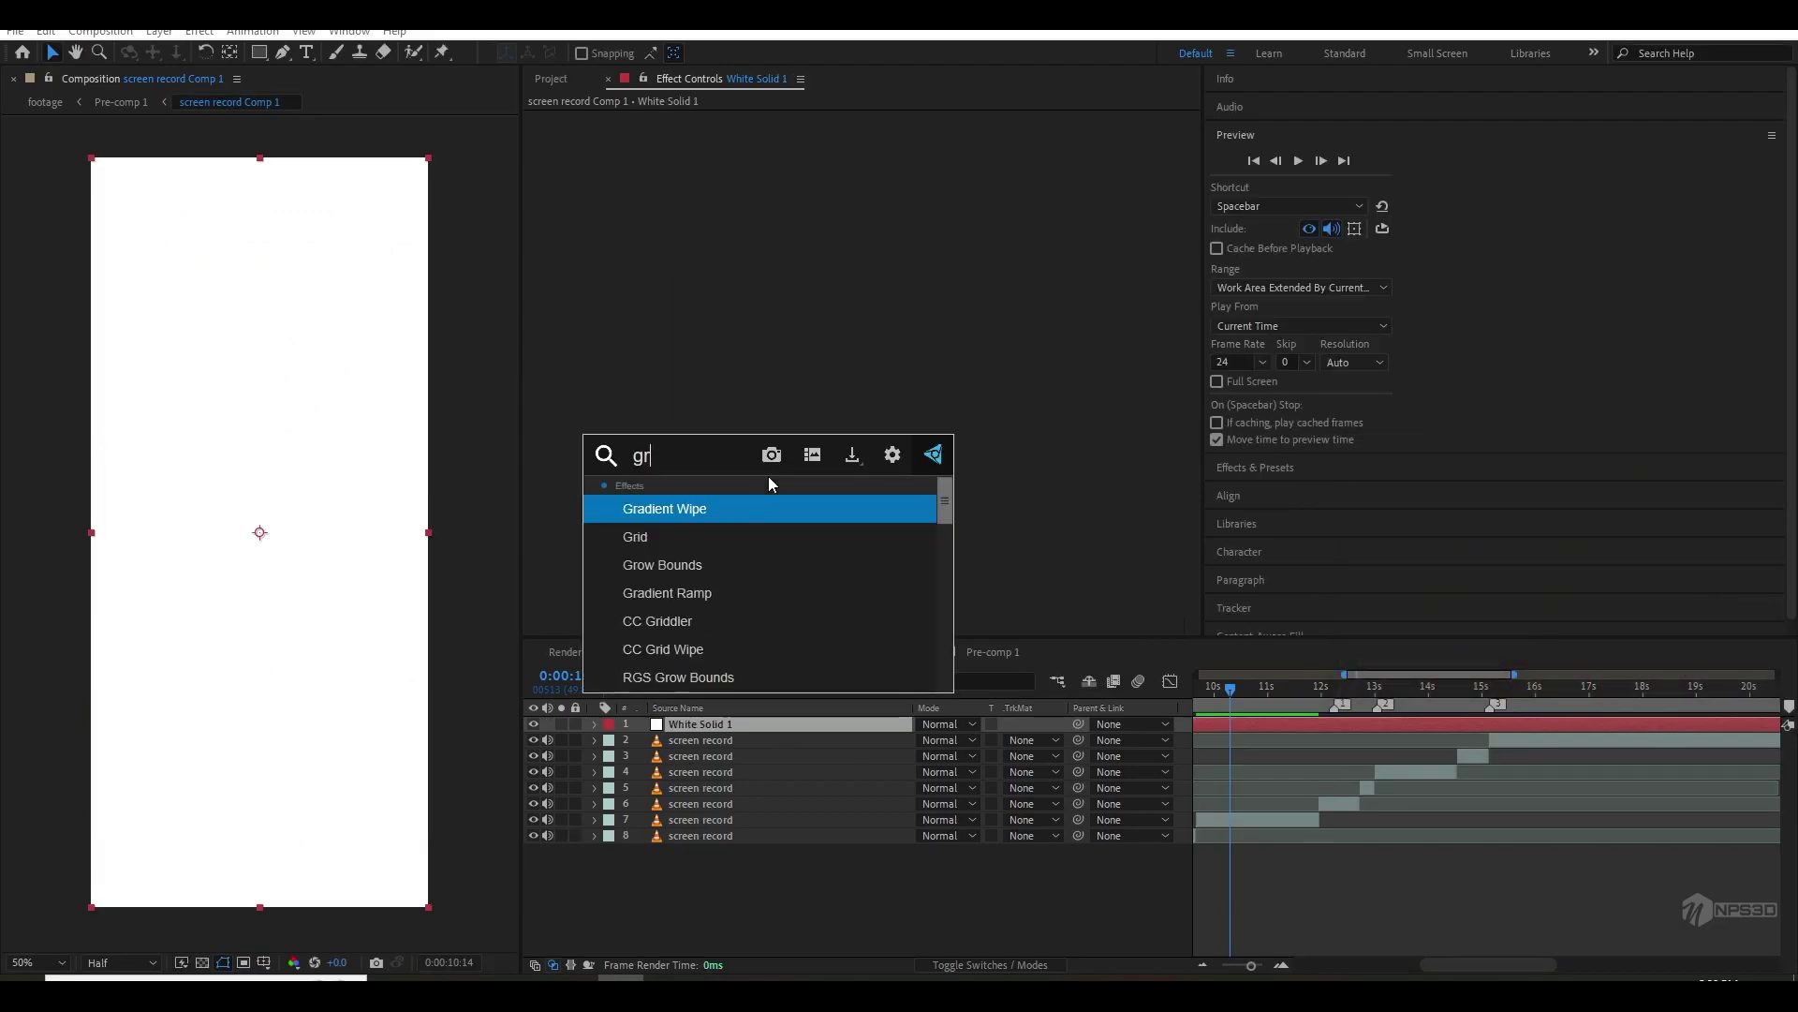
{"action": "left_click", "coordinate": [727, 509]}
{"action": "left_click_drag", "start_coordinate": [711, 724], "coordinate": [729, 830]}
- Set the grid's border to 2, size it from the Width Slider and increase its width
{"action": "left_click_drag", "start_coordinate": [884, 213], "coordinate": [947, 211]}
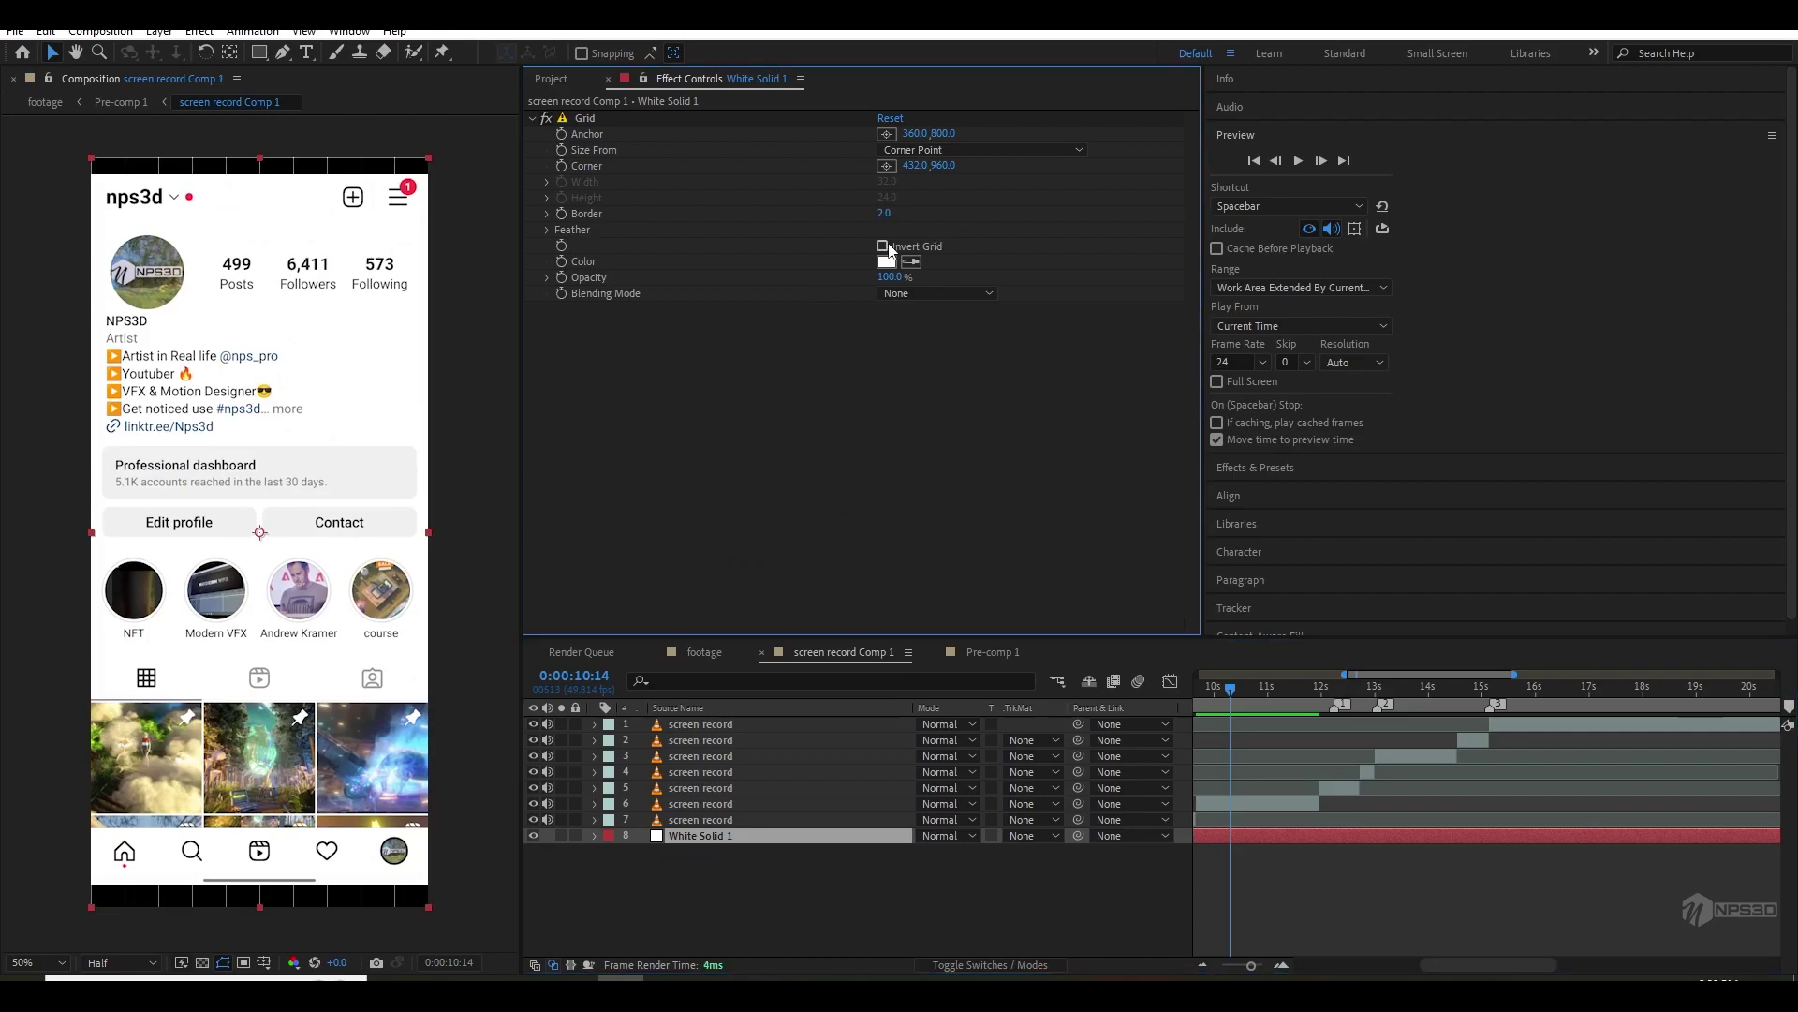
{"action": "left_click", "coordinate": [946, 150]}
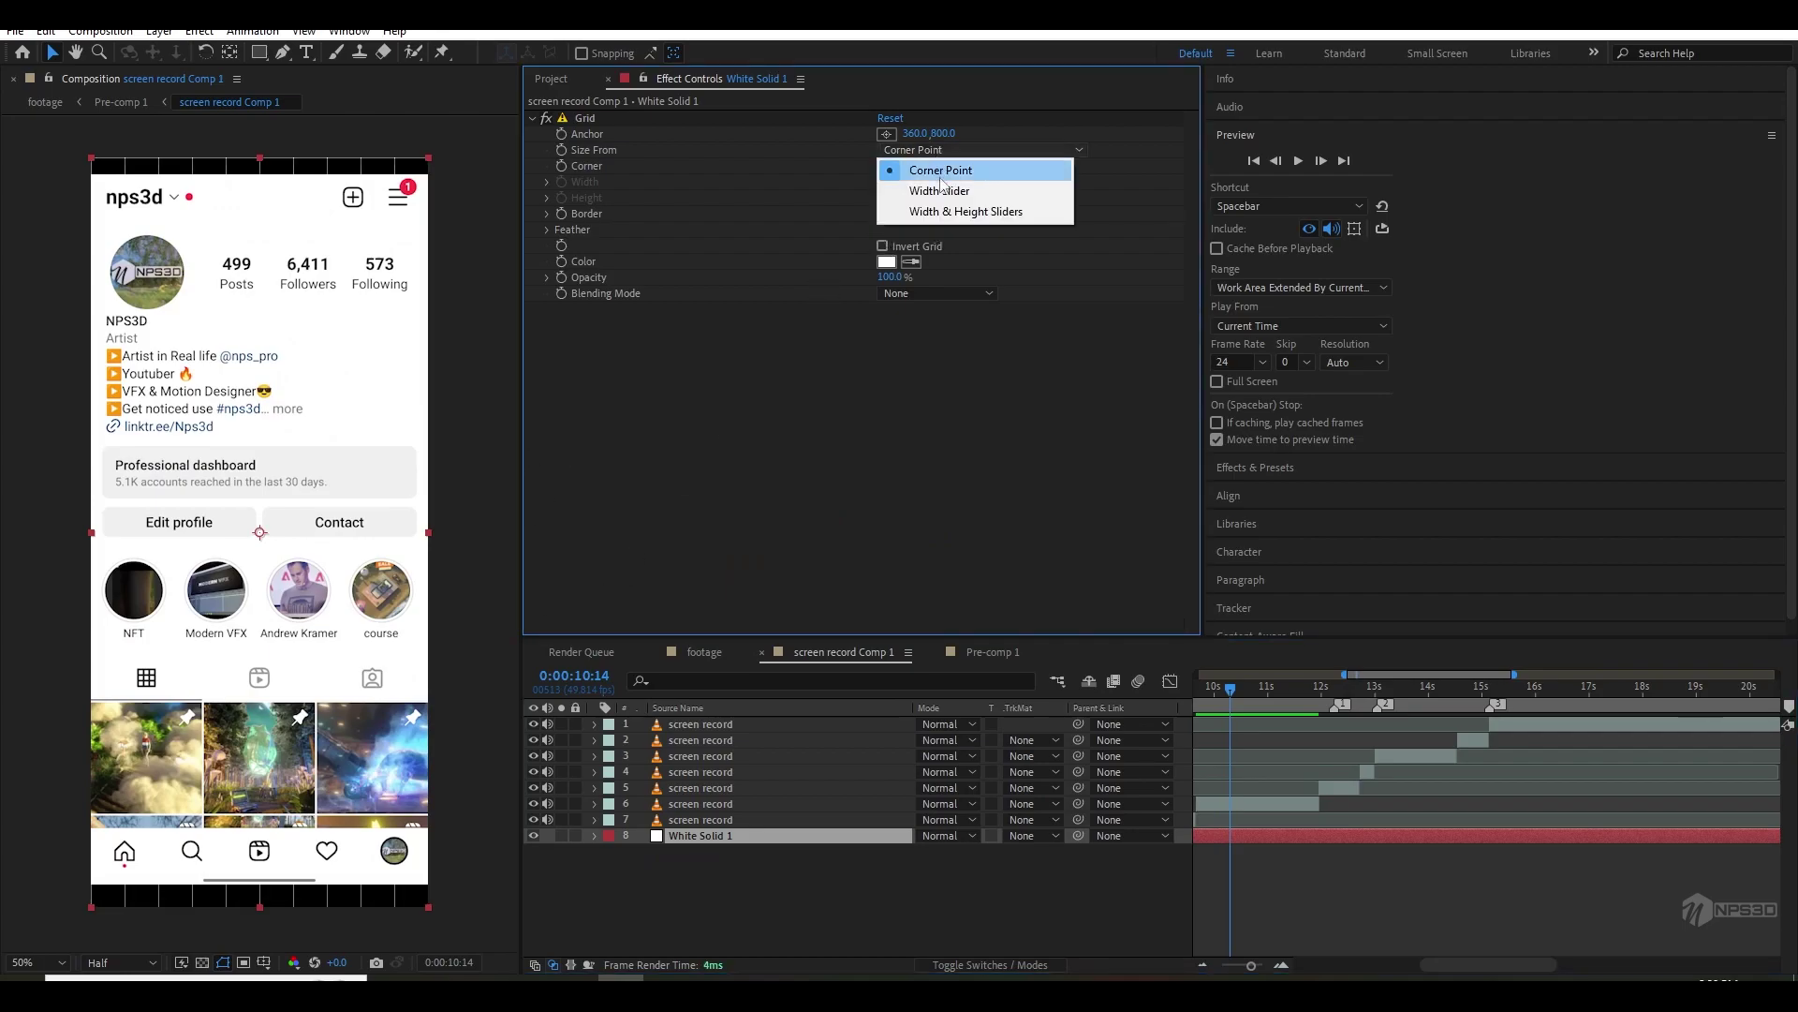
{"action": "left_click", "coordinate": [940, 190]}
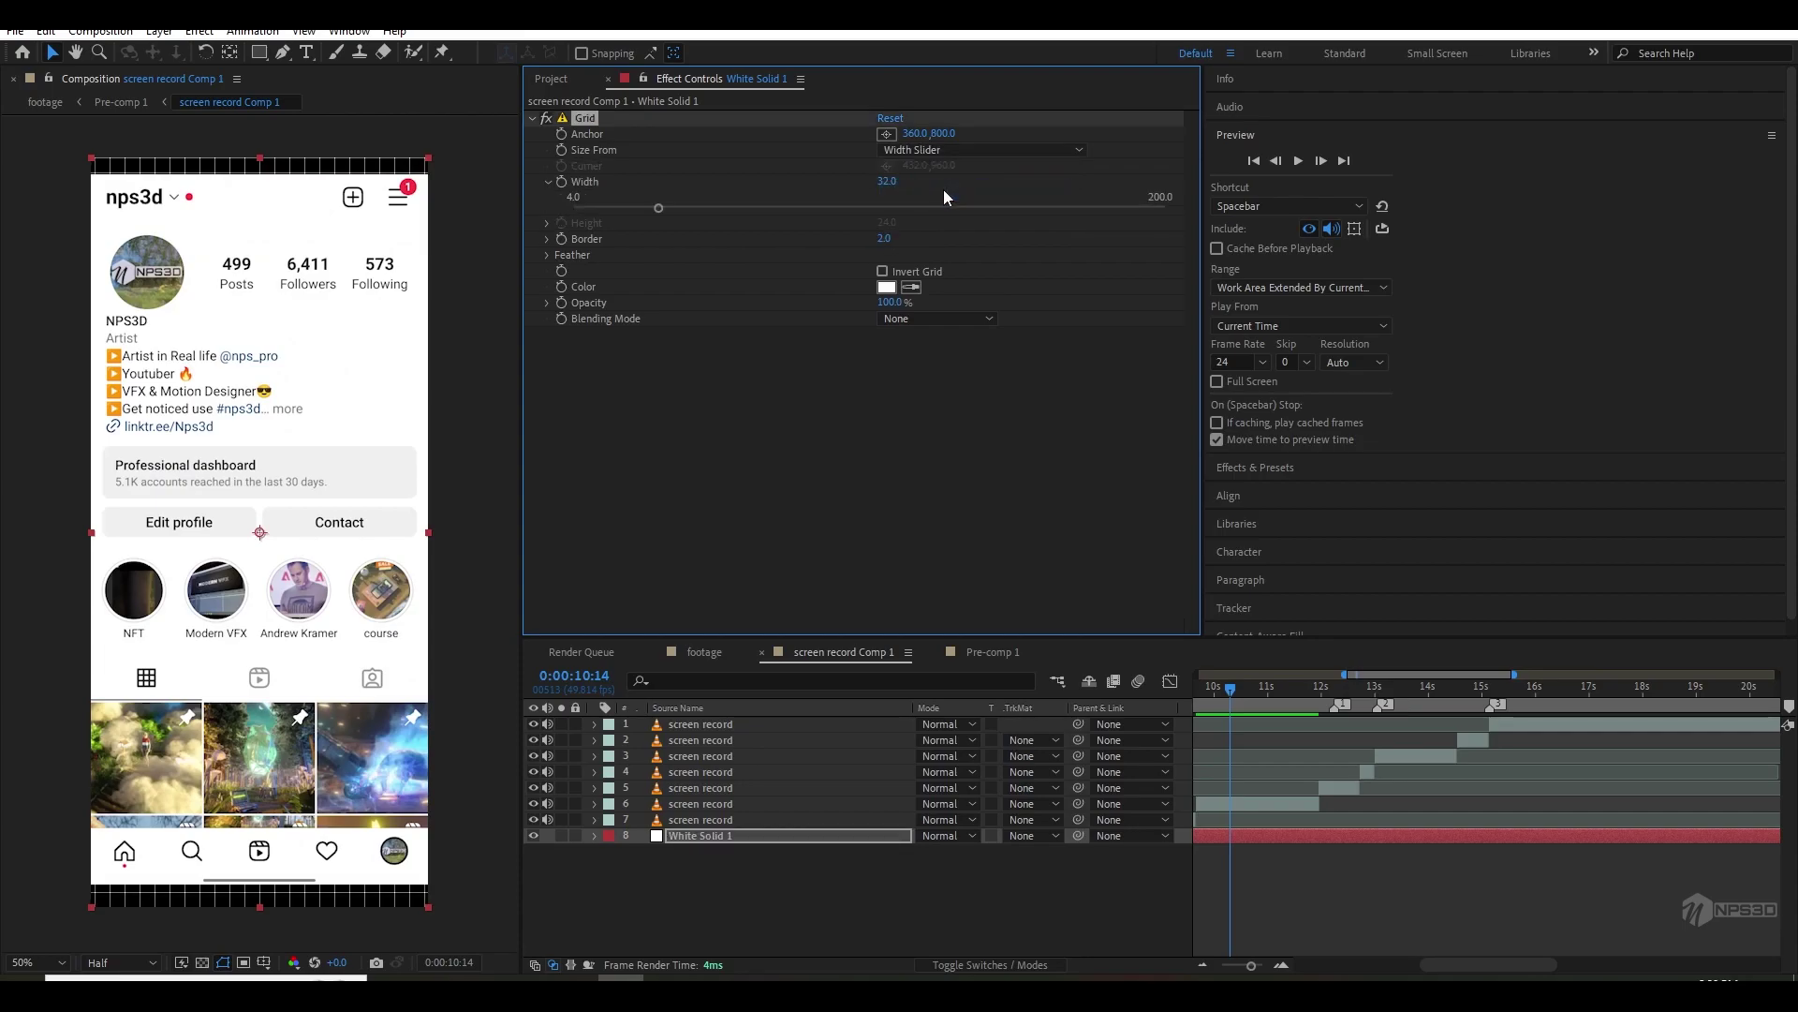
{"action": "left_click_drag", "start_coordinate": [654, 210], "coordinate": [688, 208]}
- Return to the footage composition and review the grid backing by scrubbing and previewing the shot around 0:01:05:10
{"action": "left_click", "coordinate": [702, 652]}
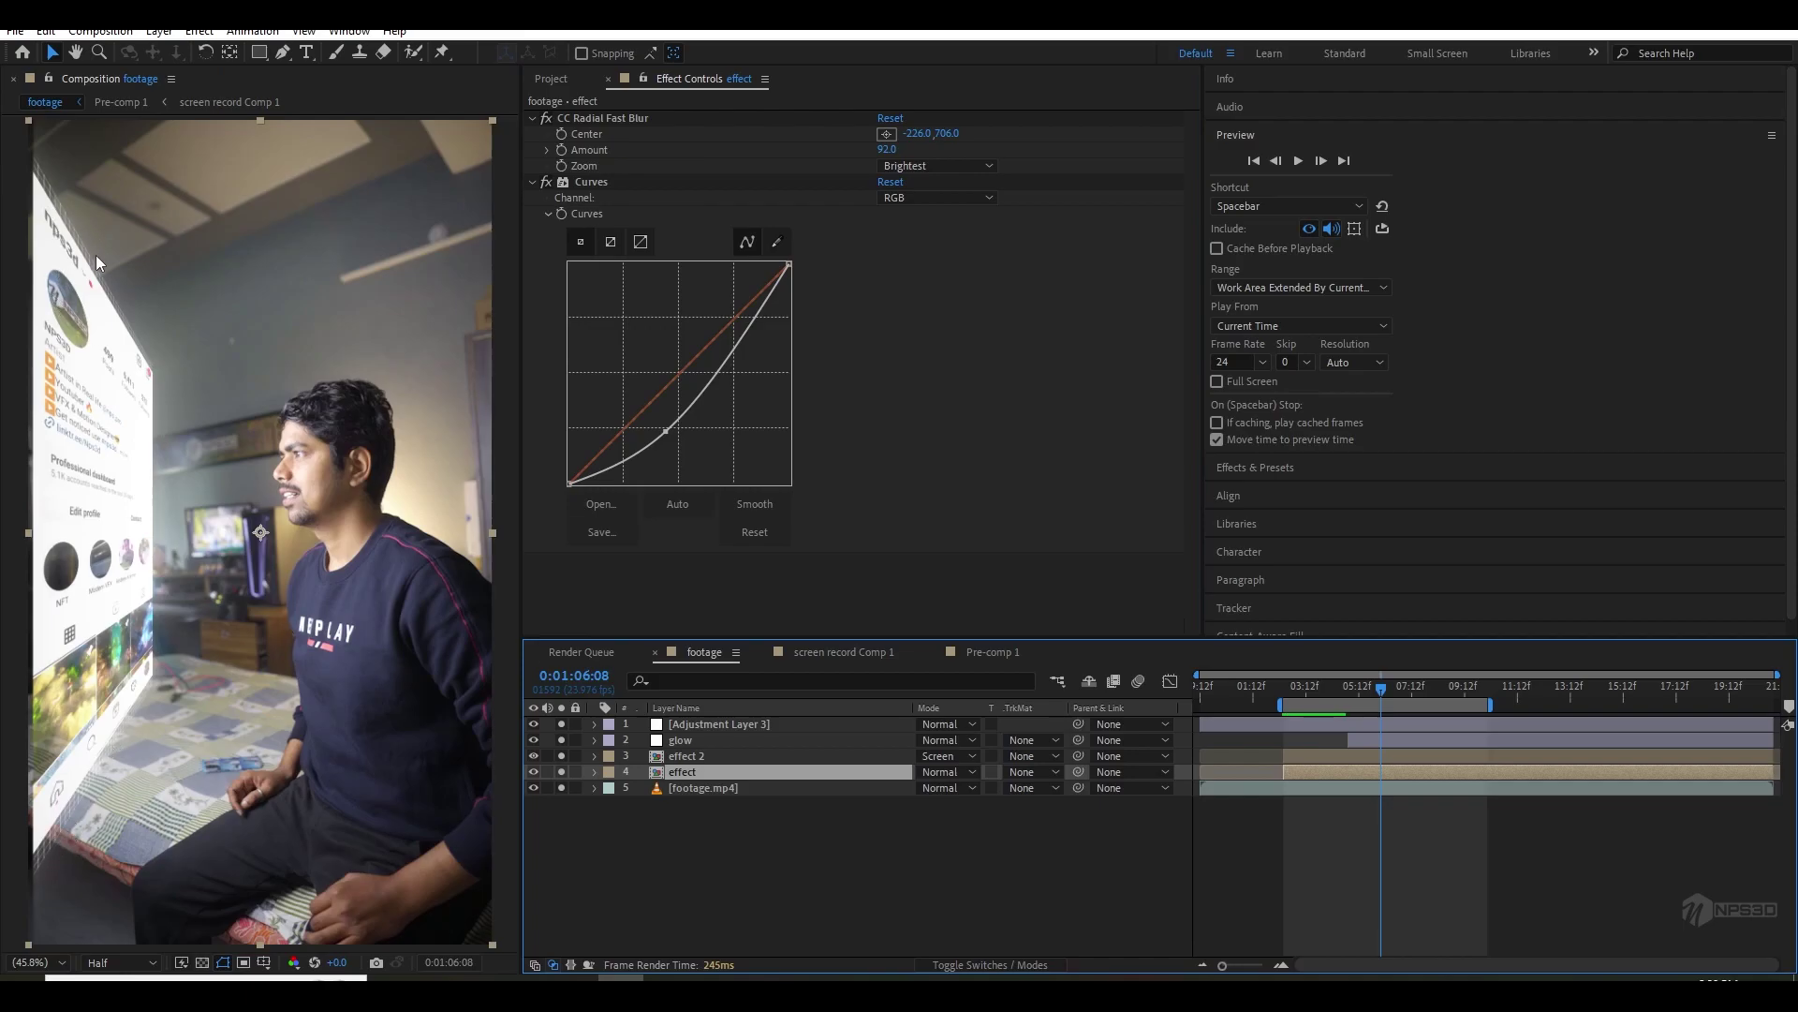
{"action": "left_click", "coordinate": [1351, 688]}
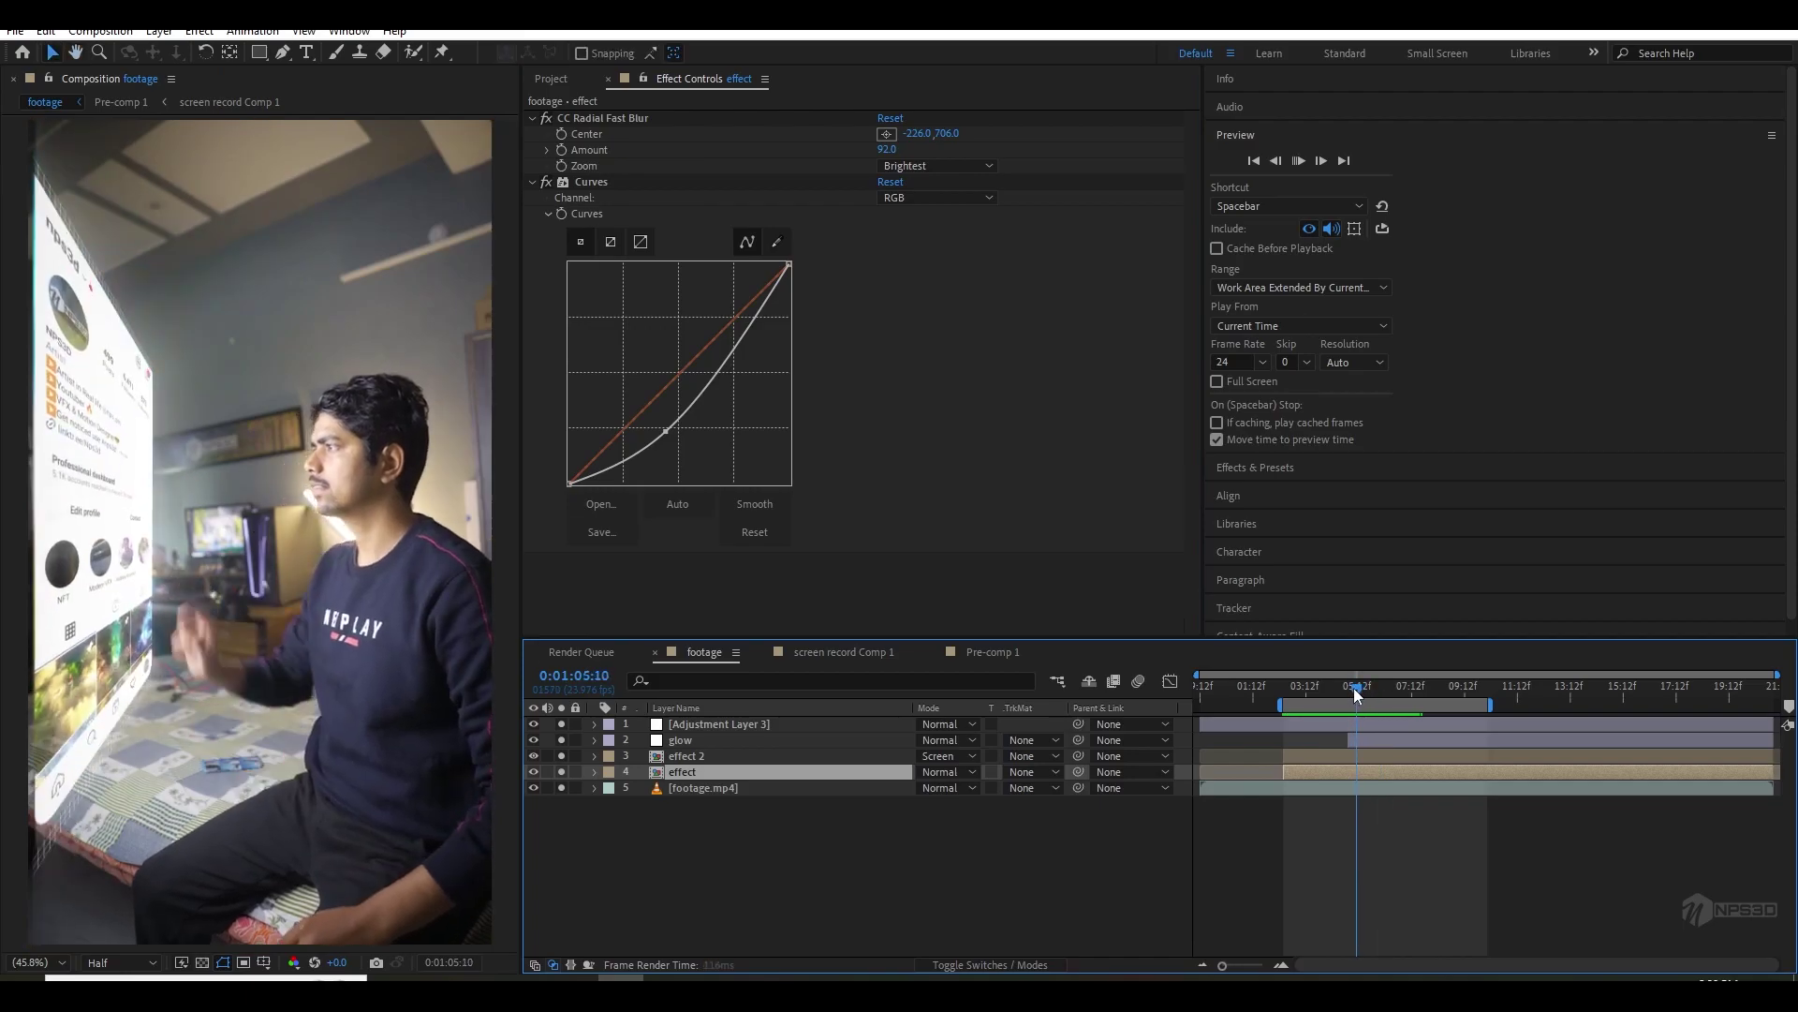
{"action": "left_click_drag", "start_coordinate": [1353, 687], "coordinate": [1353, 696]}
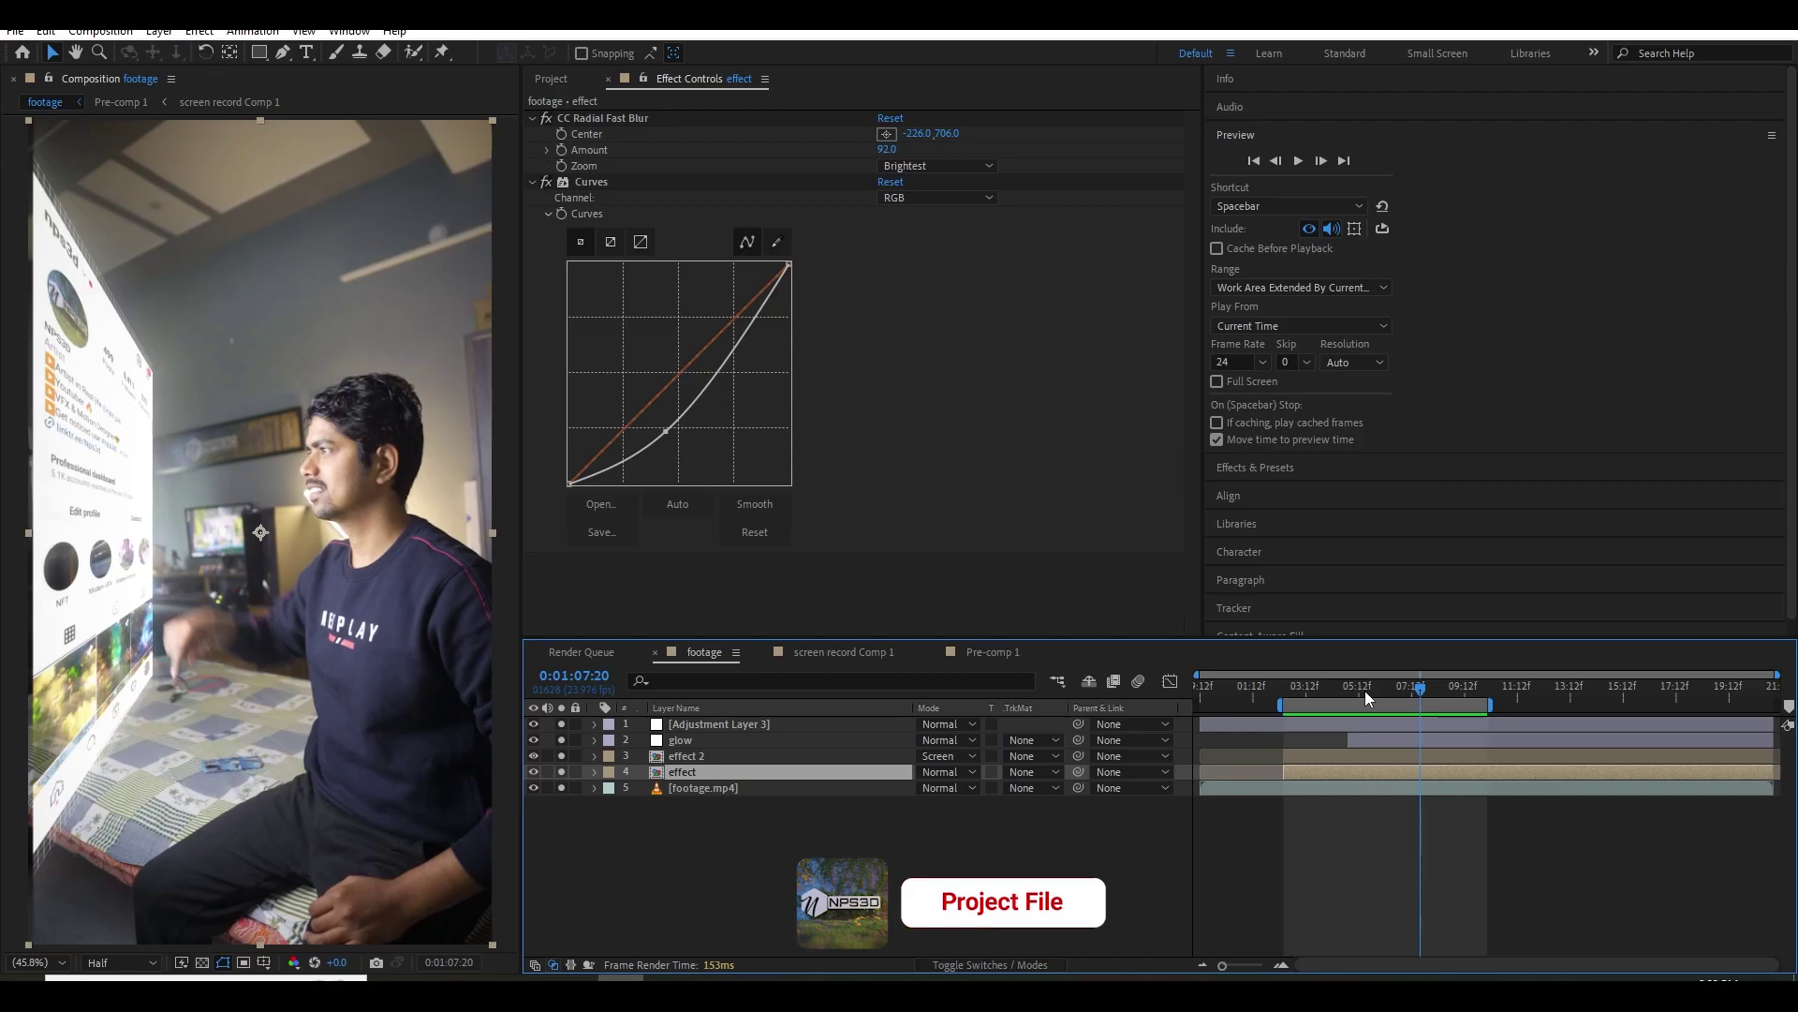
{"action": "left_click_drag", "start_coordinate": [1357, 687], "coordinate": [1379, 688]}
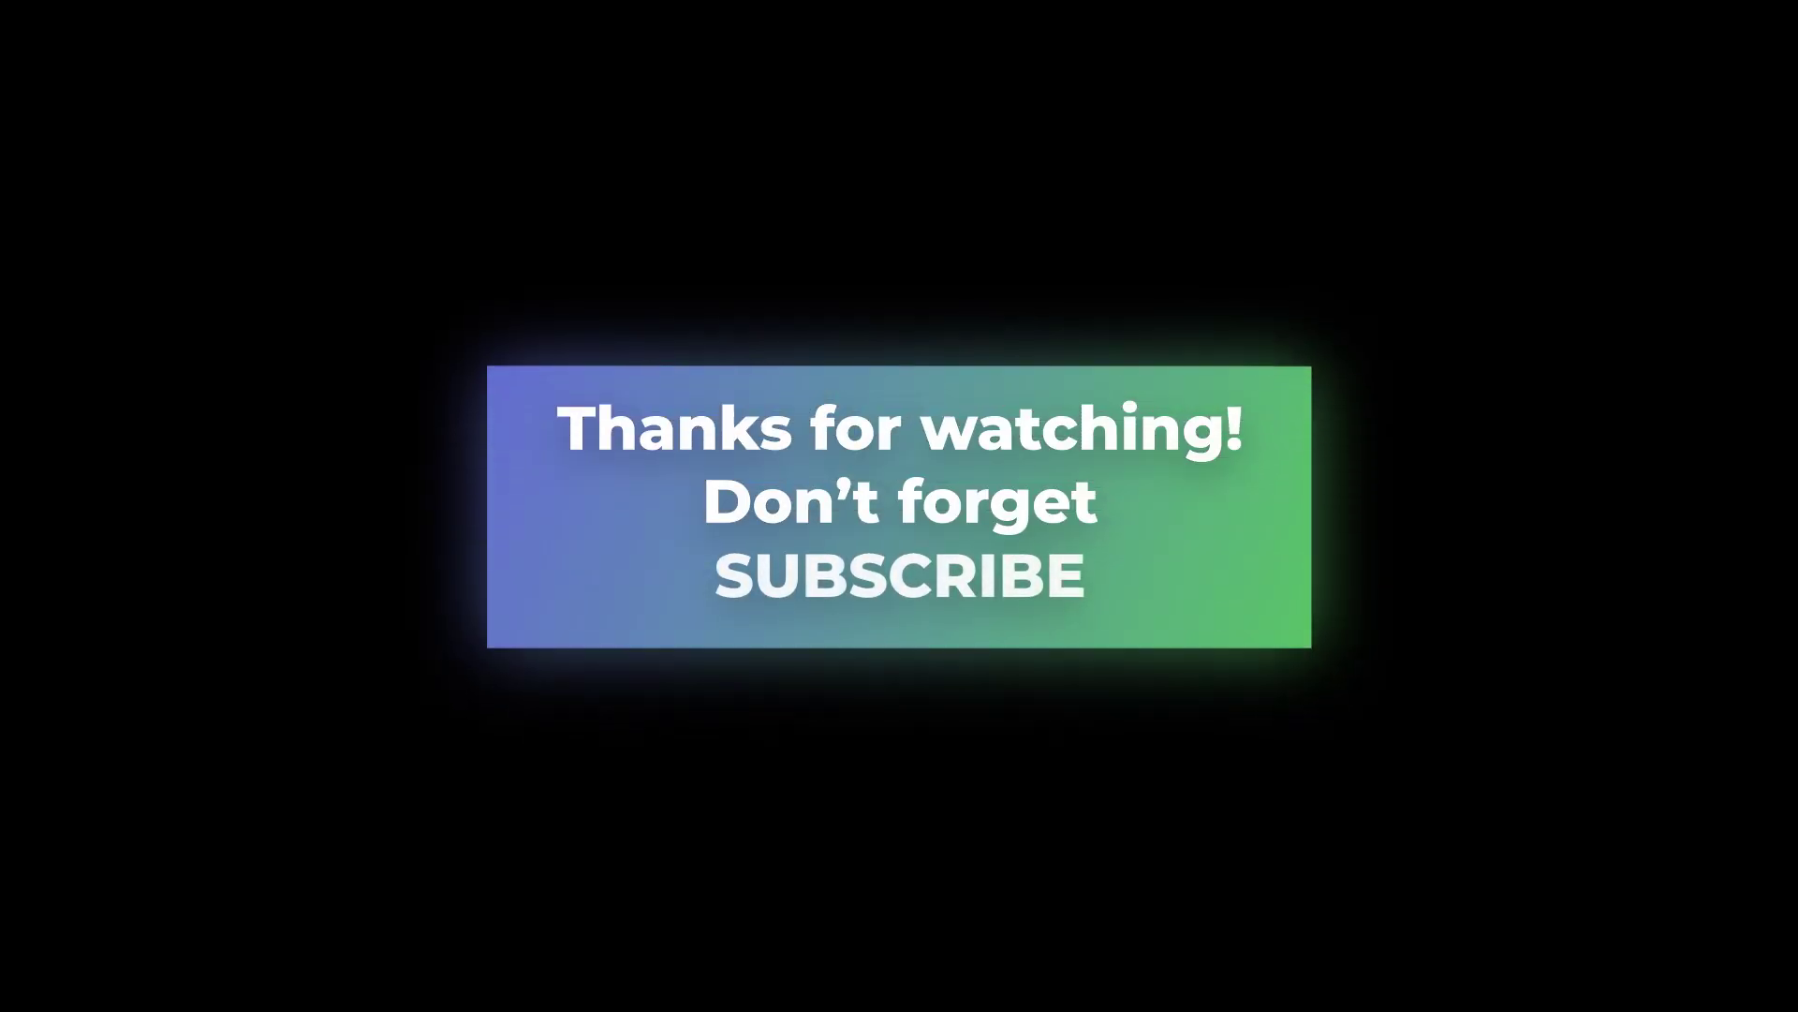